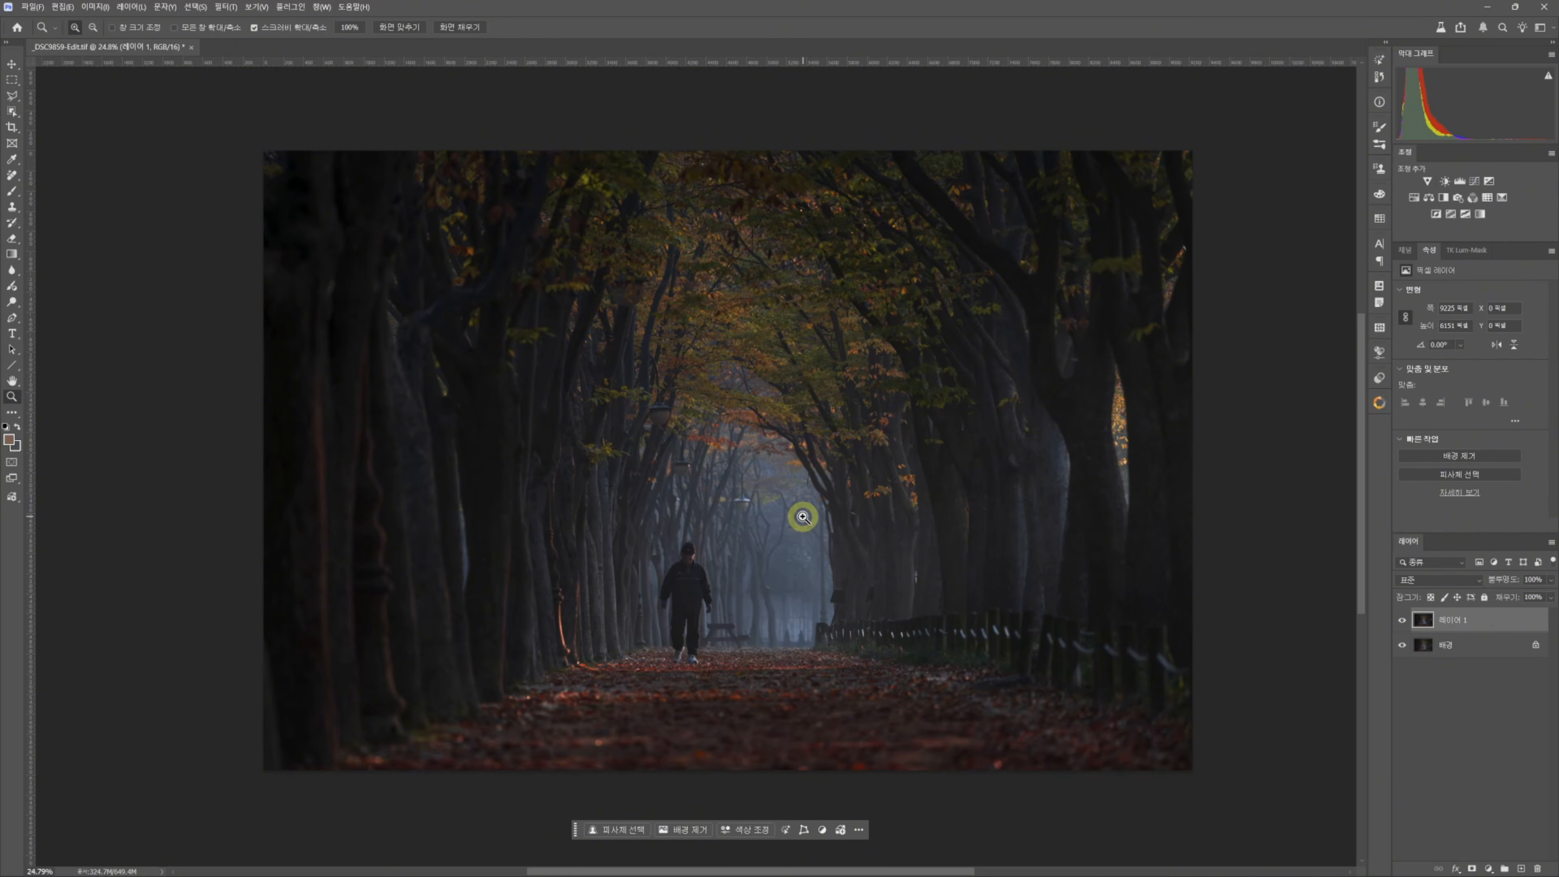
- Reduce noise on the duplicated photo layer with Topaz DeNoise AI's Low Light model, checking the tree trunks at 400% zoom
drag(769, 509, 787, 411)
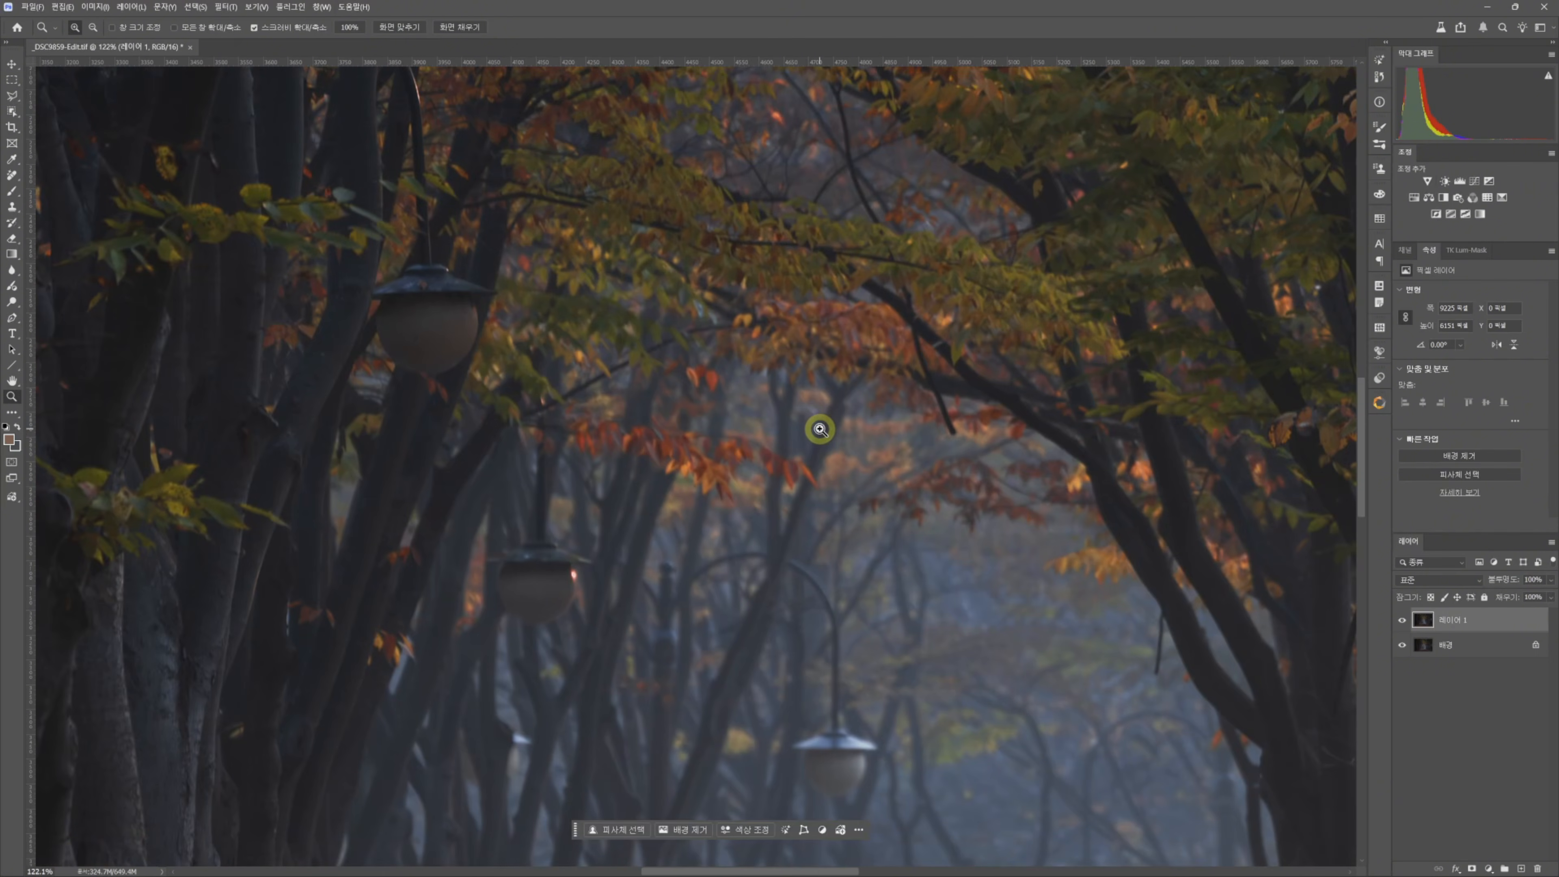
drag(947, 464, 992, 457)
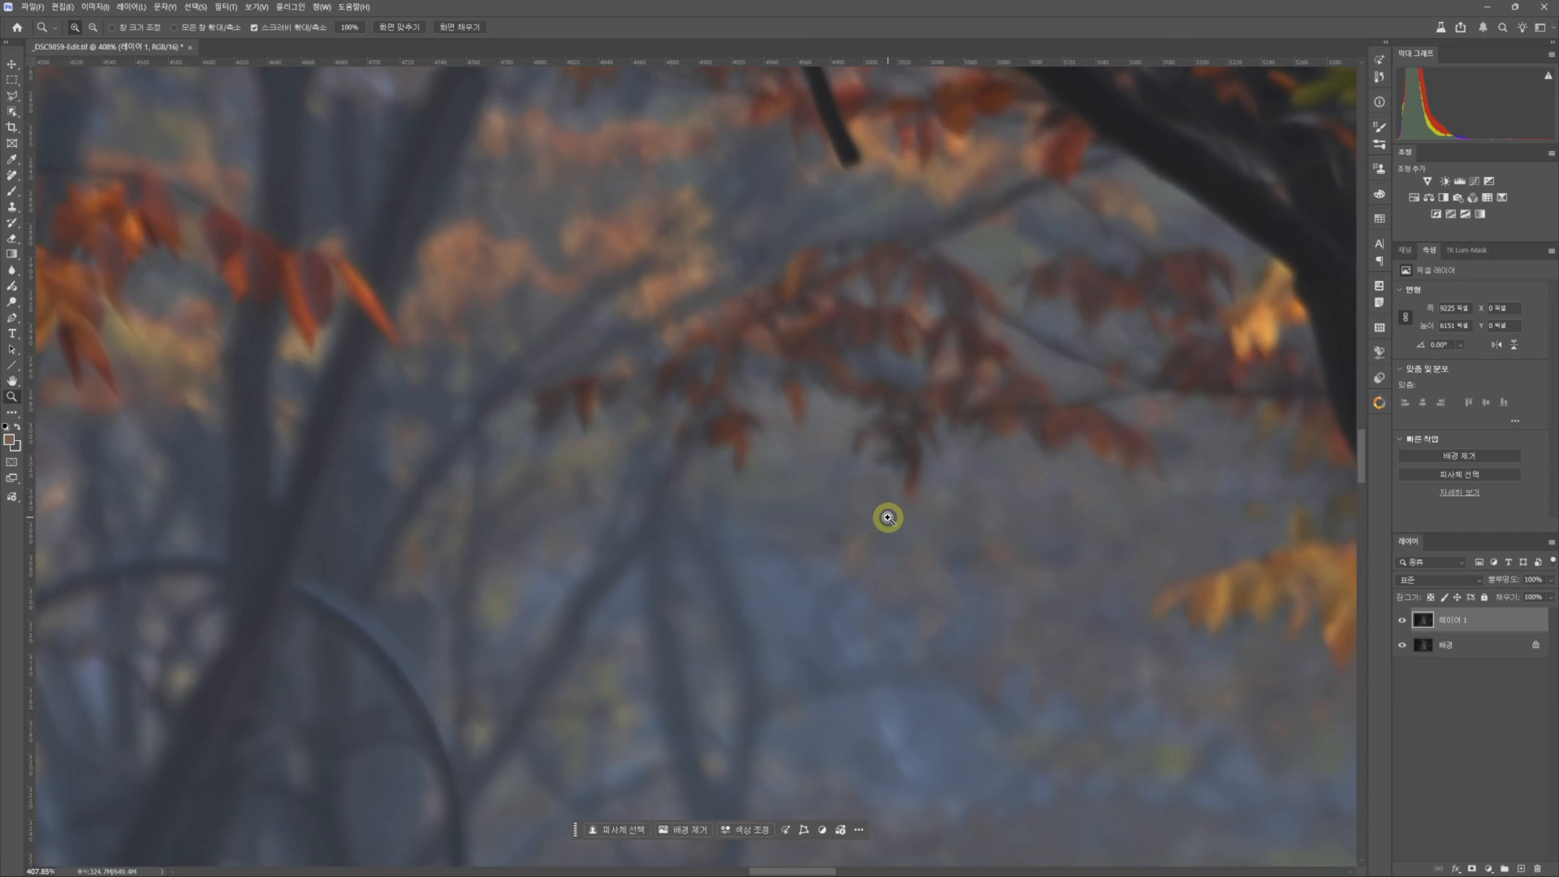
drag(887, 516, 784, 547)
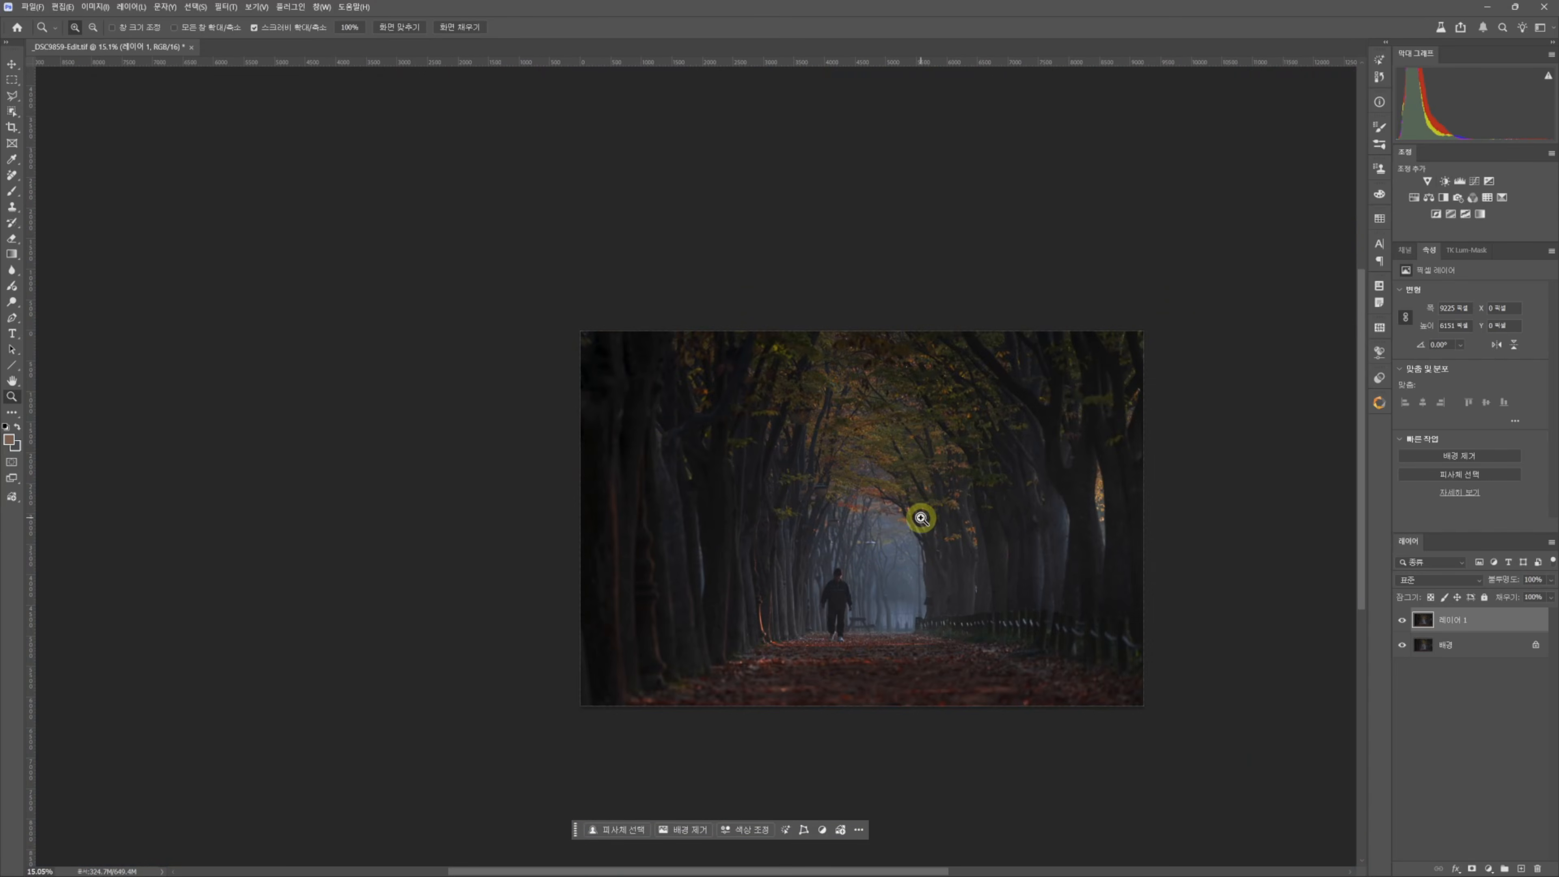
drag(879, 504, 817, 443)
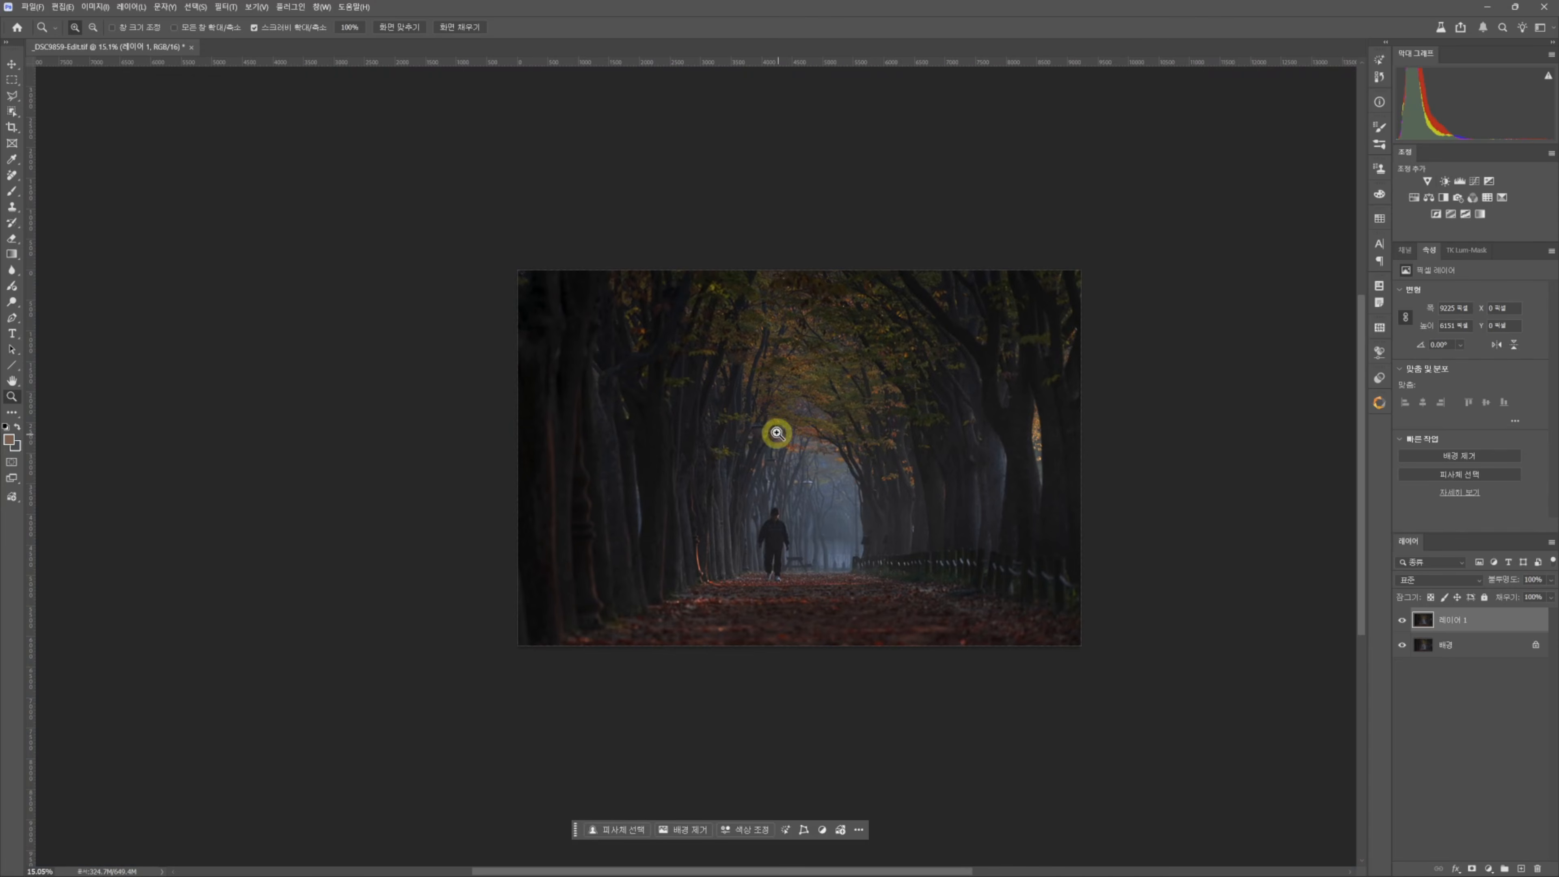
click(227, 8)
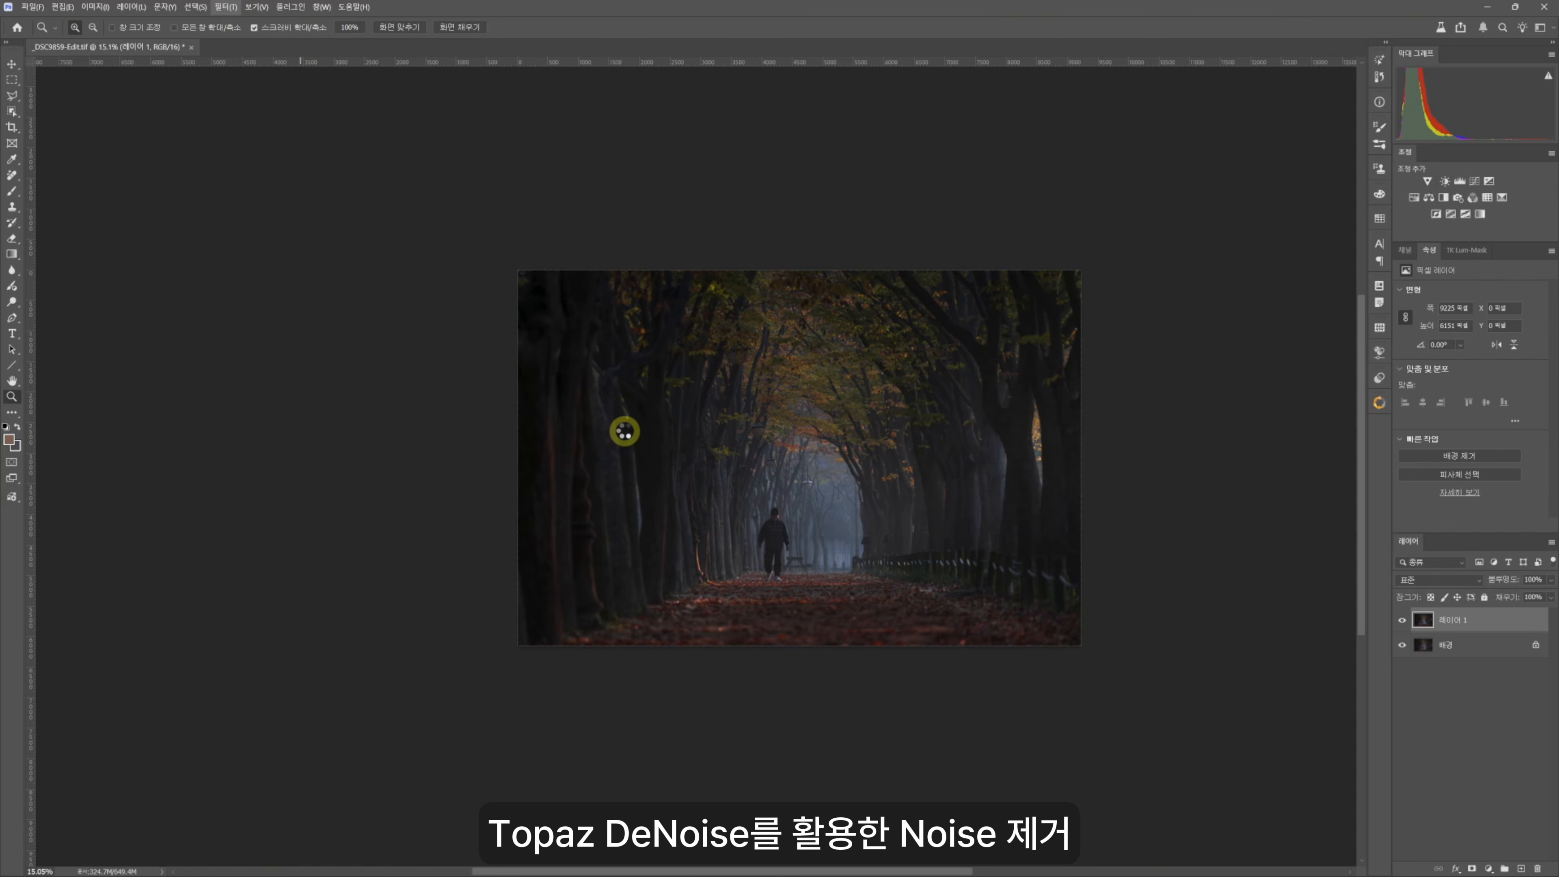
scroll(911, 350, down, 2)
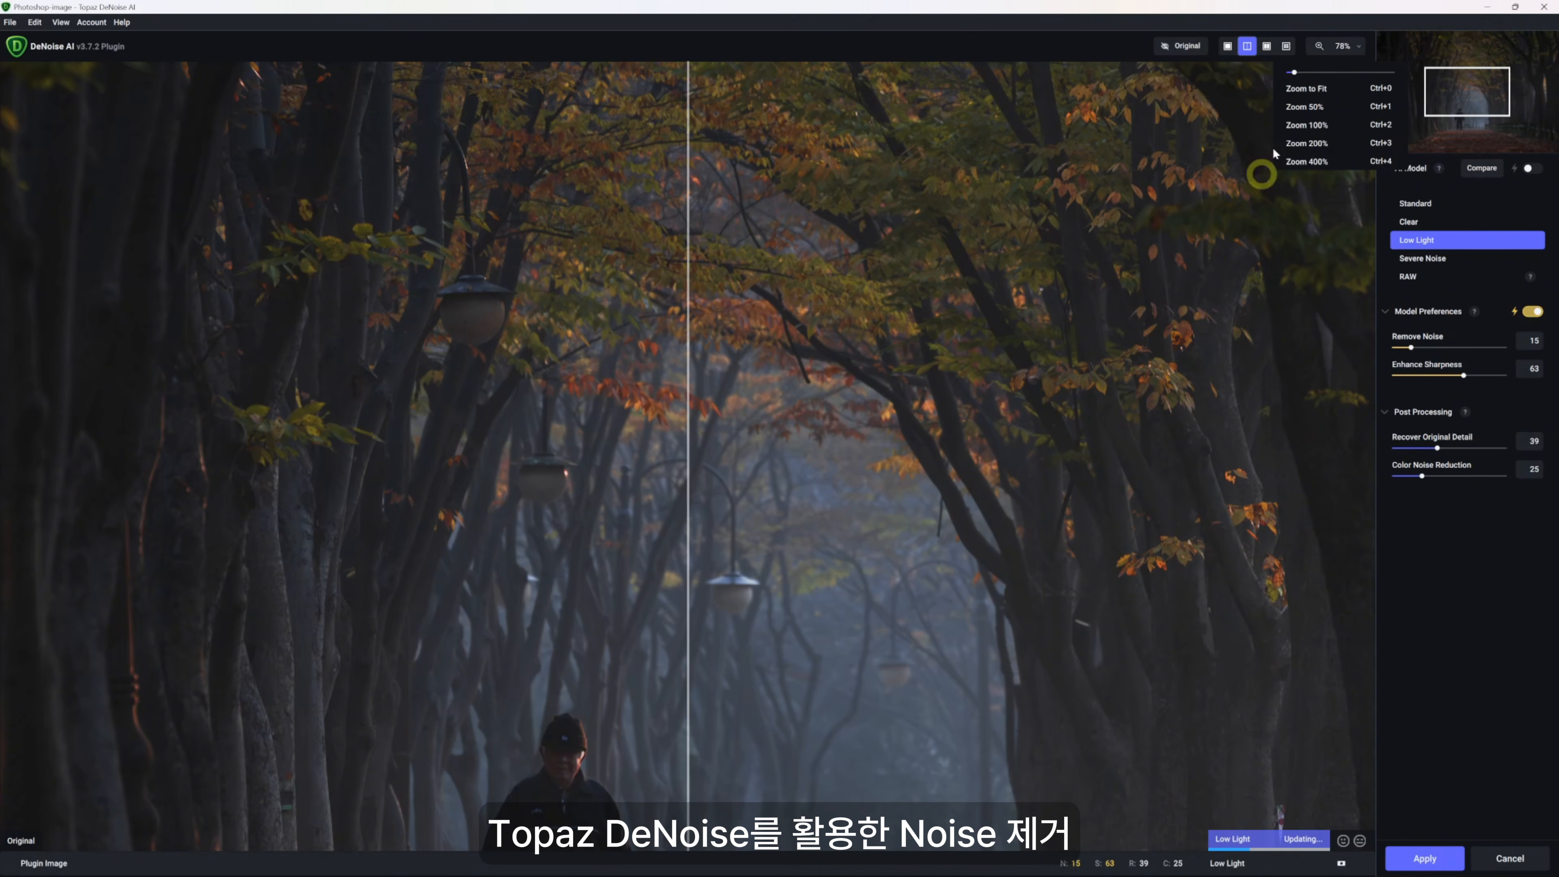
click(1308, 160)
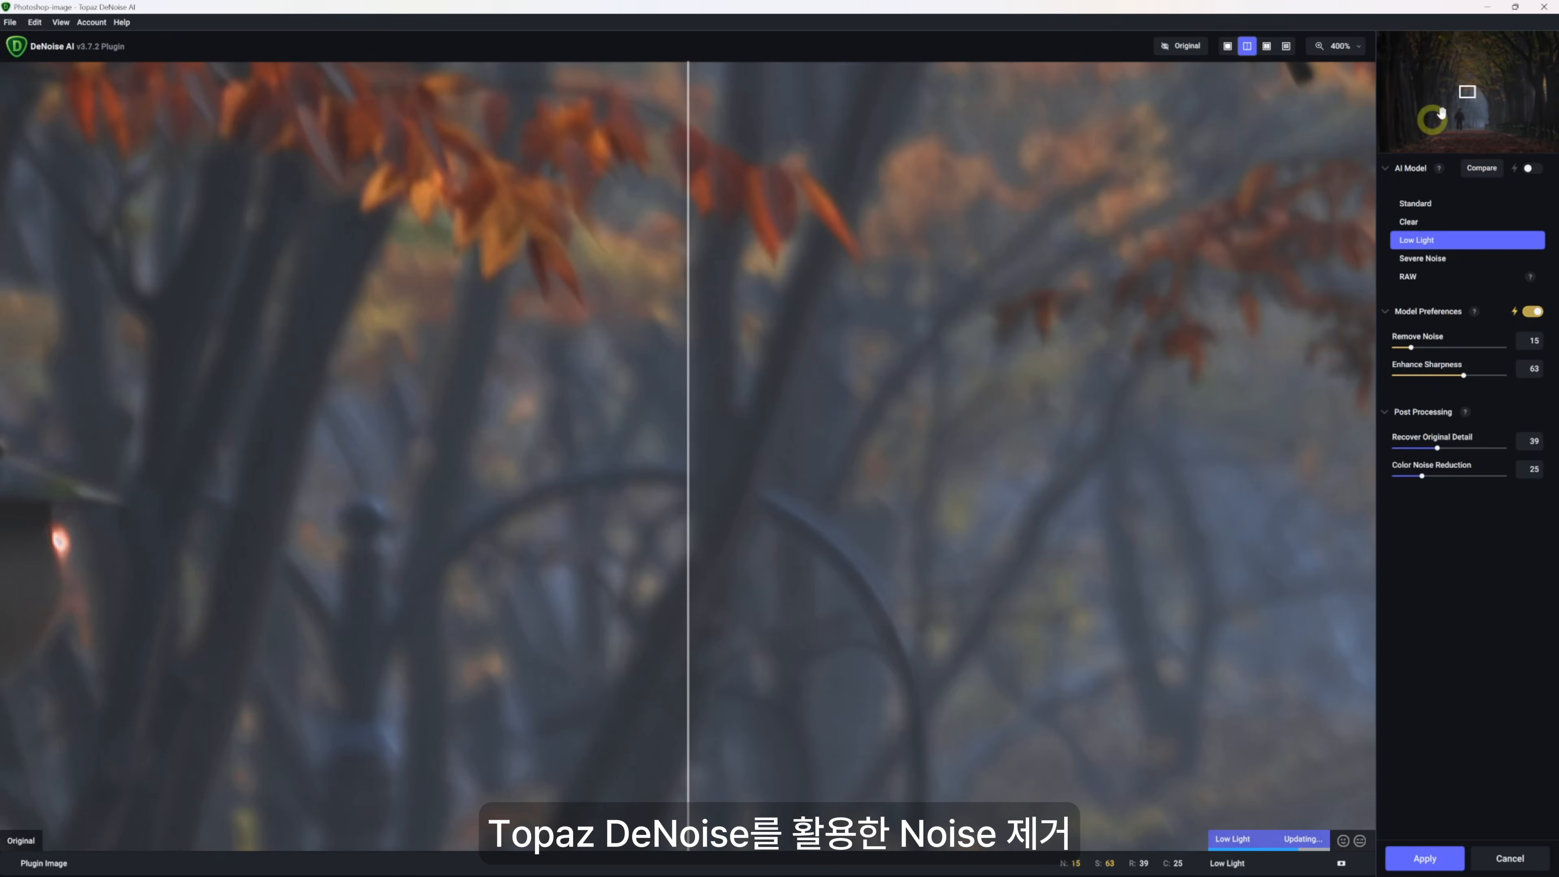
drag(1469, 95, 1442, 100)
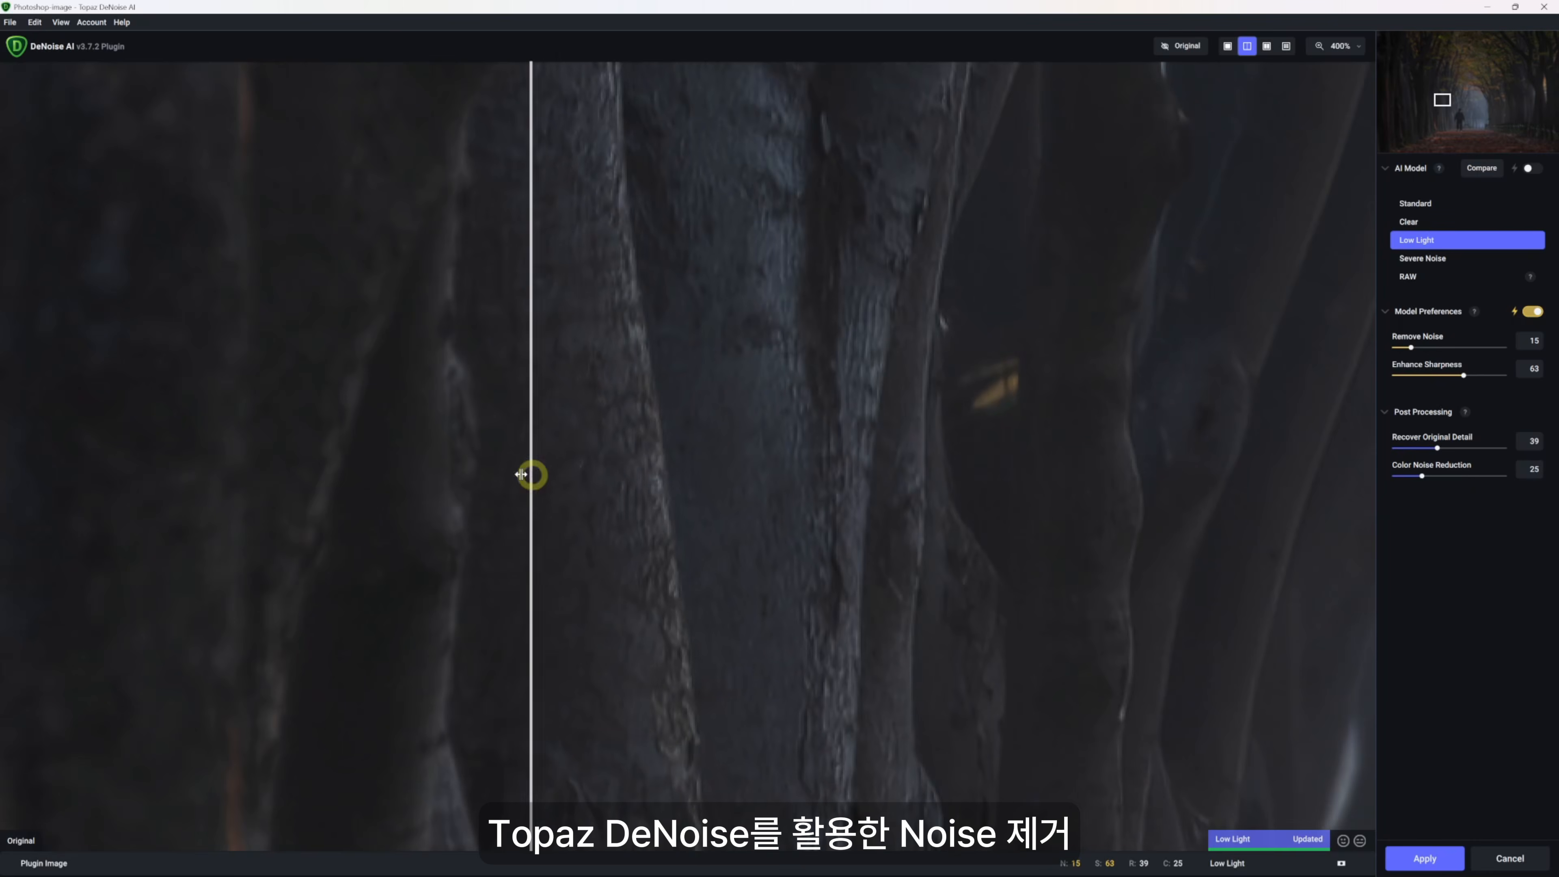
drag(529, 474, 418, 463)
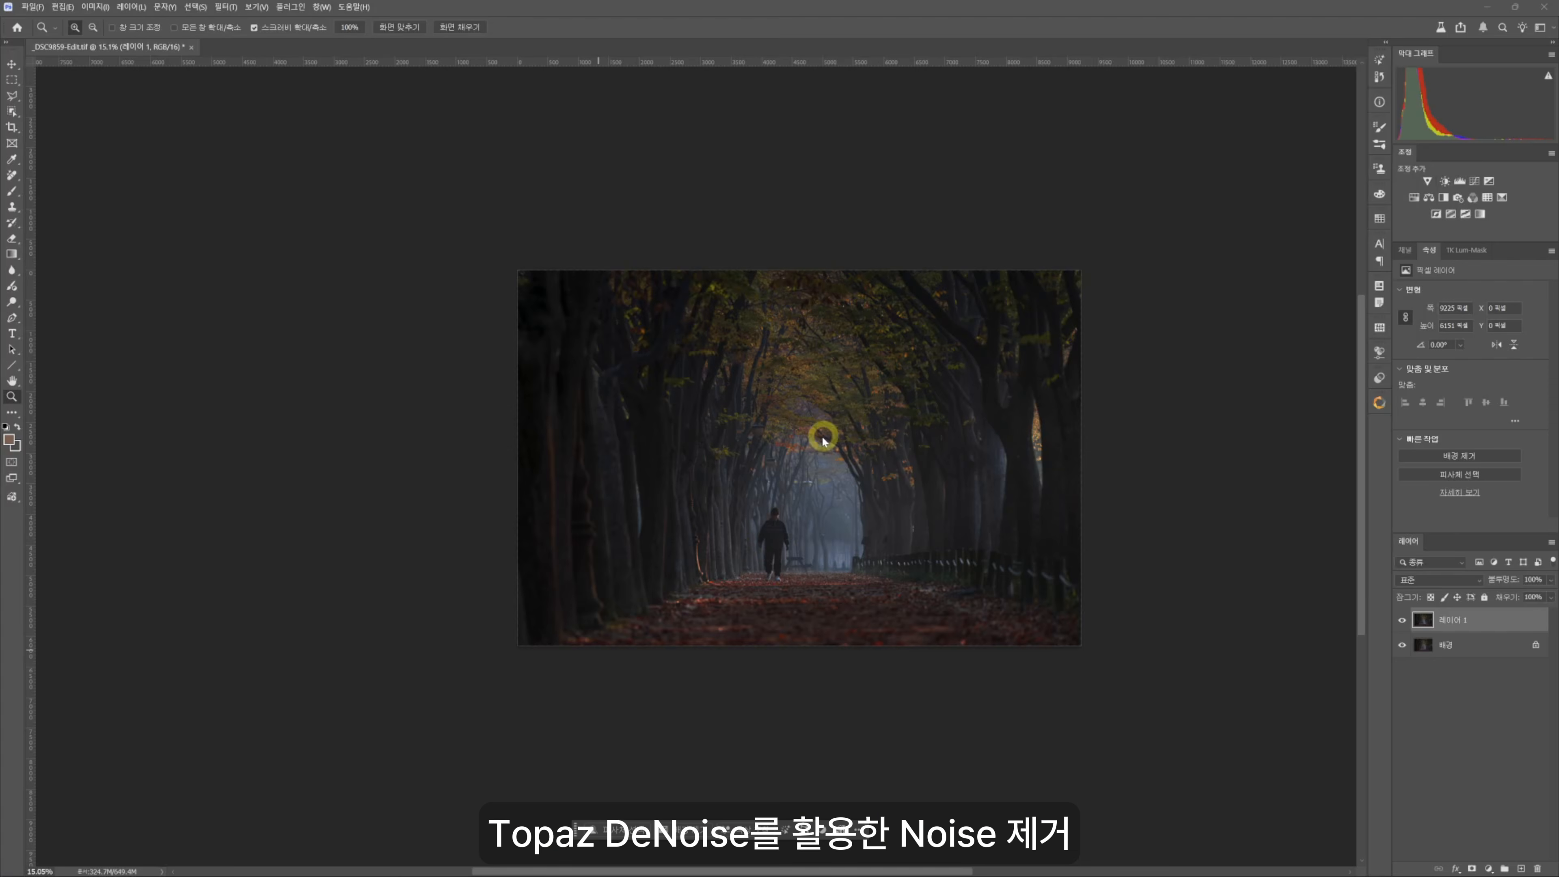
- Add a curves adjustment through a TK Lum-Mask darks mask and lift the shadows from input 43 to output 53
drag(818, 435, 963, 396)
drag(1041, 428, 962, 412)
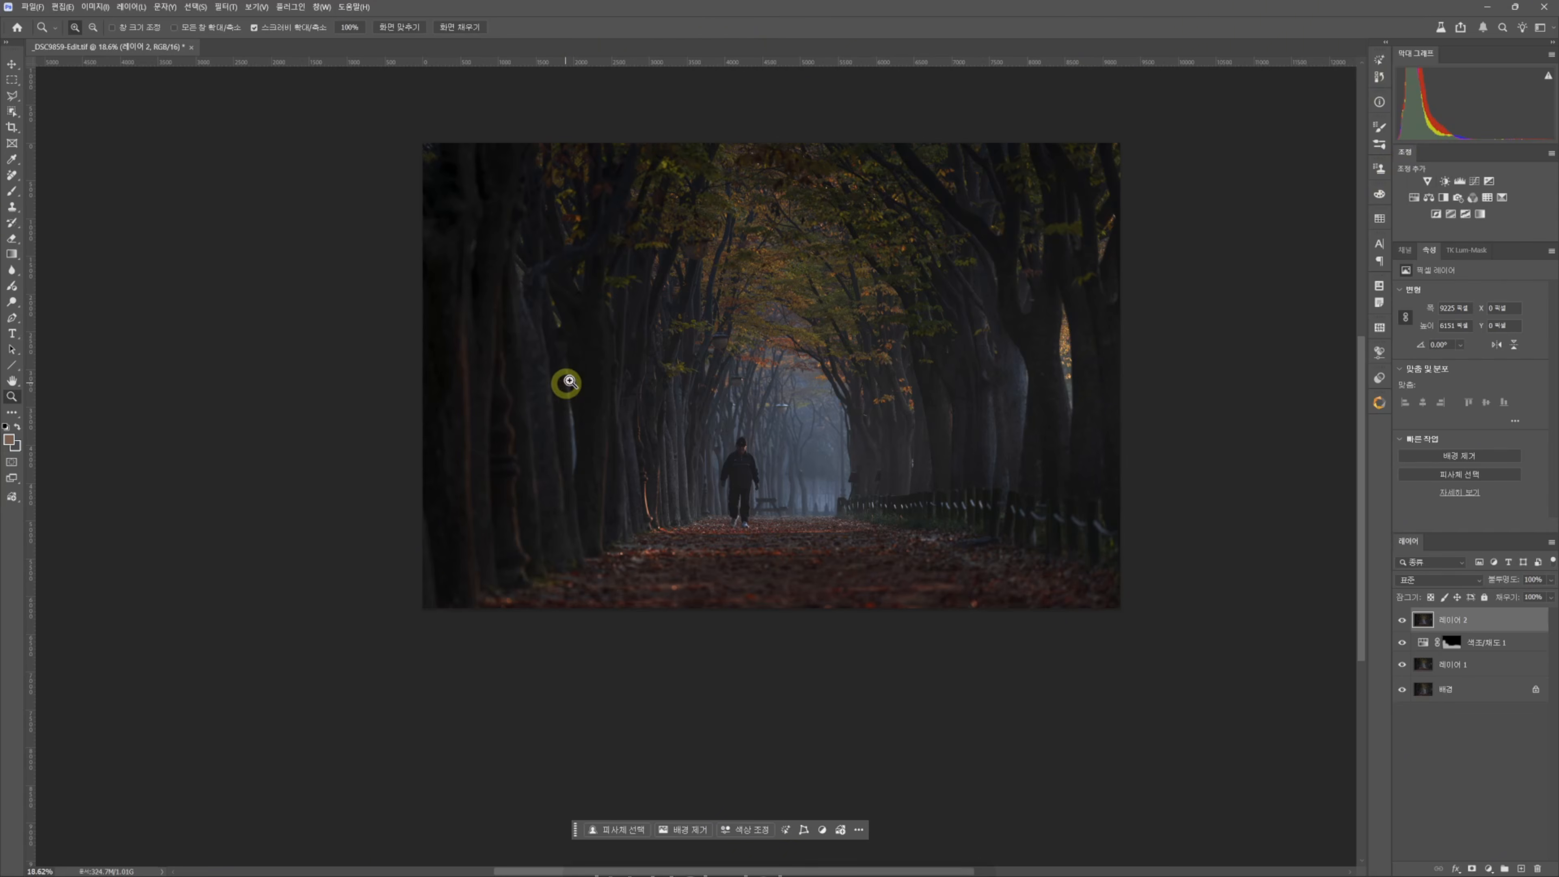
click(1467, 251)
click(1436, 302)
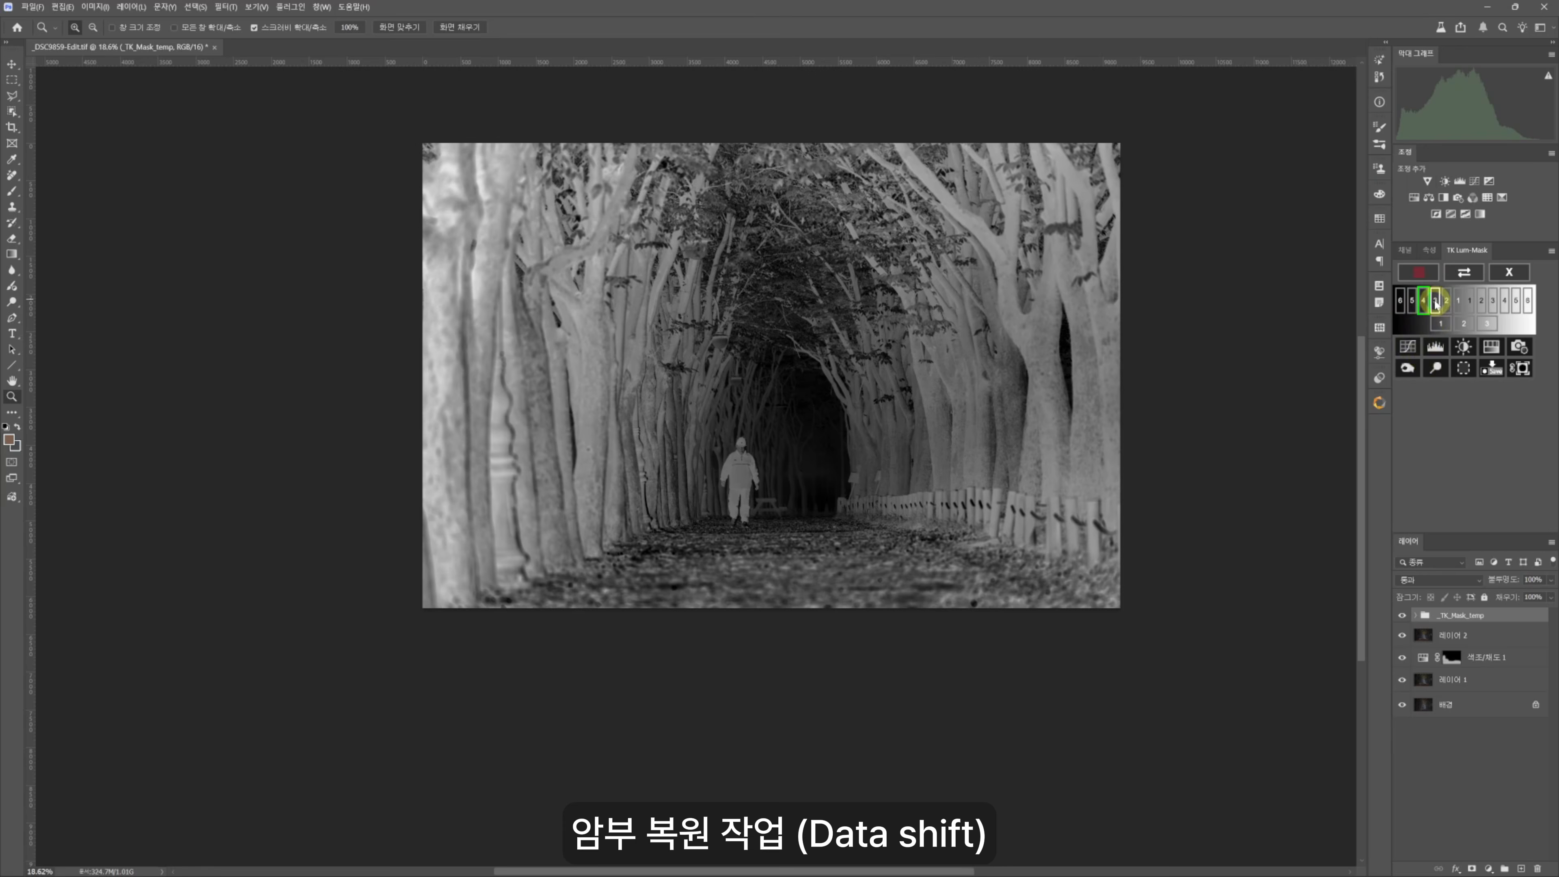
click(1407, 346)
drag(1439, 422, 1439, 417)
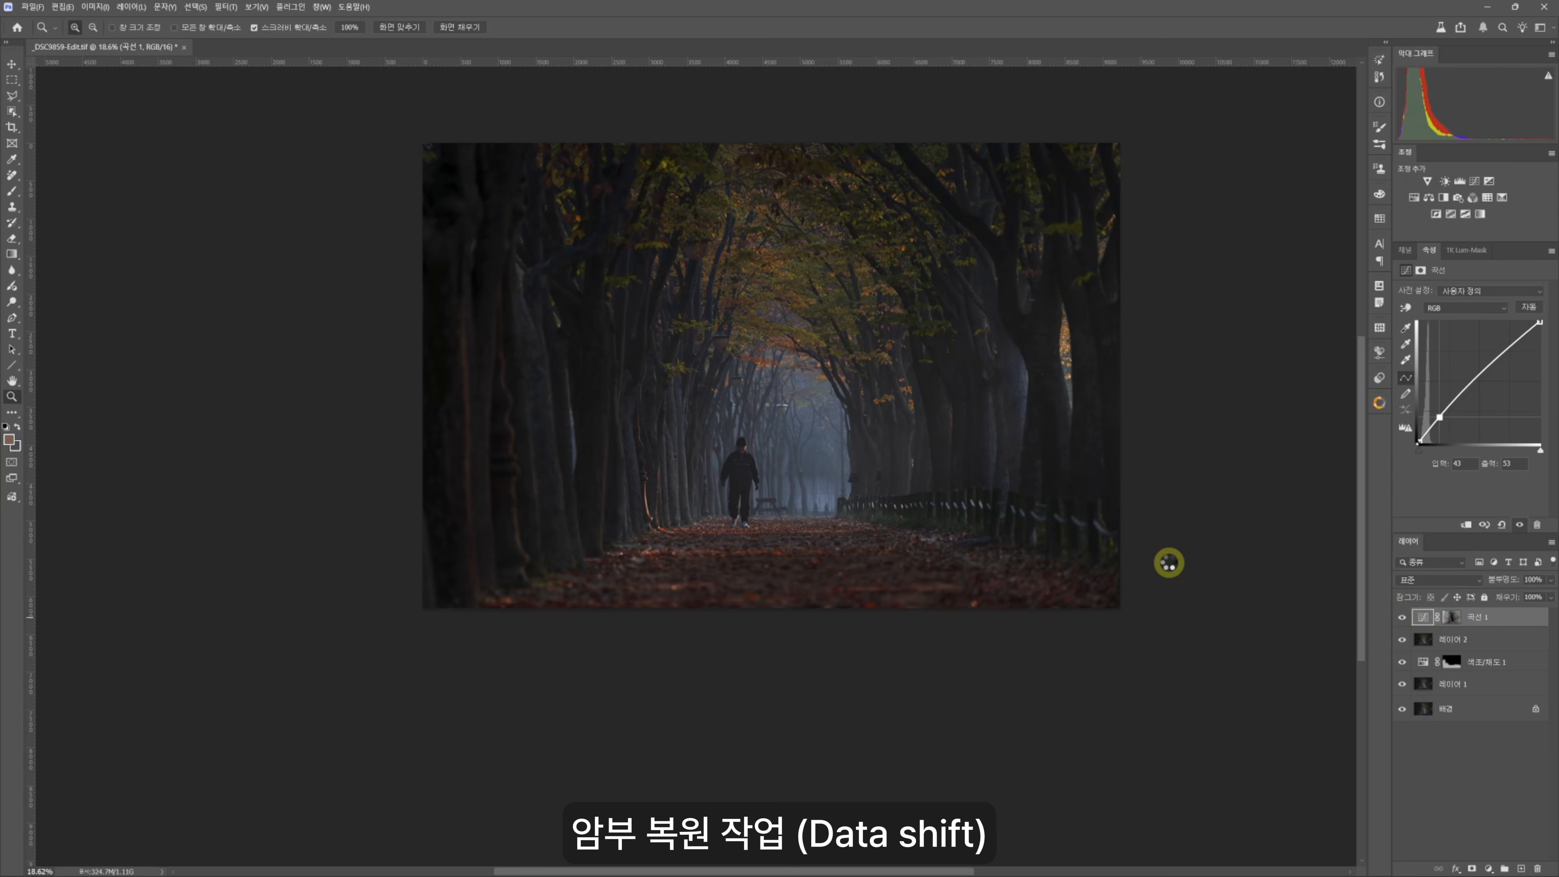
- Stamp all visible layers into a new layer and open it in Nik 8 Color Efex
key(ctrl+shift+alt+e)
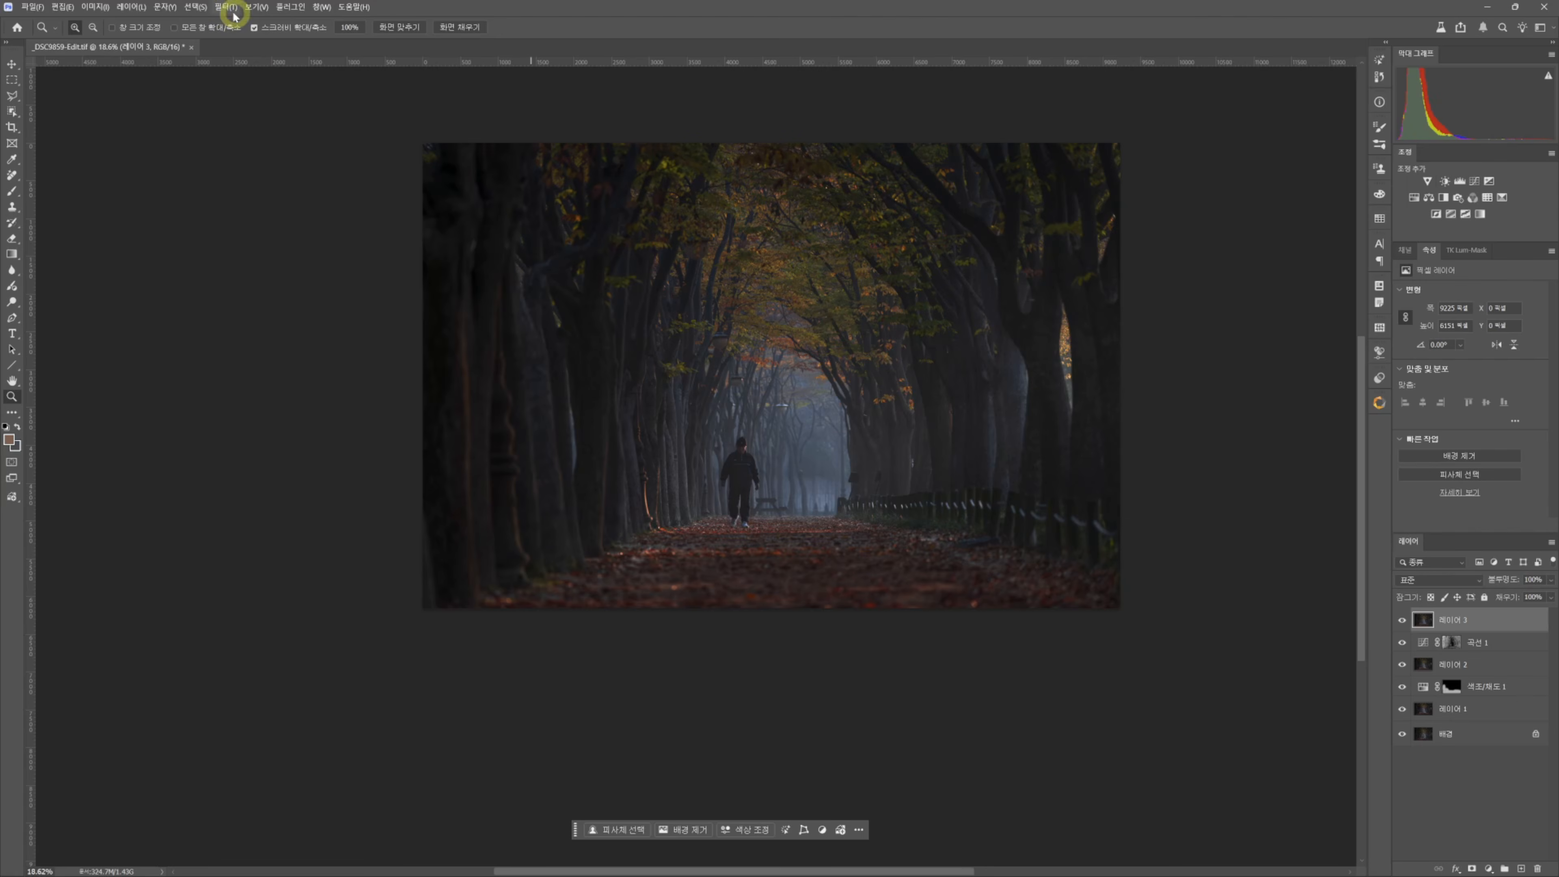
click(222, 11)
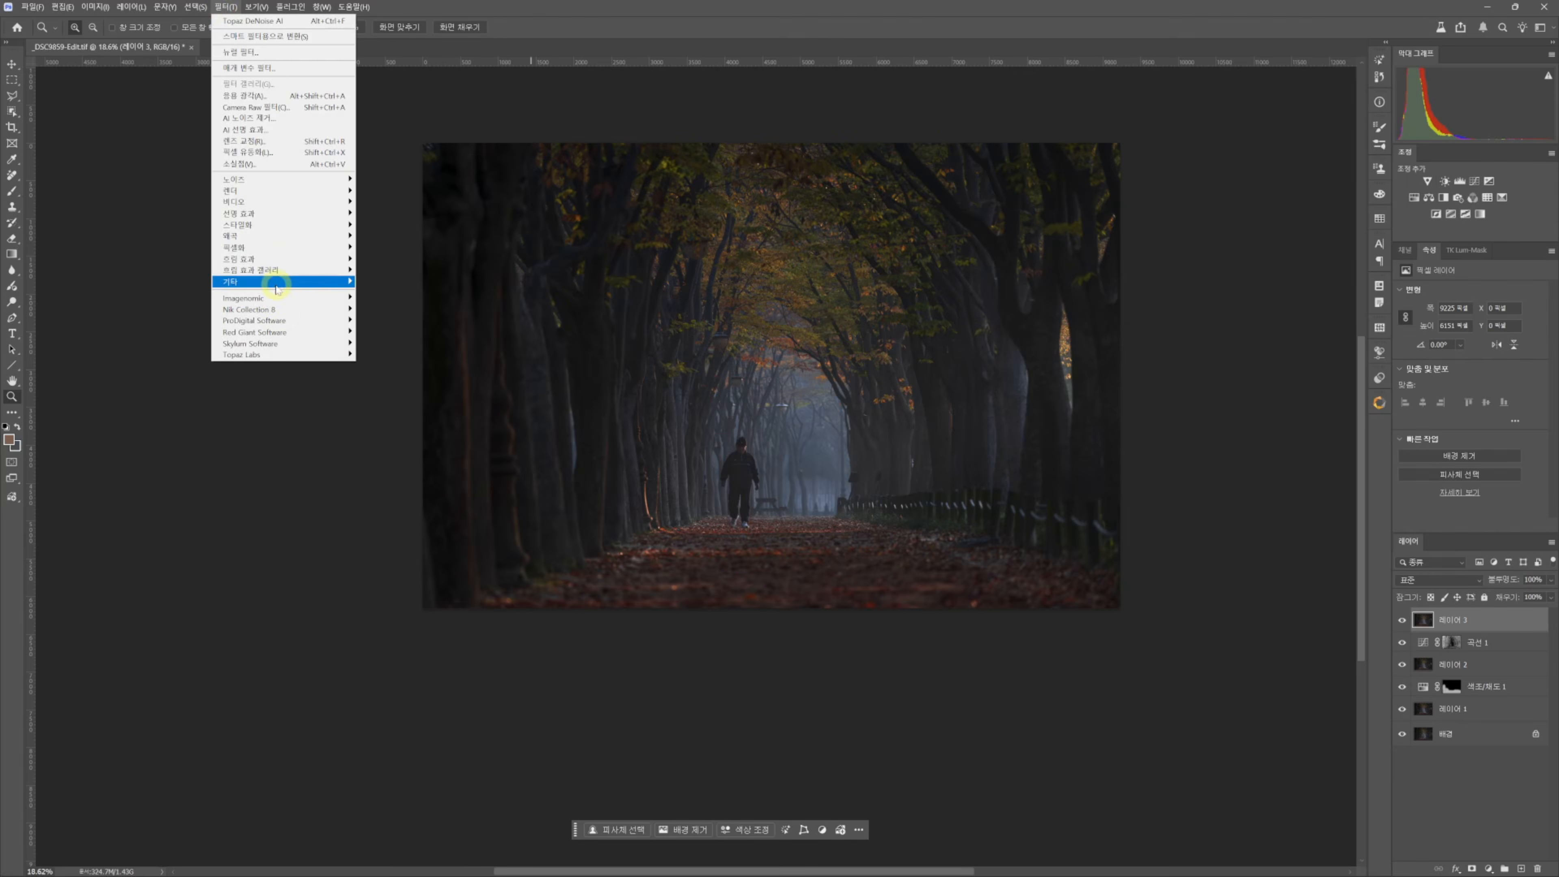
mouse_move(272, 310)
click(408, 321)
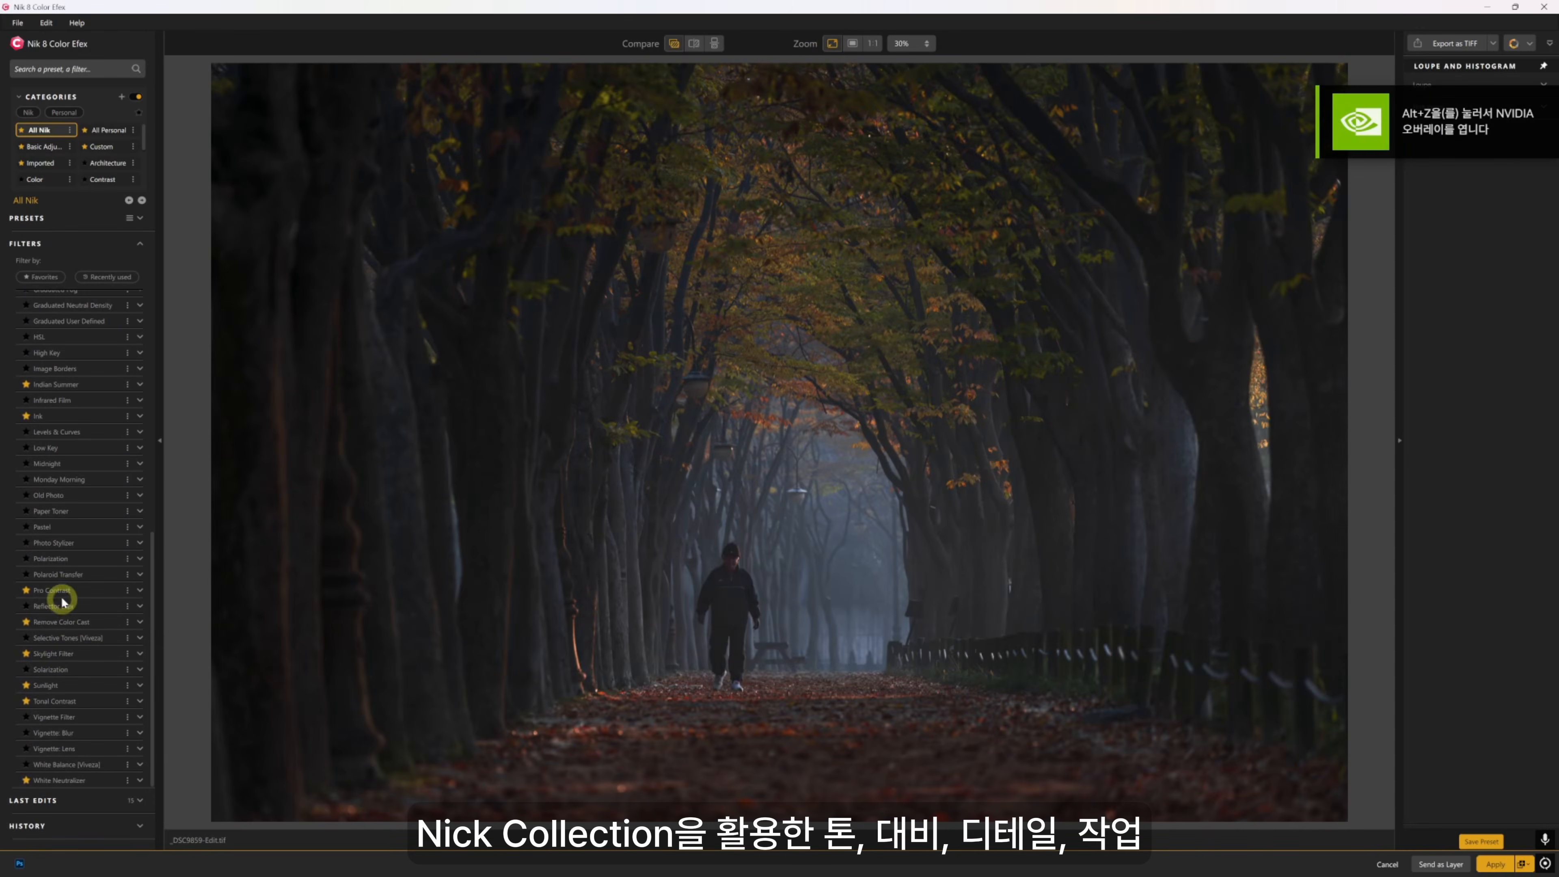
- Apply the Pro Contrast filter with Correct Color Cast 6%, Correct Contrast 7% and Dynamic Contrast 7%
click(64, 595)
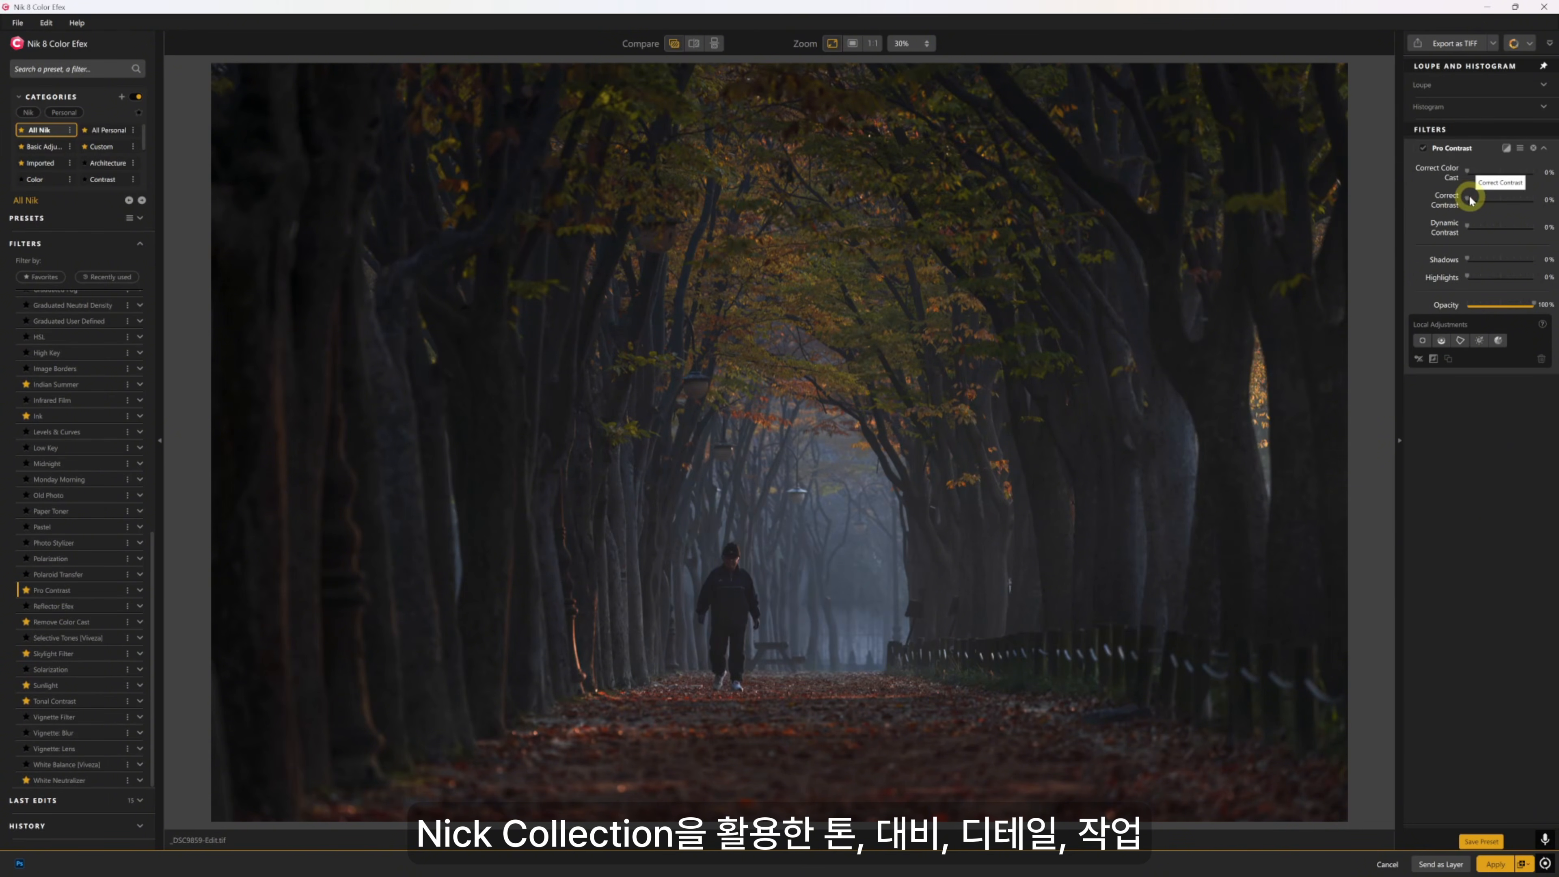
drag(1472, 200, 1469, 200)
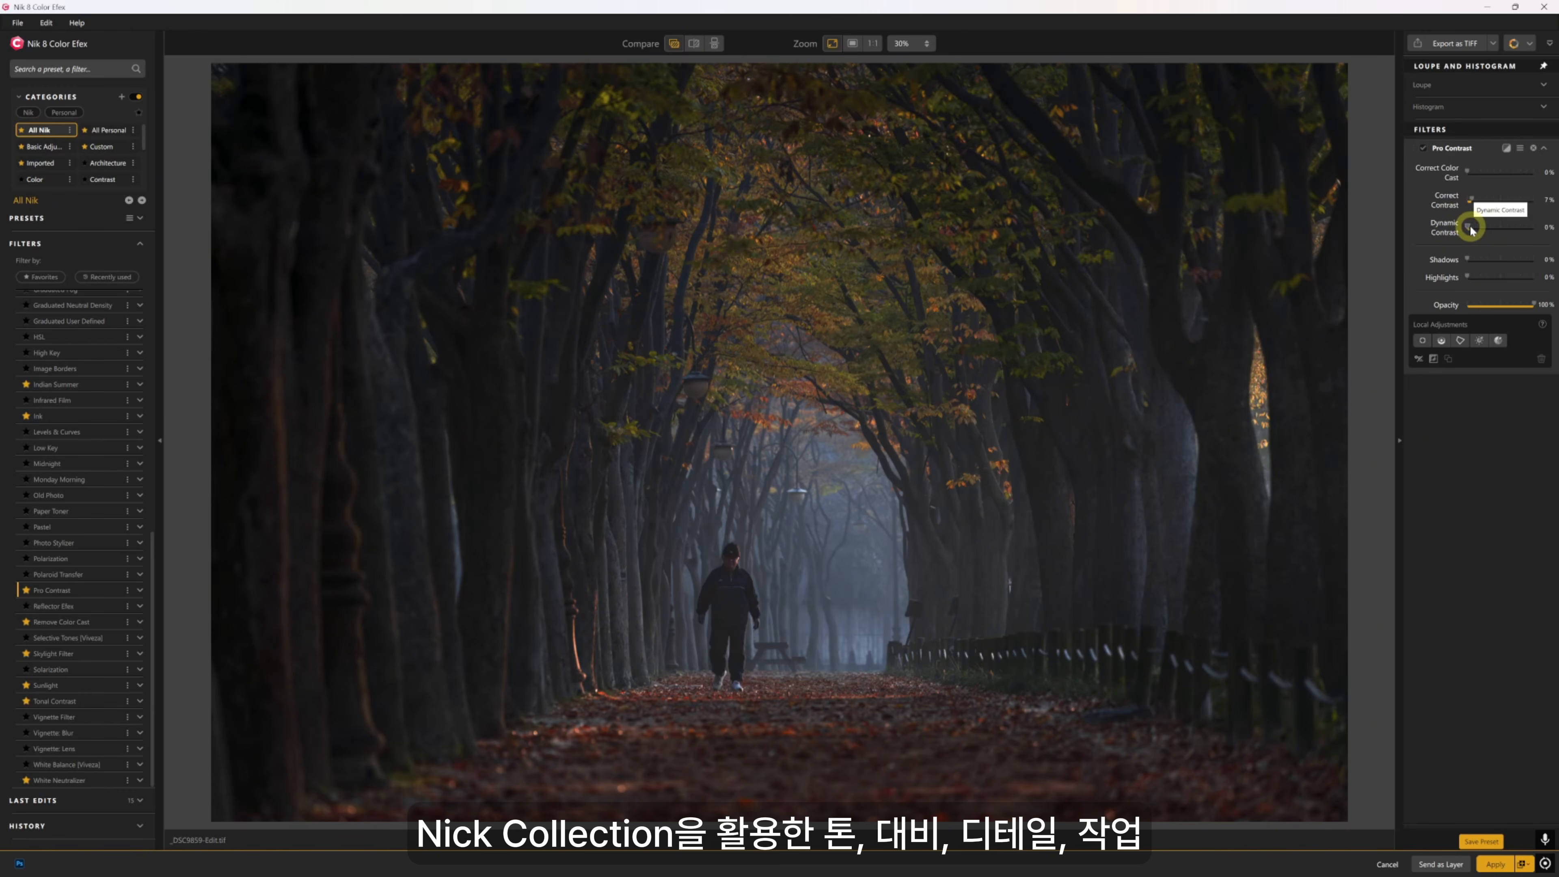
drag(1470, 230, 1481, 231)
drag(1472, 230, 1474, 229)
click(679, 44)
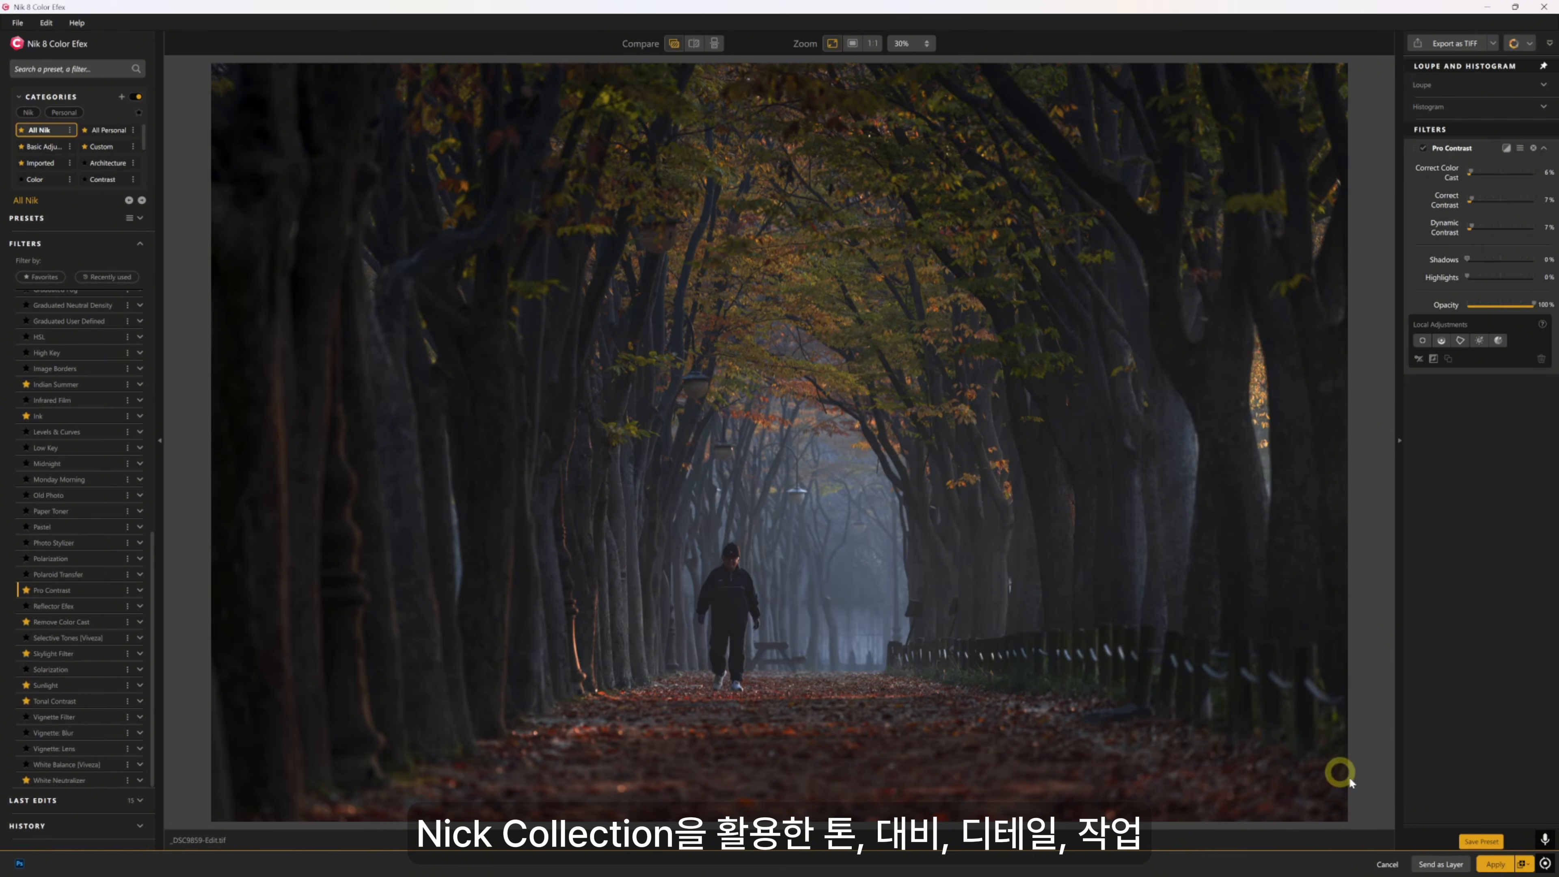
click(1486, 866)
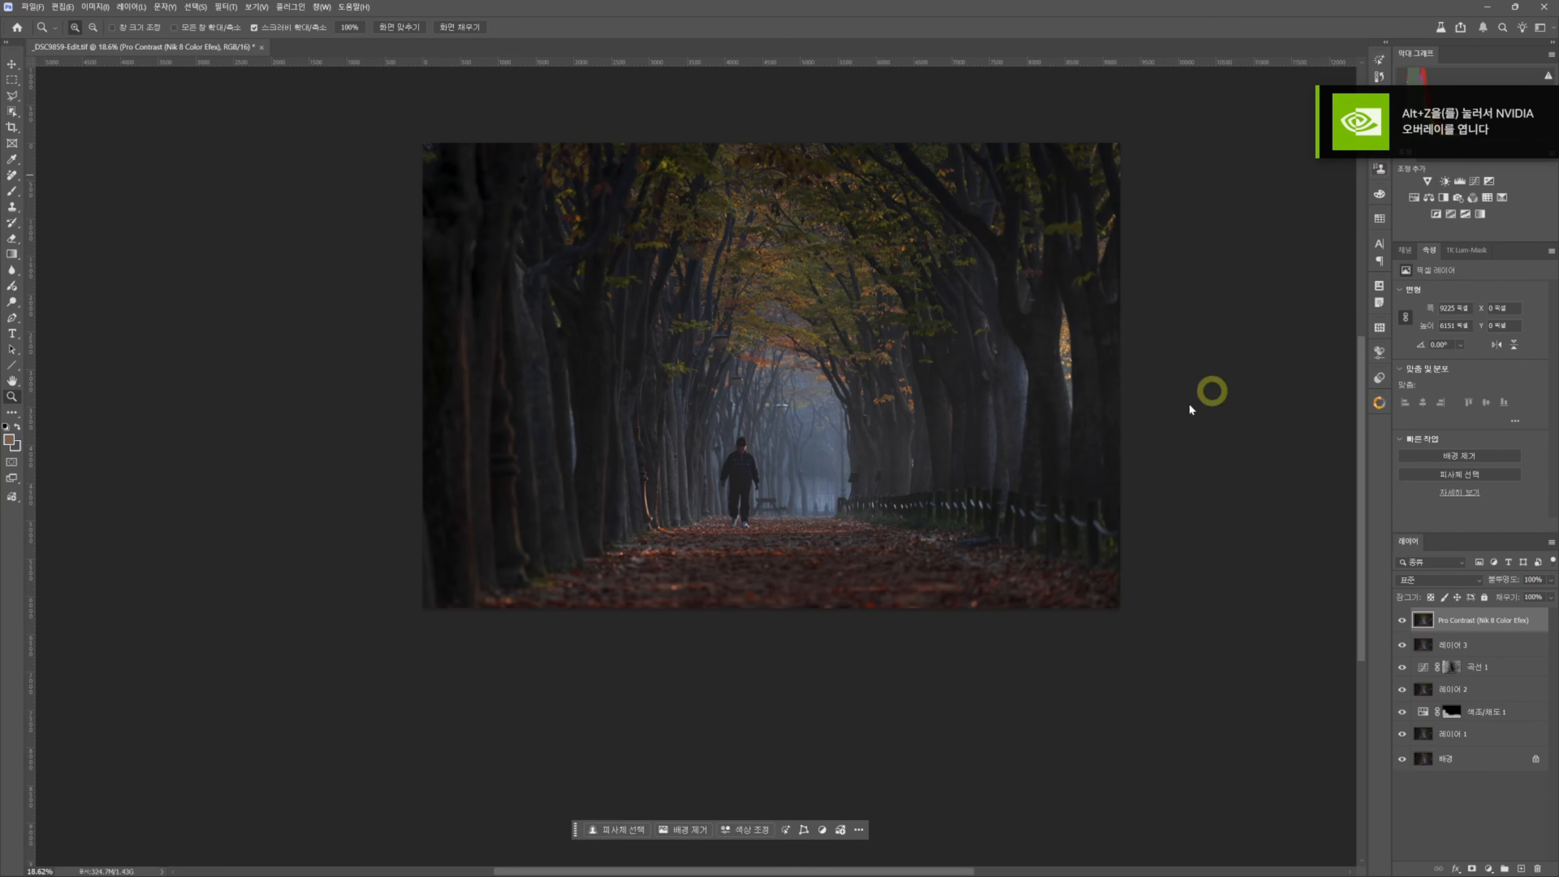
- Compare the photo with and without the Pro Contrast layer, and against the original background layer alone
click(1401, 620)
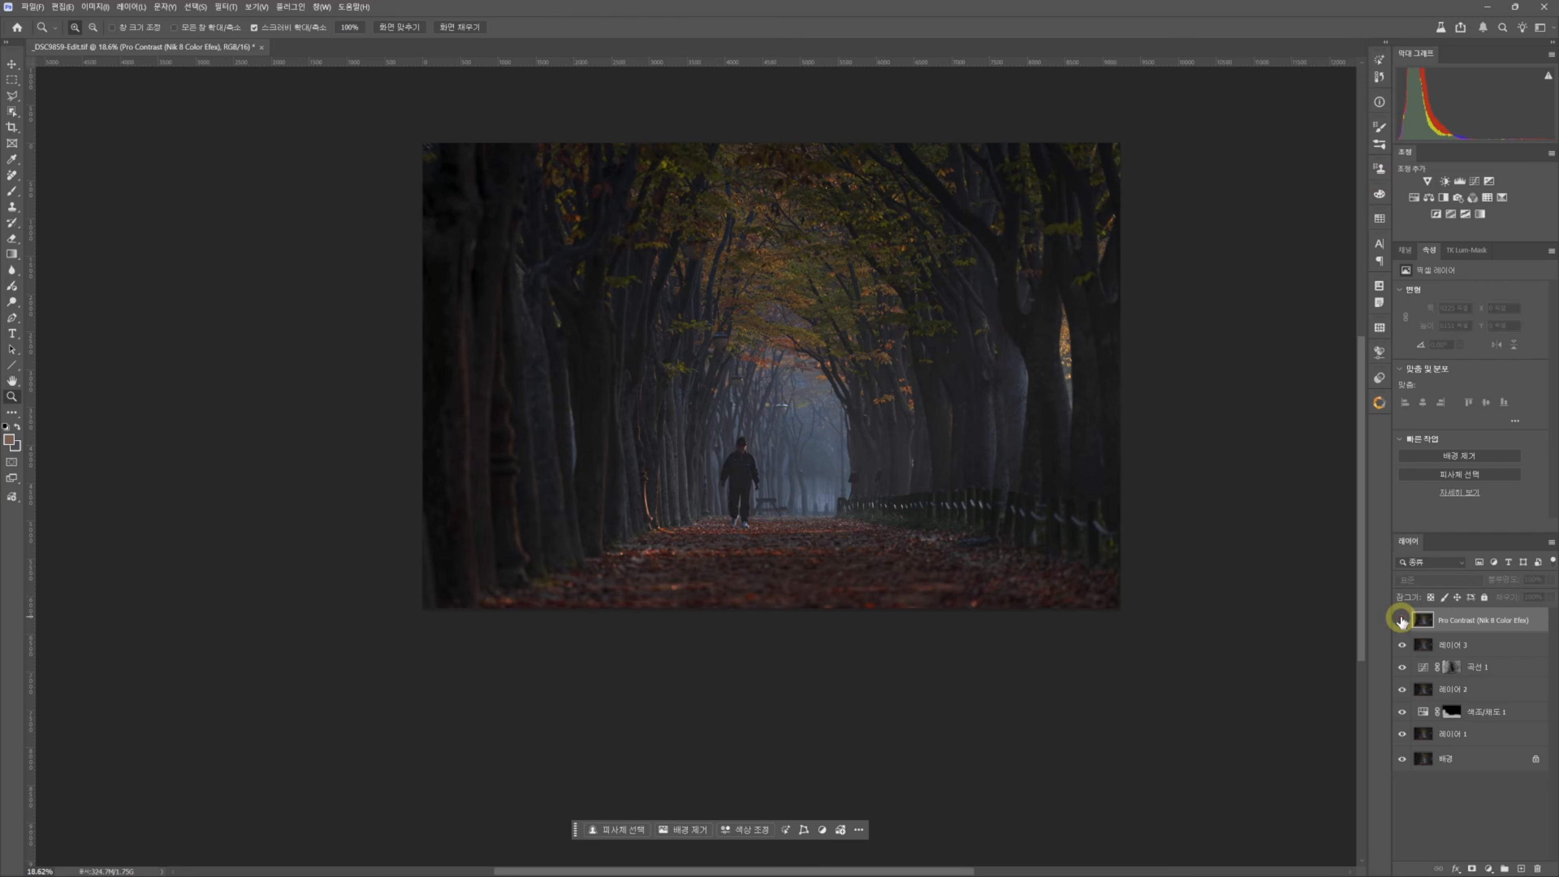
click(1402, 620)
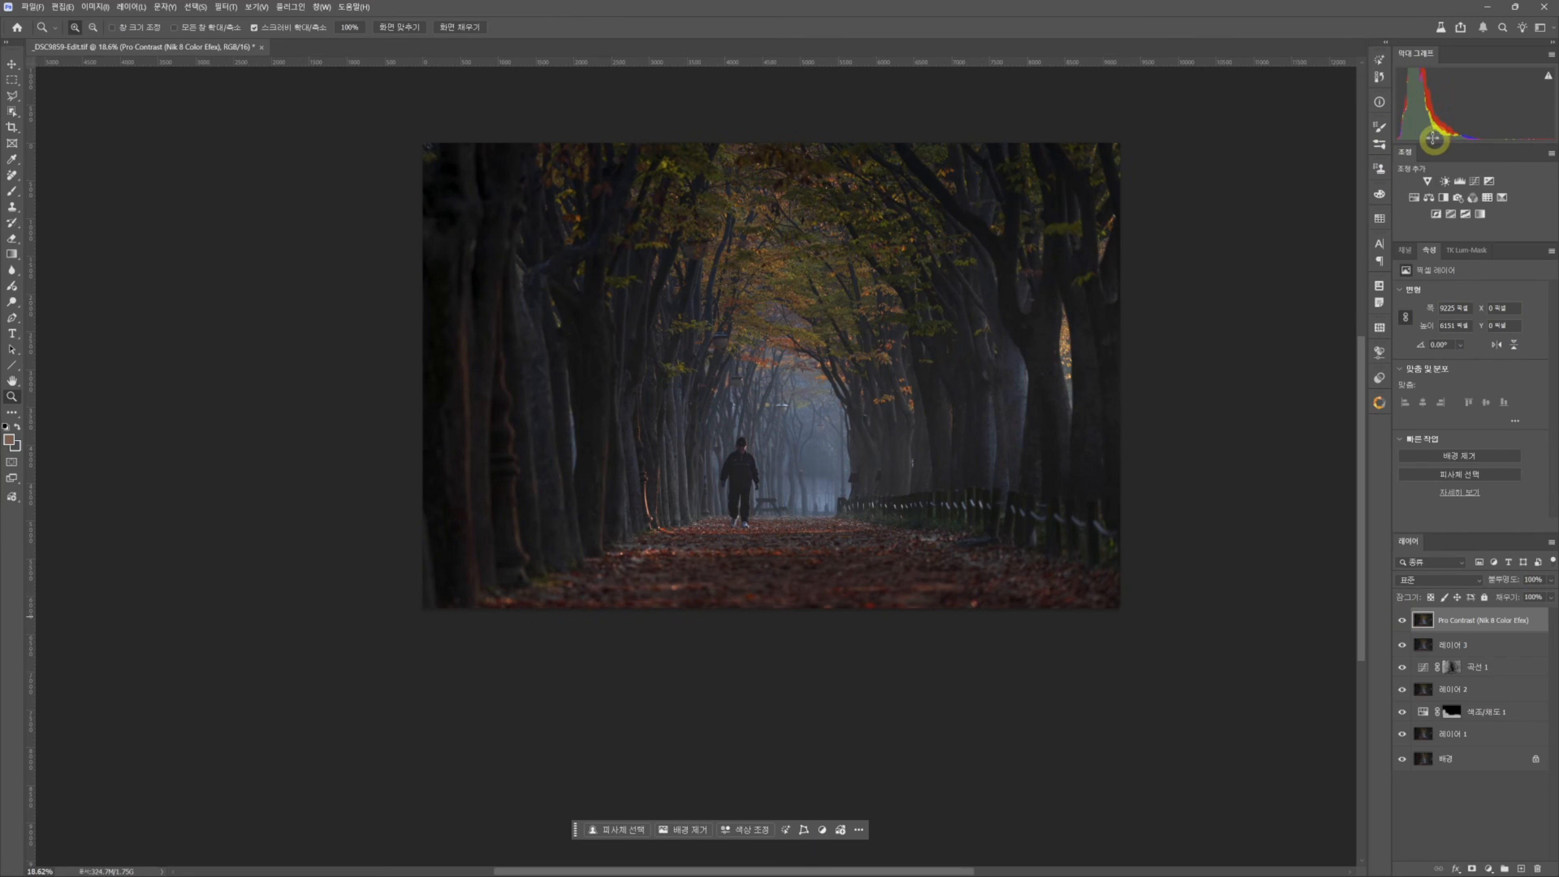
click(1402, 622)
click(1402, 622)
scroll(878, 593, down, 2)
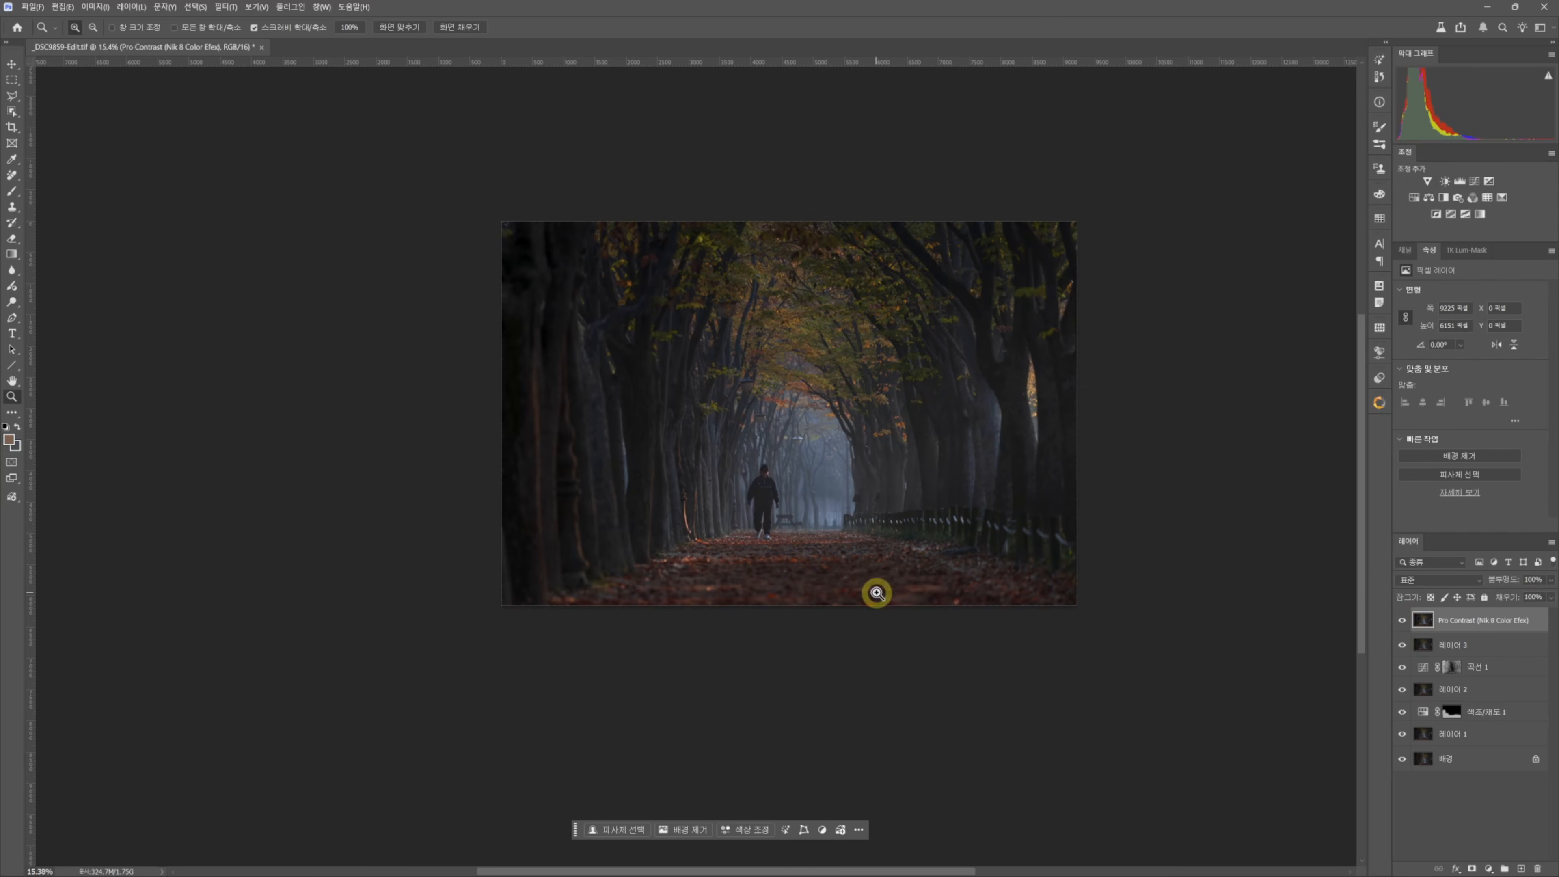
drag(888, 523, 907, 532)
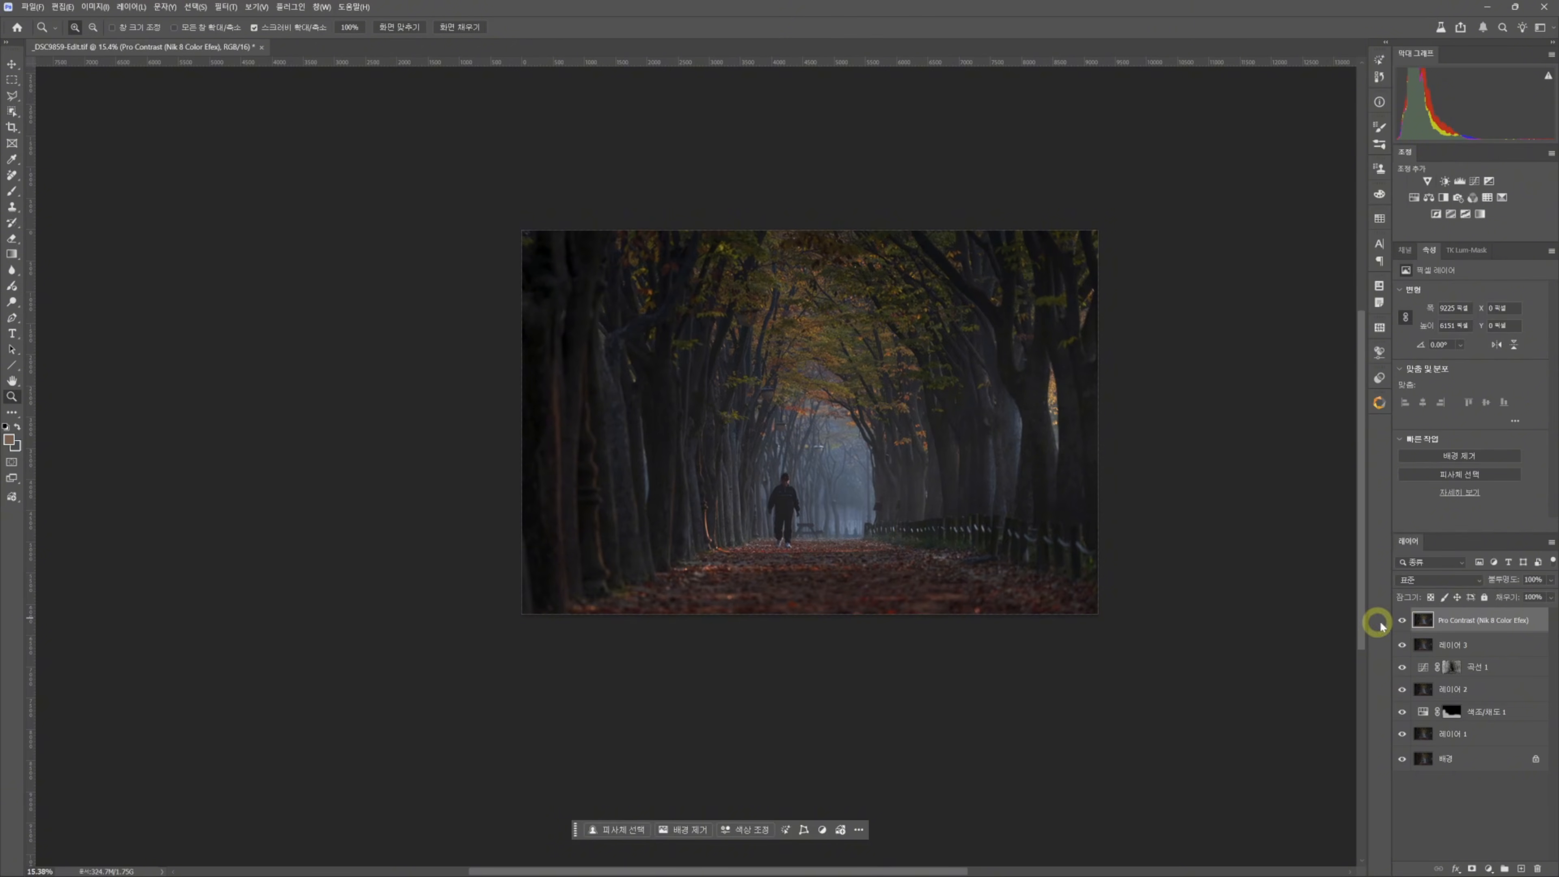
click(1402, 762)
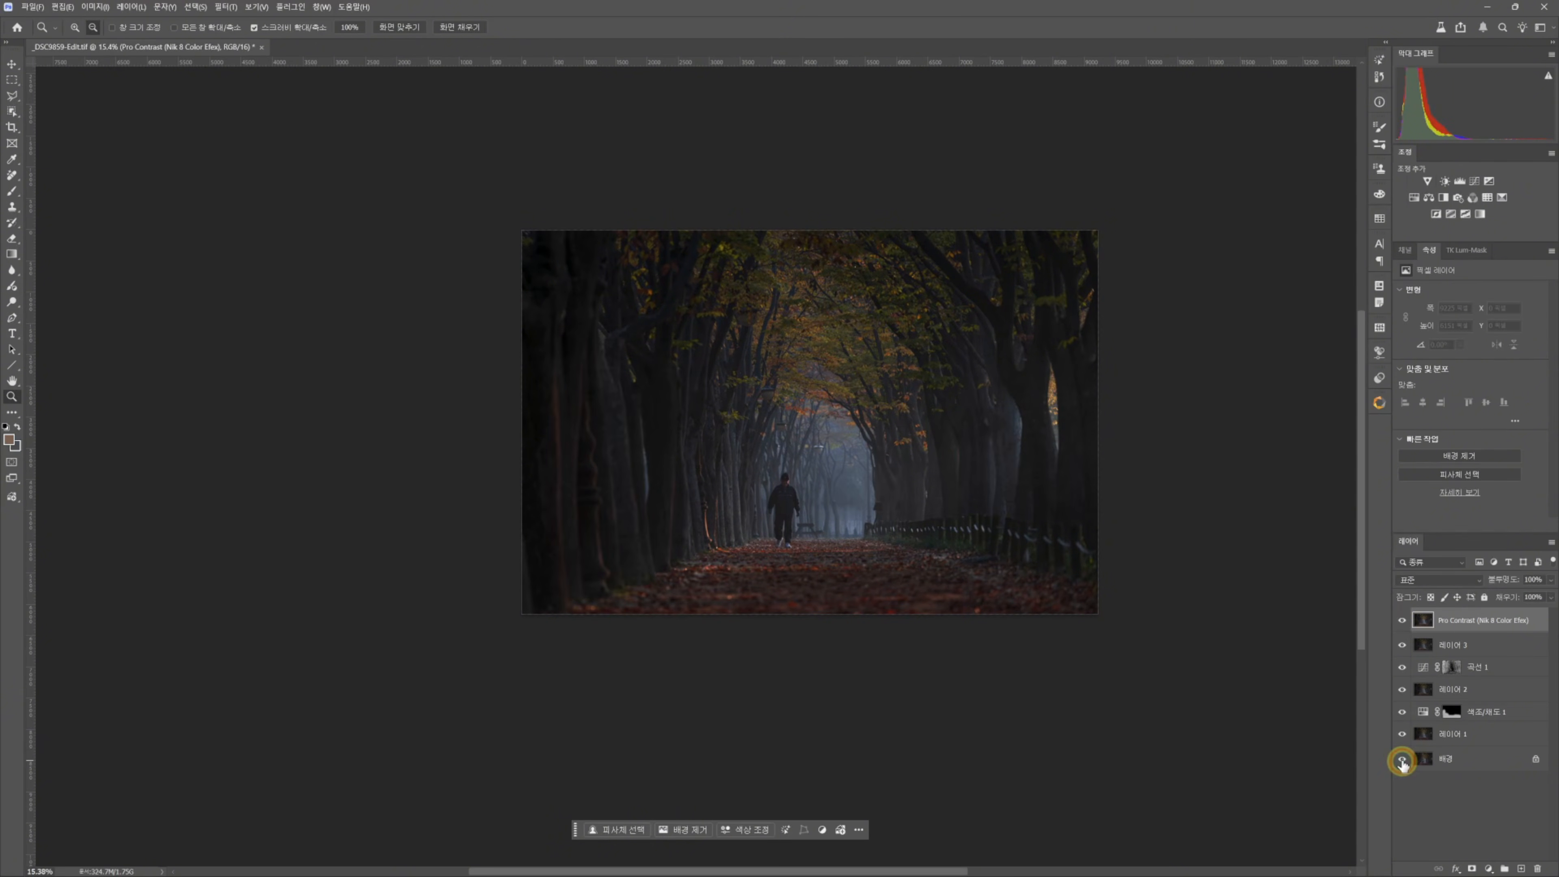
click(1402, 761)
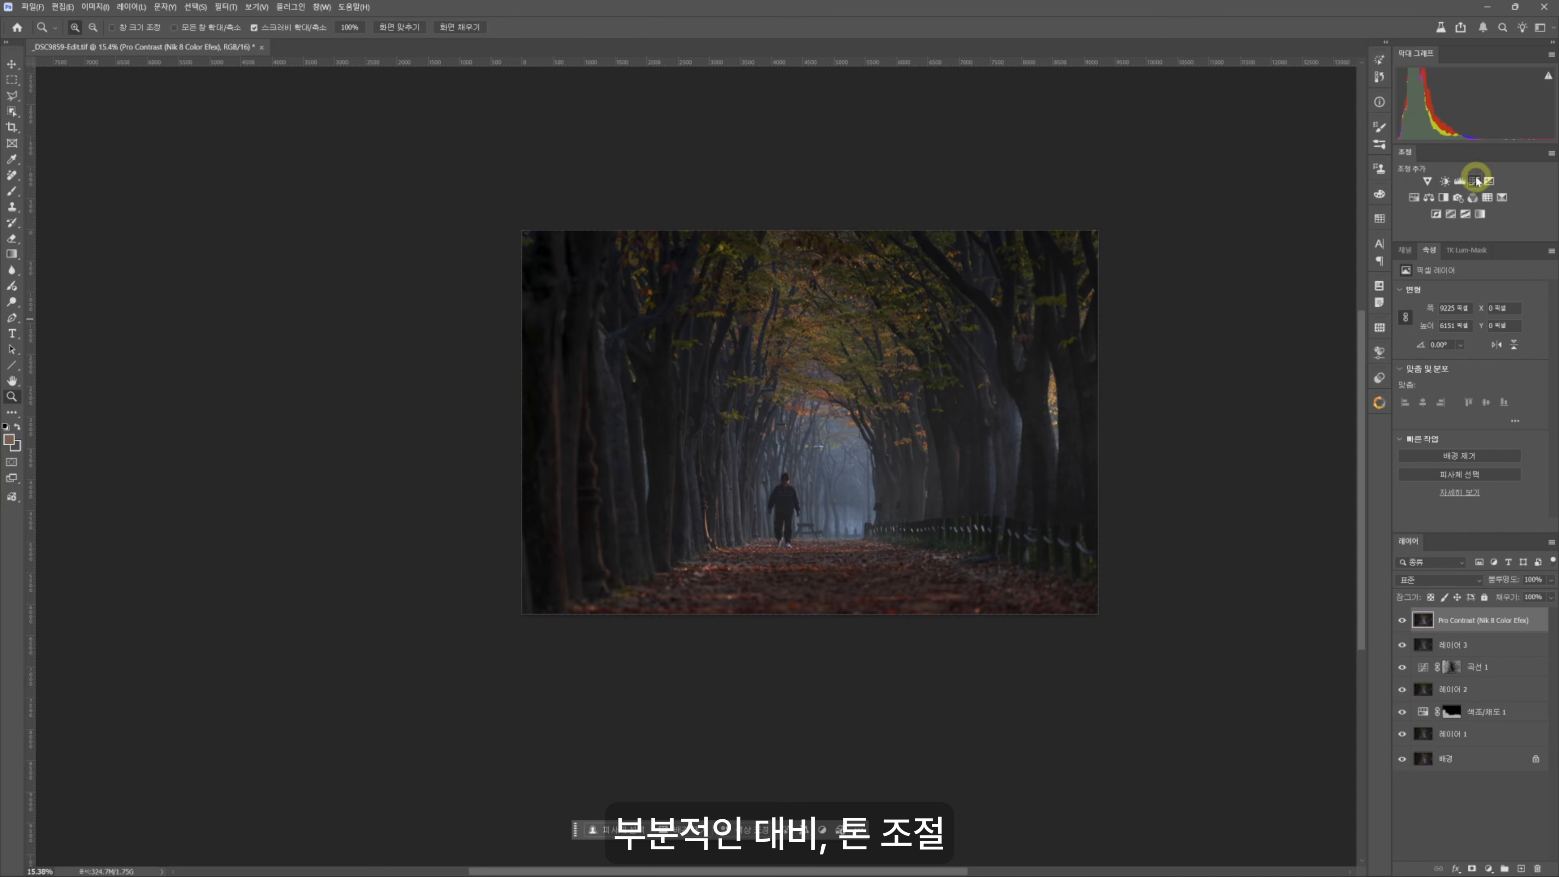
- Generate the Lights 1 luminosity mask with TK Lum-Mask and add a curves adjustment layer through it
click(1467, 250)
click(1470, 301)
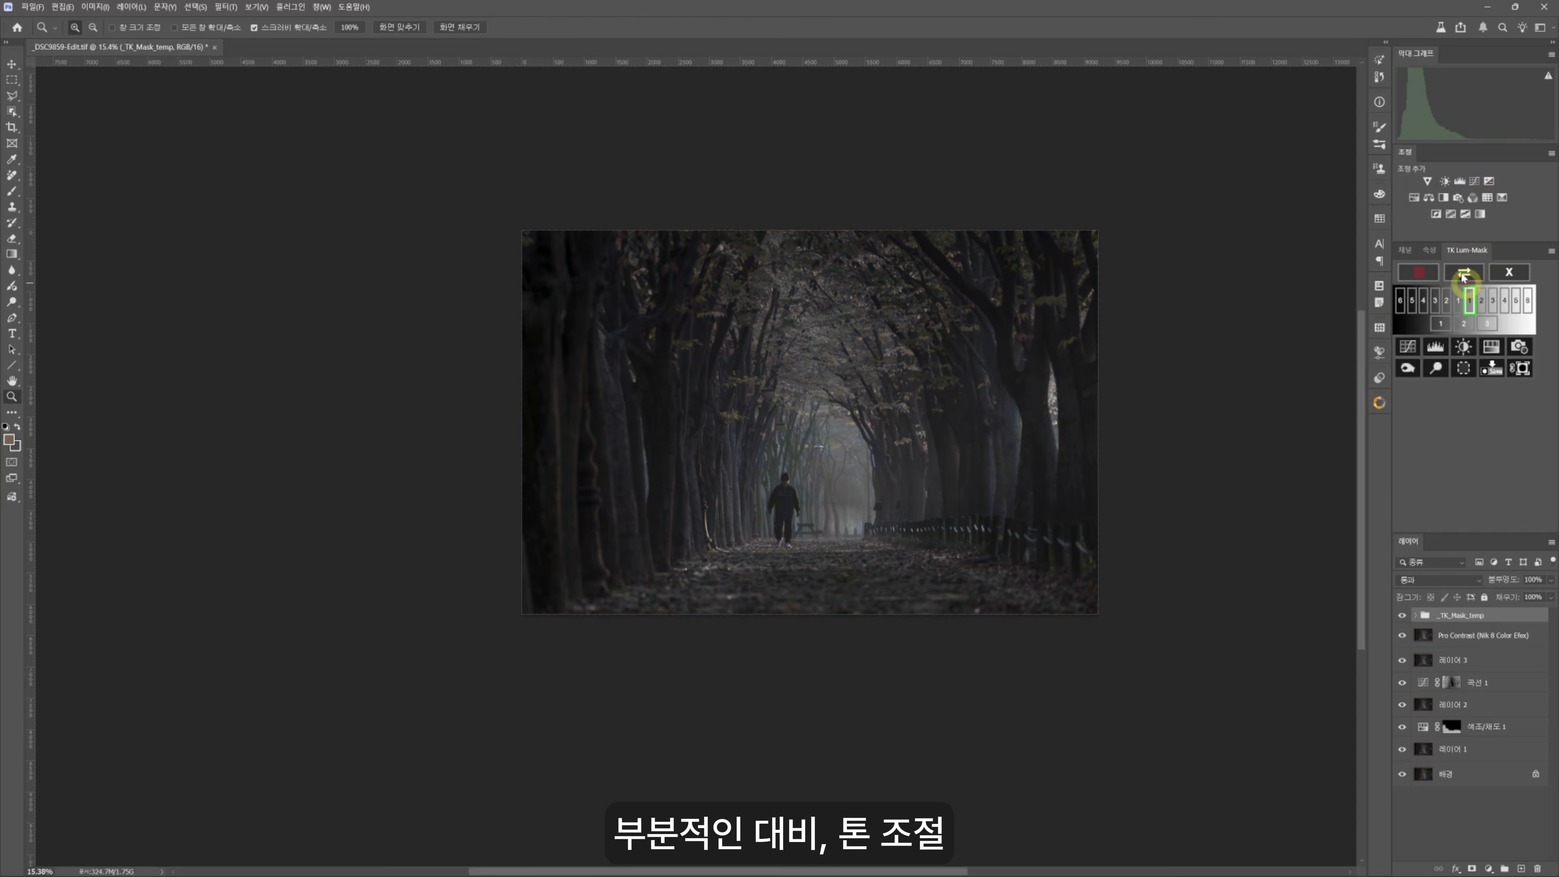
click(1463, 276)
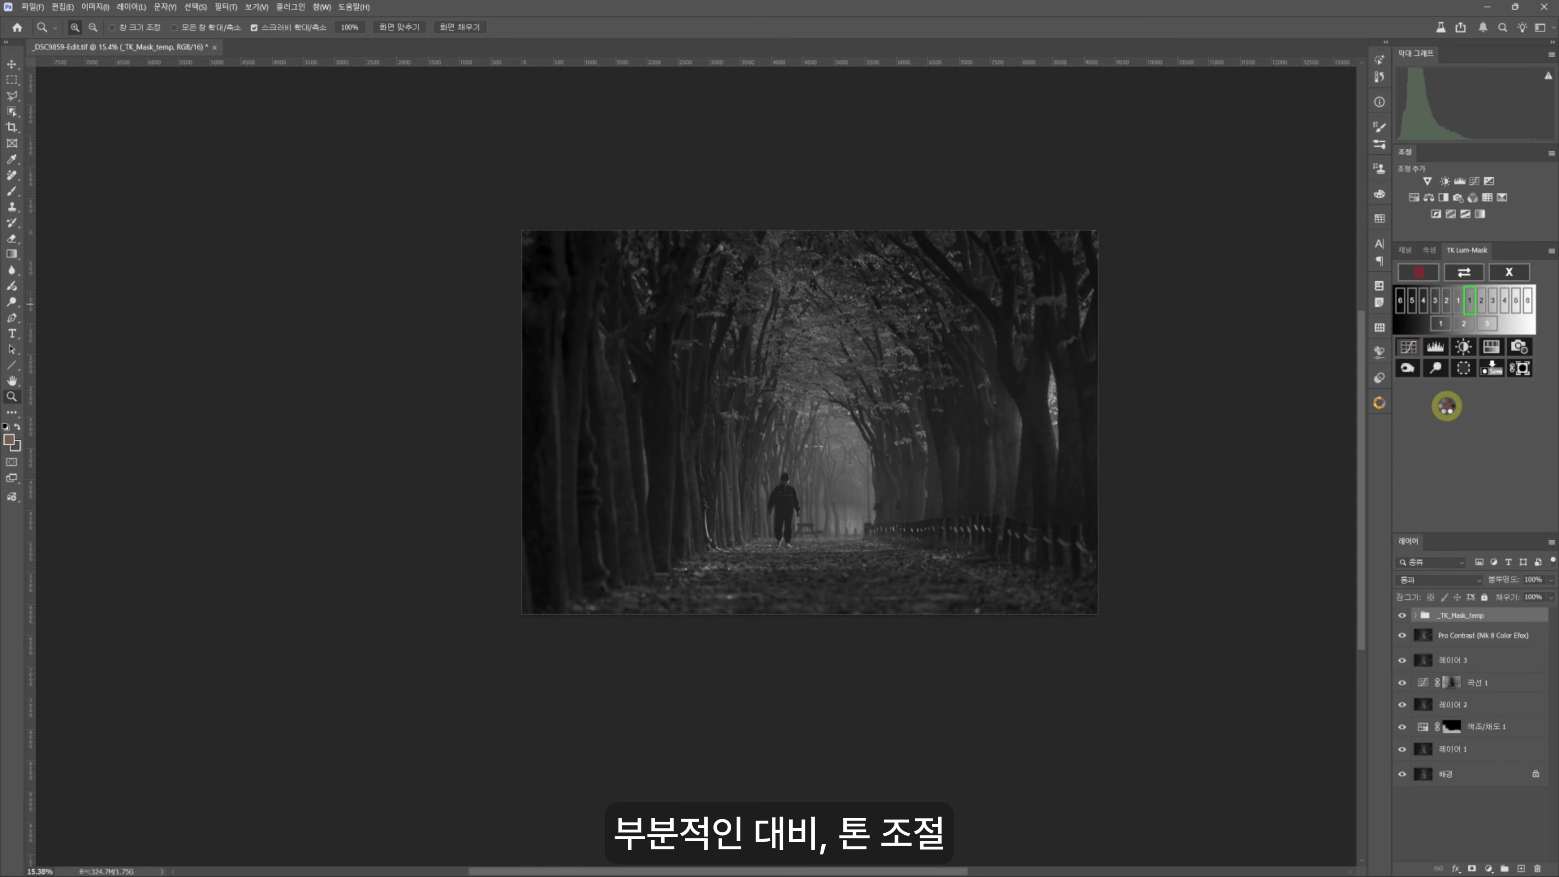
click(1408, 347)
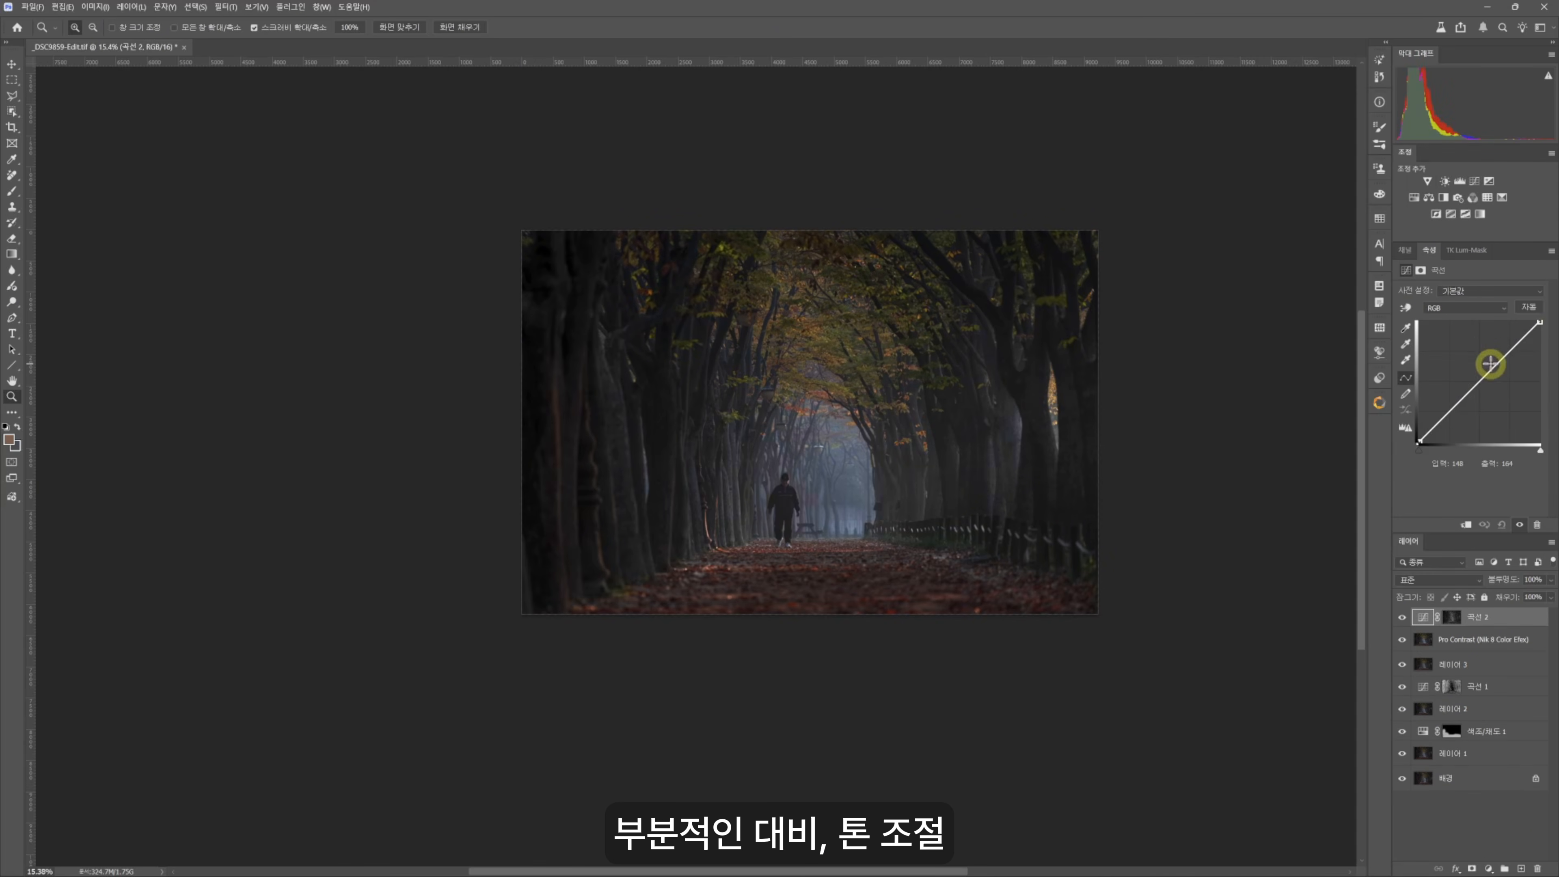
- Try a darker midtone curve, remove its point, and lower the curve's white point to output 225
drag(1491, 363, 1491, 396)
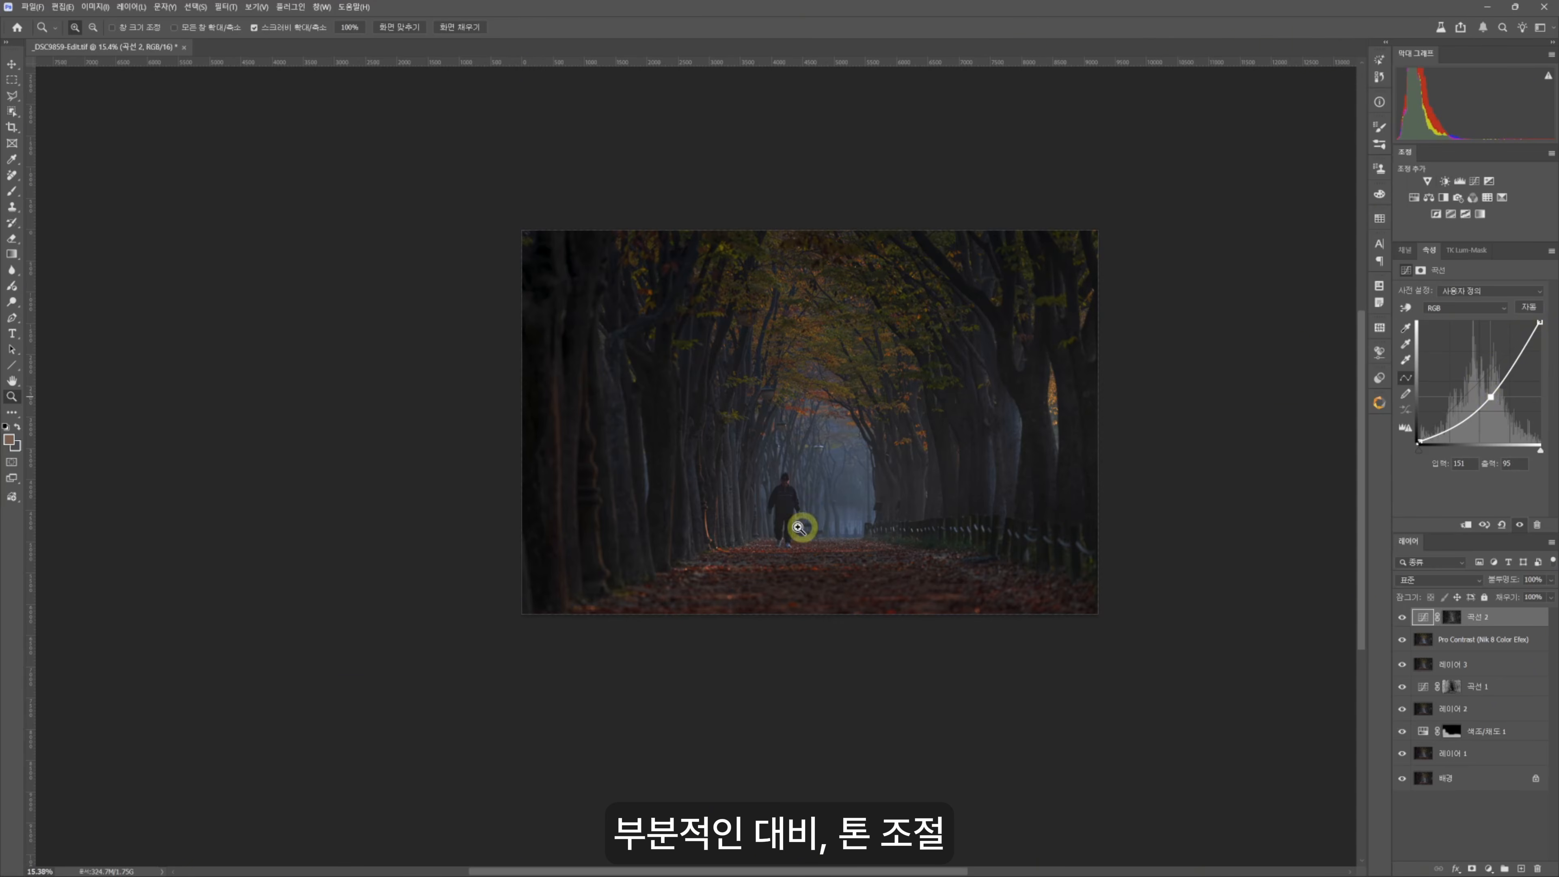
drag(1471, 400, 1330, 269)
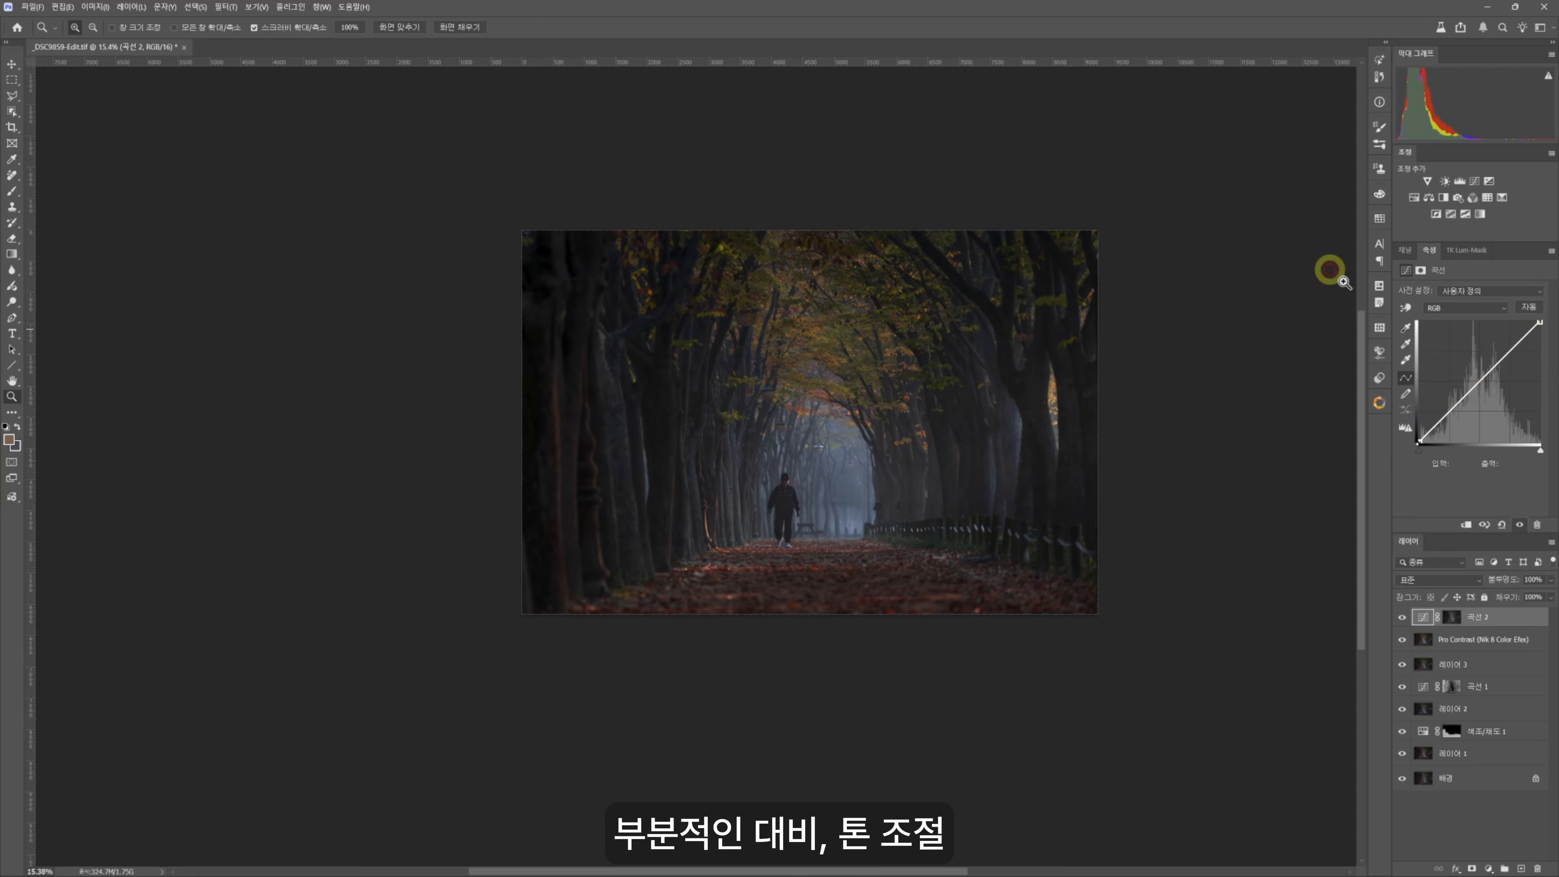
click(1539, 323)
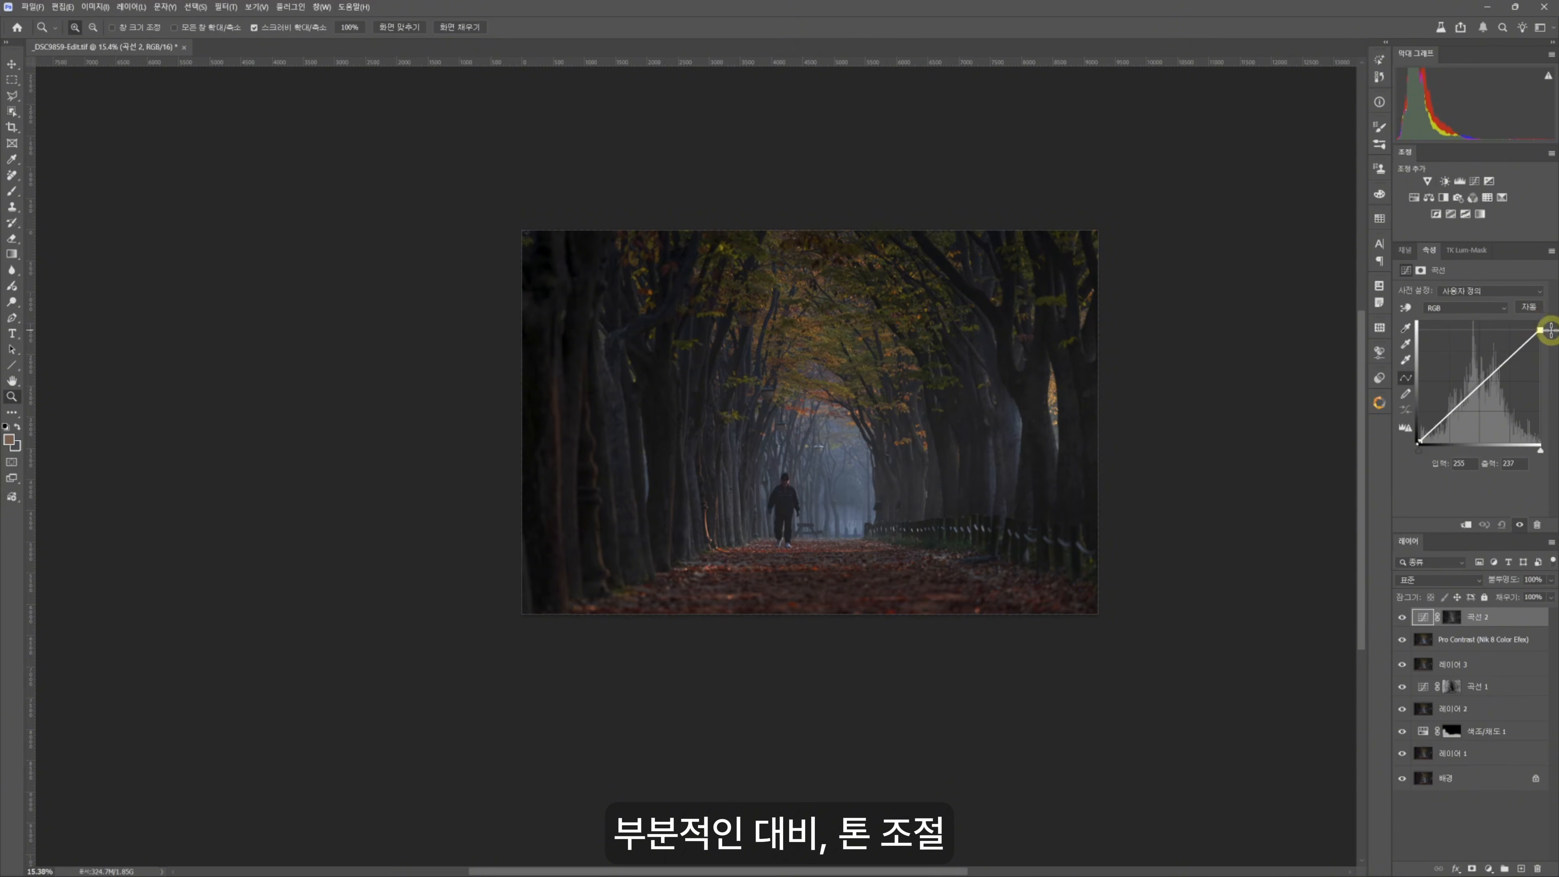
drag(1541, 323, 1540, 335)
click(1504, 367)
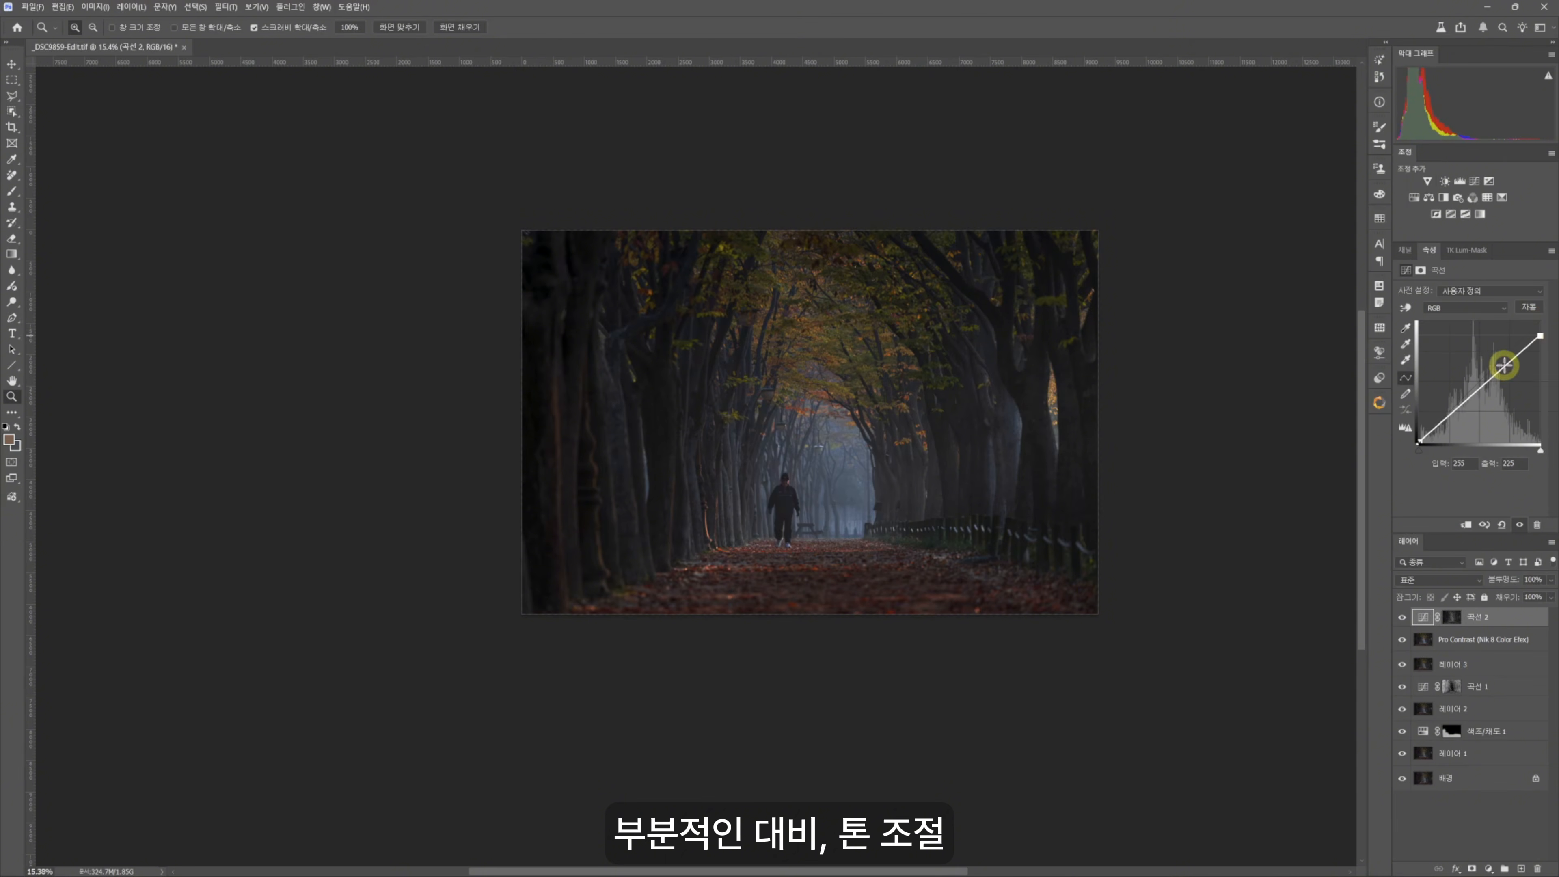
- Stamp all visible layers into a new top layer and open it in the Nik 8 Viveza filter
key(ctrl+alt+shift+e)
scroll(844, 368, up, 1)
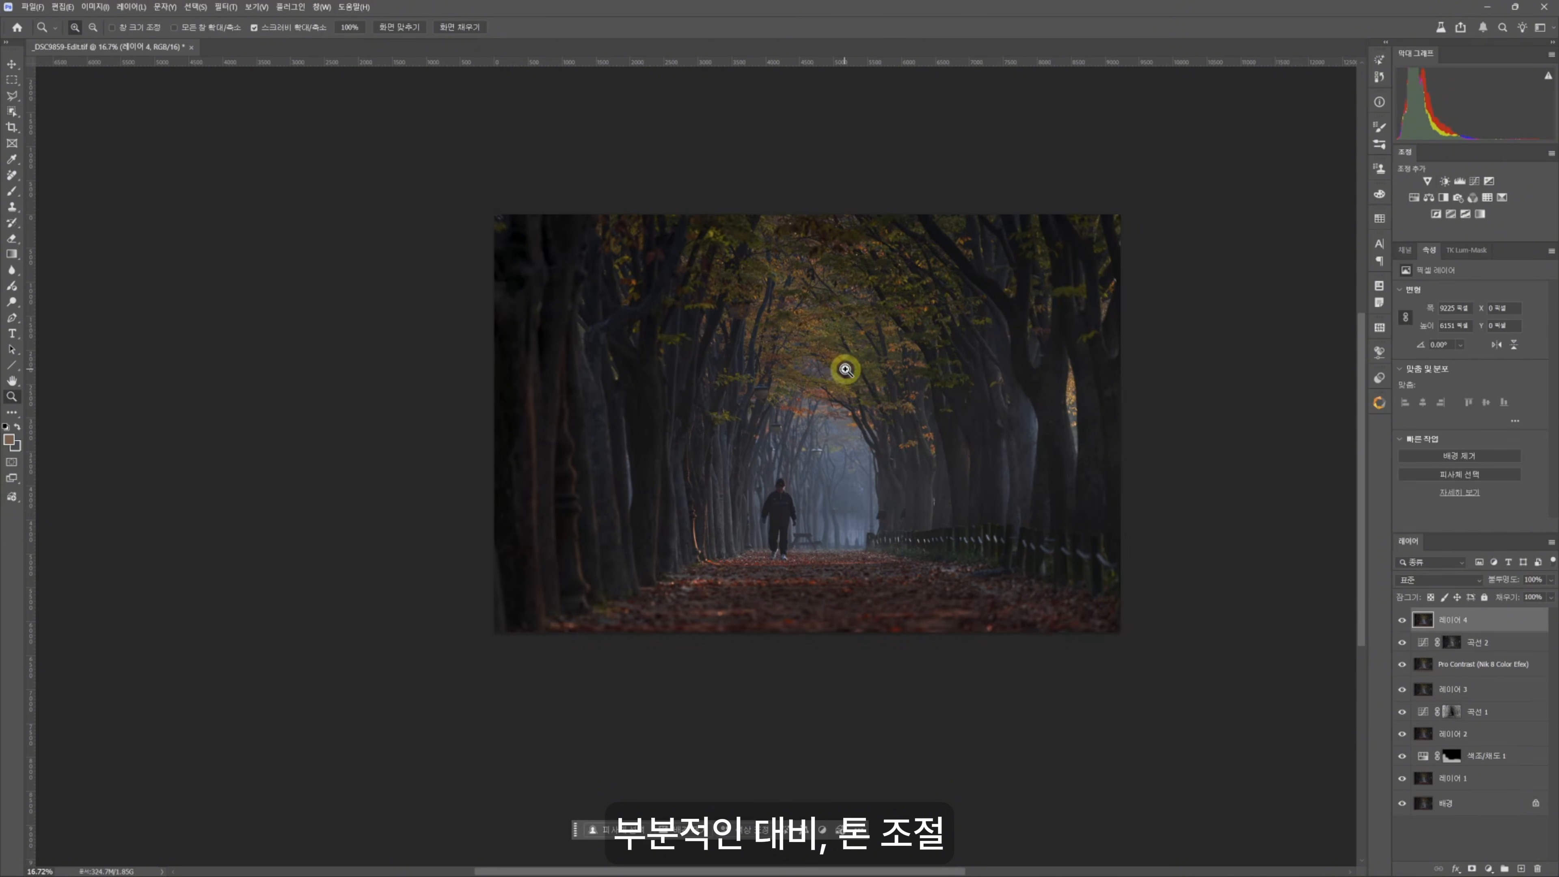
drag(864, 367, 953, 439)
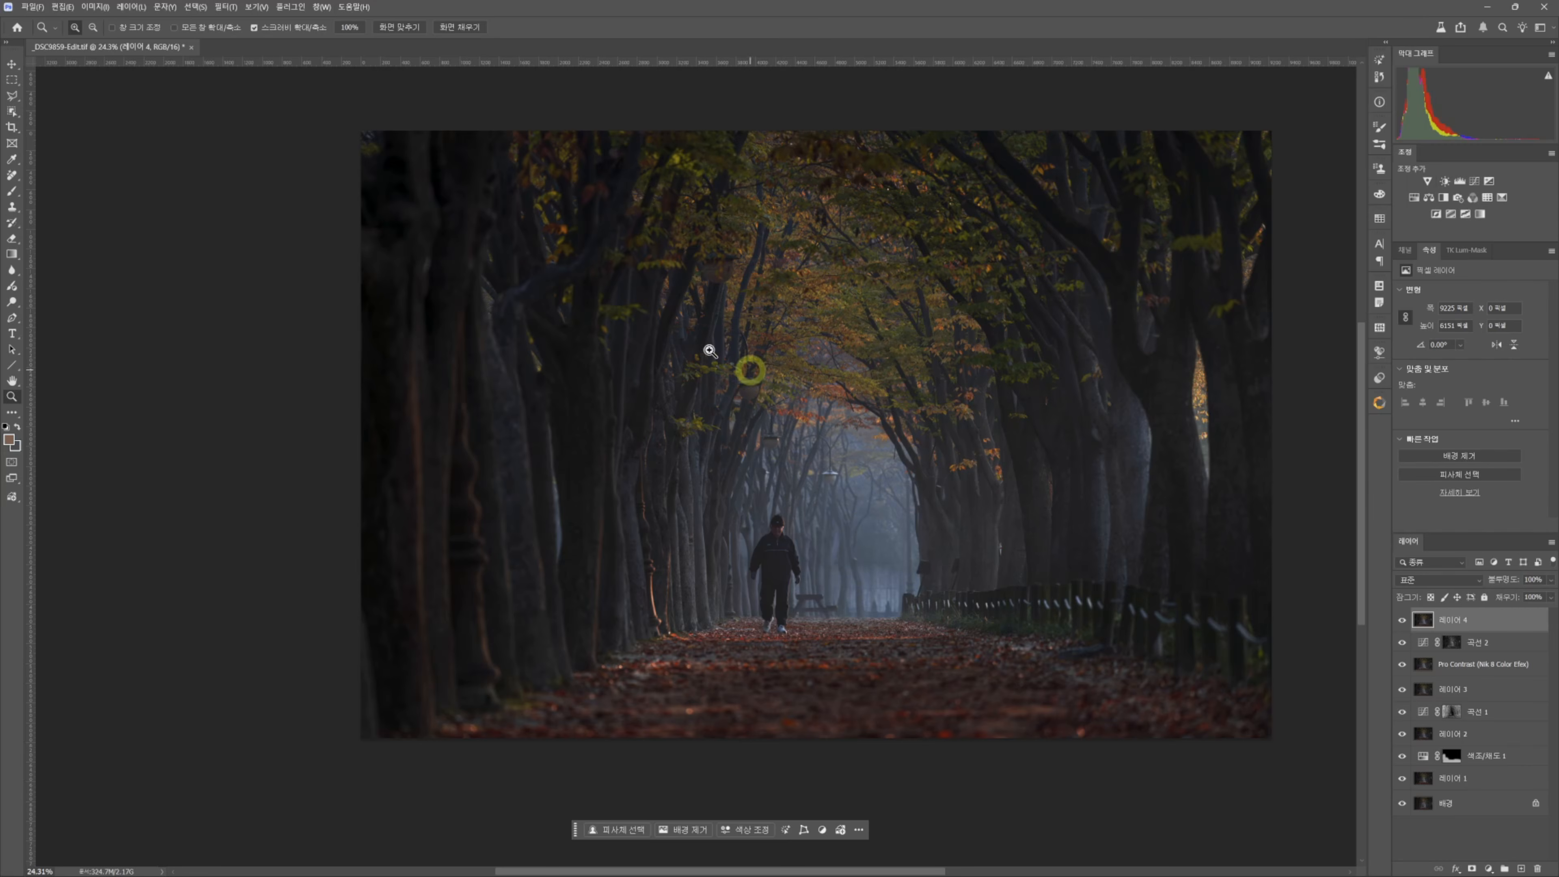
click(225, 7)
mouse_move(246, 333)
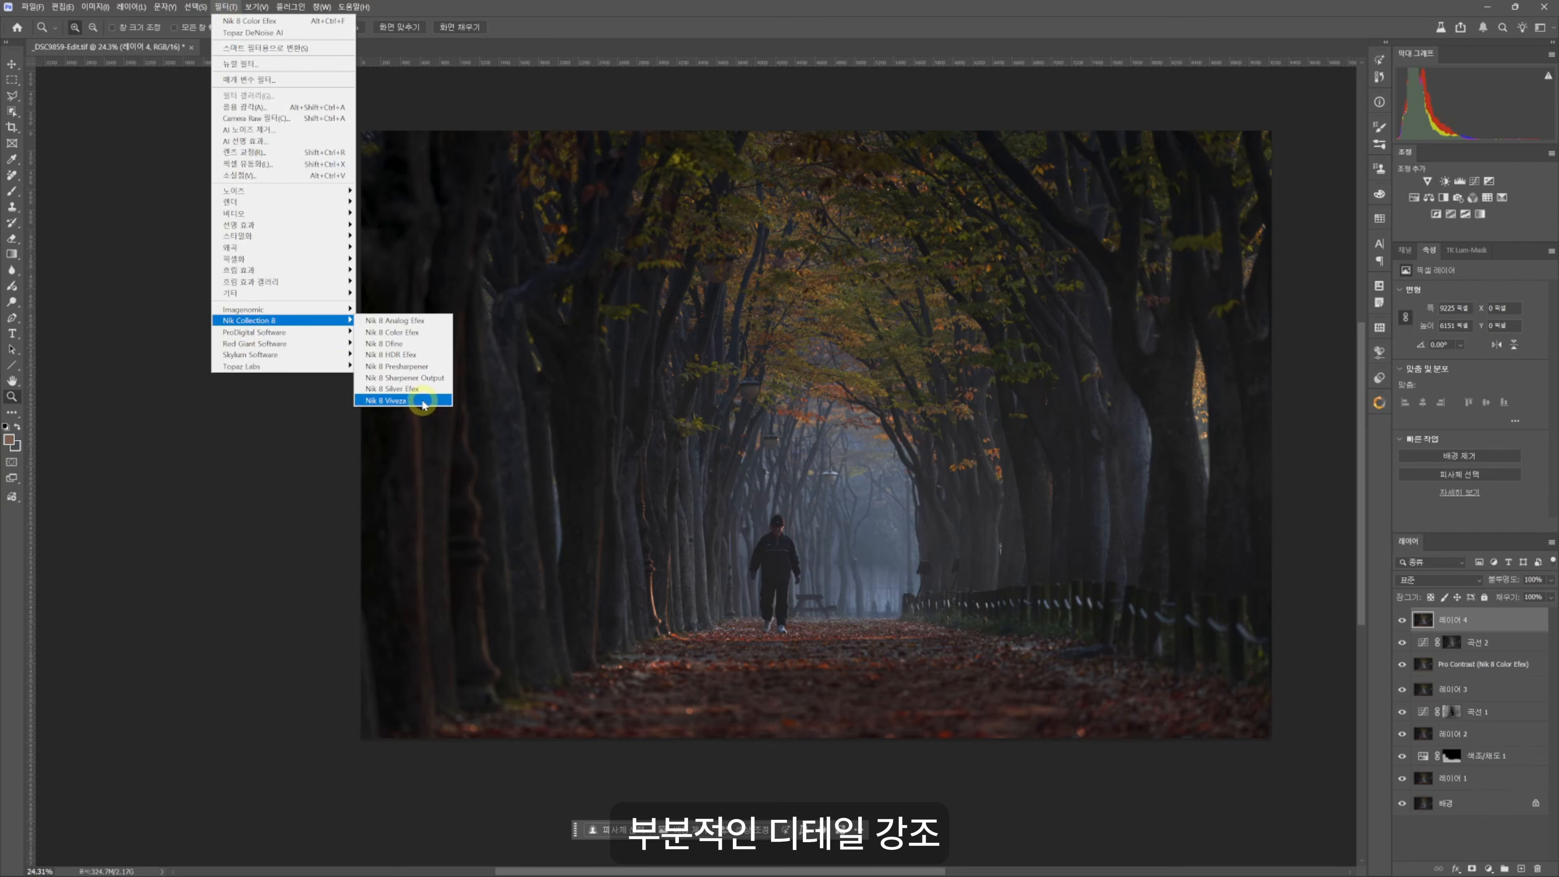
click(422, 401)
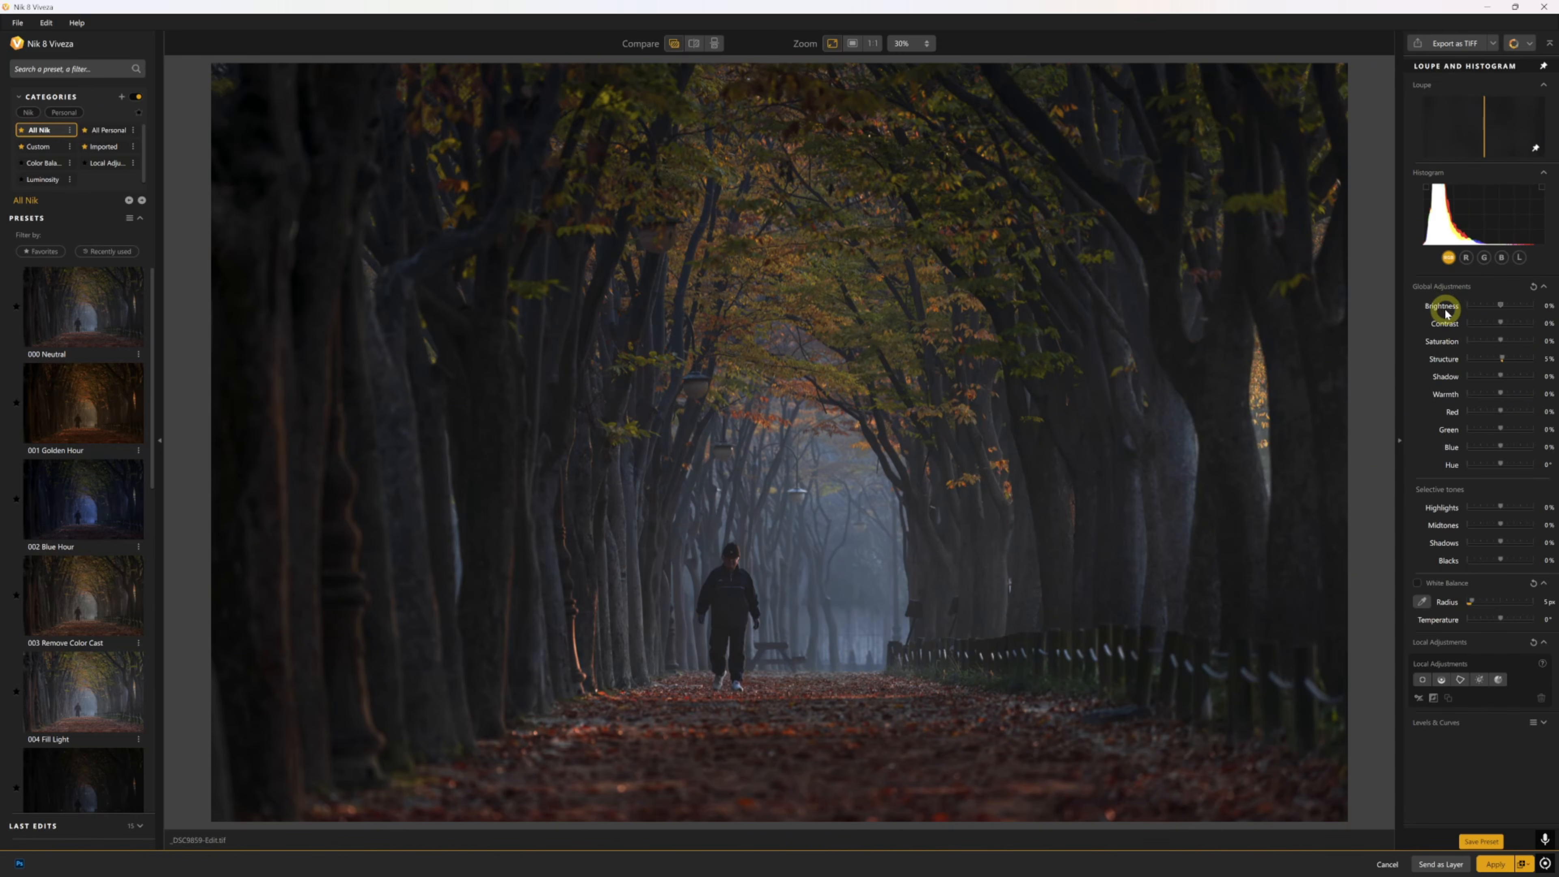
- Set Viveza's global Brightness to -3%, Contrast to 1% and Structure to 5%
scroll(1446, 314, down, 1)
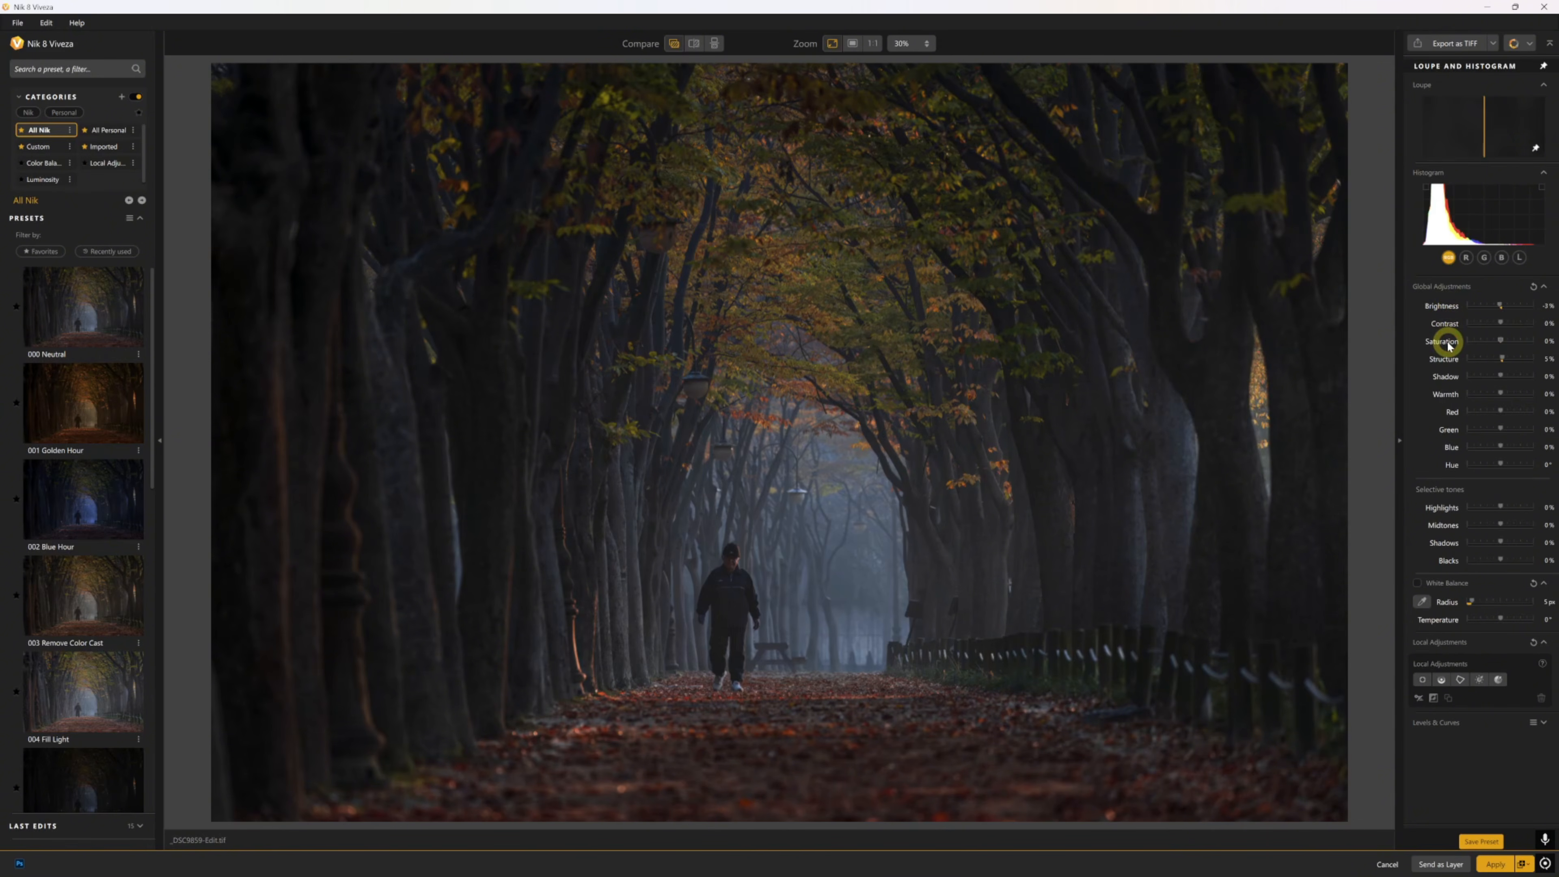
scroll(1448, 325, up, 1)
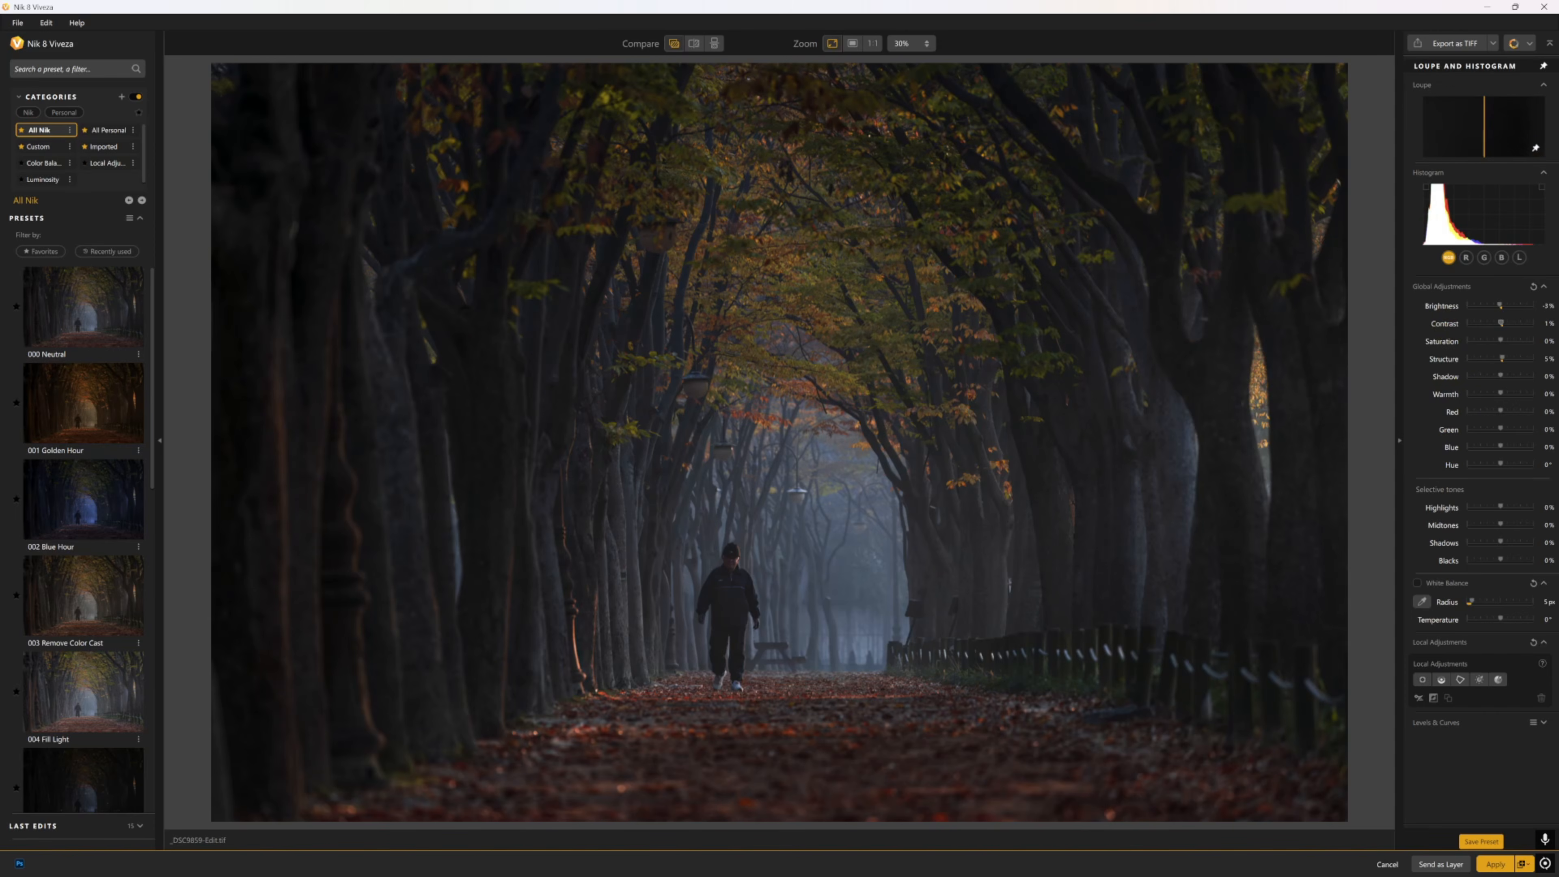
mouse_move(1351, 325)
mouse_down()
mouse_move(1364, 319)
mouse_move(1355, 340)
mouse_up()
mouse_move(1422, 398)
mouse_down()
mouse_move(1397, 464)
mouse_move(1433, 469)
mouse_move(1369, 454)
mouse_up()
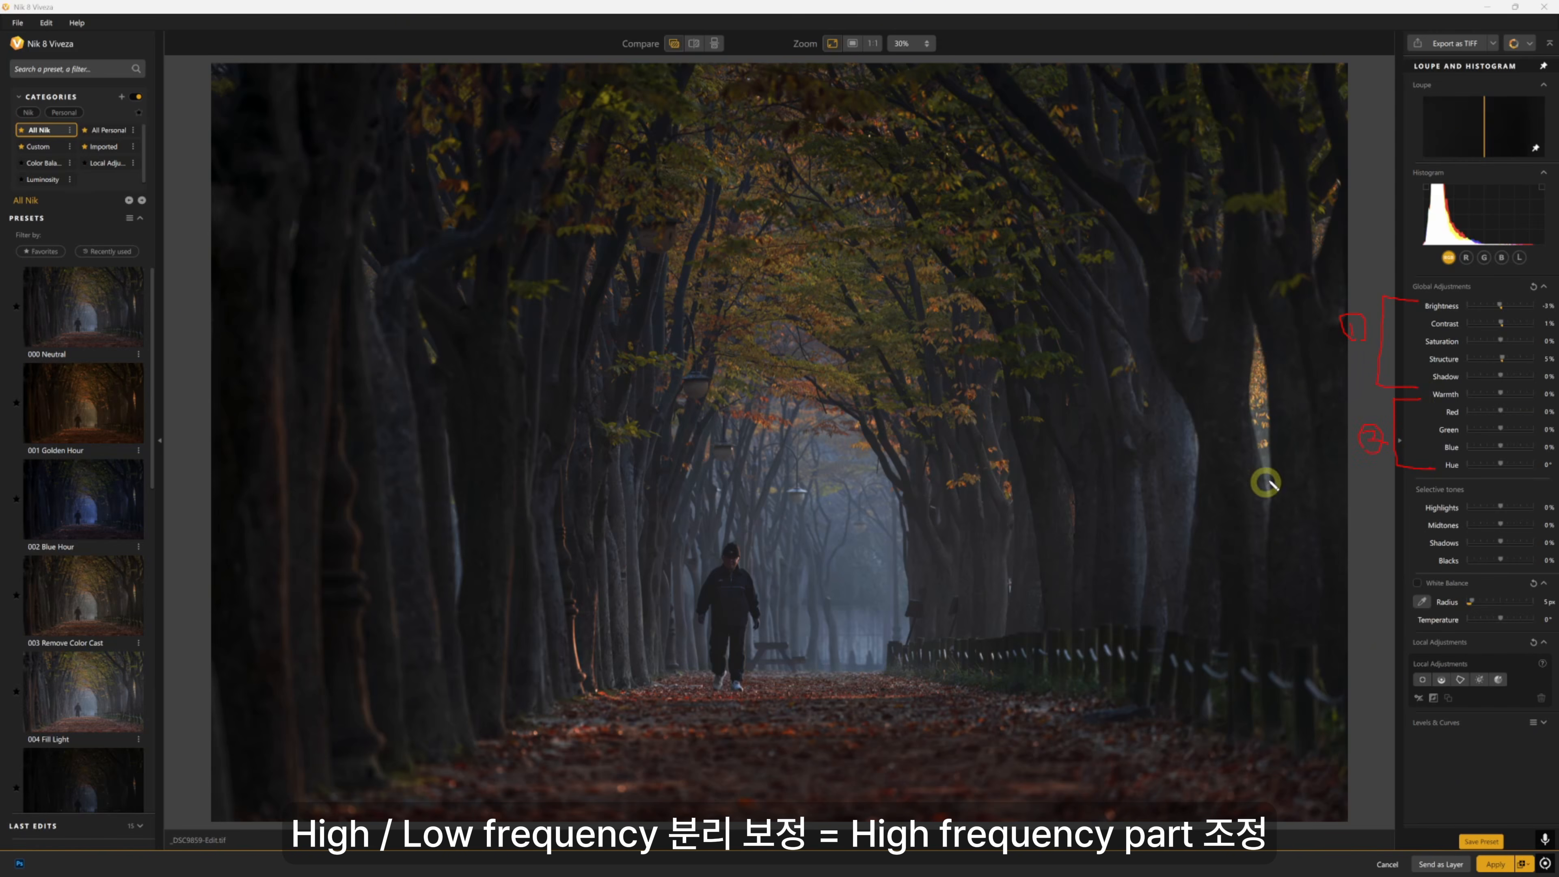
click(1422, 340)
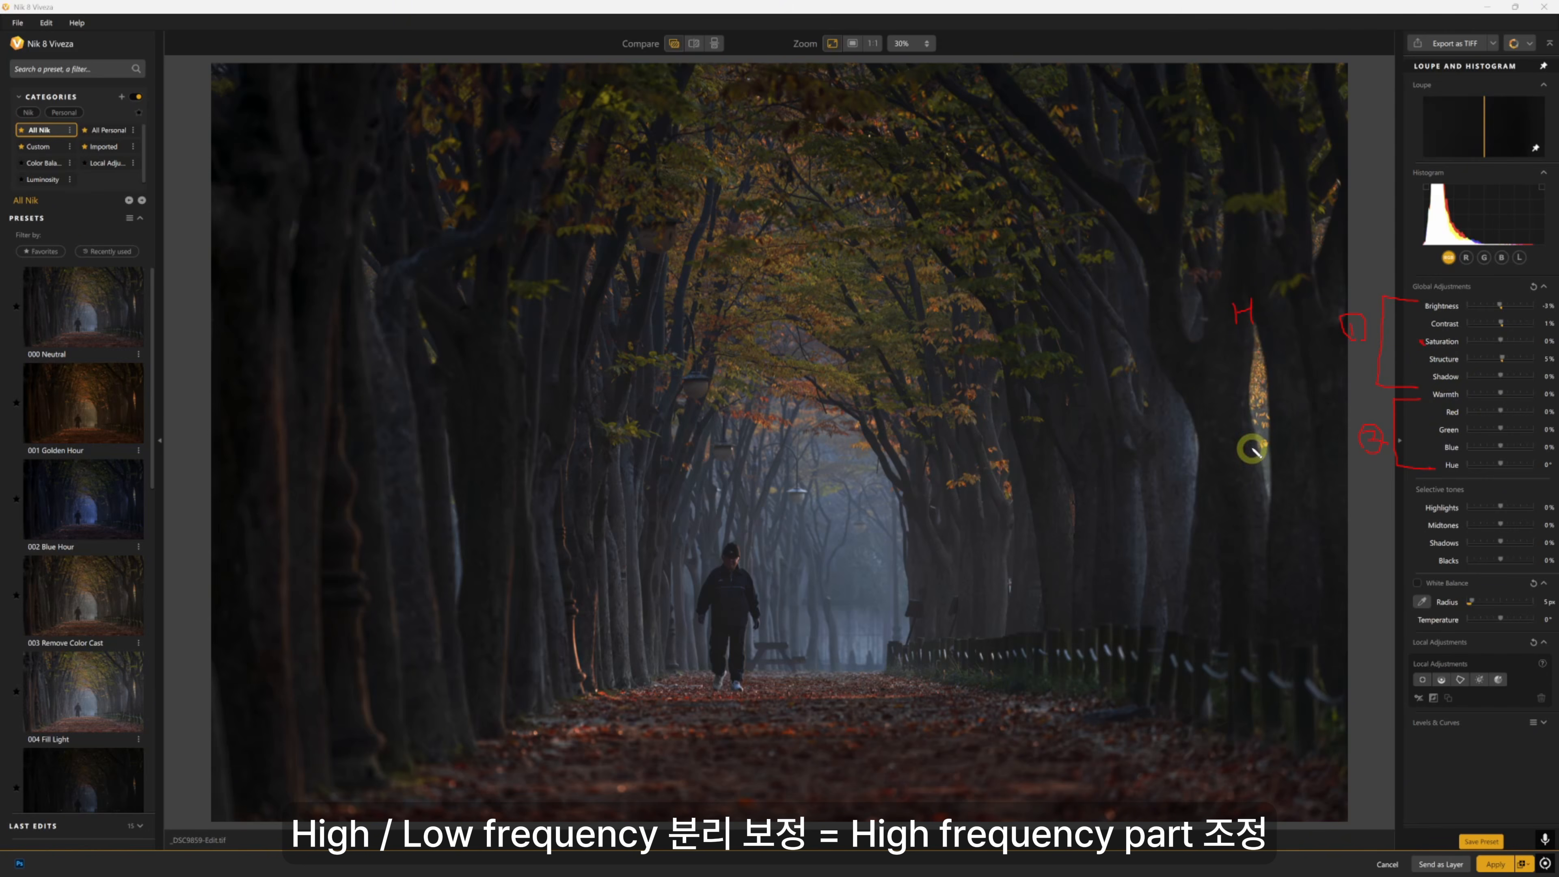
drag(1287, 462, 1295, 457)
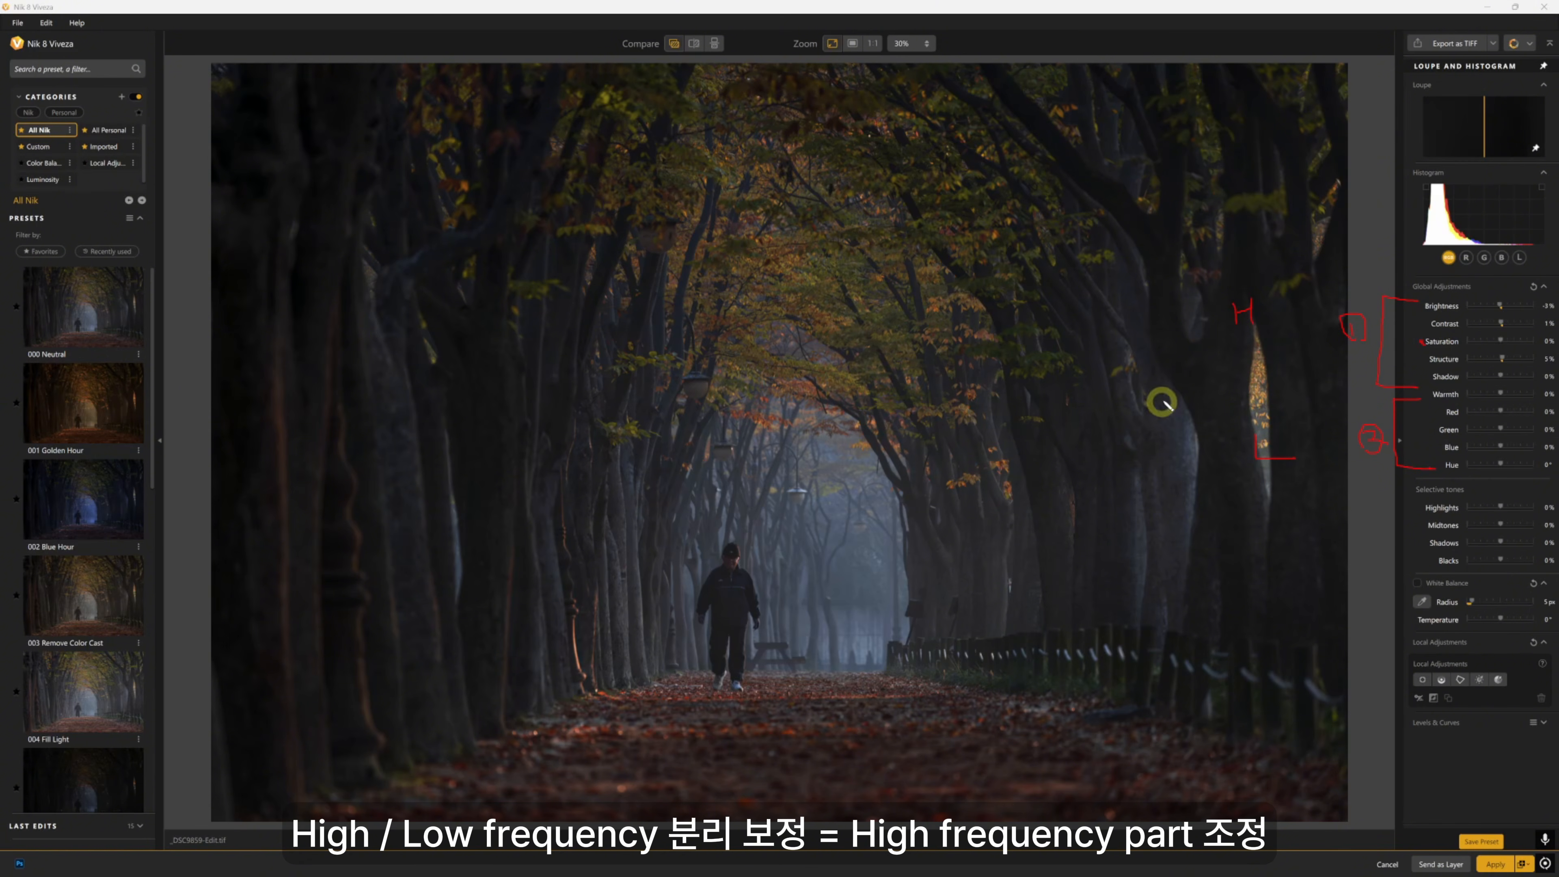
drag(1163, 400, 1495, 394)
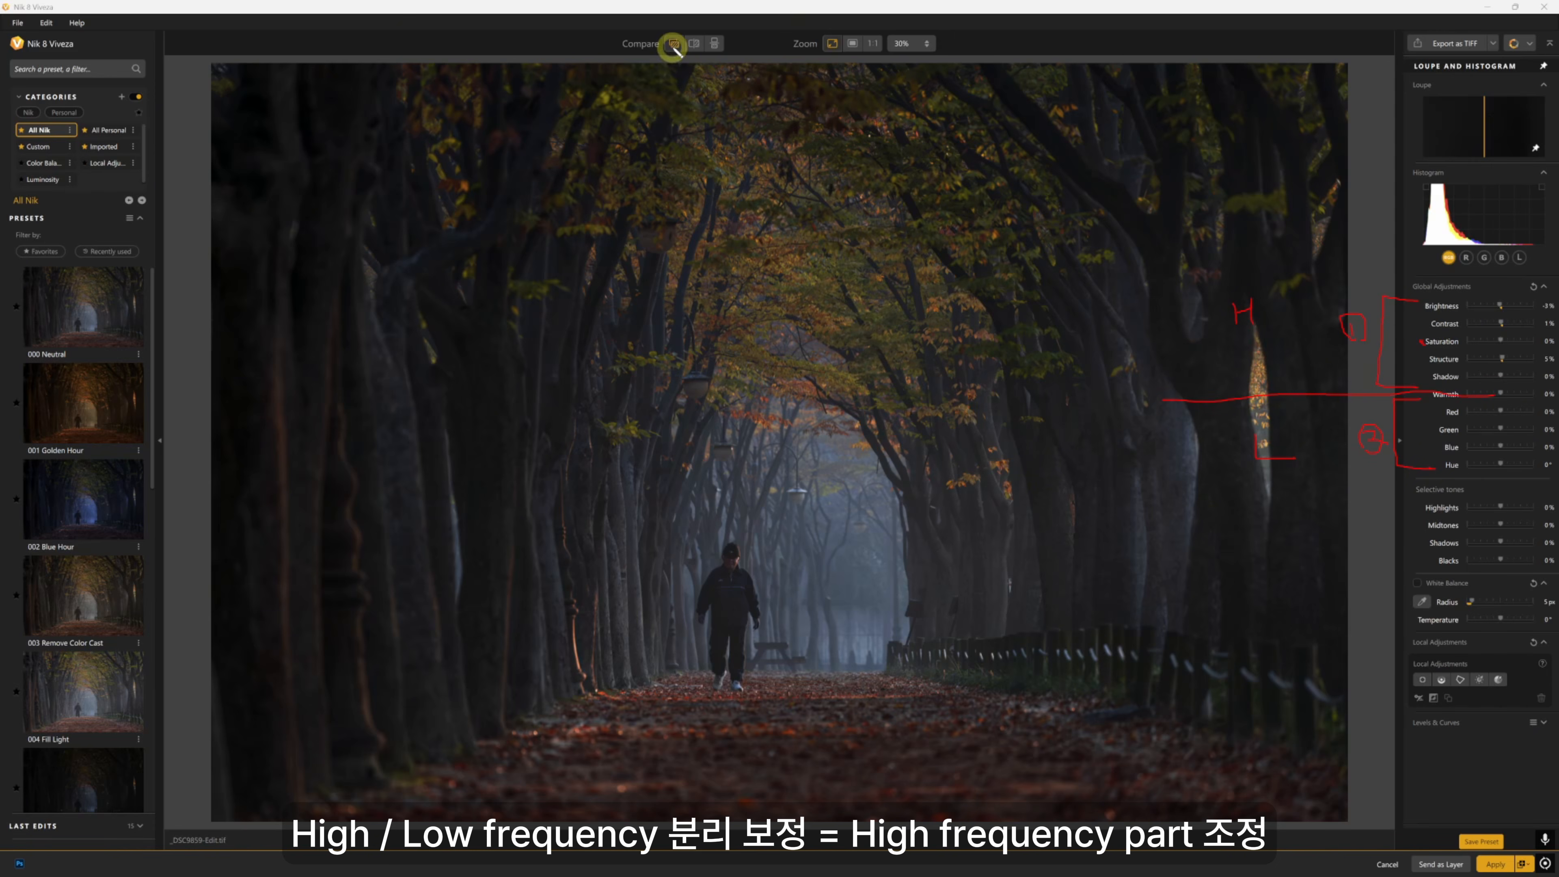
key(Escape)
- Apply the Viveza adjustments and open Nik 8 Viveza again on the resulting layer
click(1498, 866)
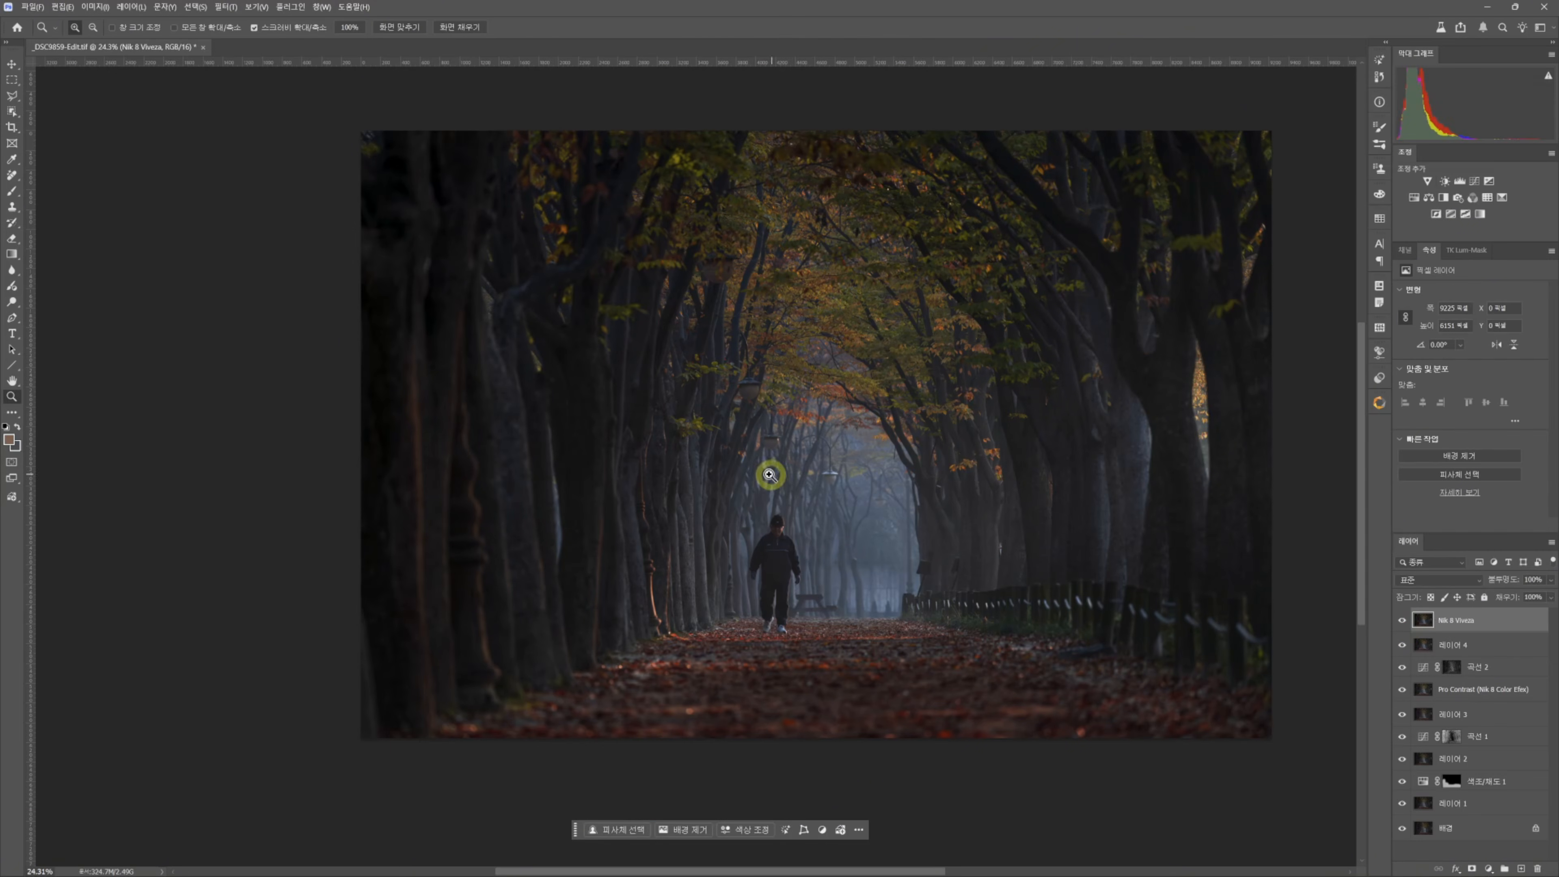
click(225, 7)
mouse_move(257, 332)
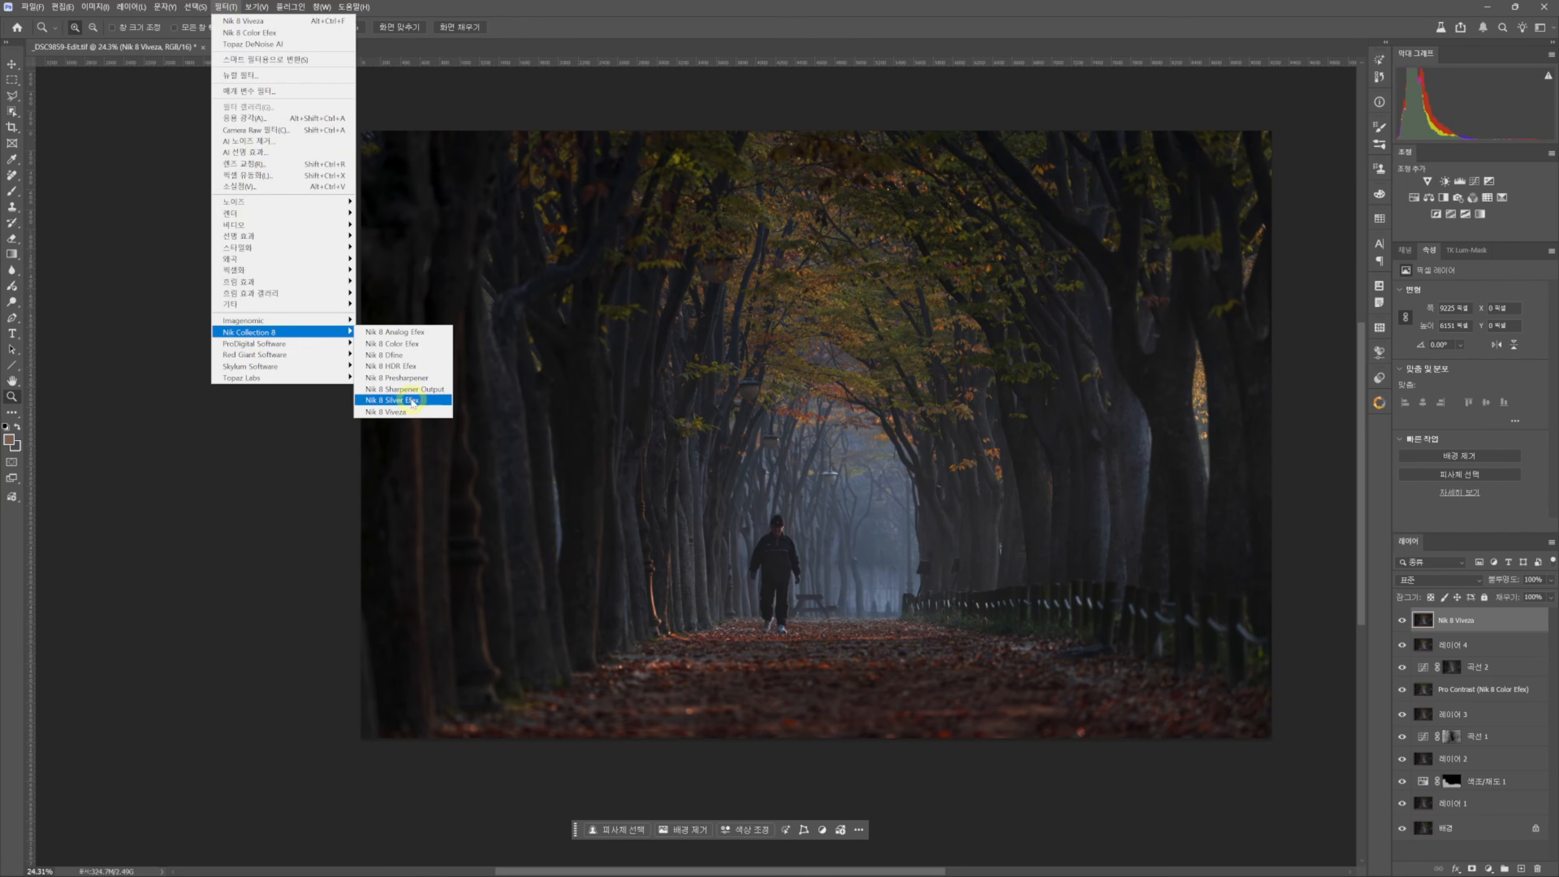
click(400, 414)
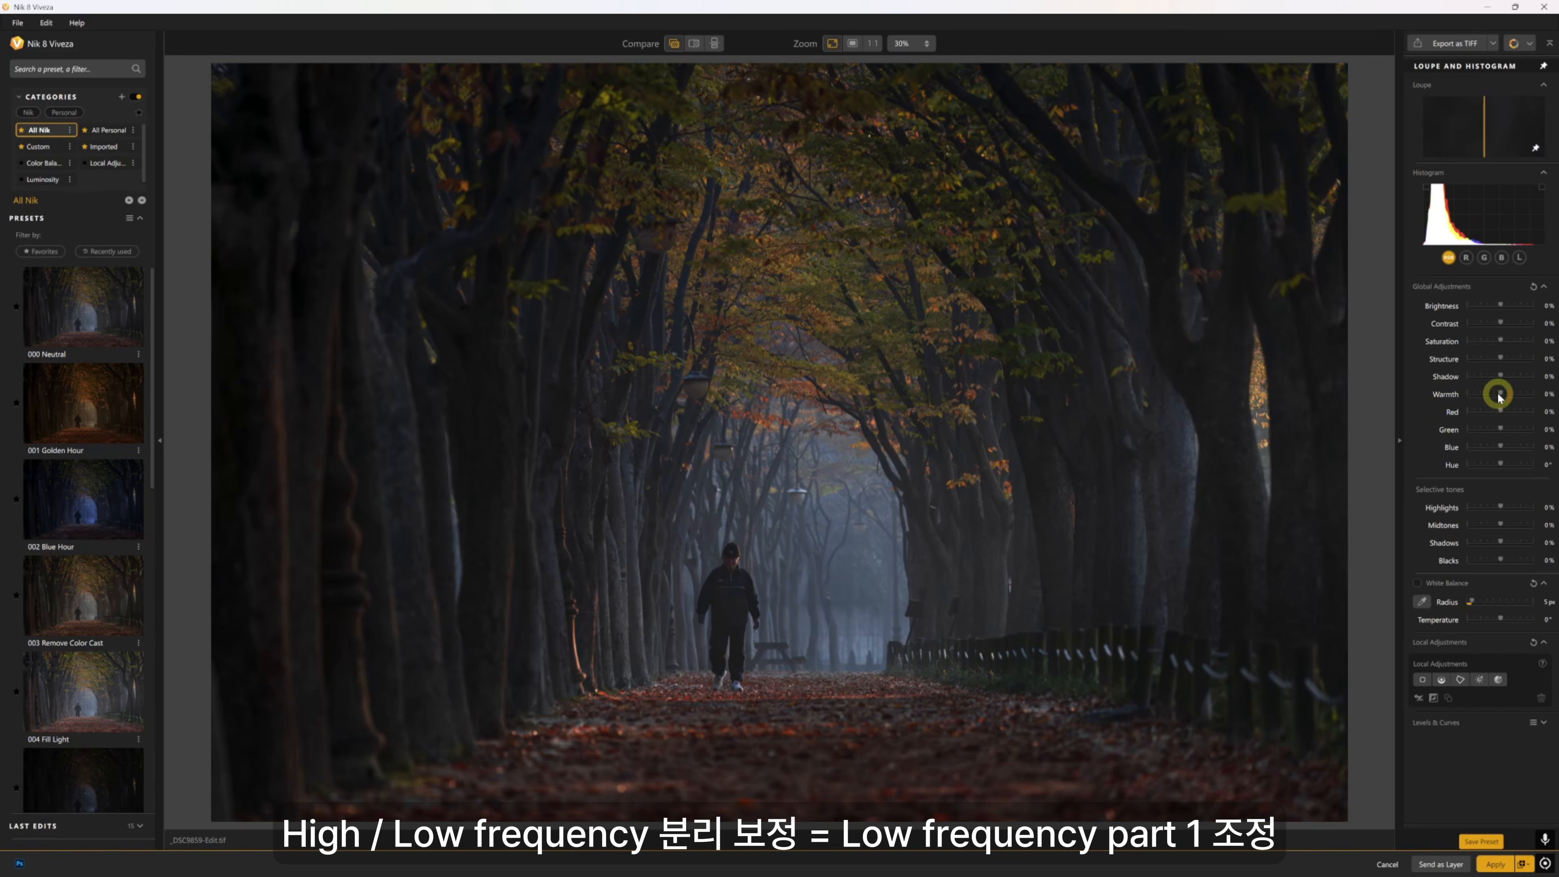
- Try Warmth at -44% in Viveza, then return it to neutral, lower it slightly and apply the filter
drag(1529, 403, 1513, 402)
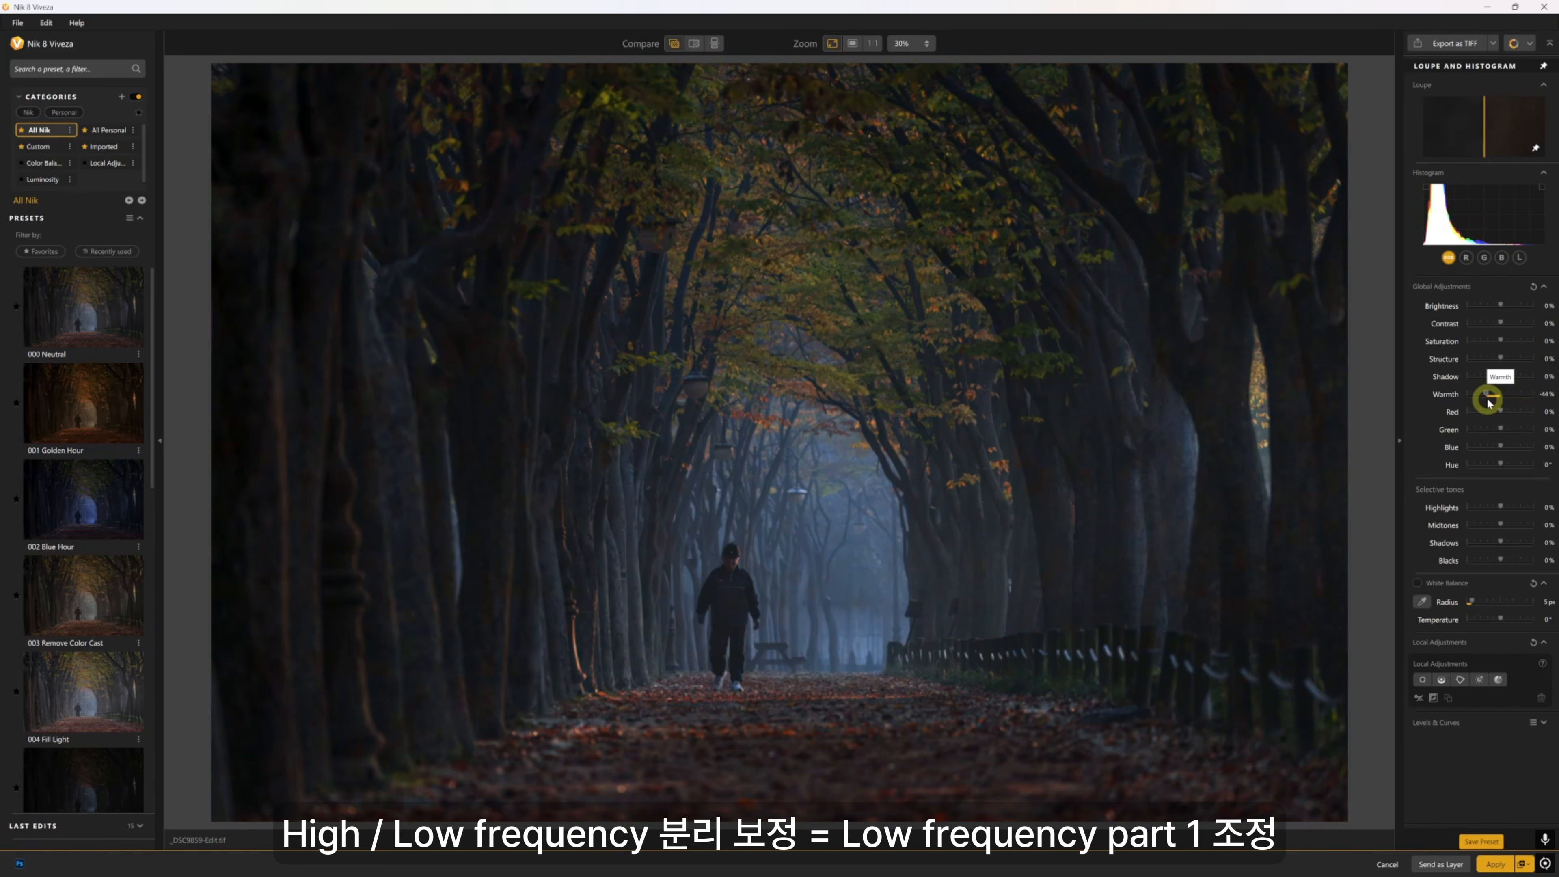
drag(1499, 404, 1484, 406)
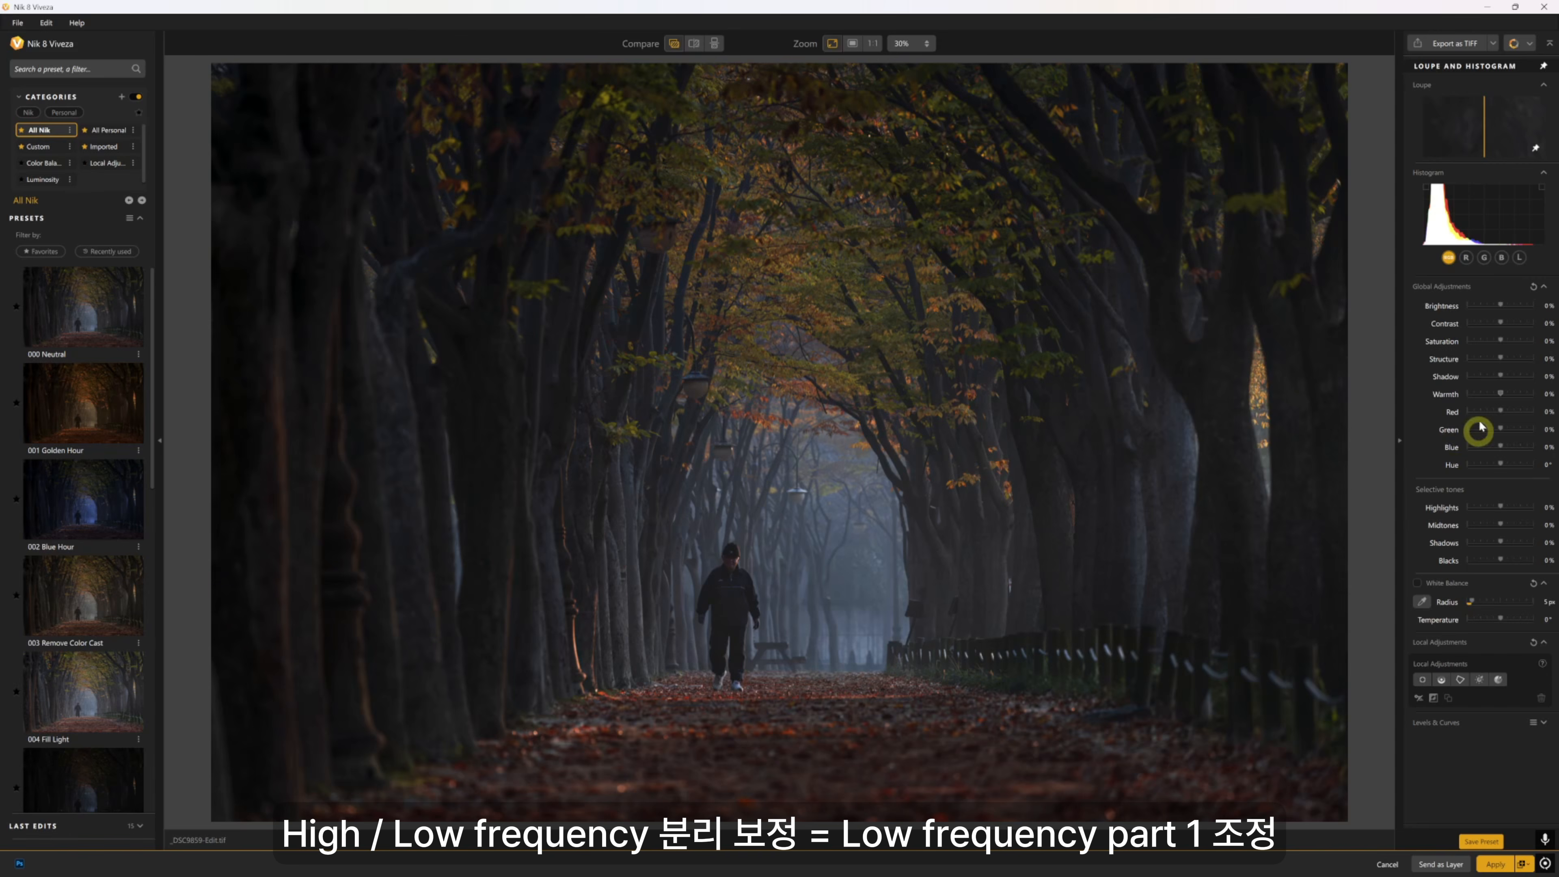
drag(1500, 393, 1498, 396)
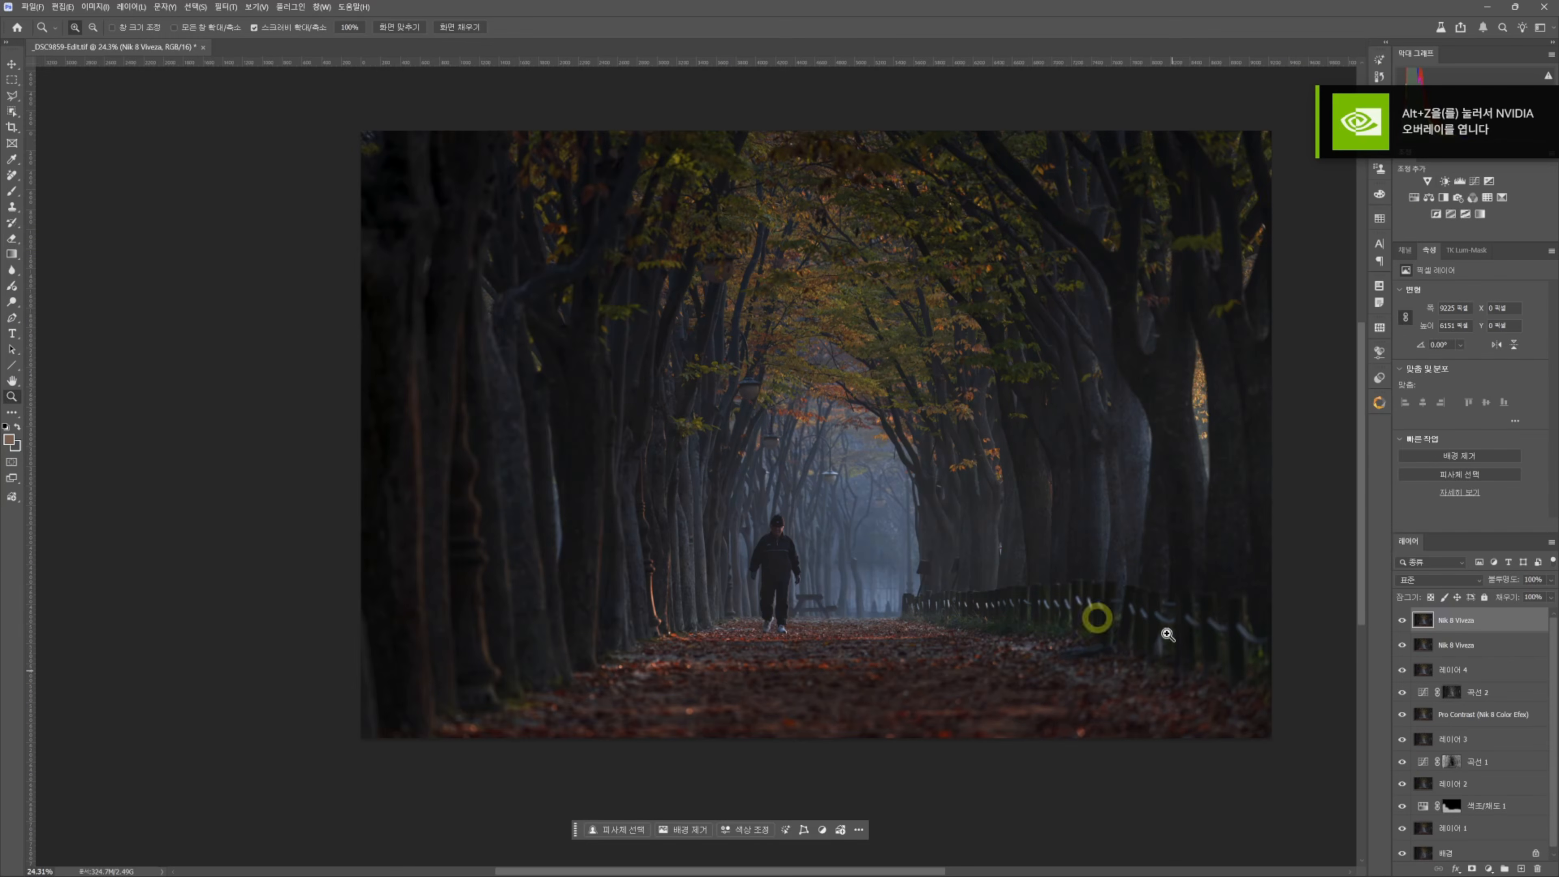
- Add a layer mask to the top Viveza layer and fill it with a TK Lum-Mask darks selection
click(1416, 621)
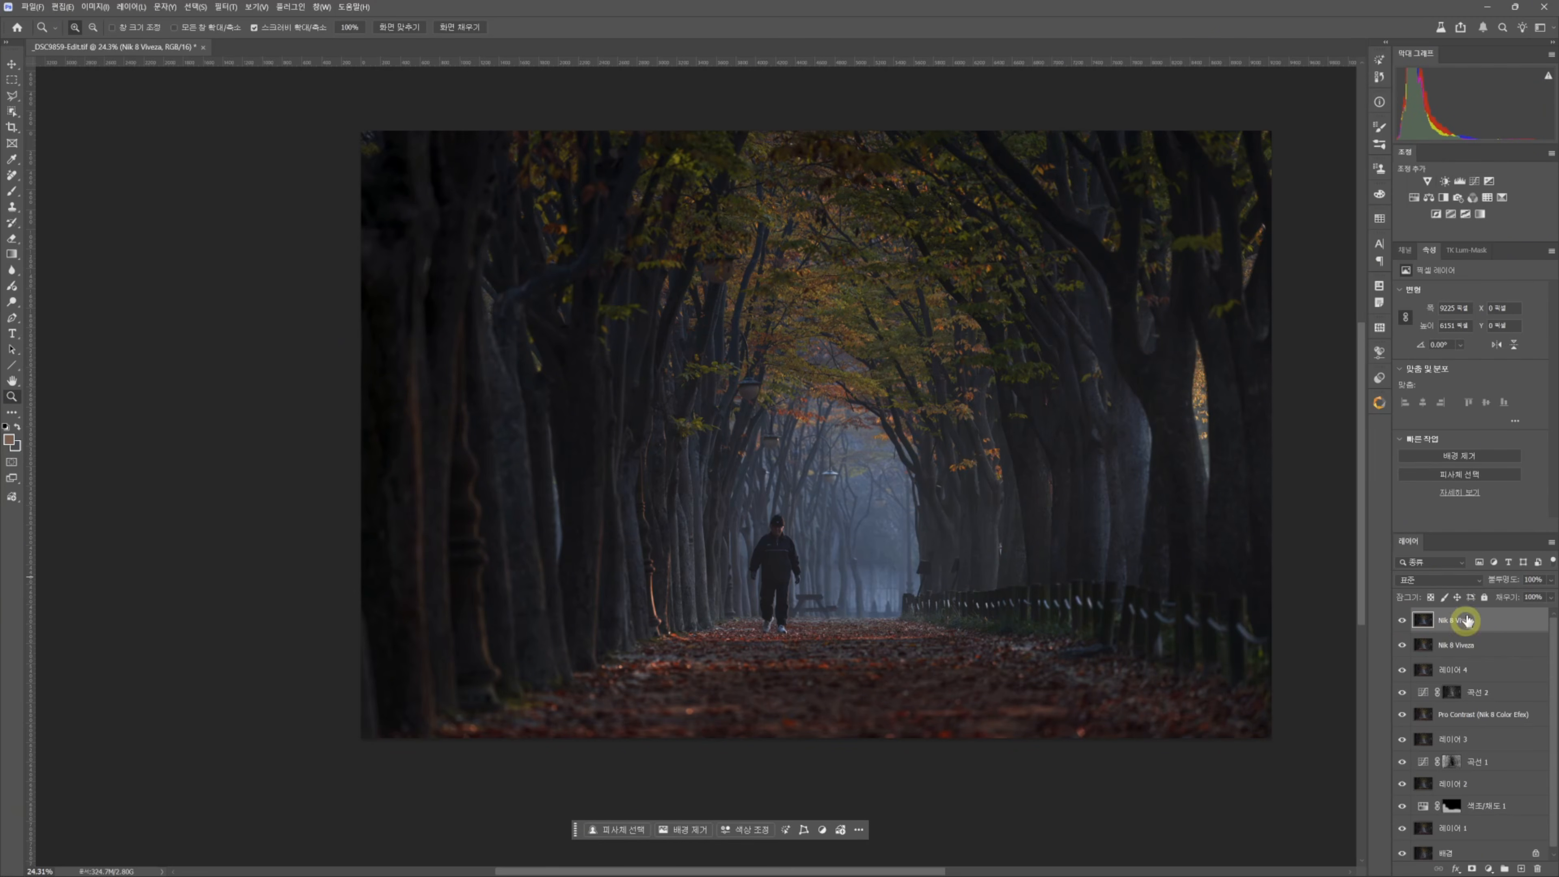
click(1467, 250)
click(1472, 868)
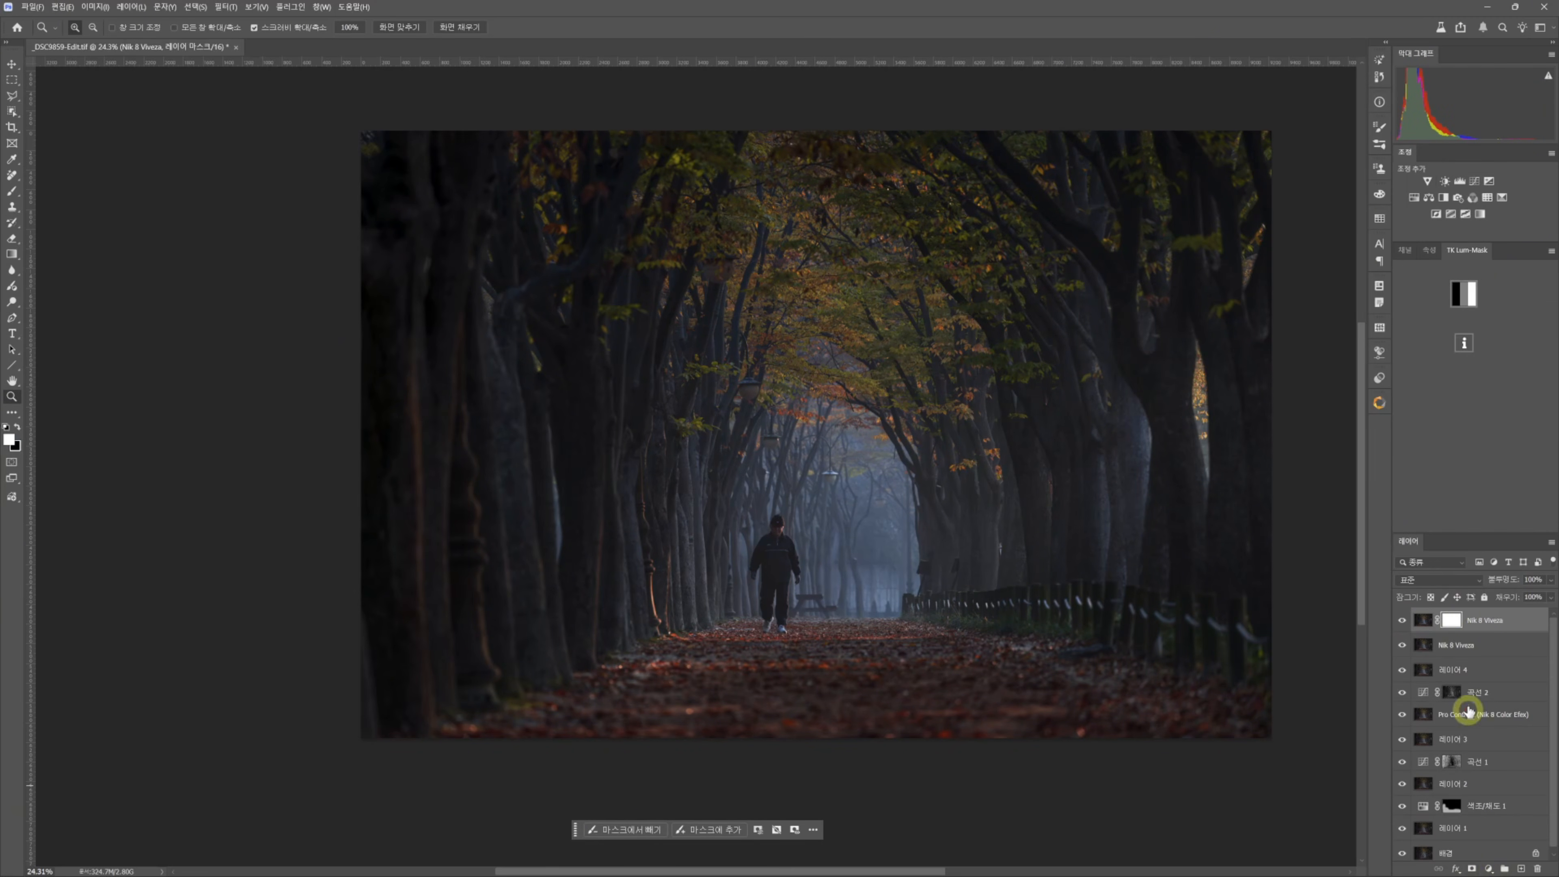
click(1470, 290)
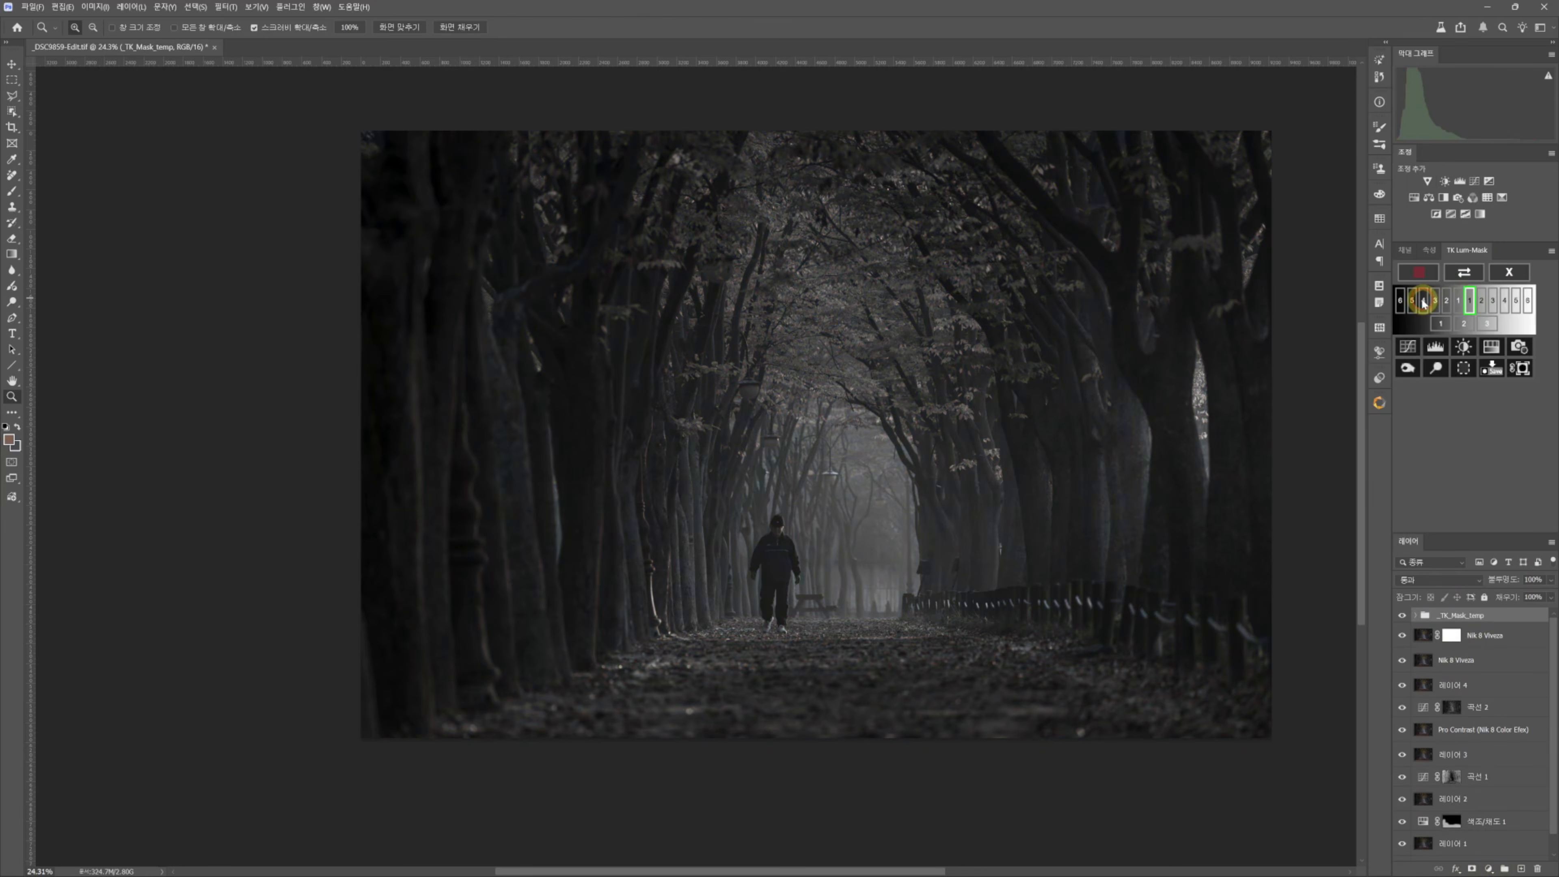
click(1464, 368)
click(1453, 621)
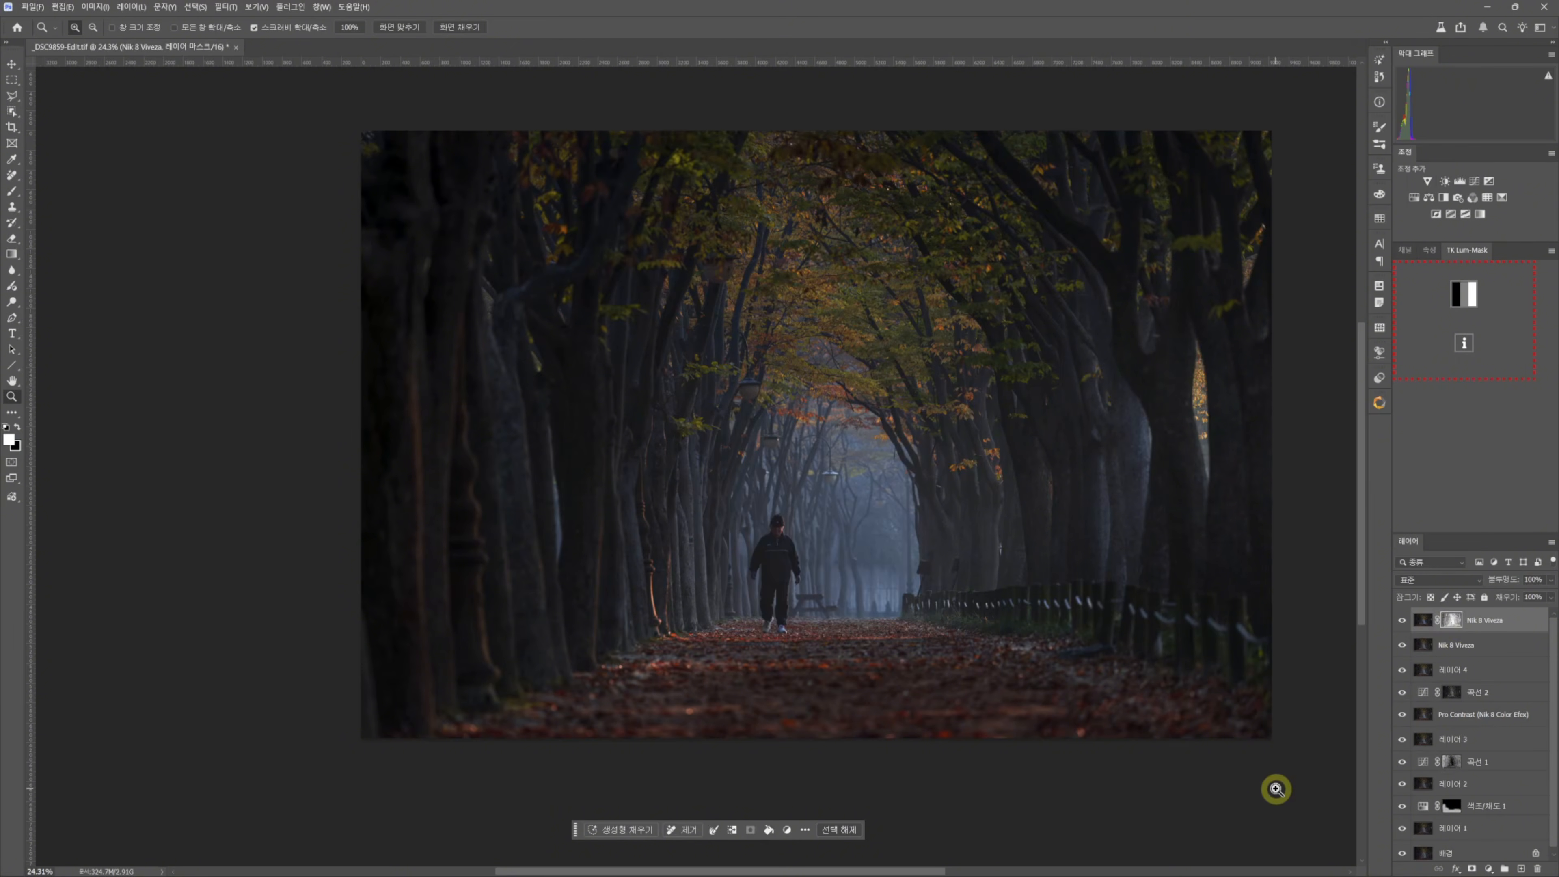
- Compare the masked Viveza layer on and off, clear the selection, and stamp all visible layers into a new top layer
click(1402, 620)
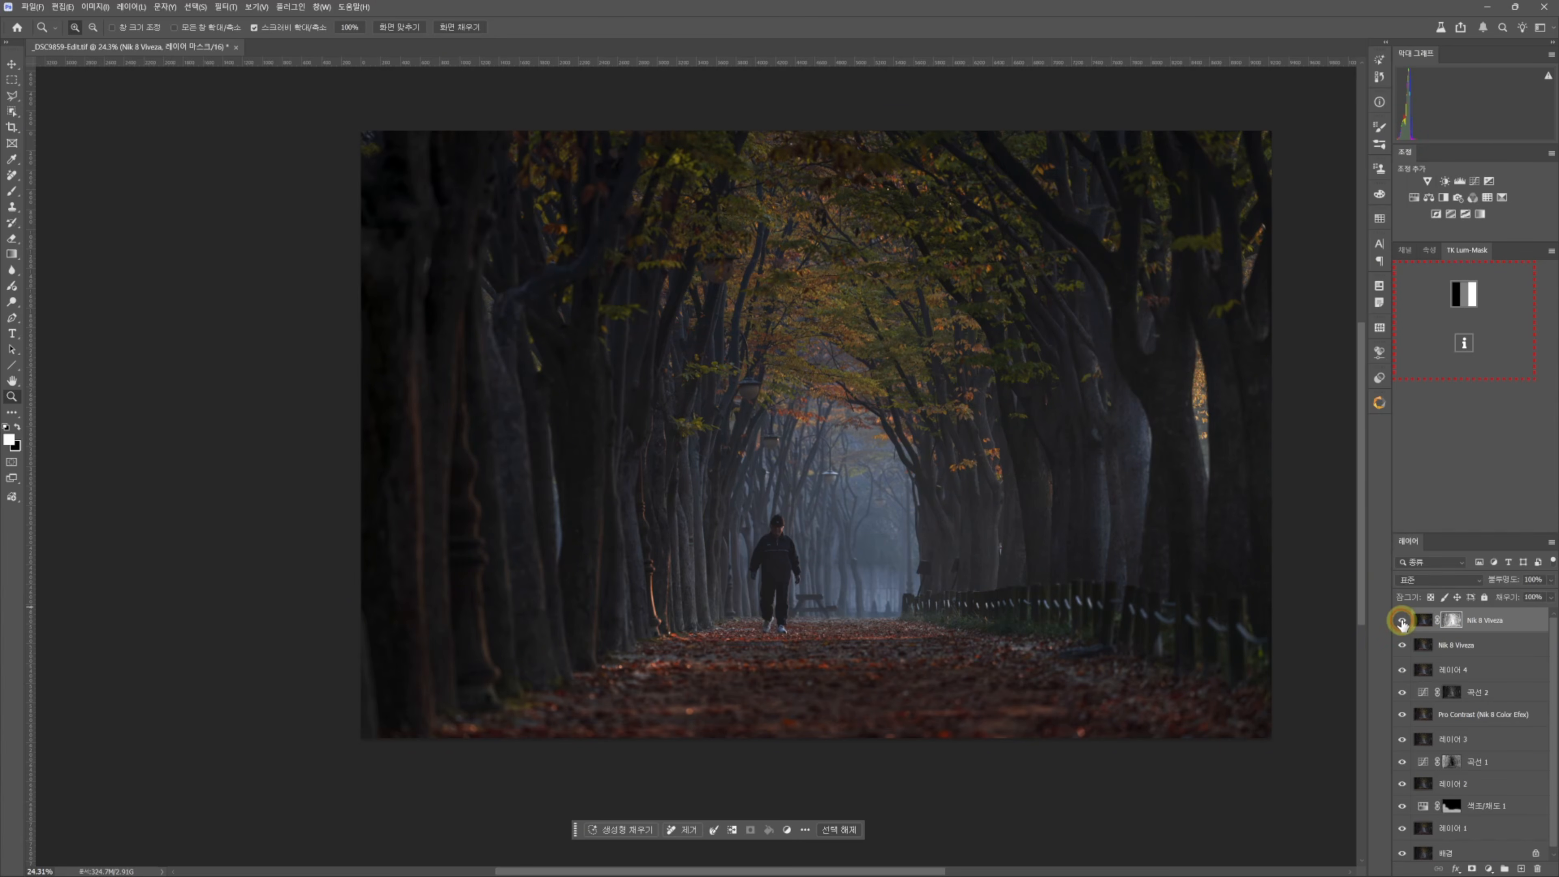
click(1402, 621)
key(ctrl+d)
key(ctrl+alt+shift+e)
scroll(957, 522, down, 2)
drag(966, 446, 930, 416)
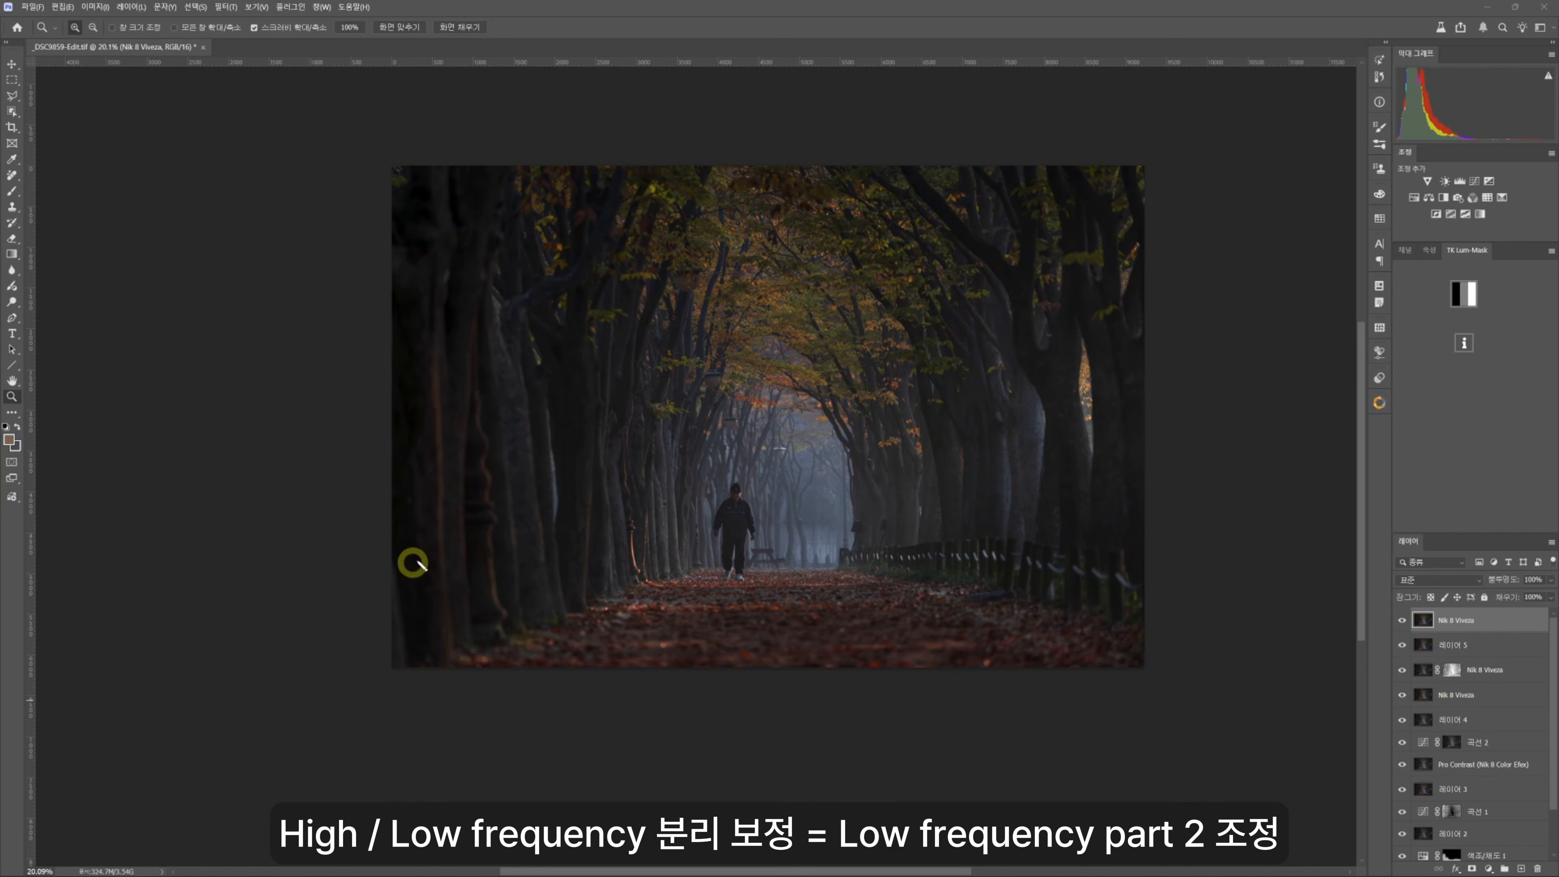
mouse_move(722, 417)
mouse_down()
mouse_move(391, 463)
mouse_move(470, 616)
mouse_move(761, 577)
mouse_move(703, 380)
mouse_up()
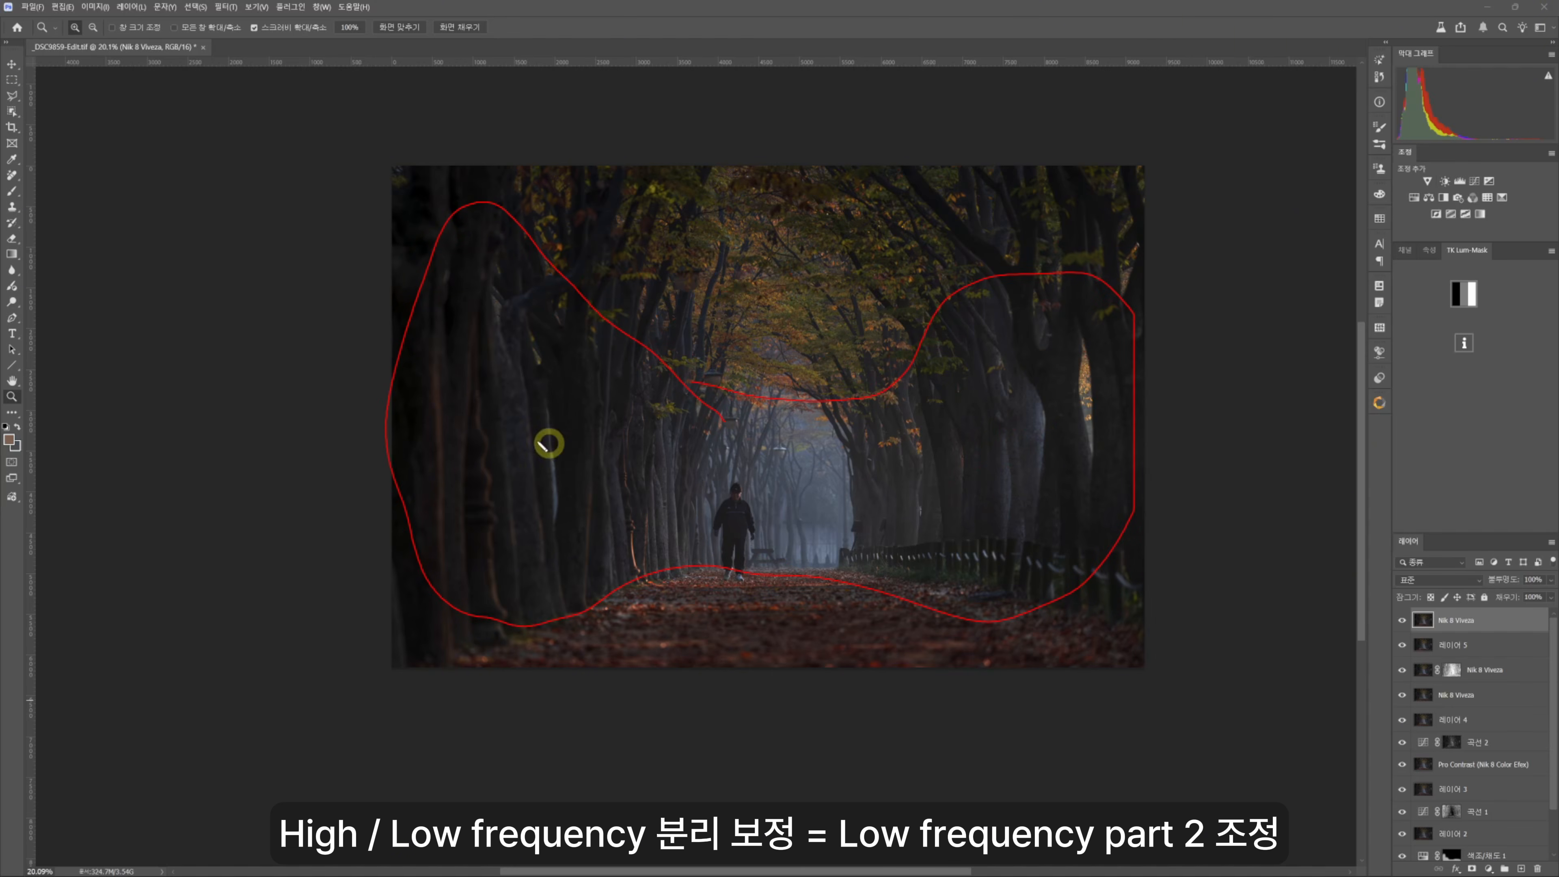
drag(467, 439, 491, 459)
drag(433, 486, 508, 472)
drag(482, 476, 468, 519)
mouse_move(501, 437)
mouse_down()
mouse_move(596, 467)
mouse_move(621, 441)
mouse_move(627, 488)
mouse_move(687, 459)
mouse_up()
drag(675, 442, 663, 491)
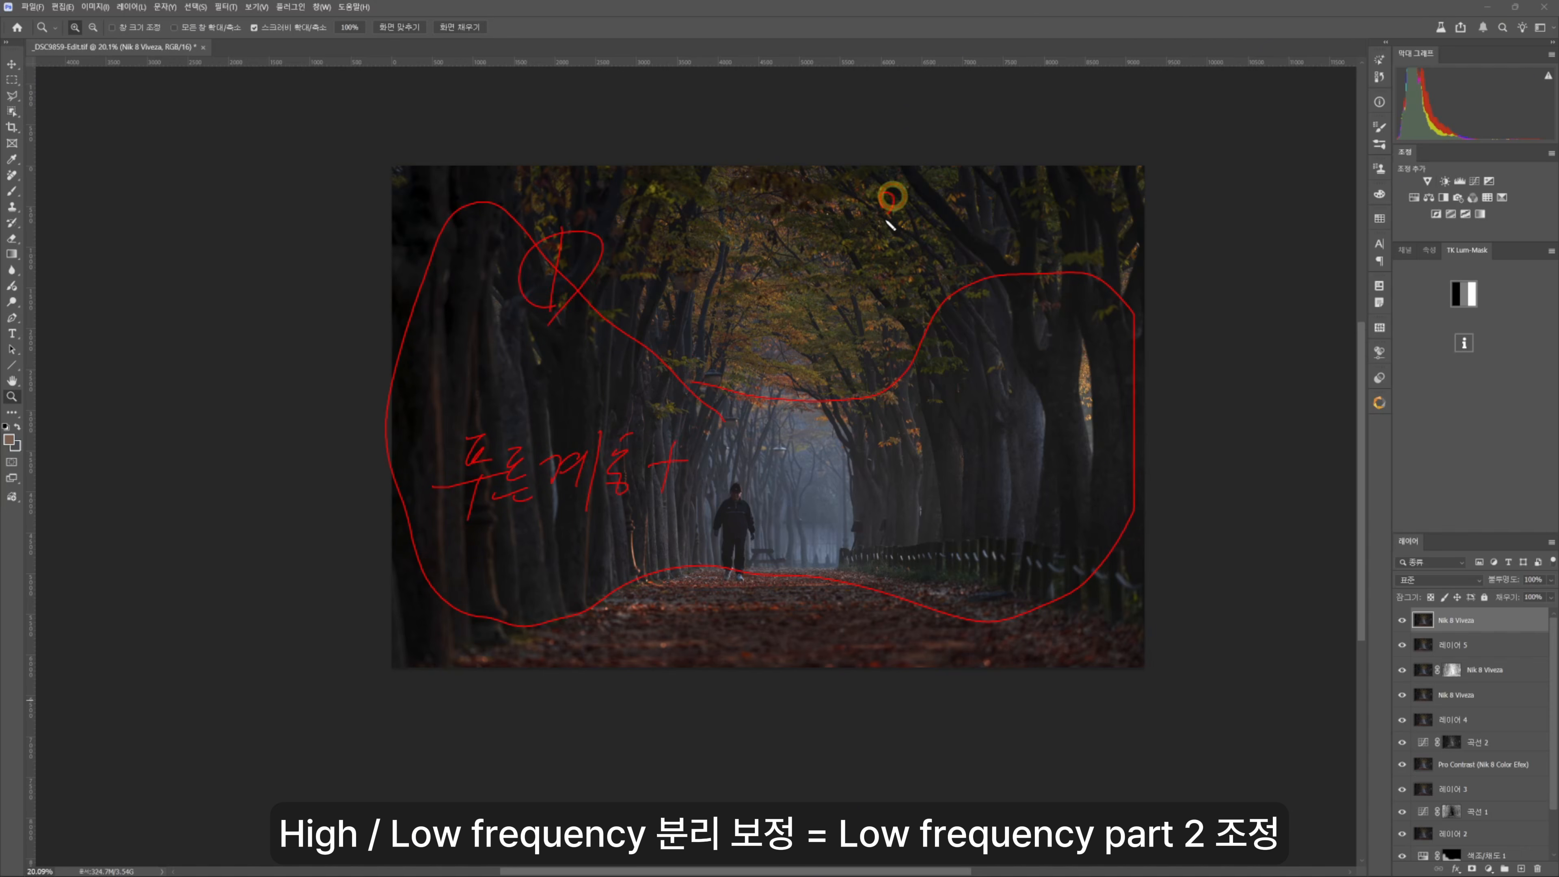
mouse_move(893, 189)
mouse_down()
mouse_move(889, 270)
mouse_move(944, 219)
mouse_up()
mouse_move(933, 164)
mouse_down()
mouse_move(905, 152)
mouse_move(277, 342)
mouse_move(807, 97)
mouse_move(922, 91)
mouse_move(1034, 175)
mouse_up()
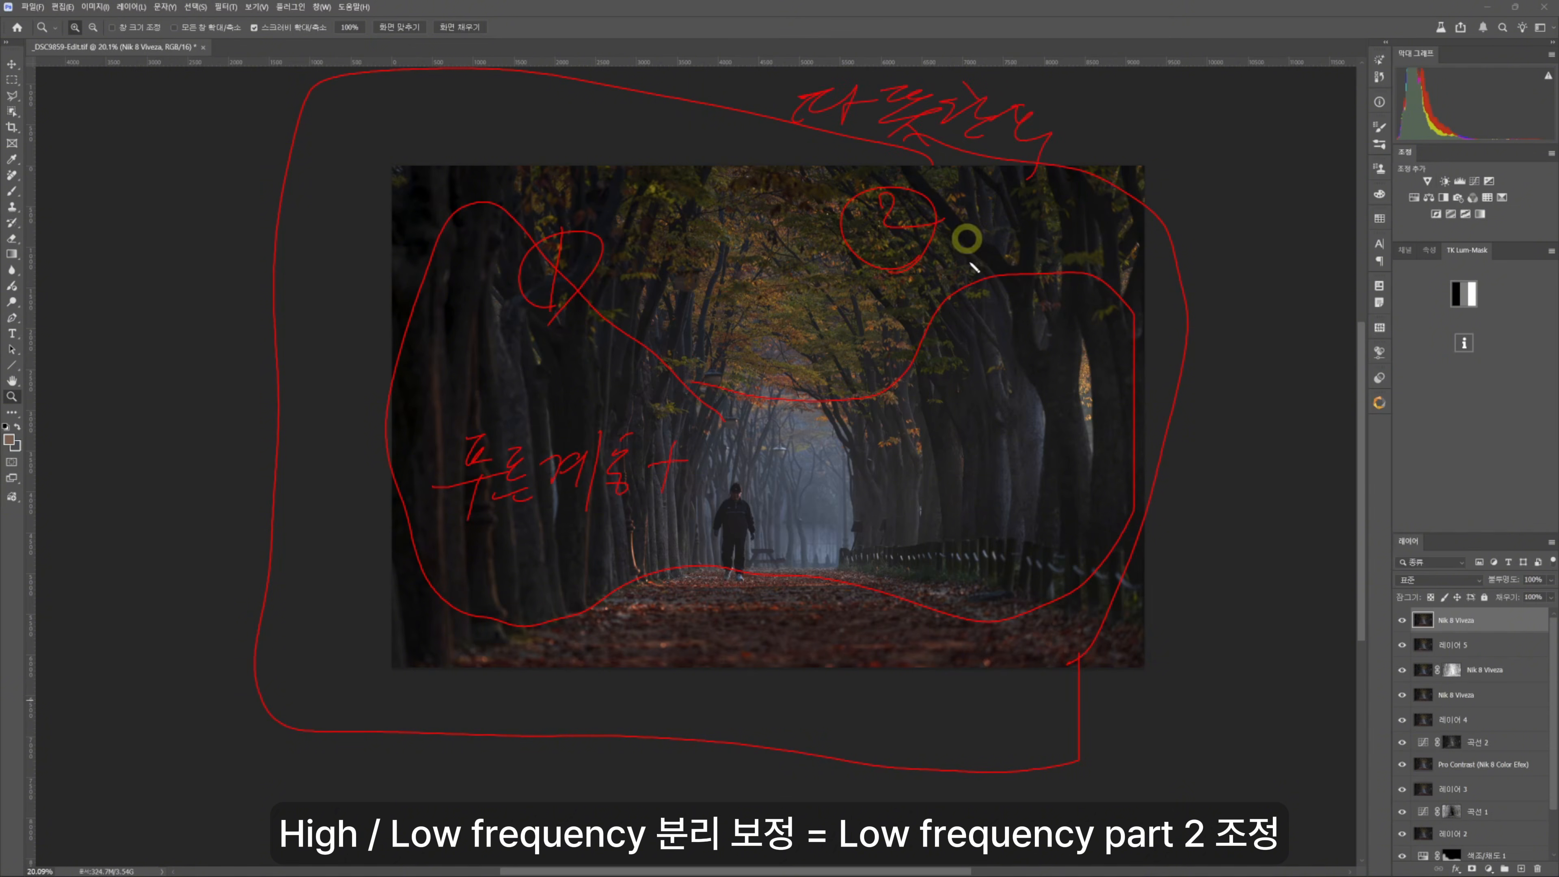
mouse_move(741, 289)
mouse_down()
mouse_move(746, 234)
mouse_move(721, 250)
mouse_move(720, 178)
mouse_up()
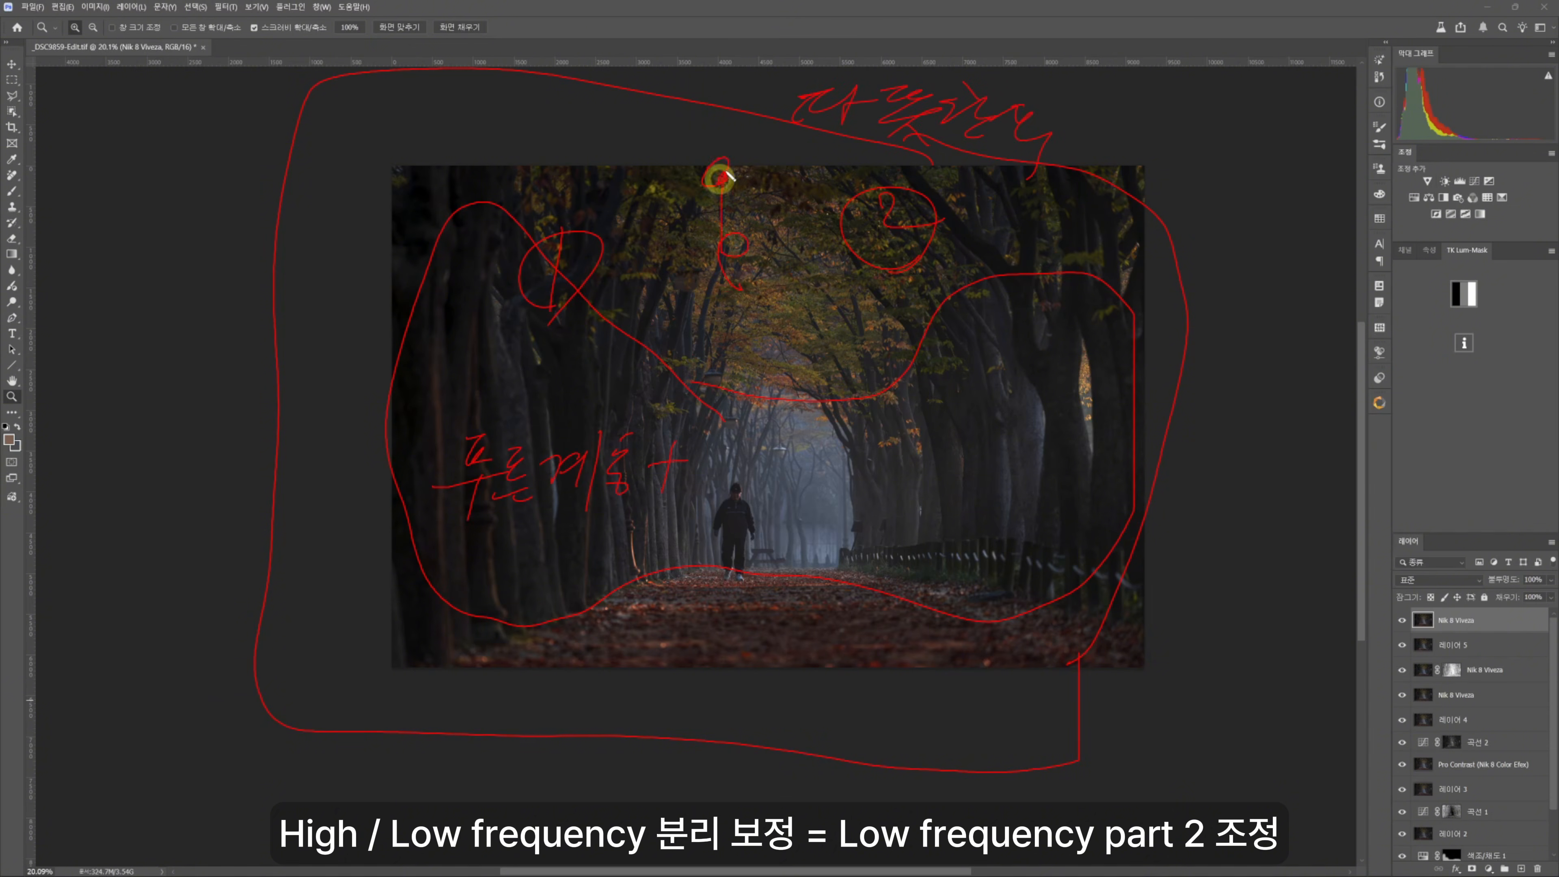
drag(786, 497, 800, 507)
mouse_move(762, 447)
mouse_down()
mouse_move(901, 435)
mouse_move(862, 446)
mouse_move(728, 404)
mouse_move(887, 494)
mouse_move(779, 519)
mouse_up()
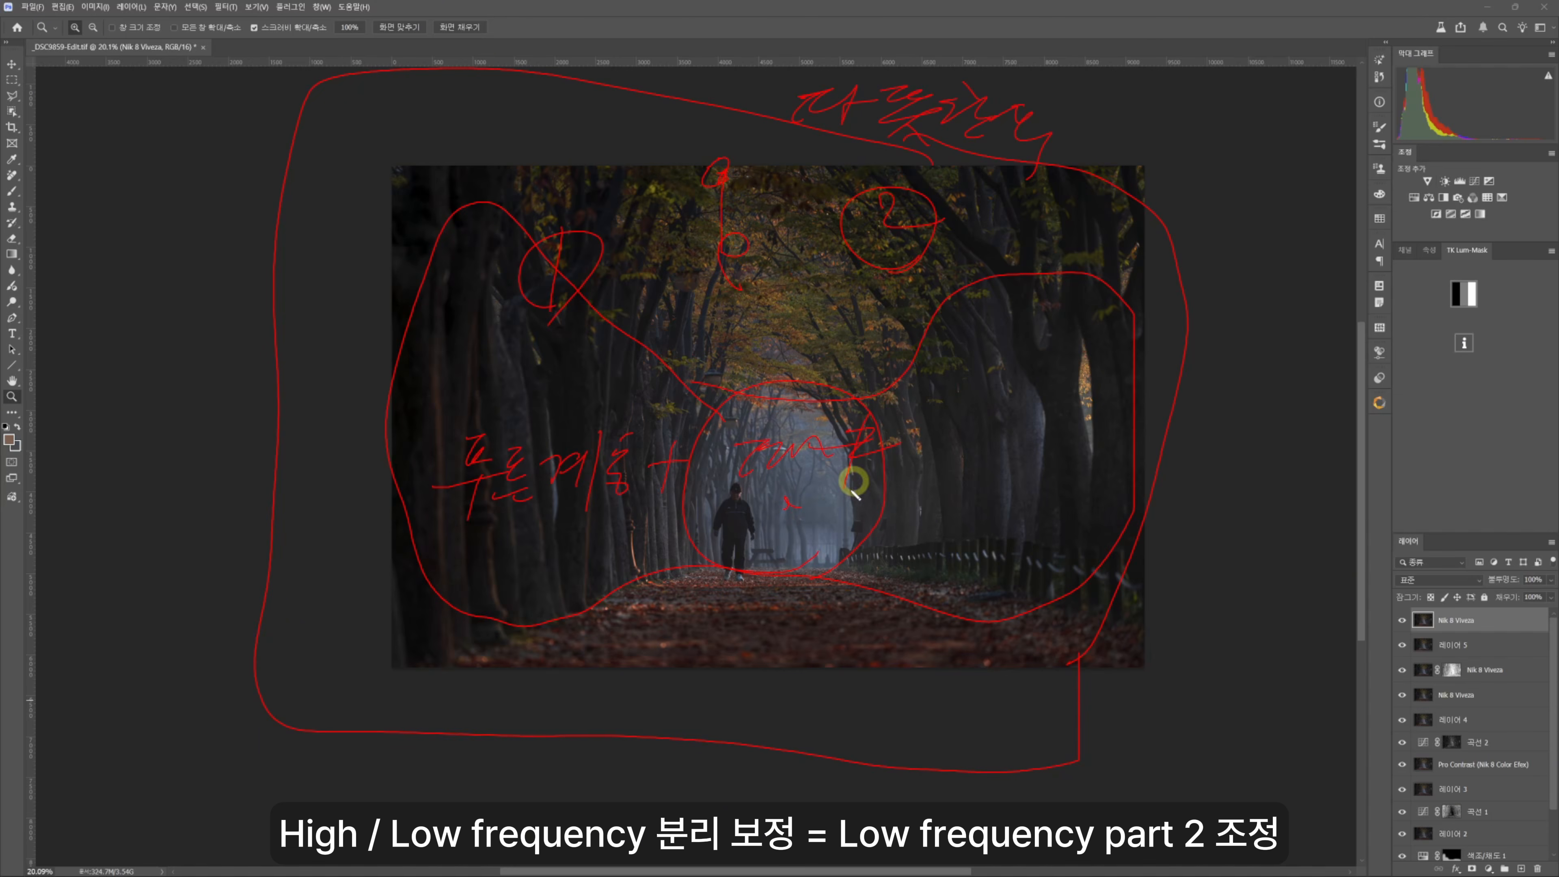
mouse_move(834, 514)
mouse_down()
mouse_move(765, 487)
mouse_move(864, 521)
mouse_up()
key(Escape)
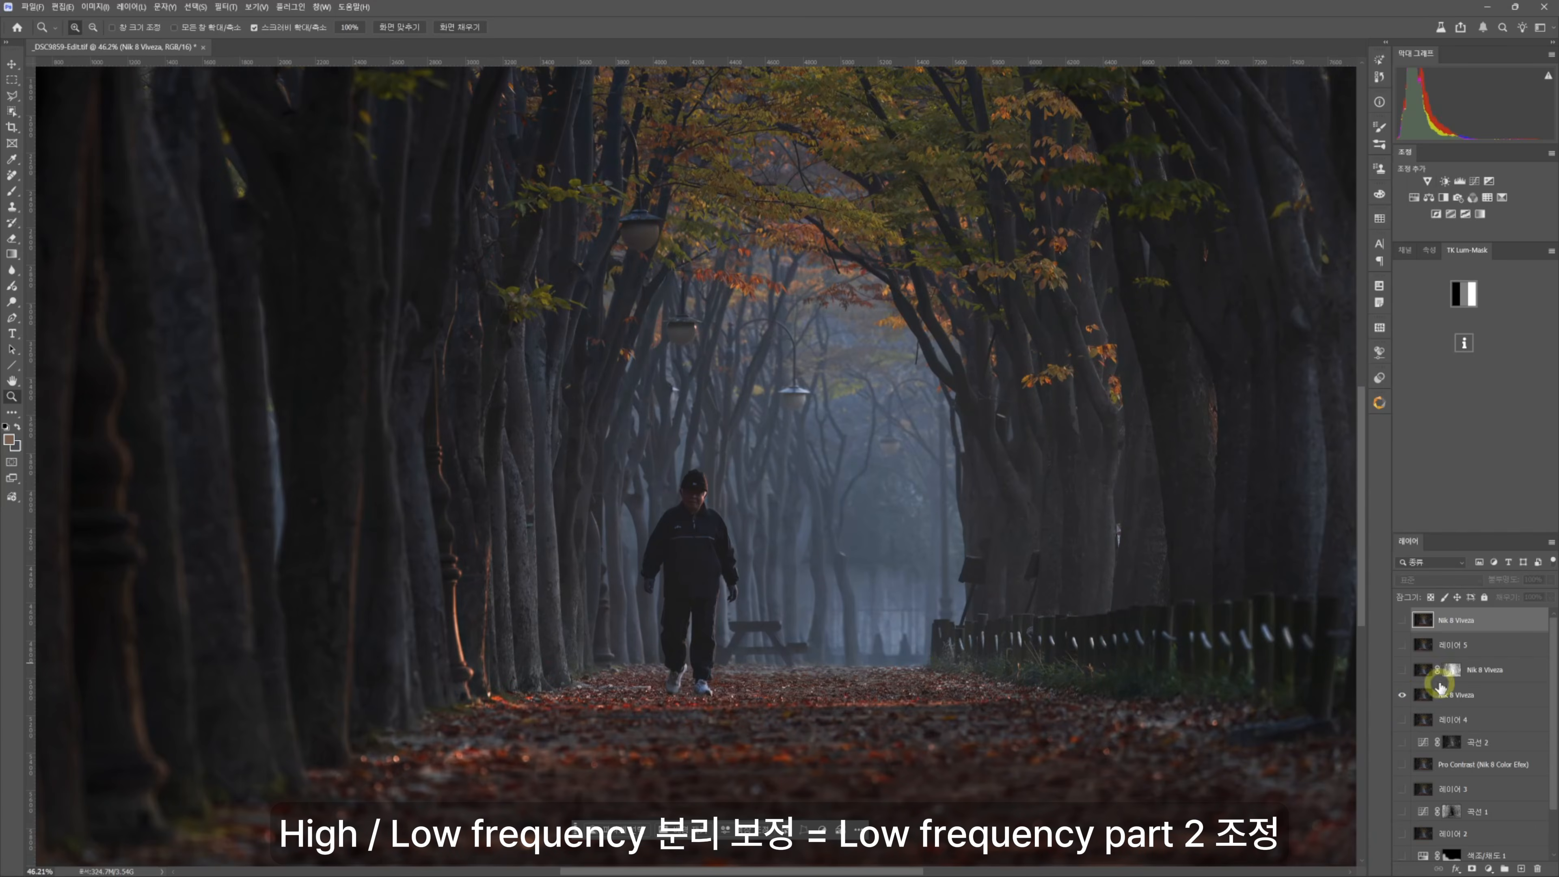
- Restore all layers after viewing the first Viveza layer alone, and compare the photo with and without the top Viveza layer
alt+click(1404, 695)
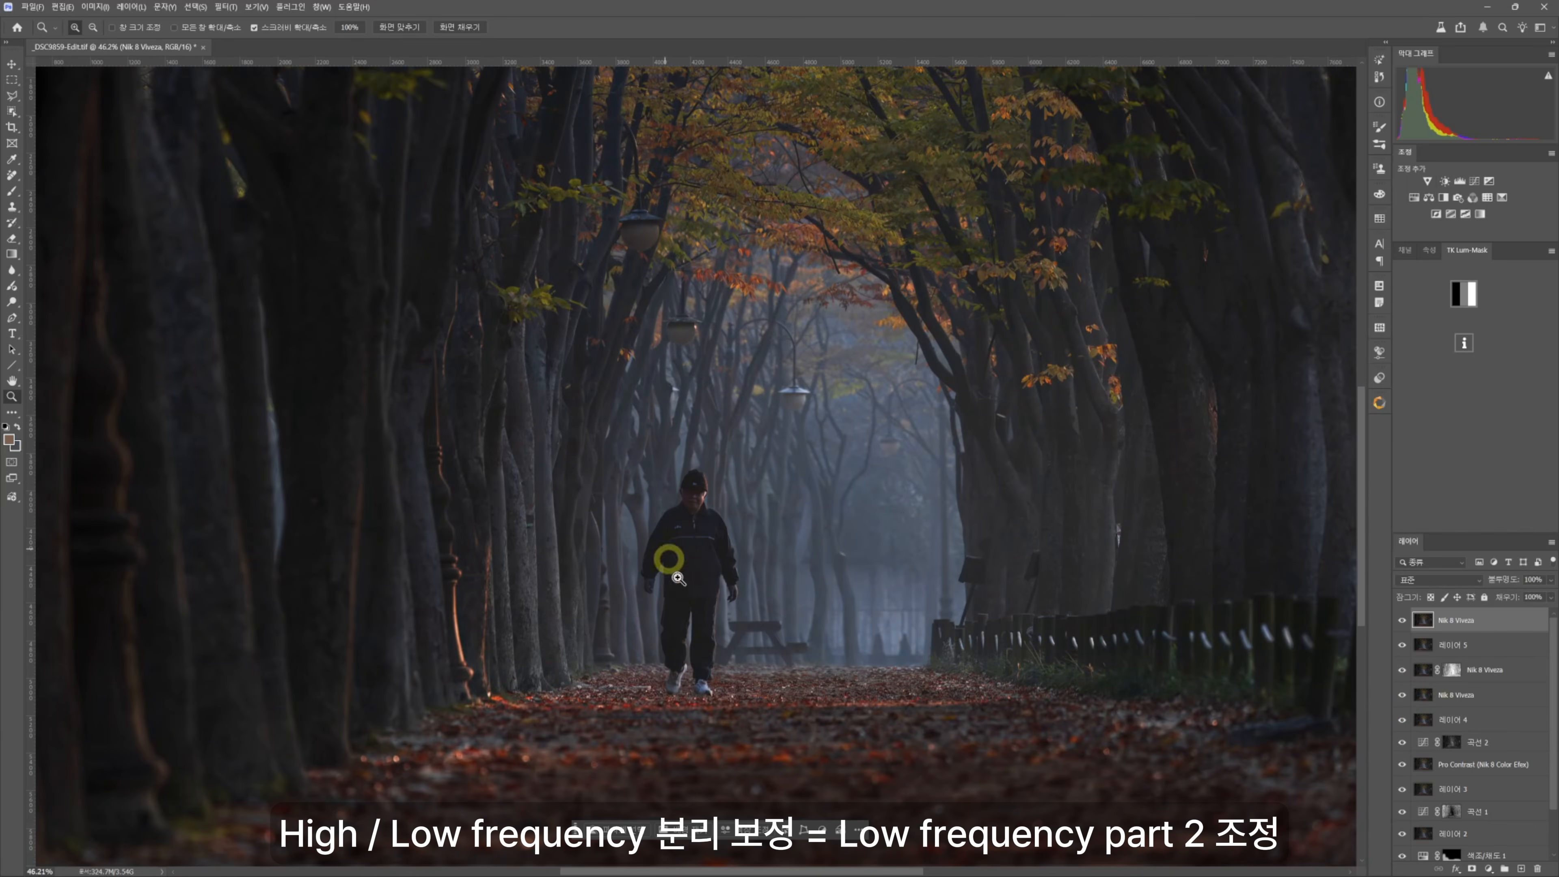
alt+click(870, 539)
alt+click(871, 539)
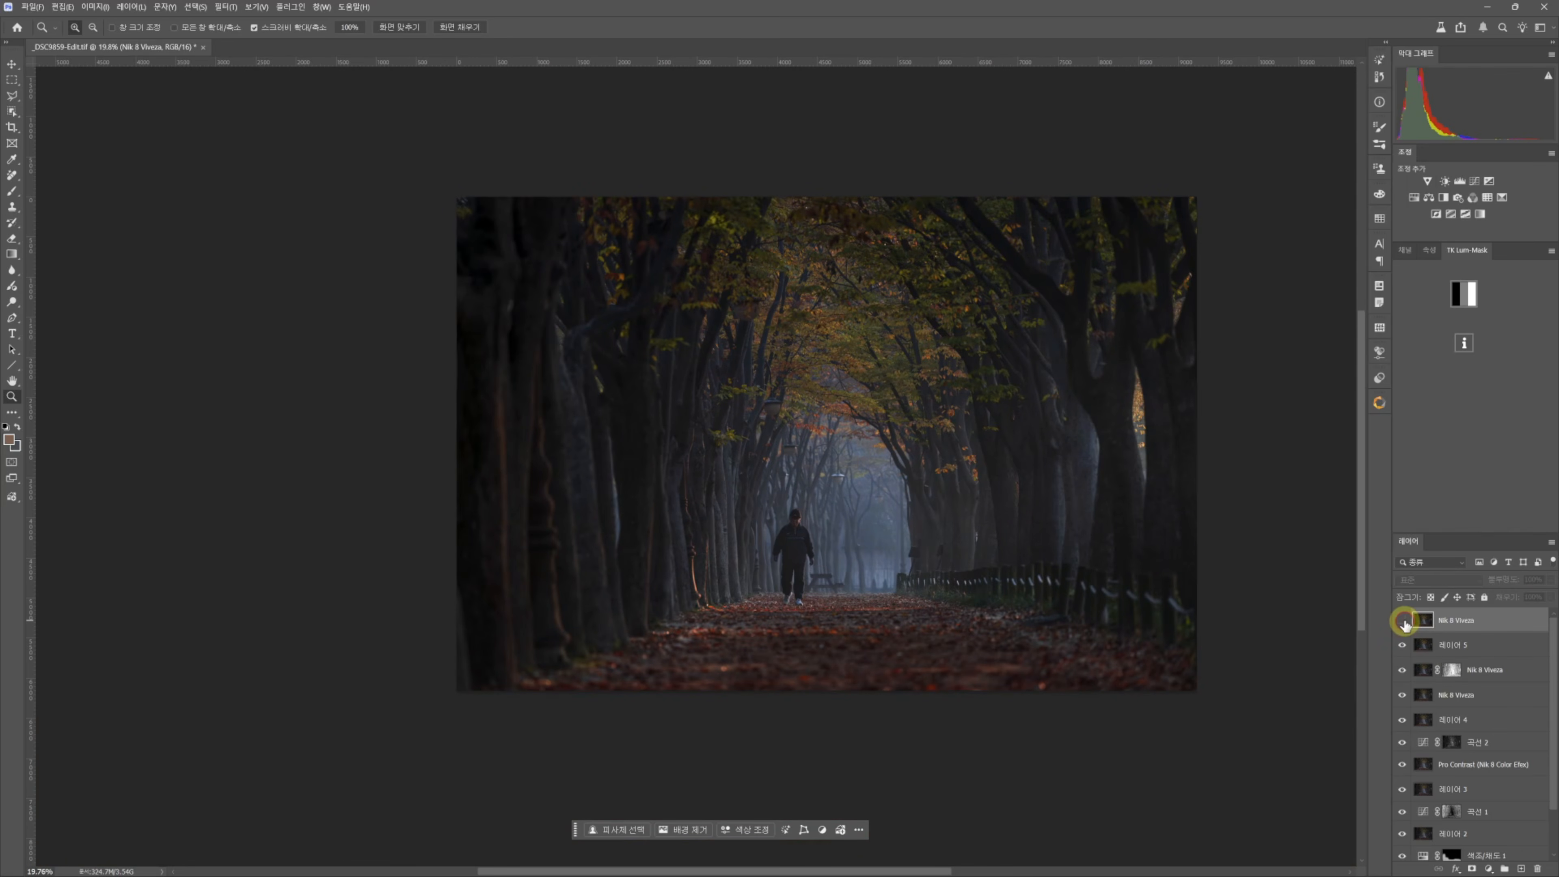
scroll(707, 534, down, 1)
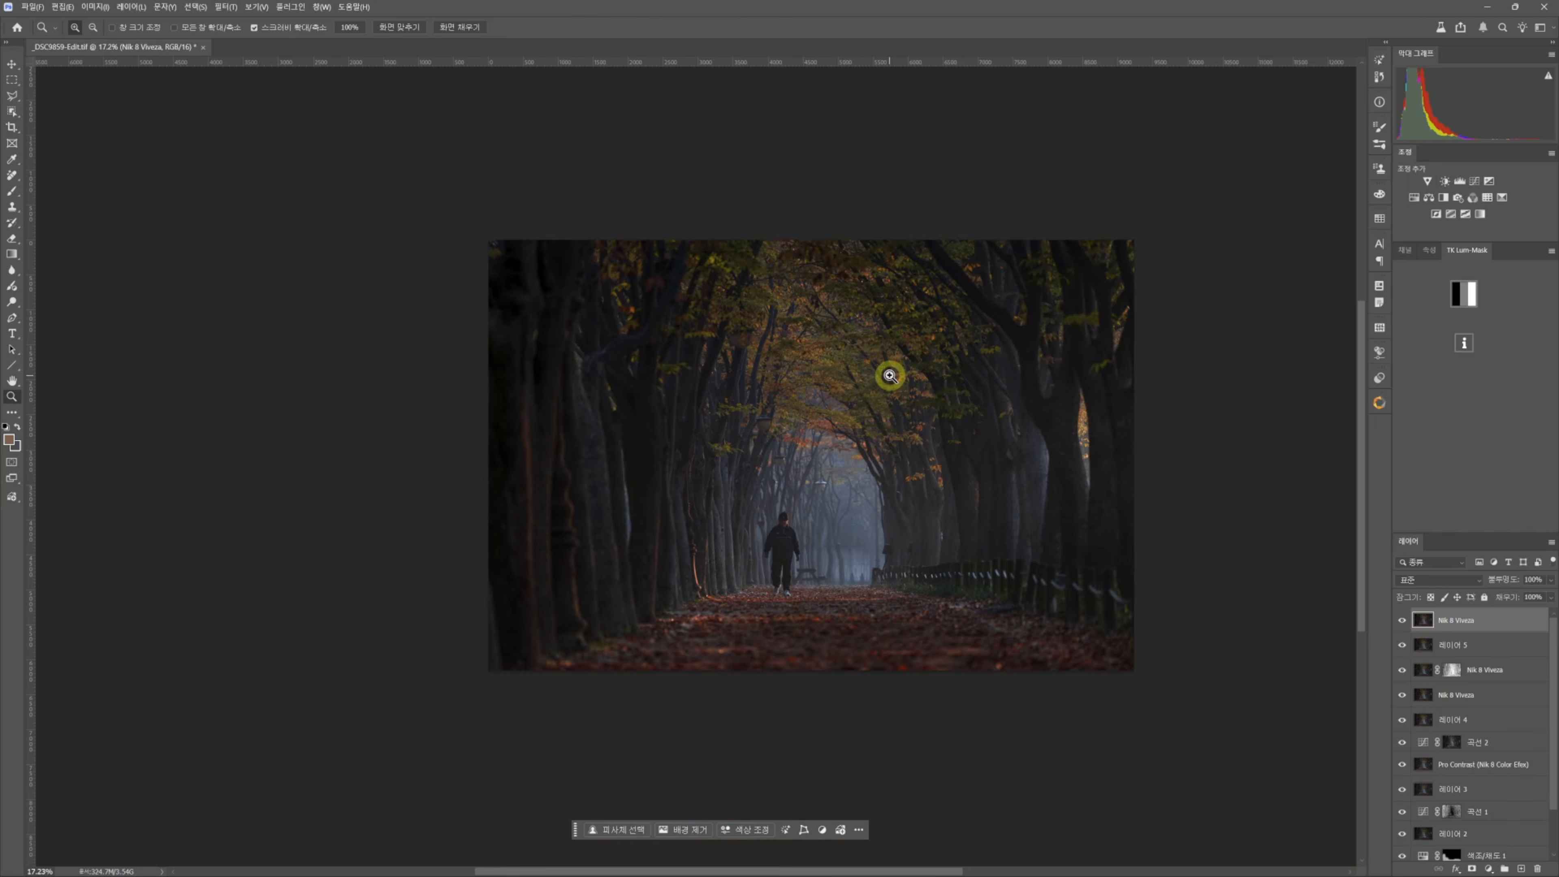
scroll(916, 456, up, 1)
drag(880, 423, 849, 432)
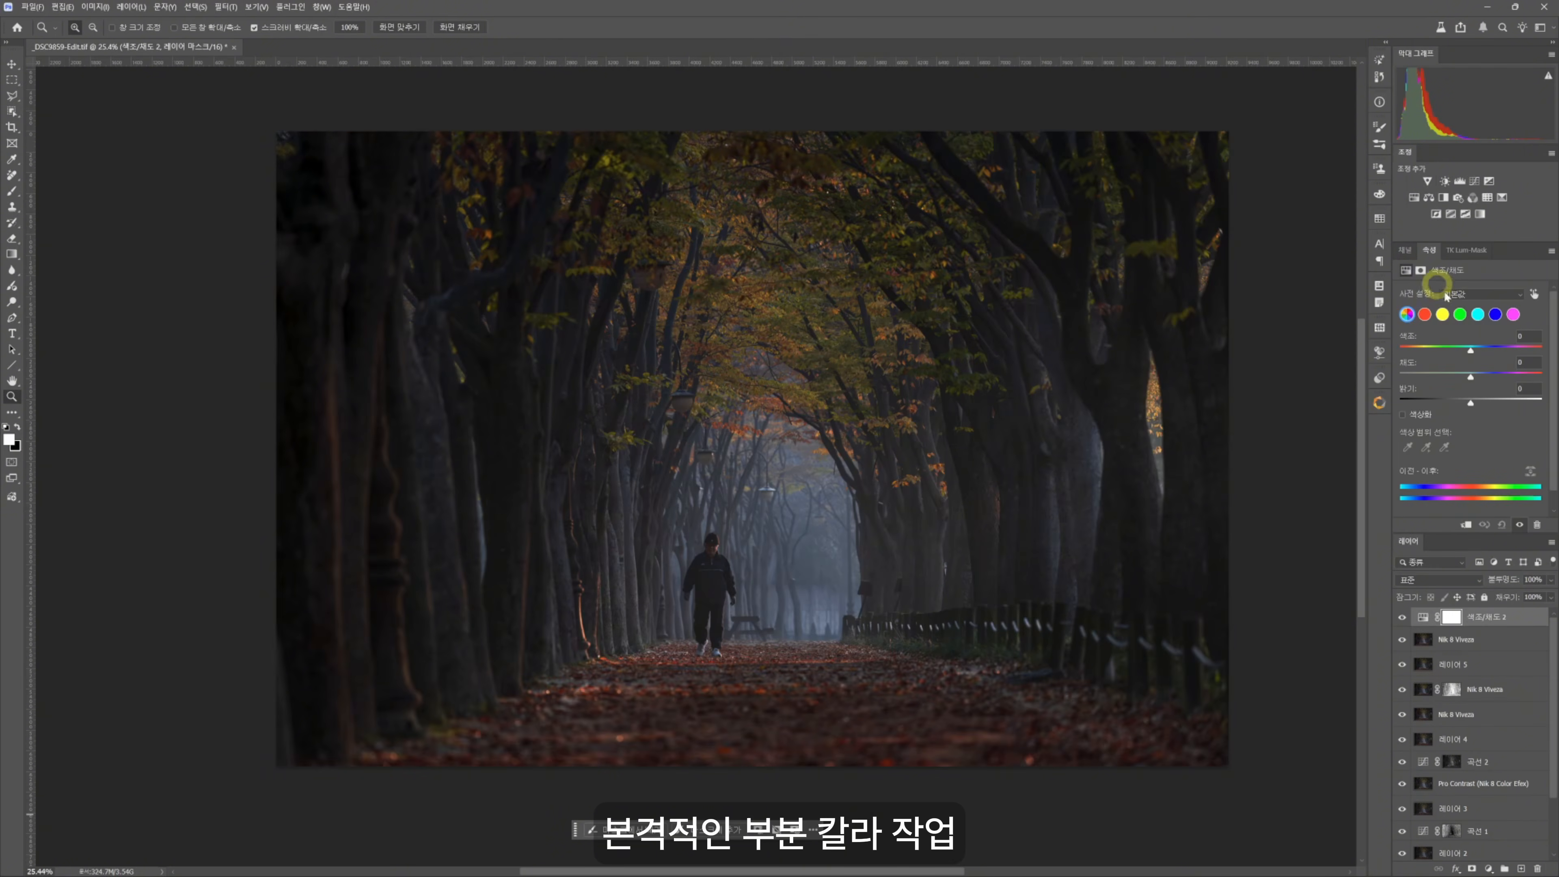
- Target the foliage yellows in a new Hue/Saturation layer, shifting hue toward orange with saturation +26 and lightness +4
click(1534, 294)
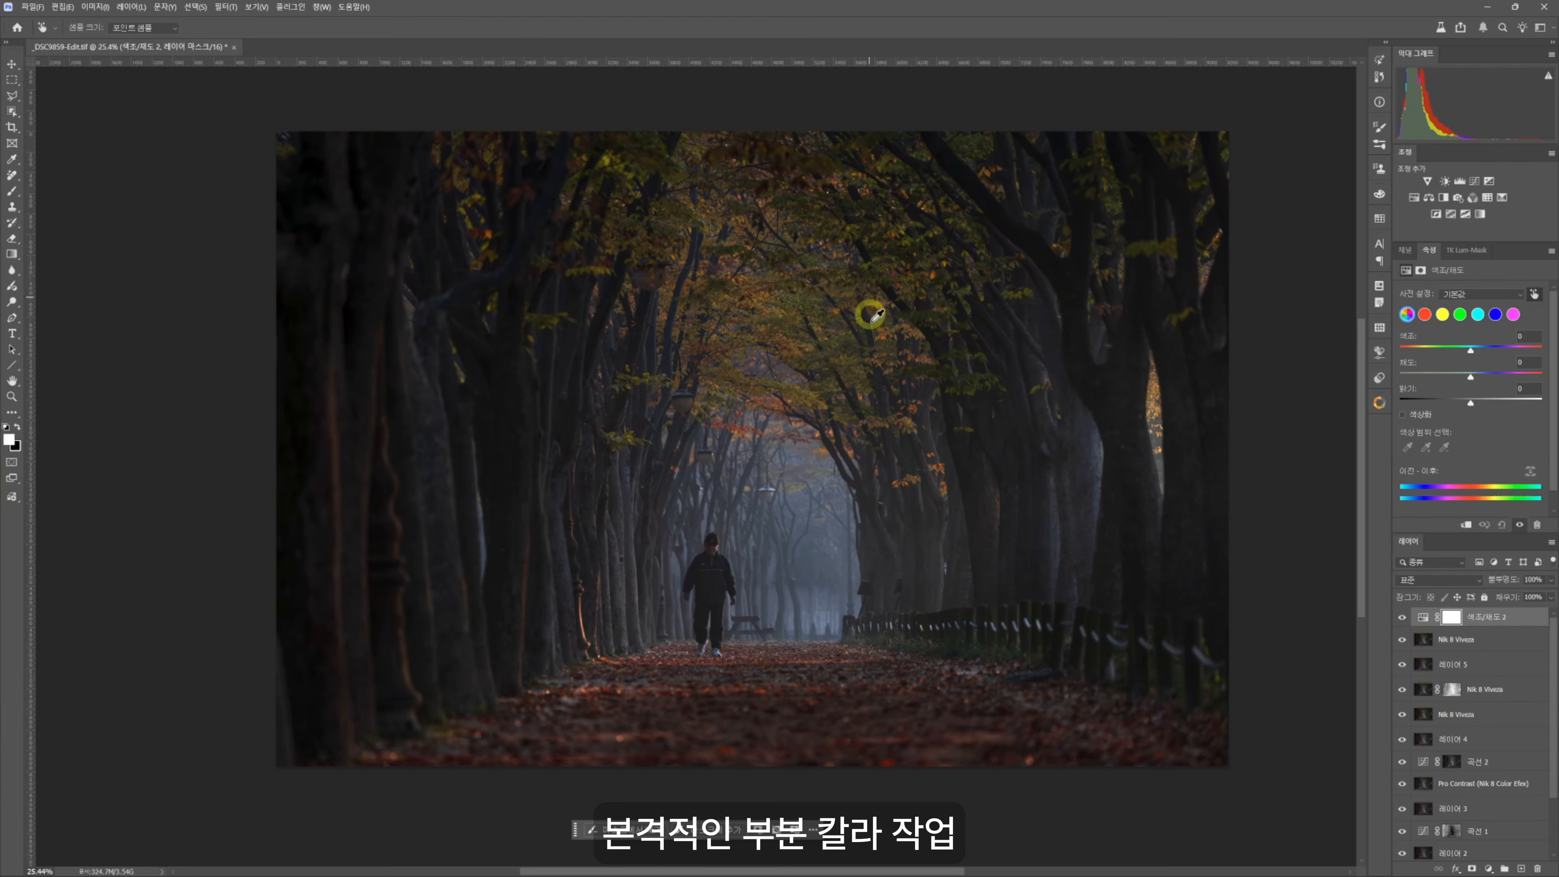
click(850, 344)
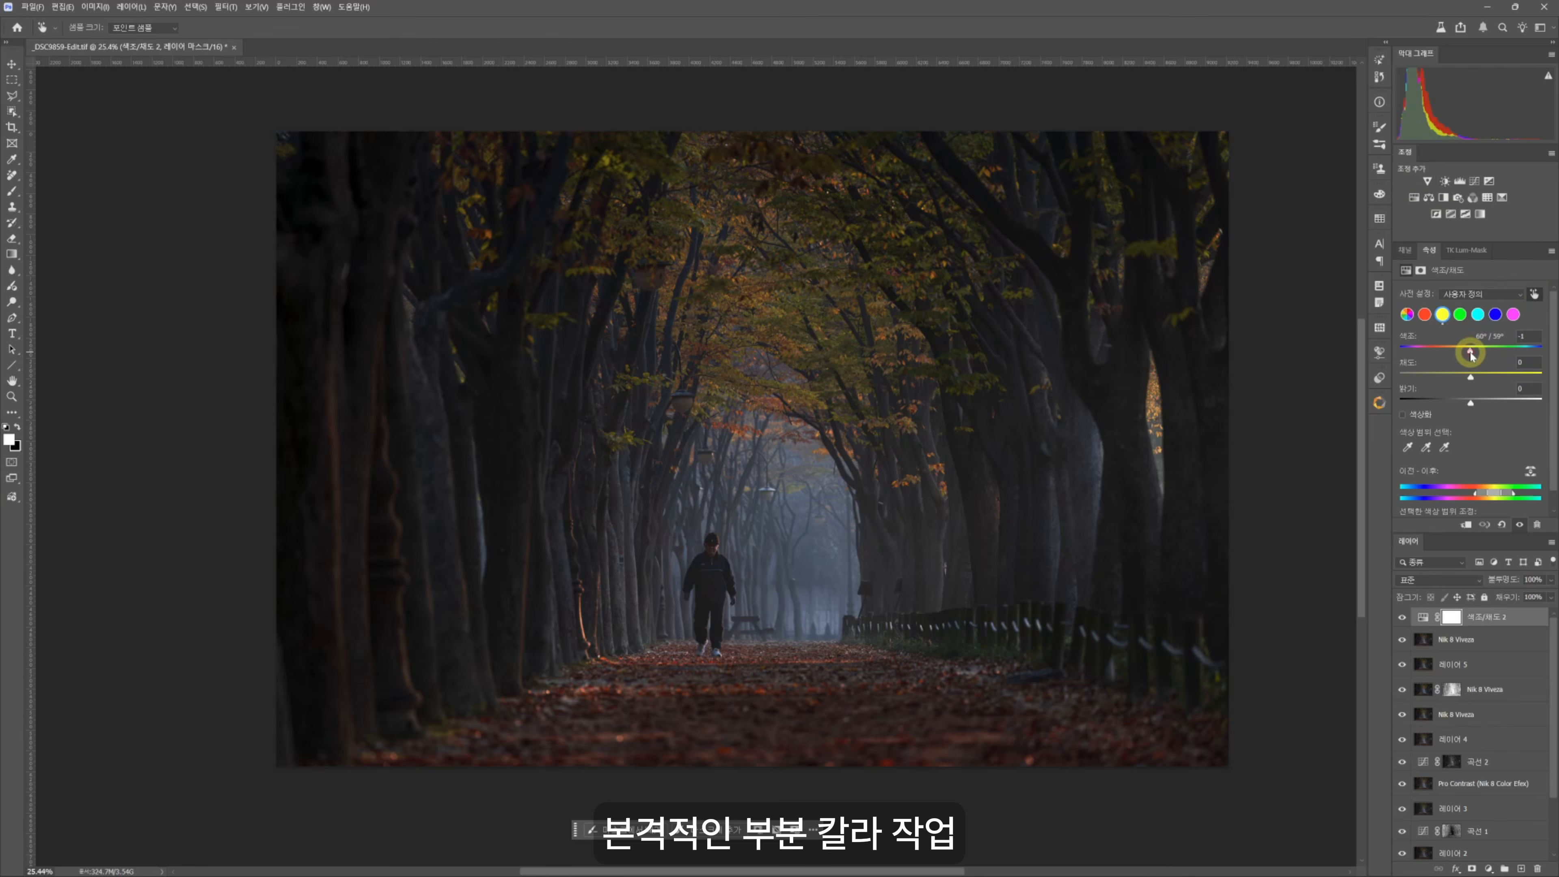
drag(1459, 354, 1463, 351)
drag(665, 430, 709, 422)
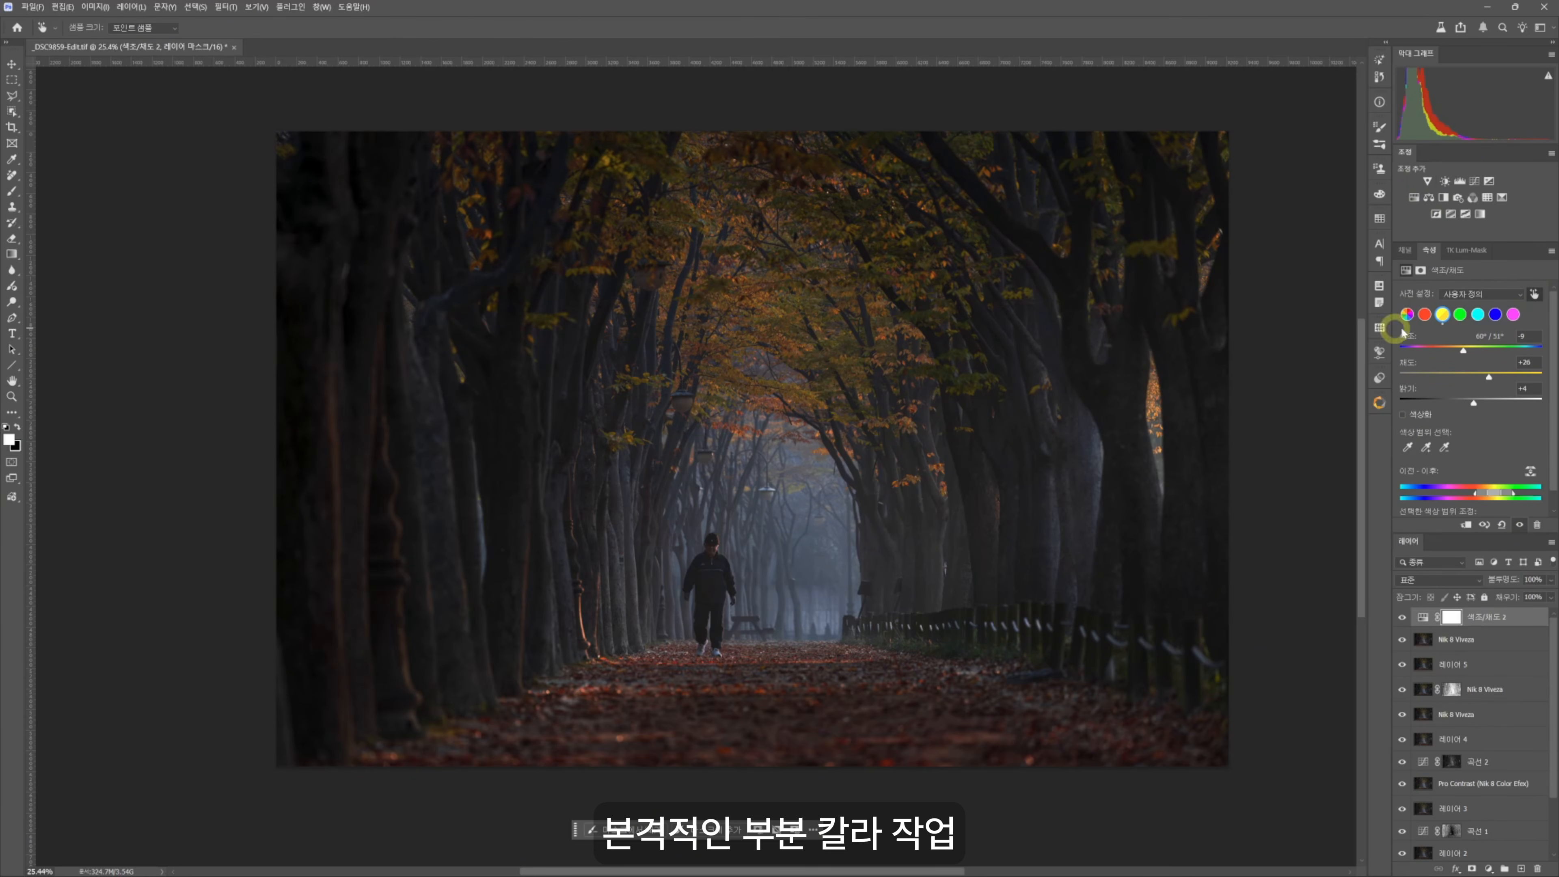
- Refine the foliage yellows to hue -4, saturation +28 and lightness +5, comparing the photo with and without the Hue/Saturation layer
click(1464, 351)
drag(1471, 353, 1467, 351)
click(1405, 618)
click(1404, 618)
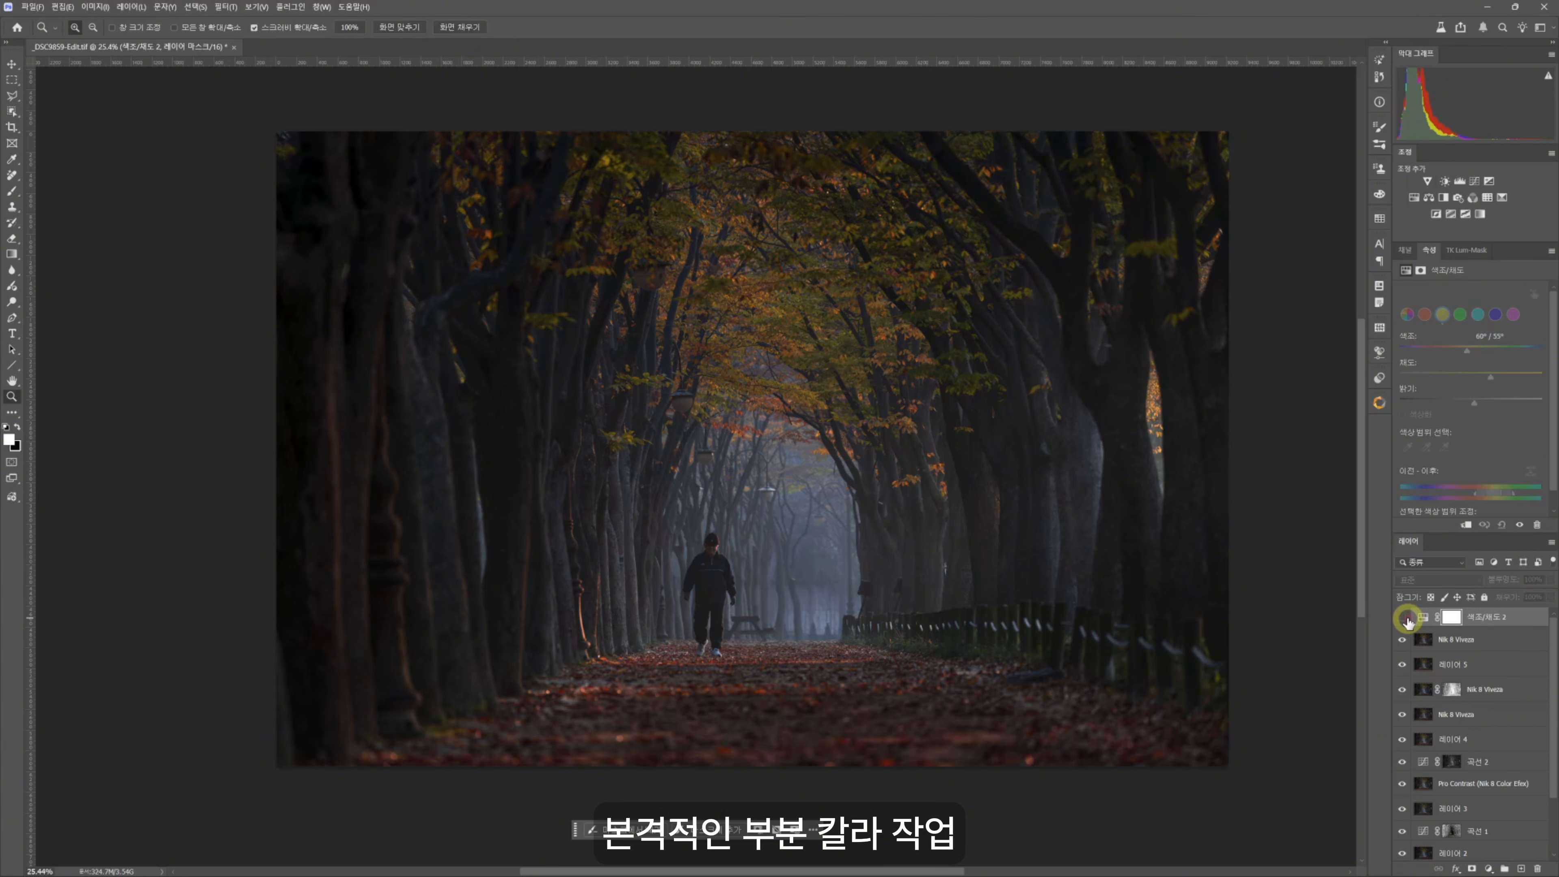
click(1405, 620)
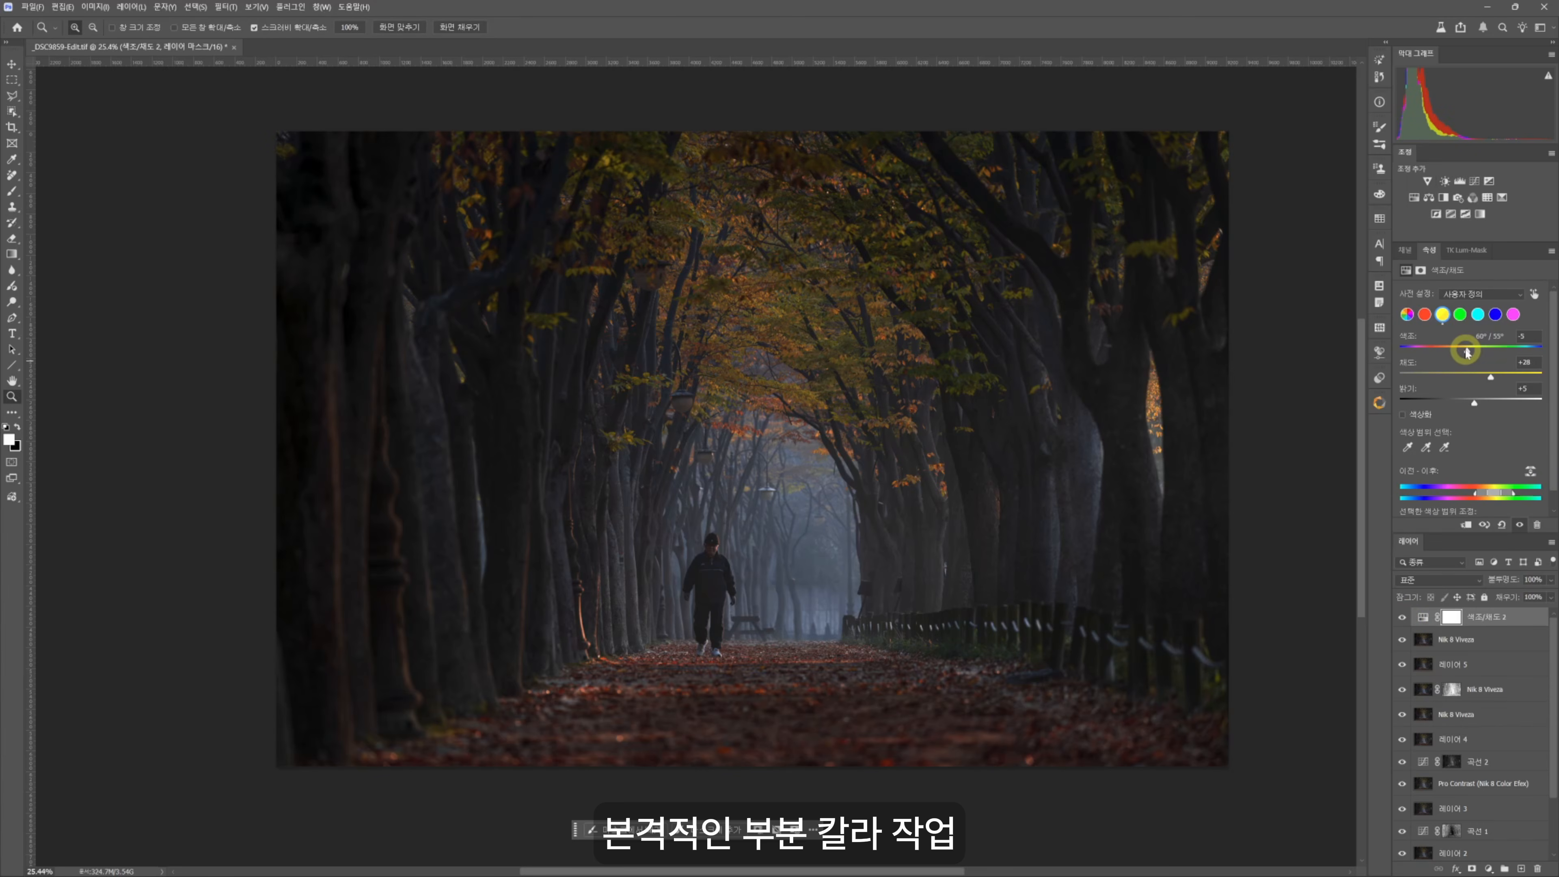
drag(1467, 351, 1468, 352)
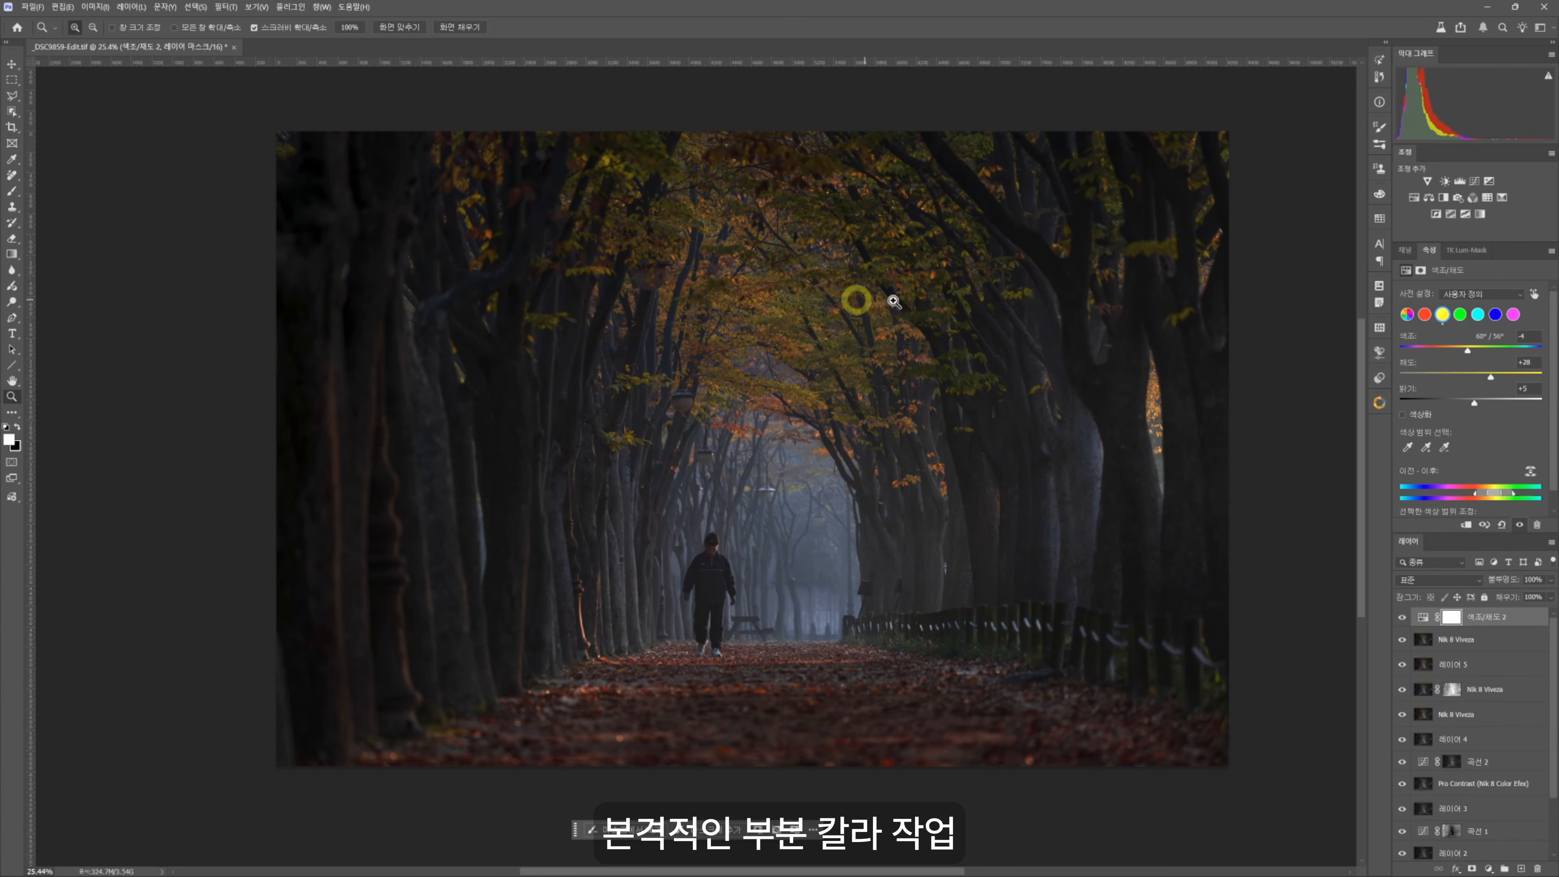
- Target the reds from the central foliage in a new Hue/Saturation layer with hue -2, saturation +27 and lightness +8
click(1414, 198)
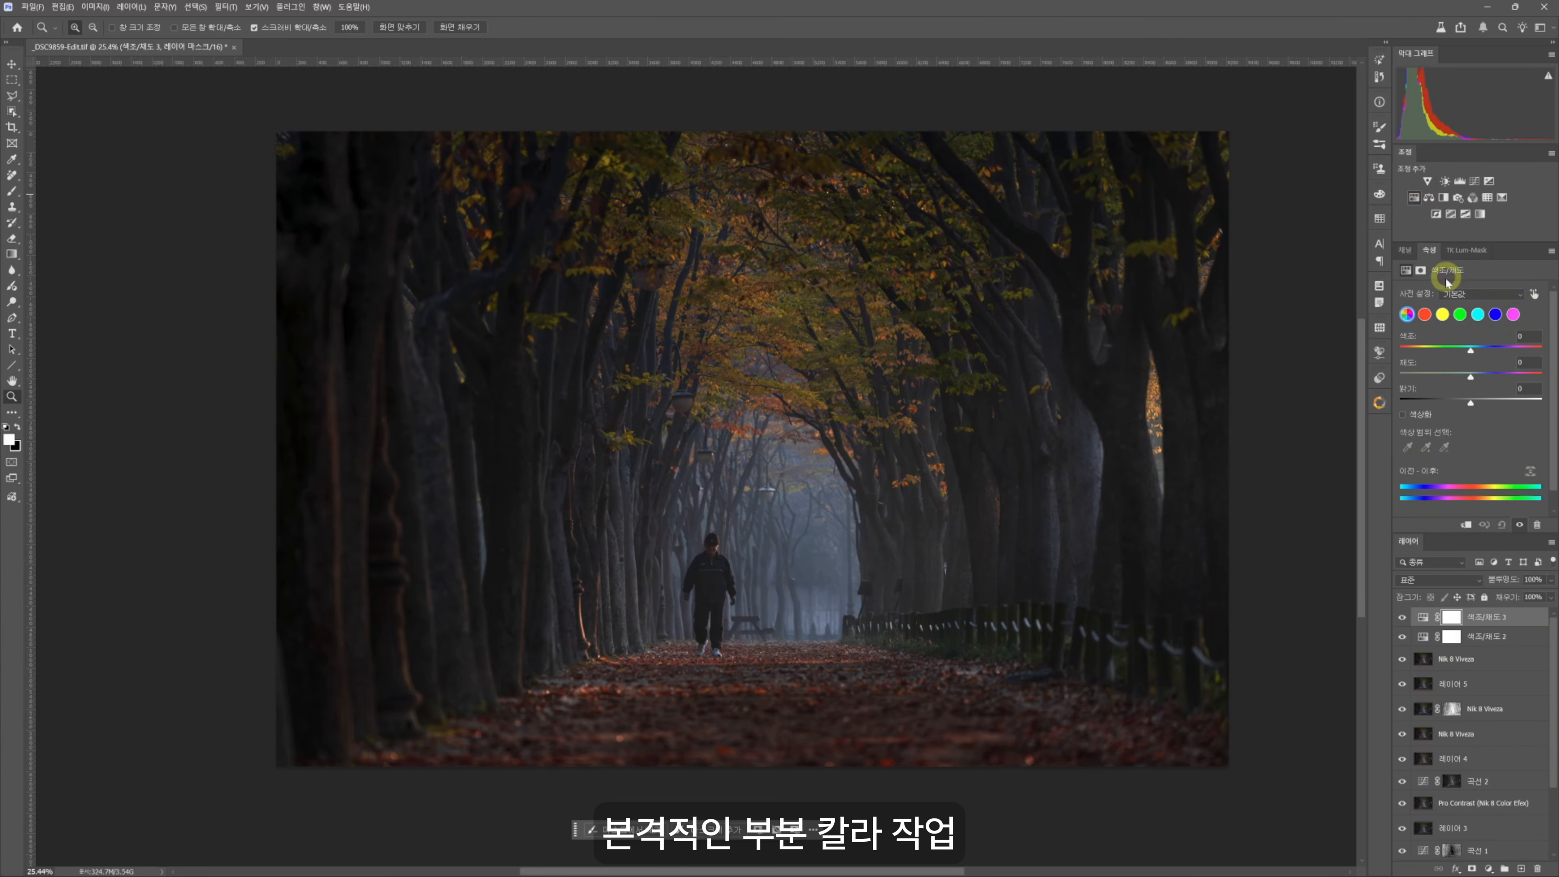
click(1533, 296)
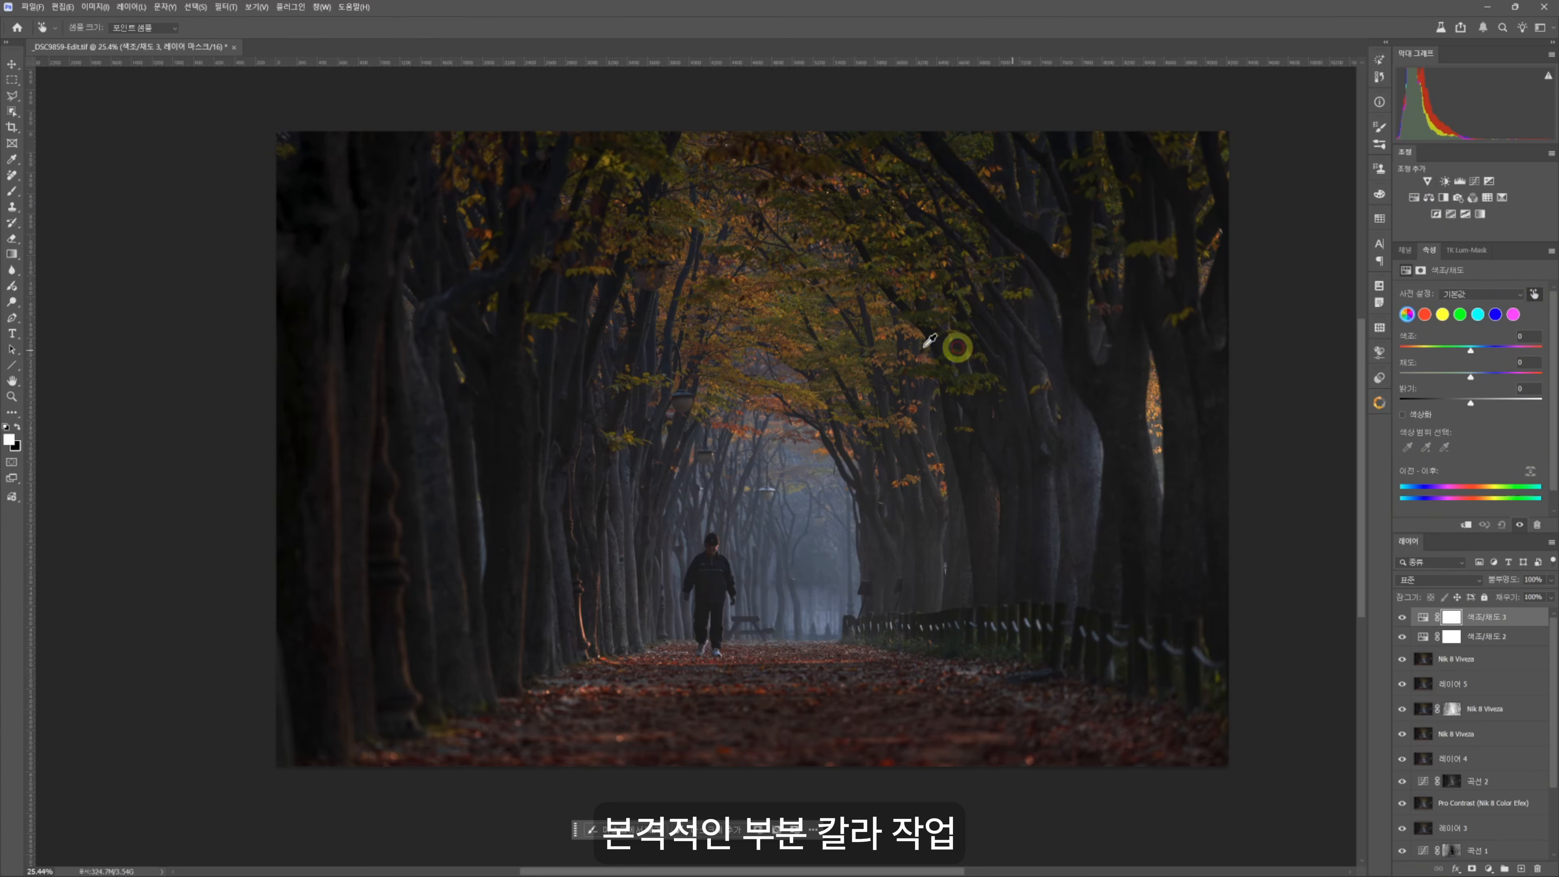
click(801, 414)
drag(1470, 375, 1486, 379)
drag(1468, 353, 1471, 354)
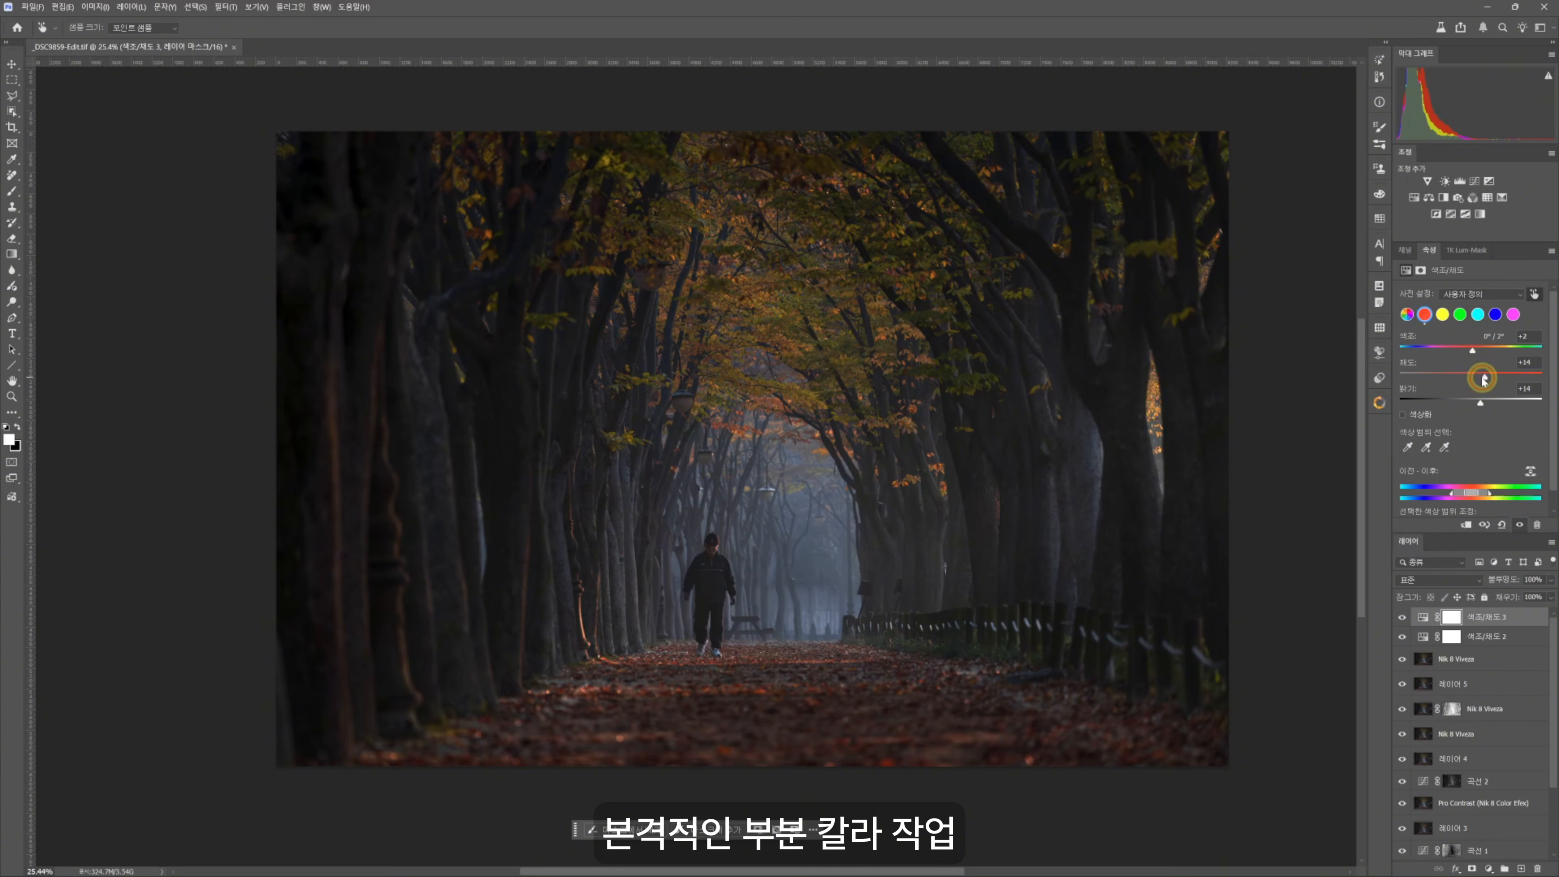
click(1402, 617)
click(1404, 619)
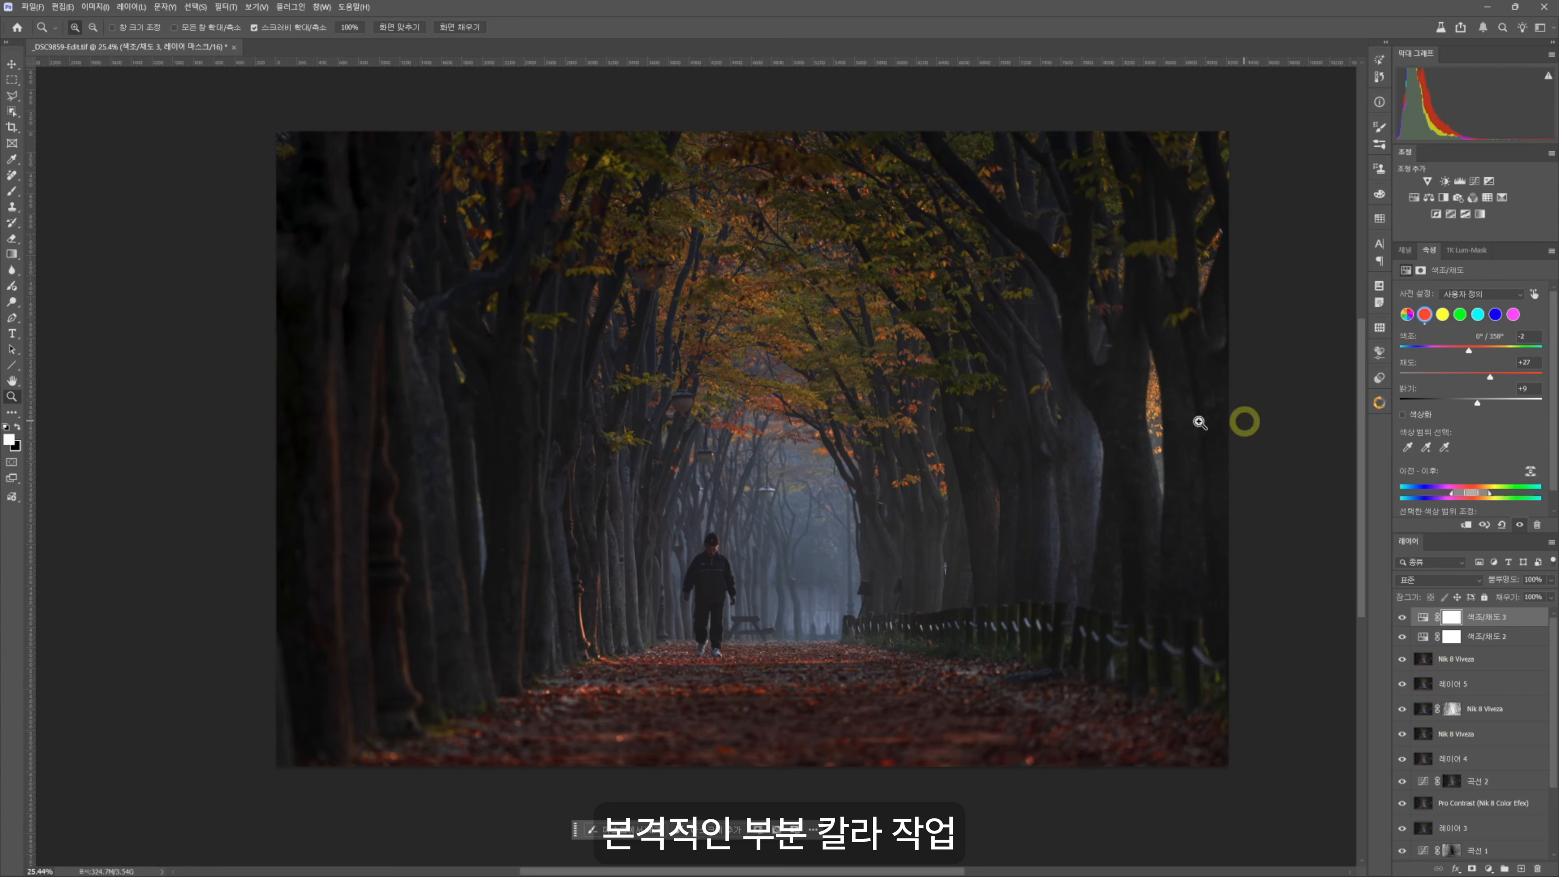
mouse_move(1480, 405)
mouse_down()
mouse_move(1514, 411)
mouse_move(1477, 405)
mouse_up()
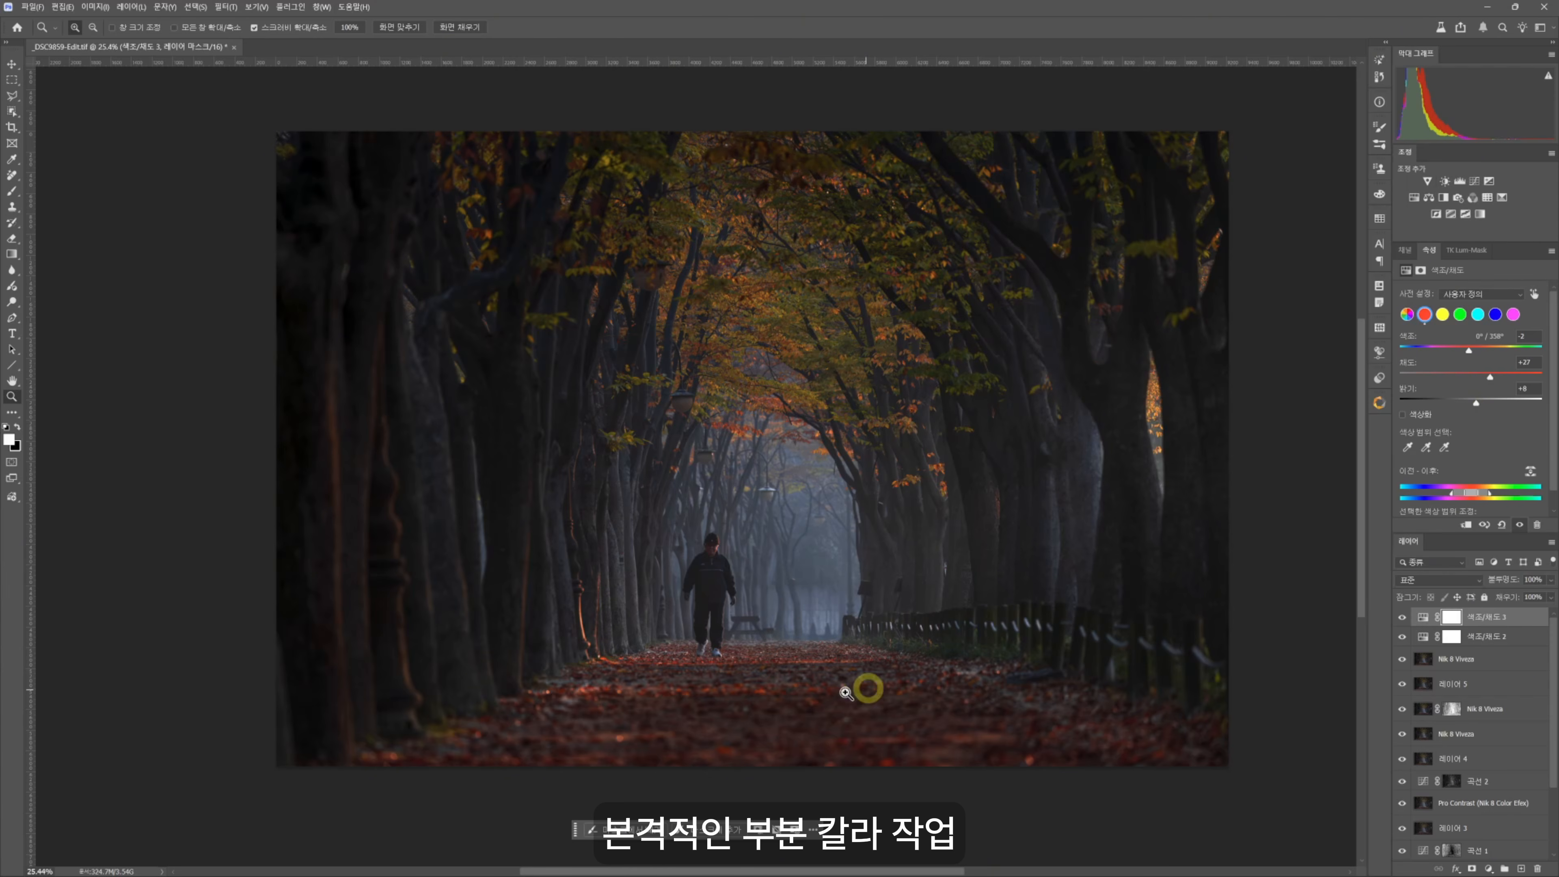
- Paint black at 70% opacity on the red adjustment's mask across the leaf-covered path to exclude the ground
click(17, 427)
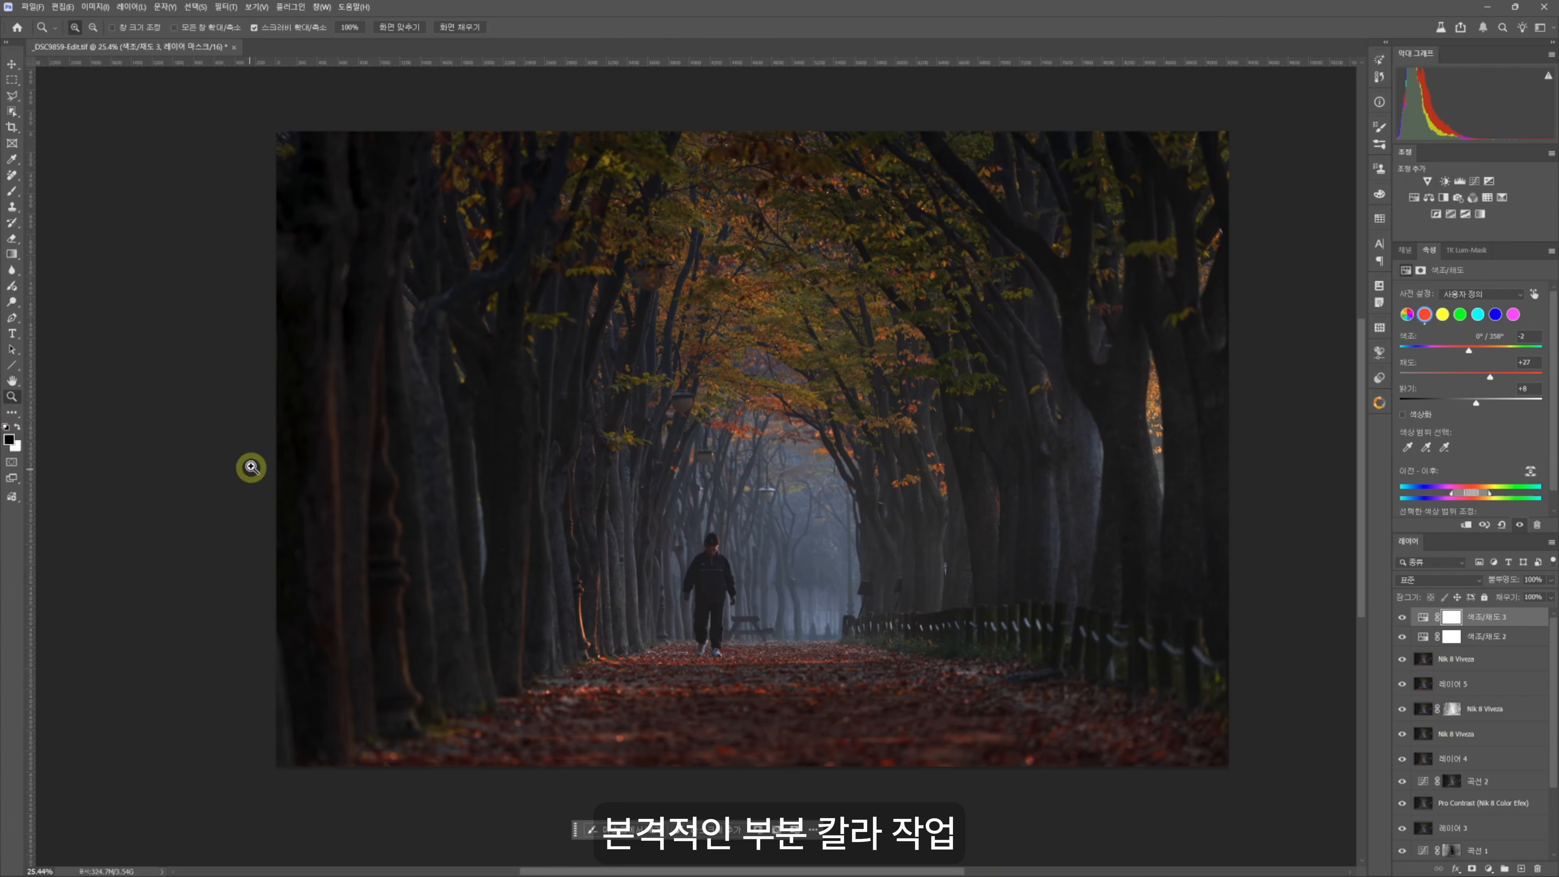
key(b)
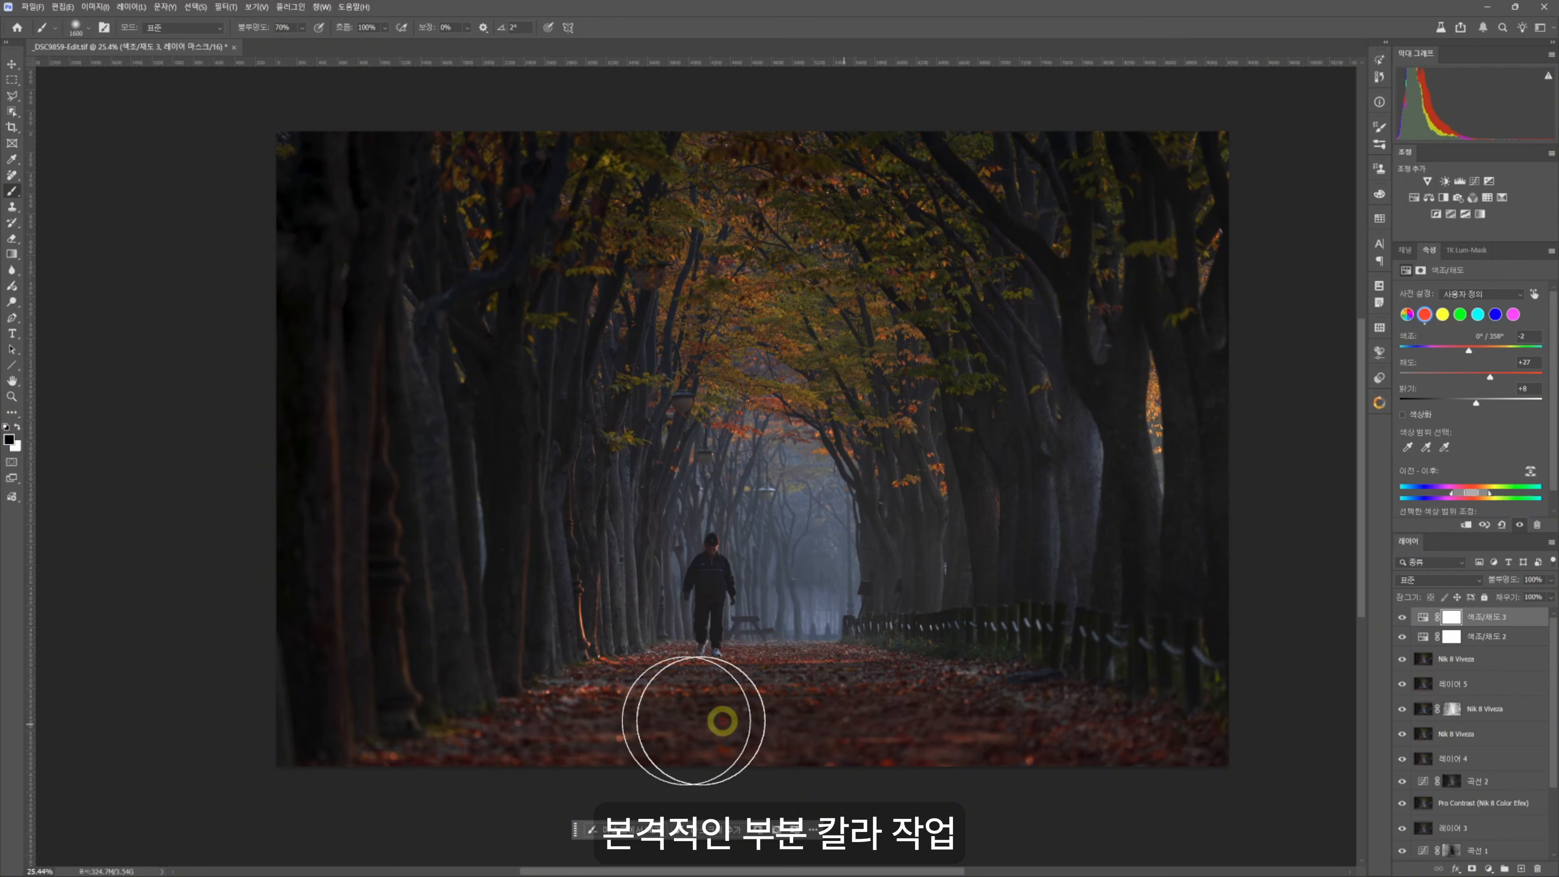
drag(722, 722, 1089, 739)
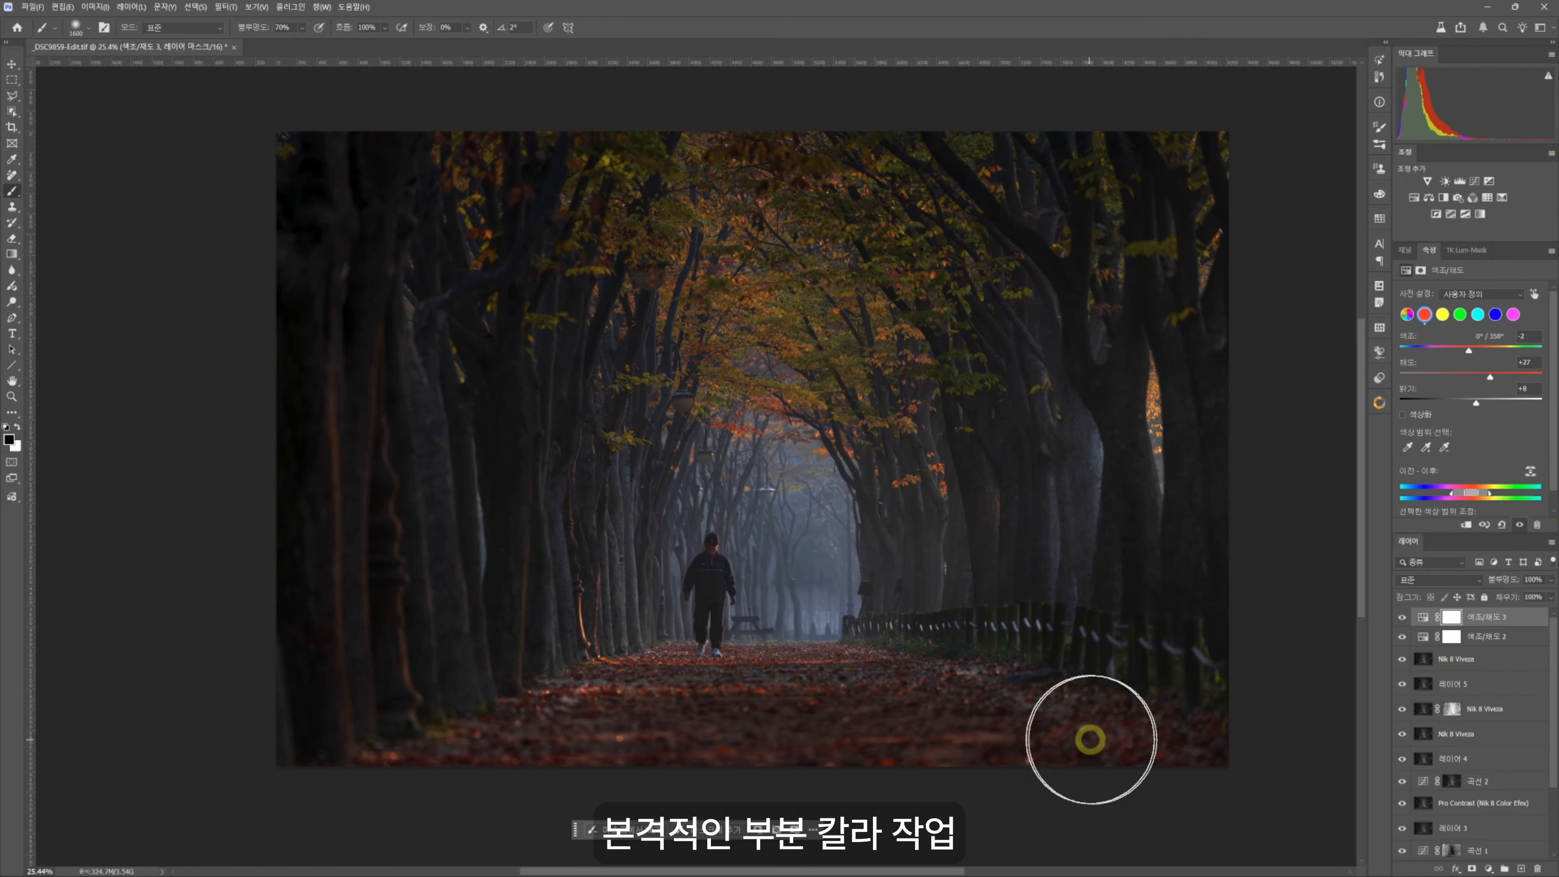
- Add another Hue/Saturation layer and apply the Prominent Colors (선명한 색상) preset
click(1413, 198)
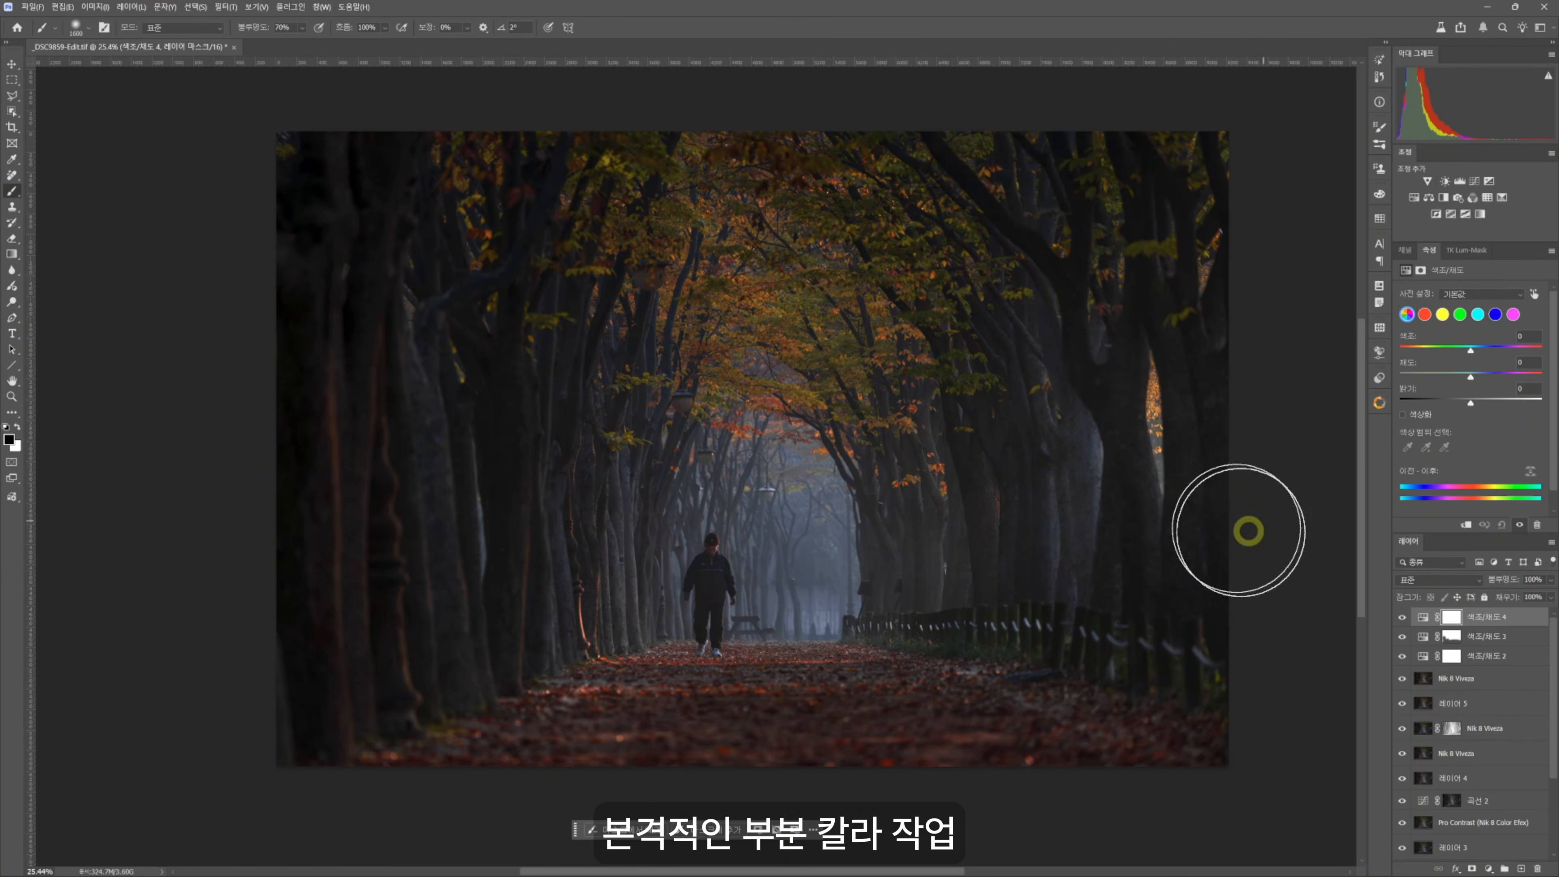
click(1466, 296)
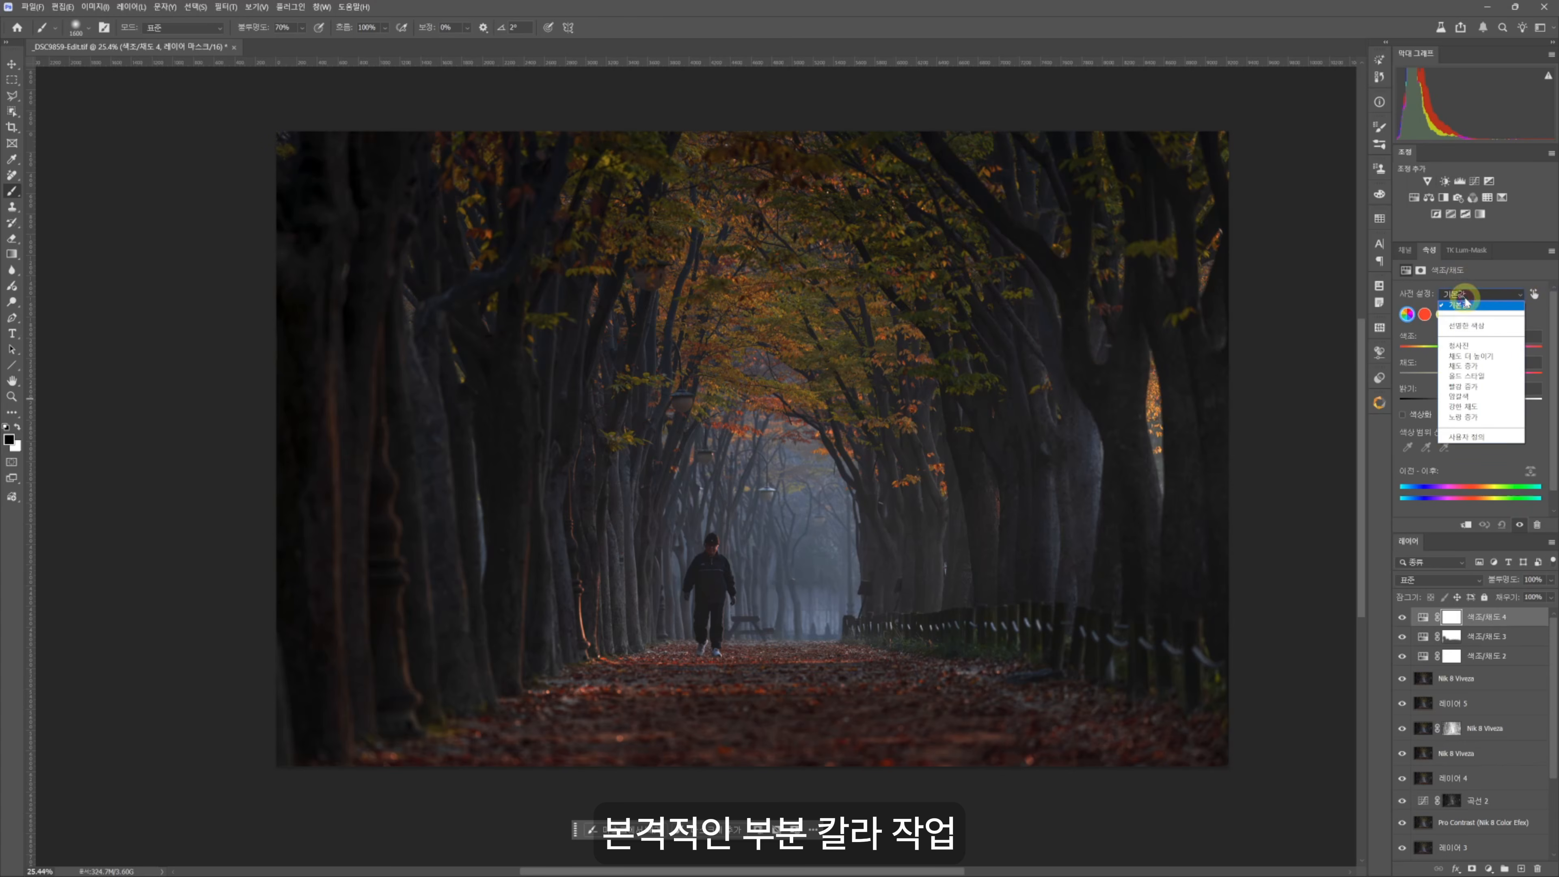
click(1466, 325)
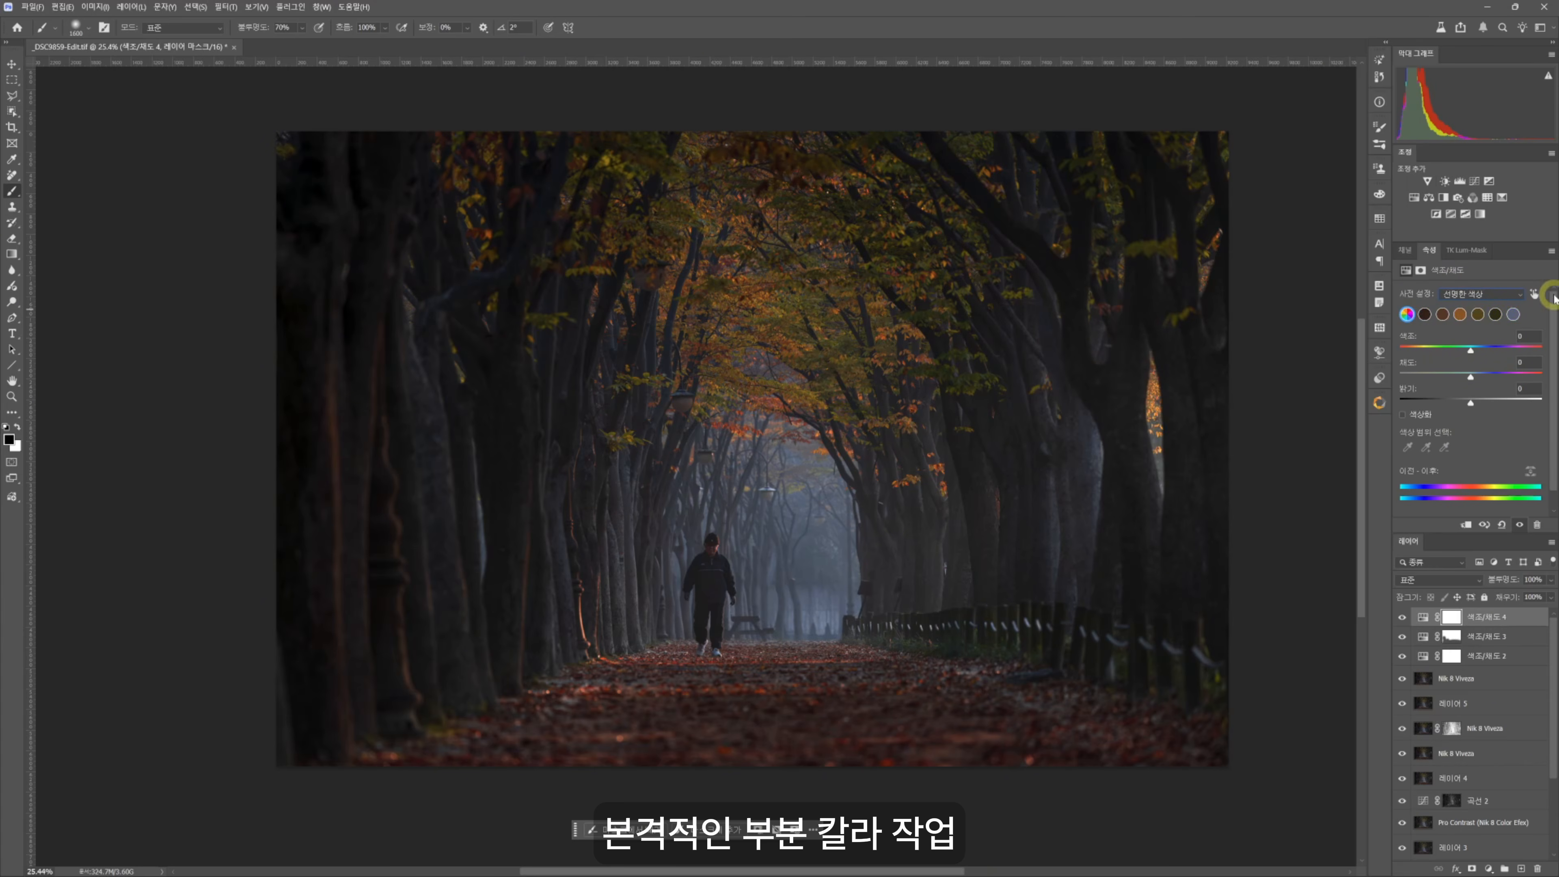
key(z)
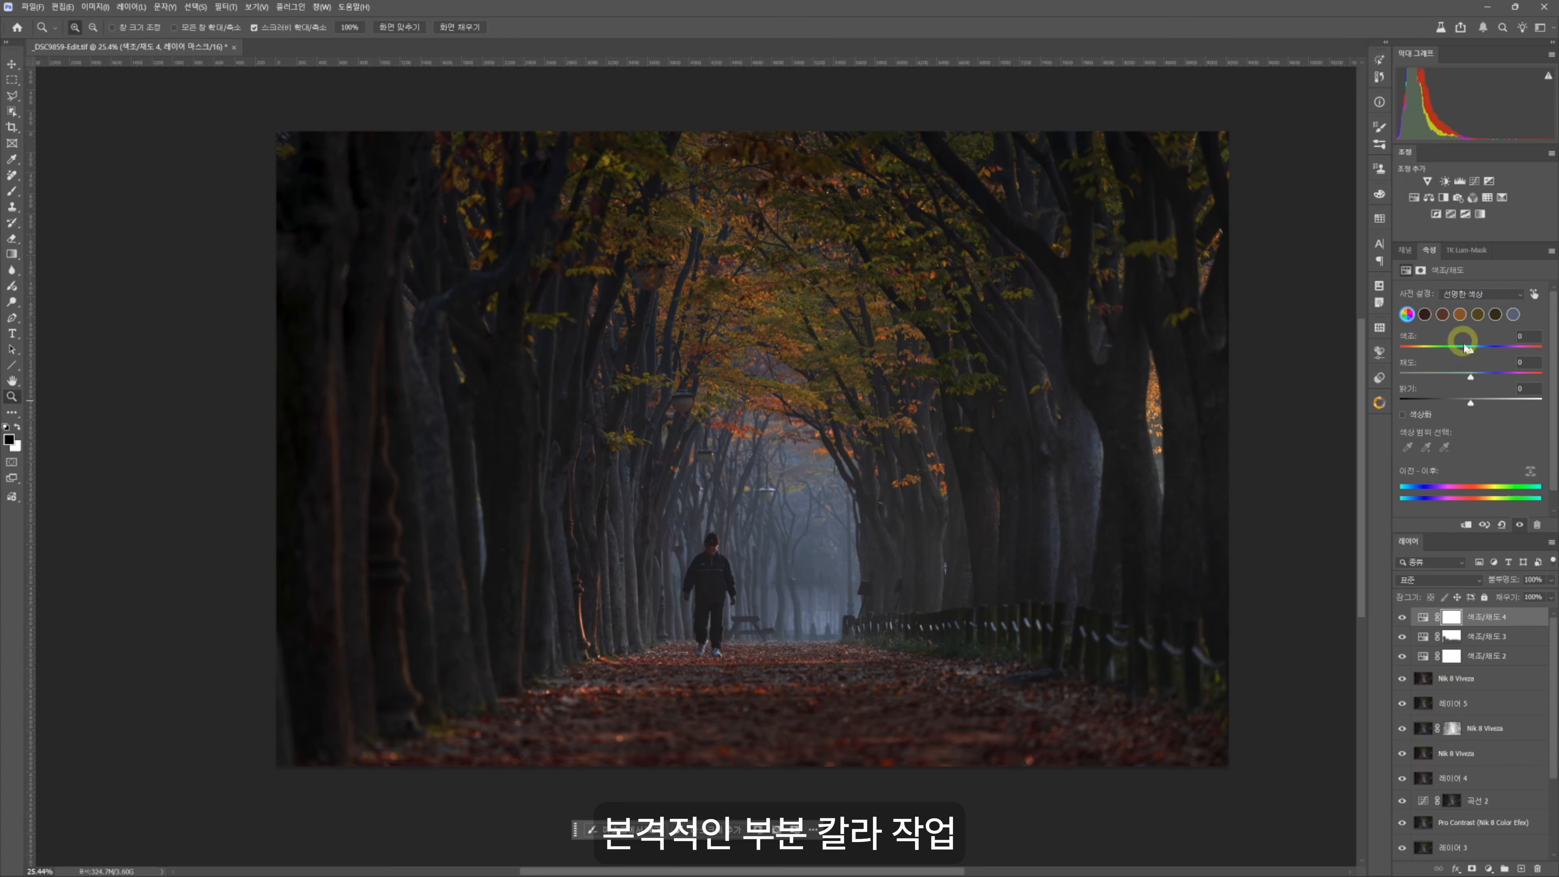
click(1444, 315)
mouse_move(1473, 380)
mouse_down()
mouse_move(1526, 376)
mouse_move(1473, 381)
mouse_up()
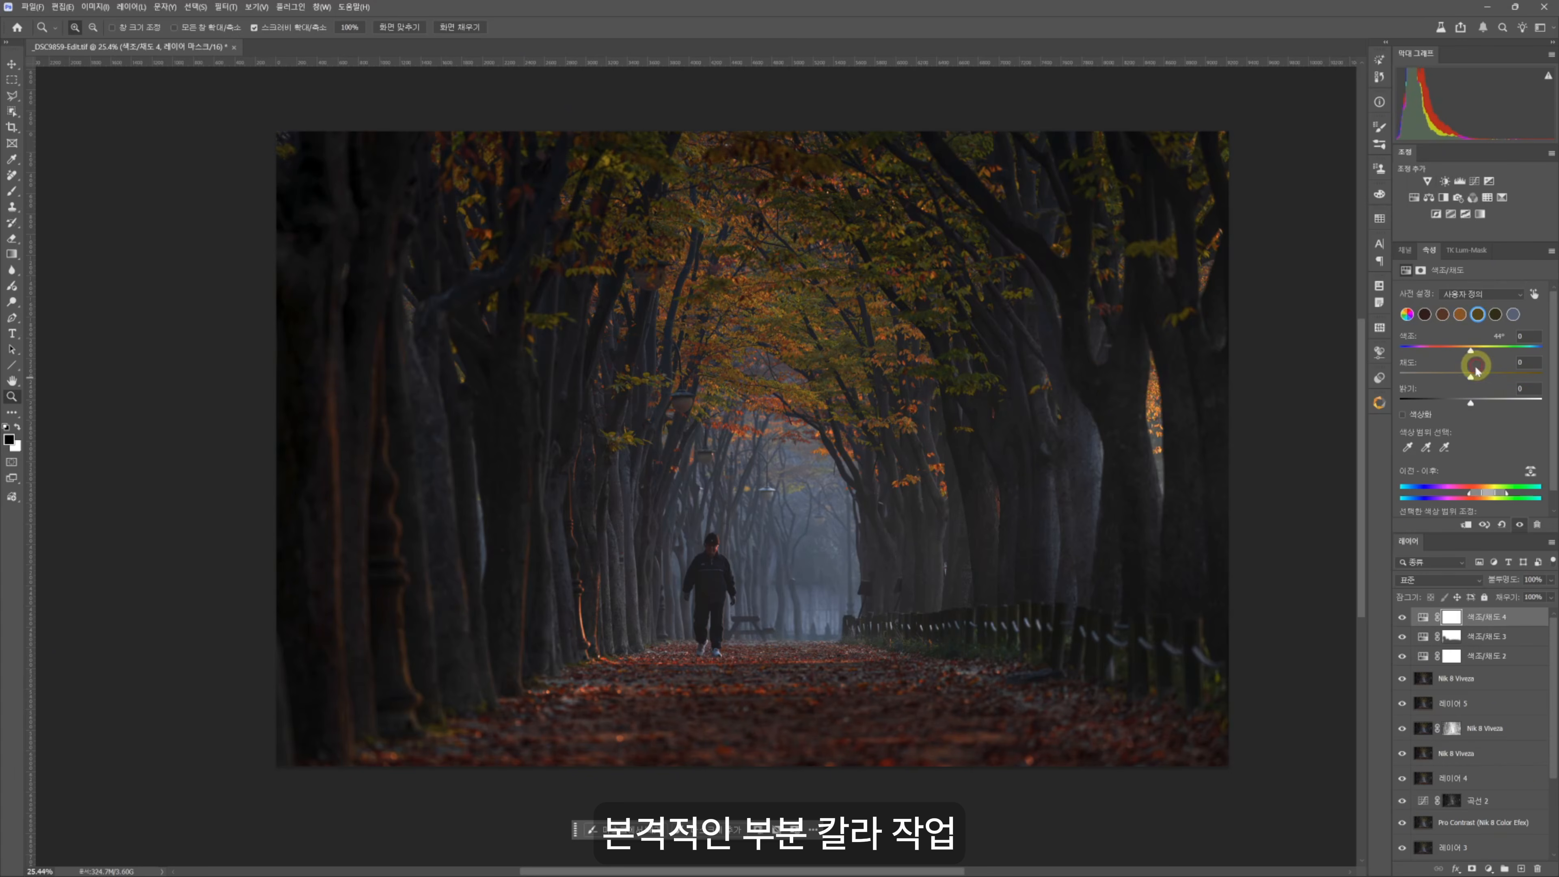
click(1502, 384)
drag(1483, 386, 1485, 385)
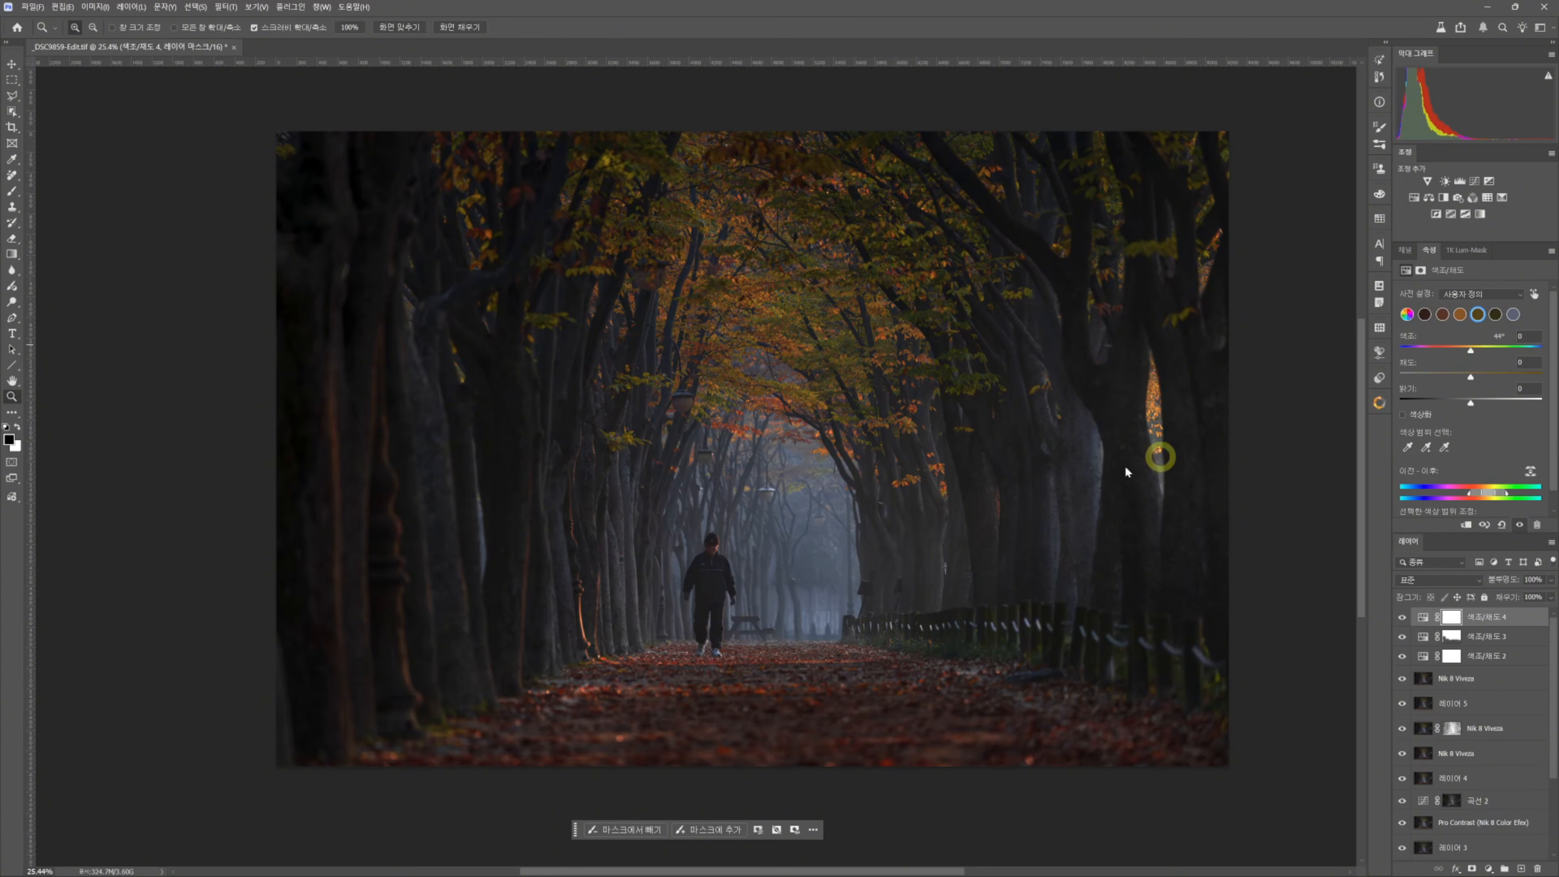
- Adjust the reddish-brown prominent color to hue -3, saturation +25 and lightness +13
click(1443, 316)
drag(1471, 377, 1479, 403)
drag(1471, 350, 1481, 404)
click(1482, 377)
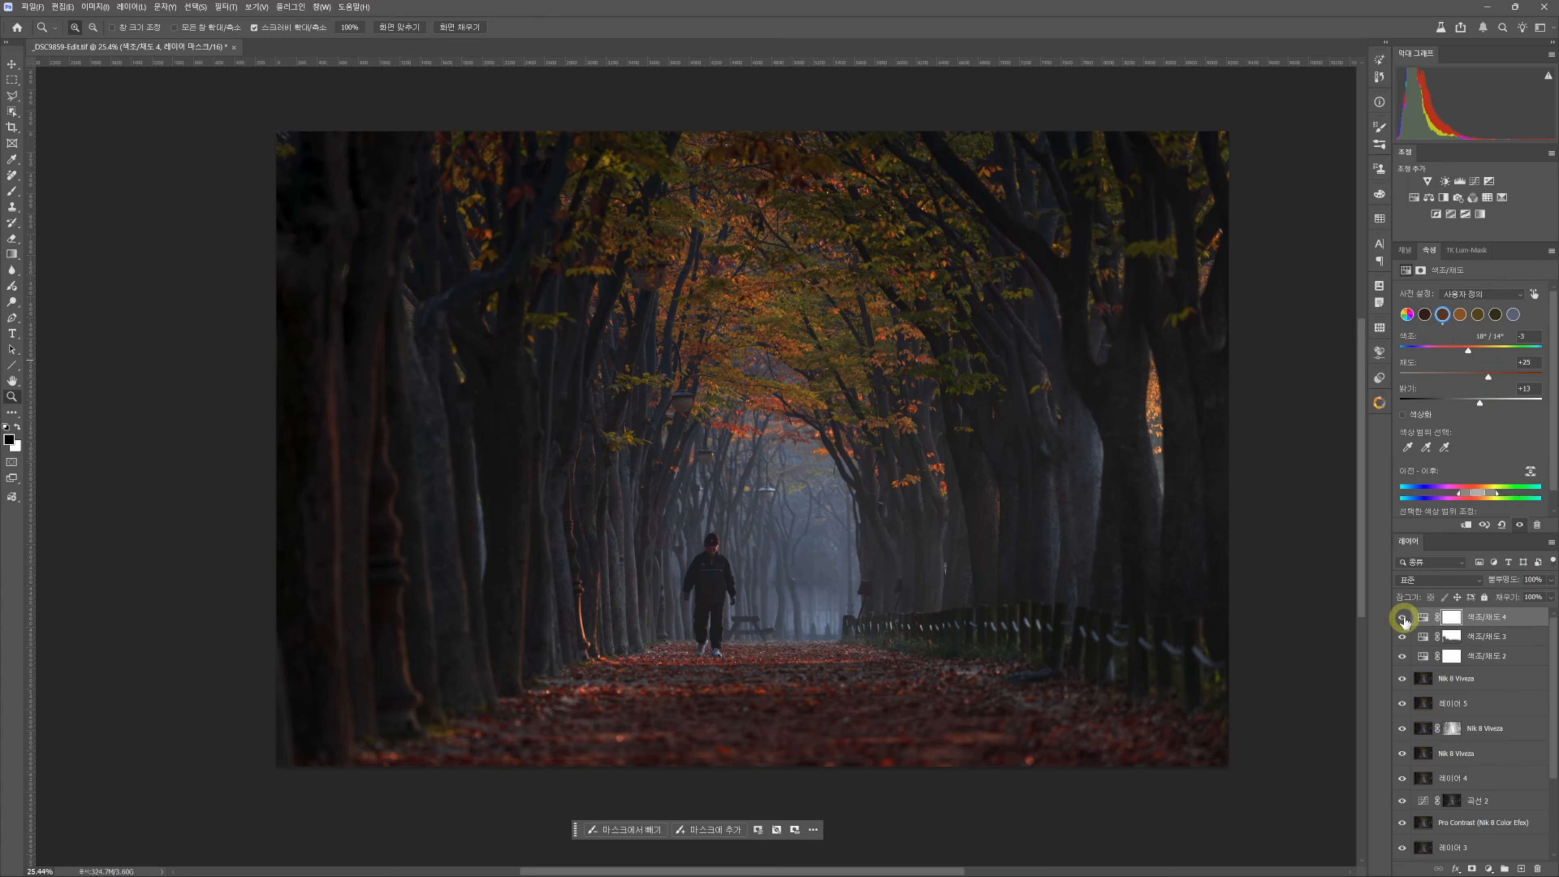
- Shift the orange prominent color's hue slightly toward yellow and raise the dark olive prominent color's saturation
click(1460, 314)
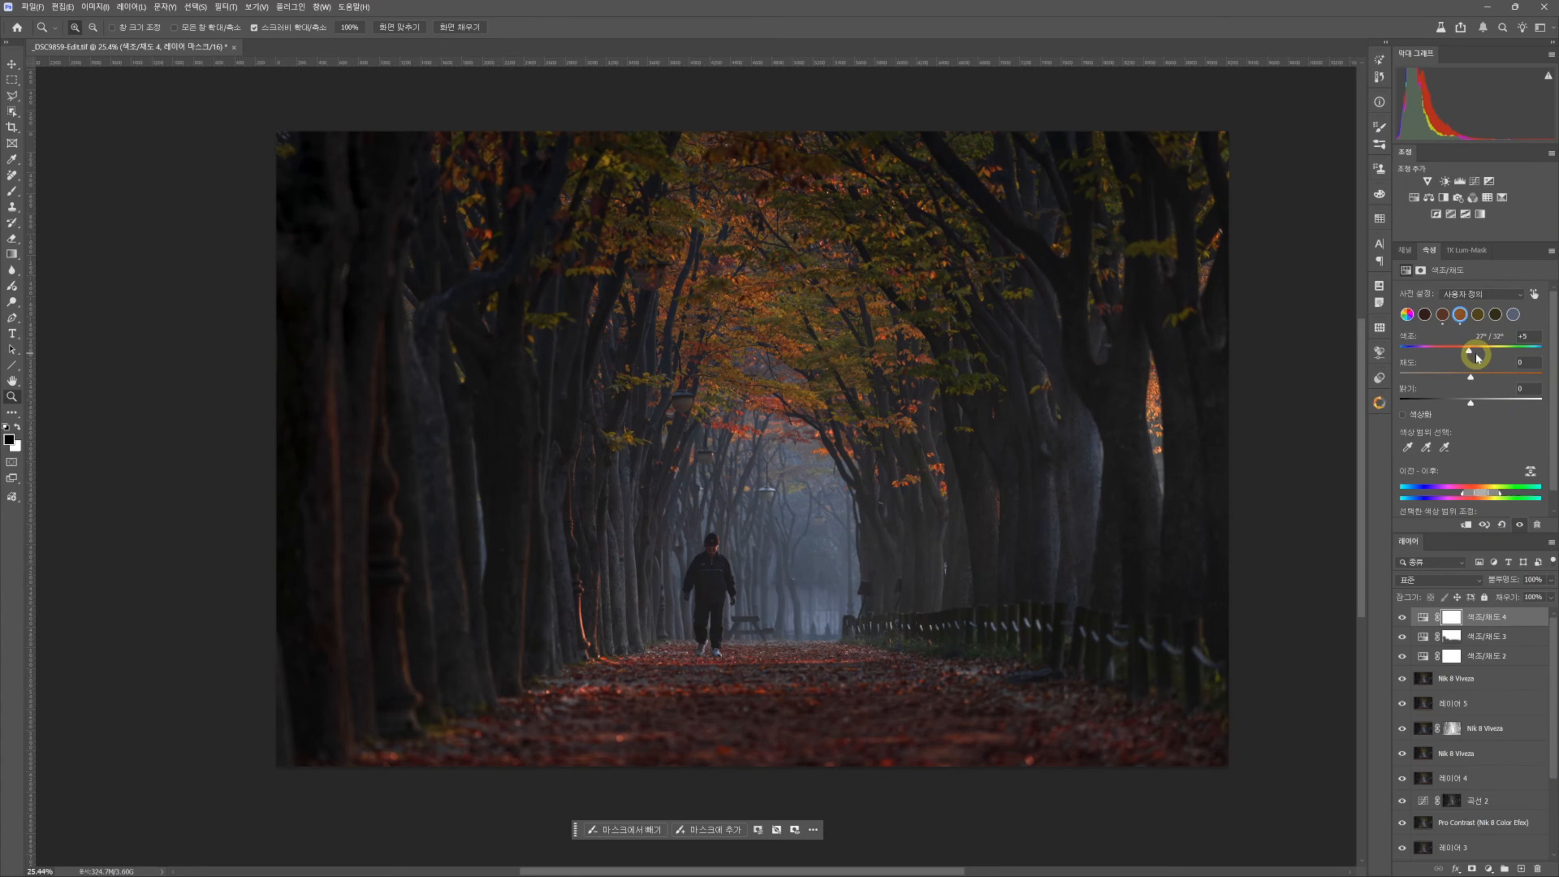
drag(1477, 356, 1473, 358)
click(1495, 314)
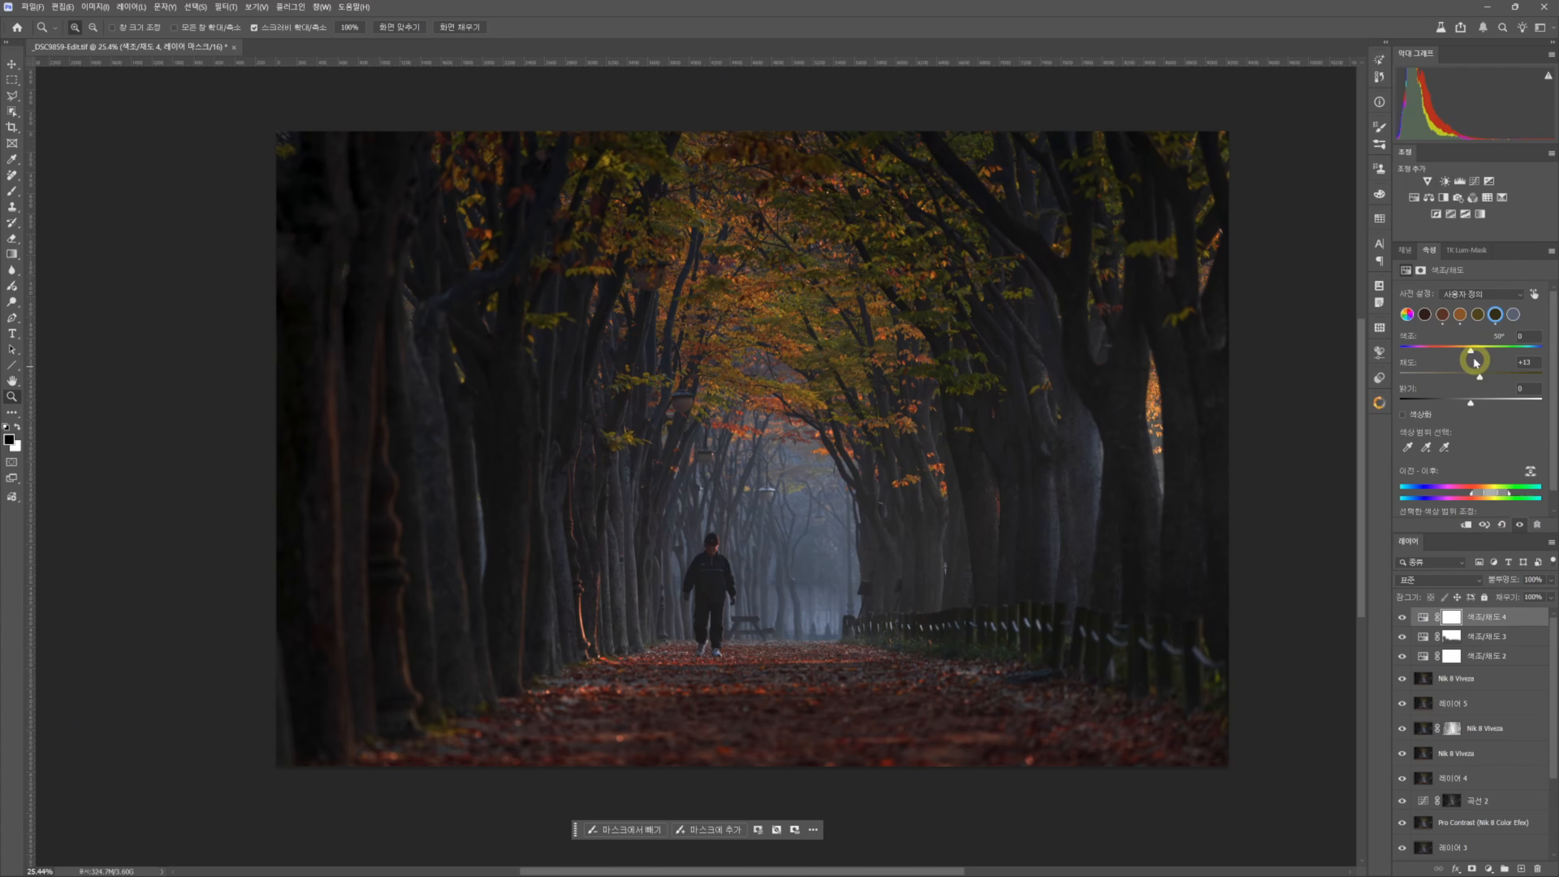
drag(1476, 362, 1482, 362)
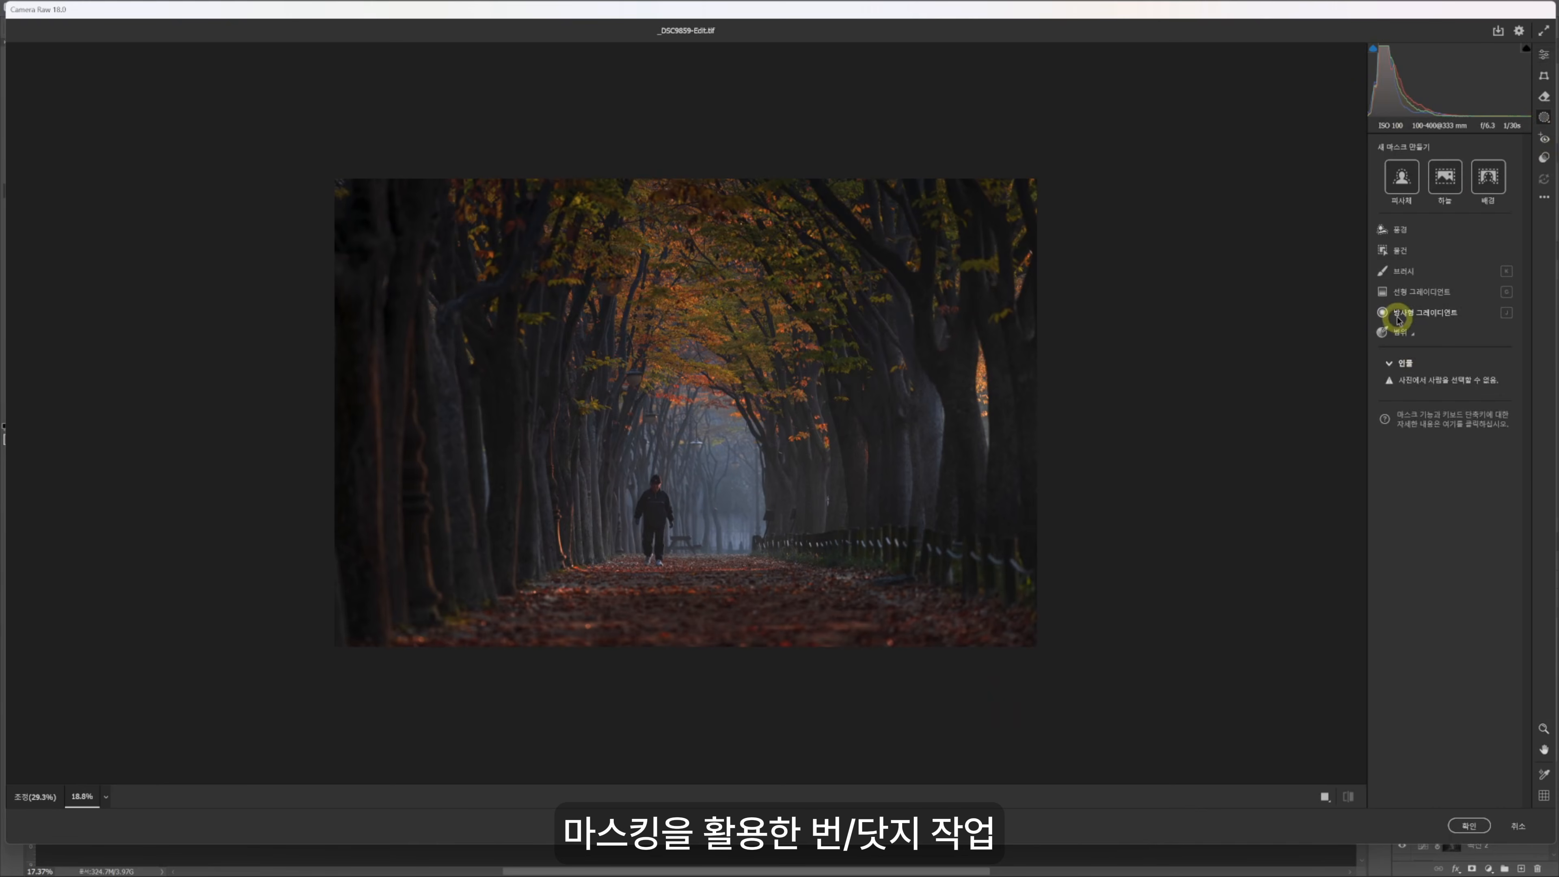
- Create a wide, tilted radial gradient mask over the photo in Camera Raw and stretch it horizontally
click(1395, 319)
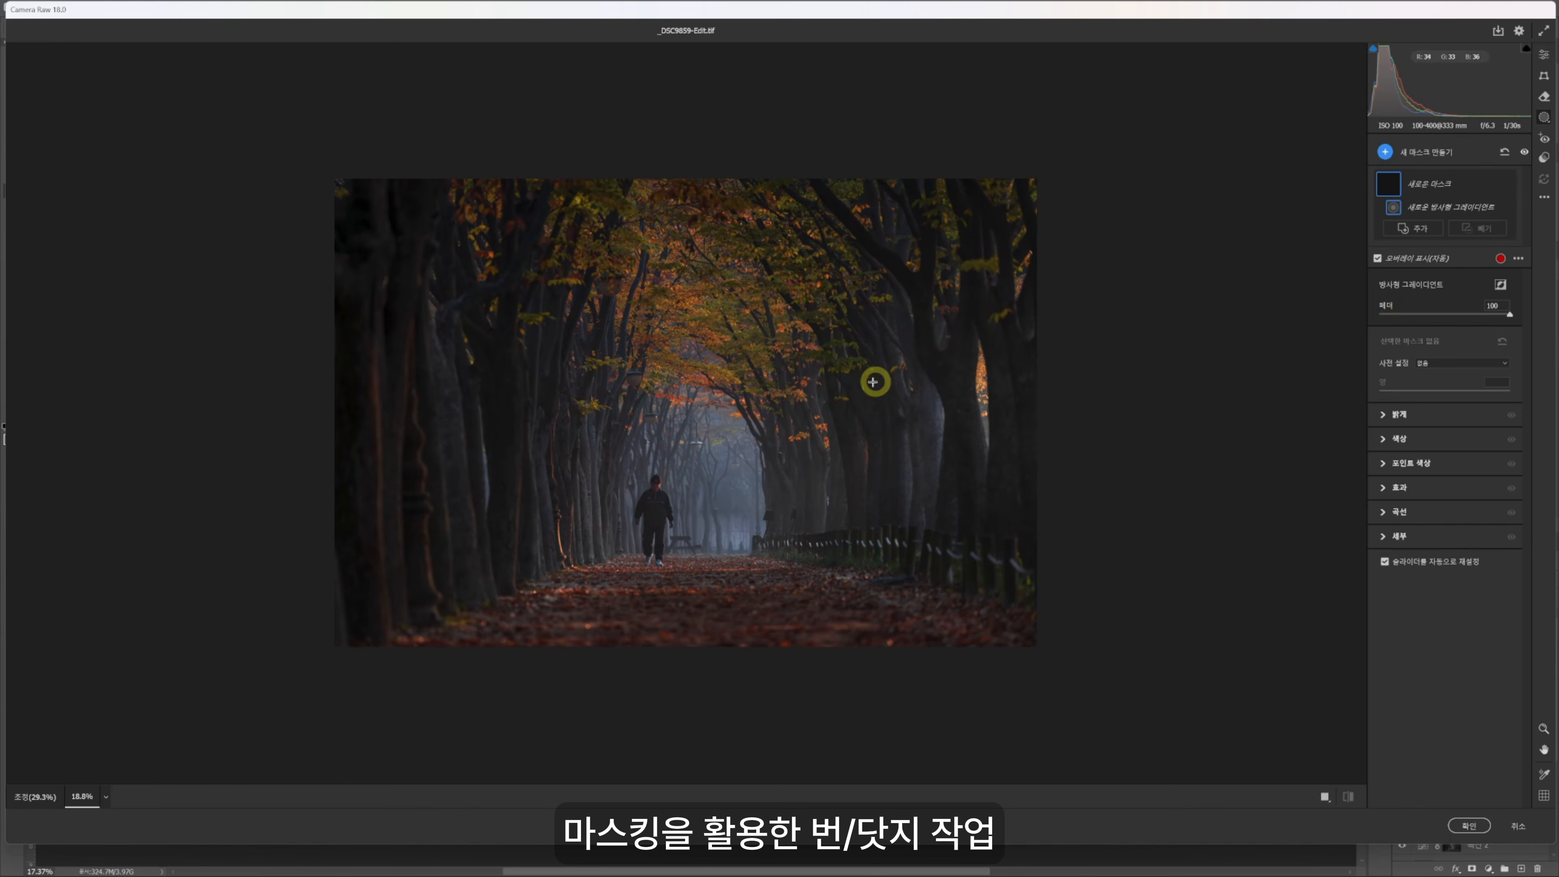
key(ctrl+minus)
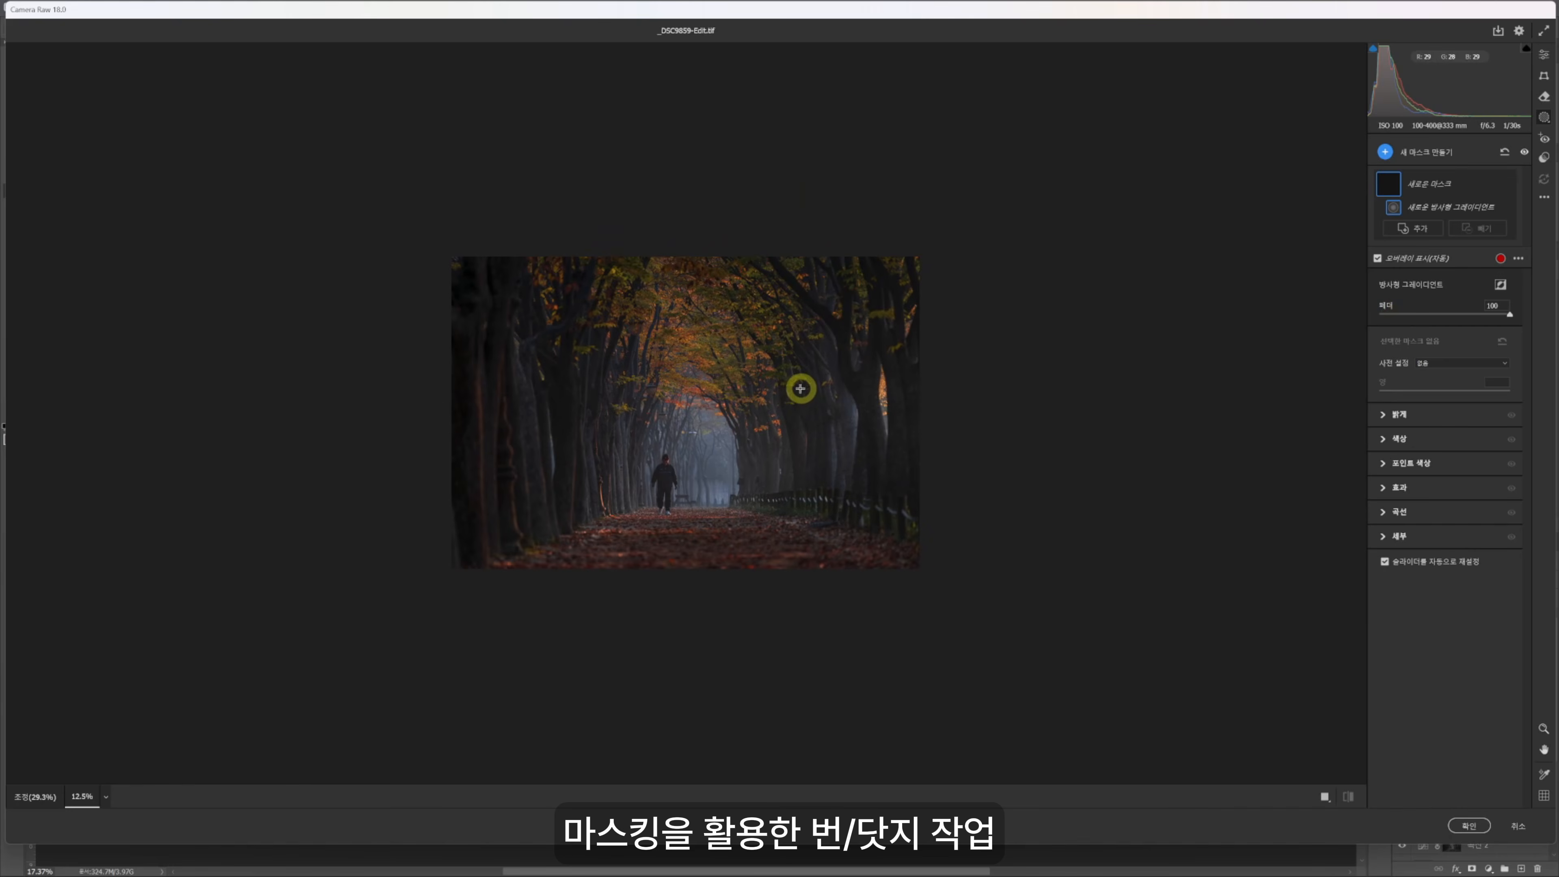
double_click(686, 407)
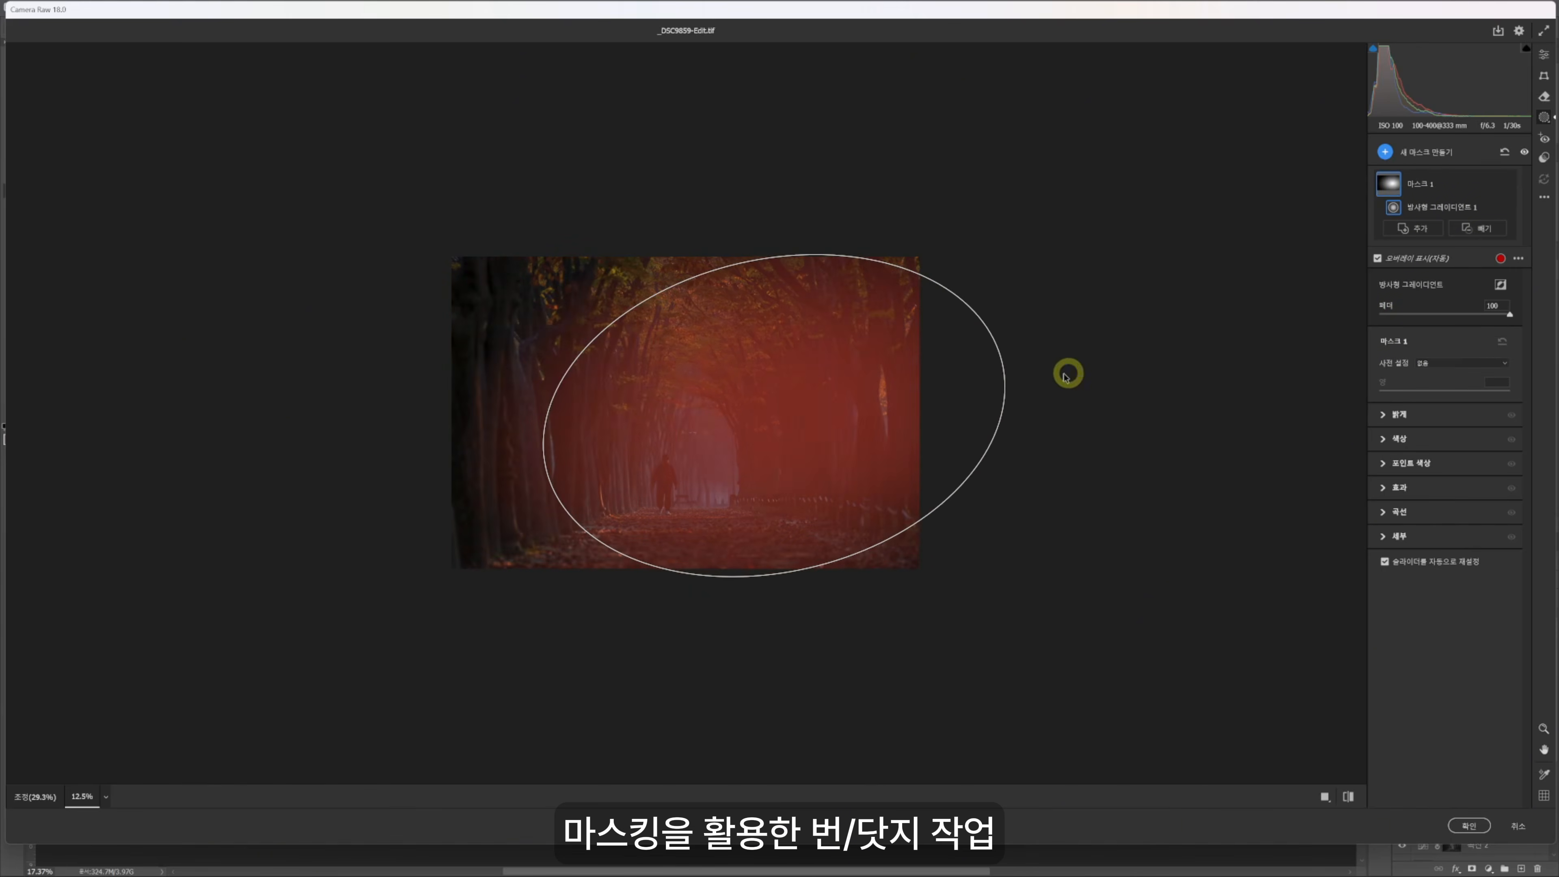
drag(1001, 362, 1031, 360)
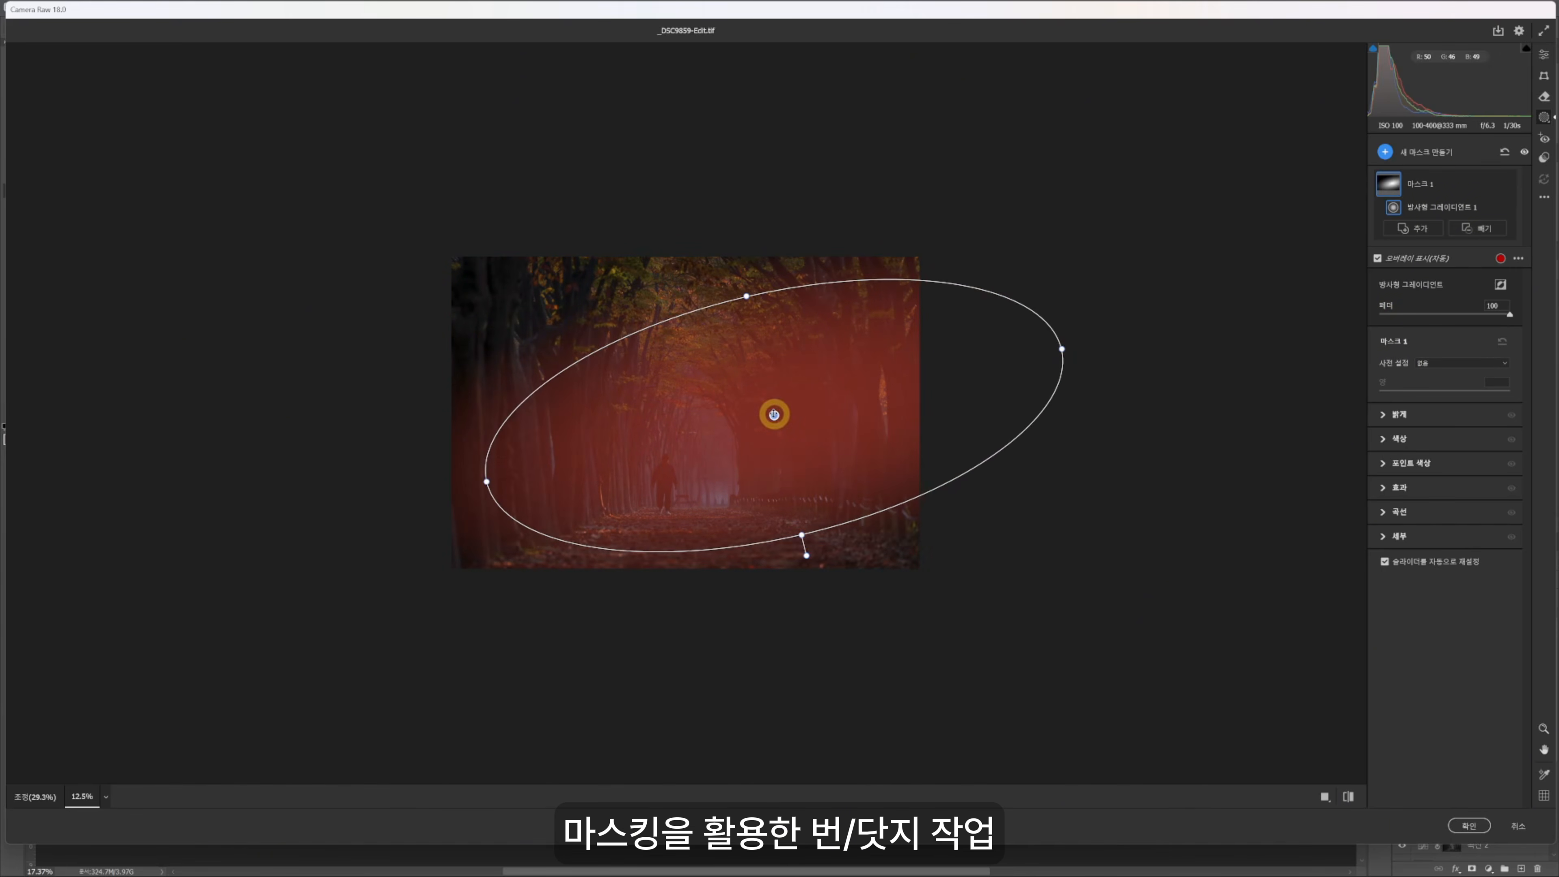
- Move and enlarge the radial gradient so its center lies just beyond the photo's right edge, covering the right-hand trees
drag(773, 414, 940, 383)
drag(655, 457, 538, 473)
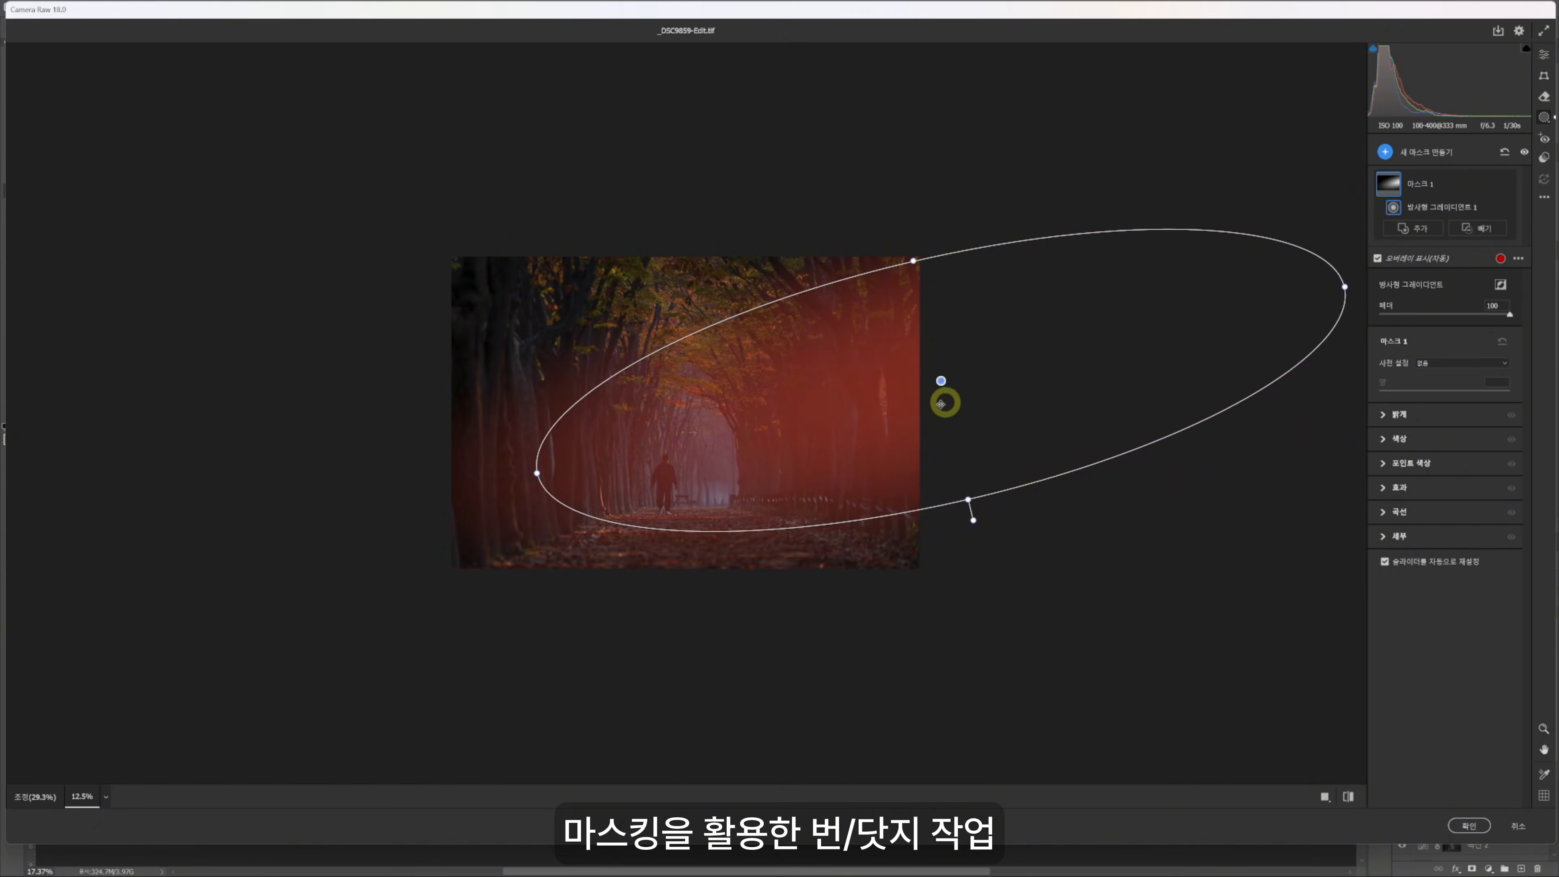
drag(941, 404, 755, 441)
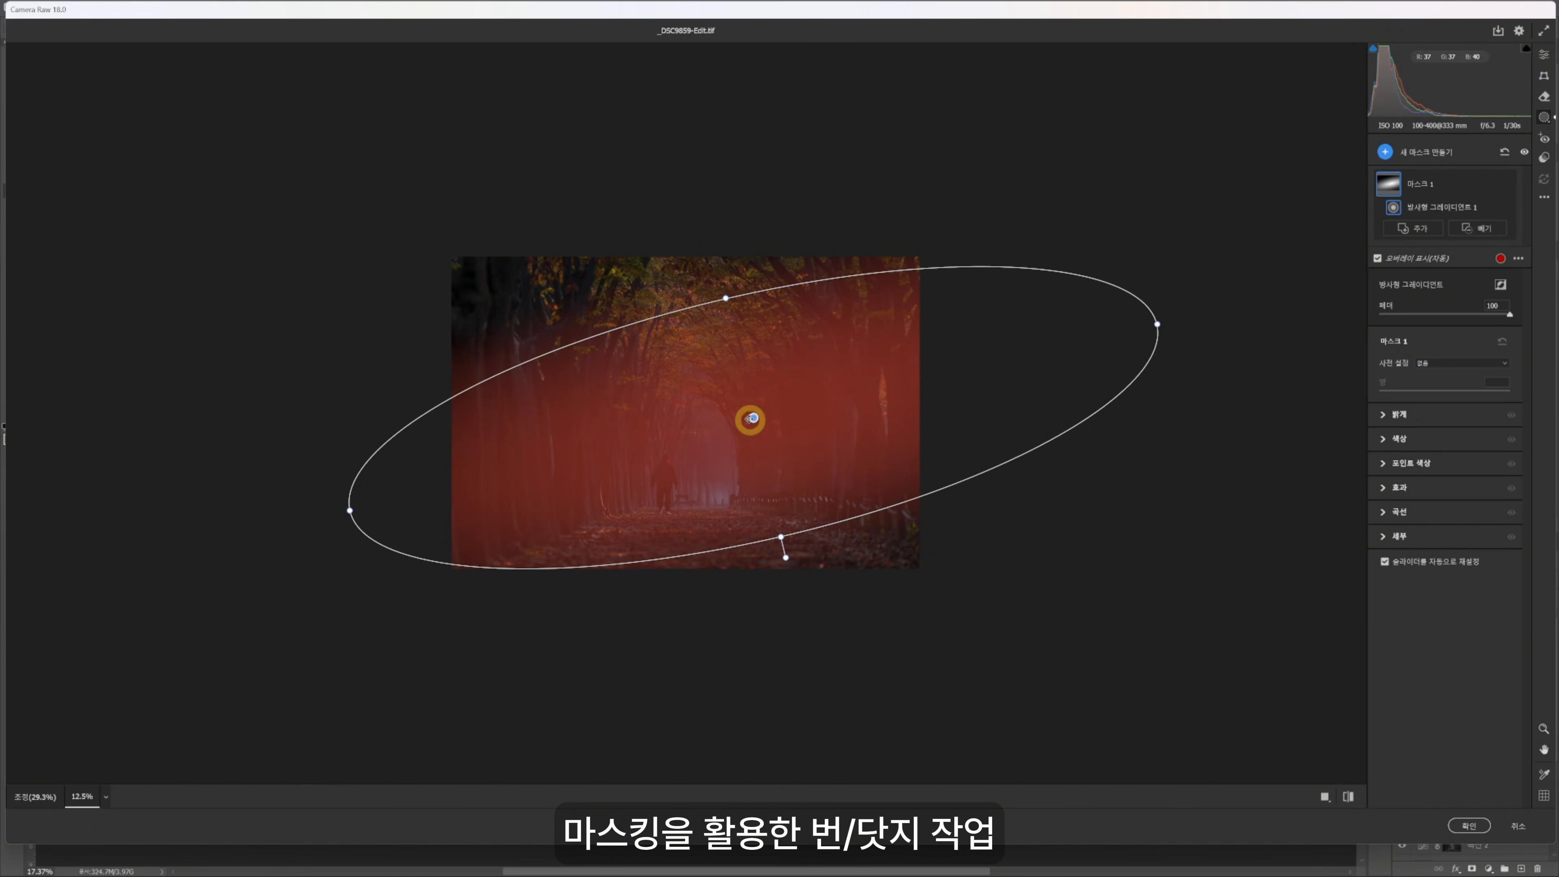
drag(752, 417, 971, 394)
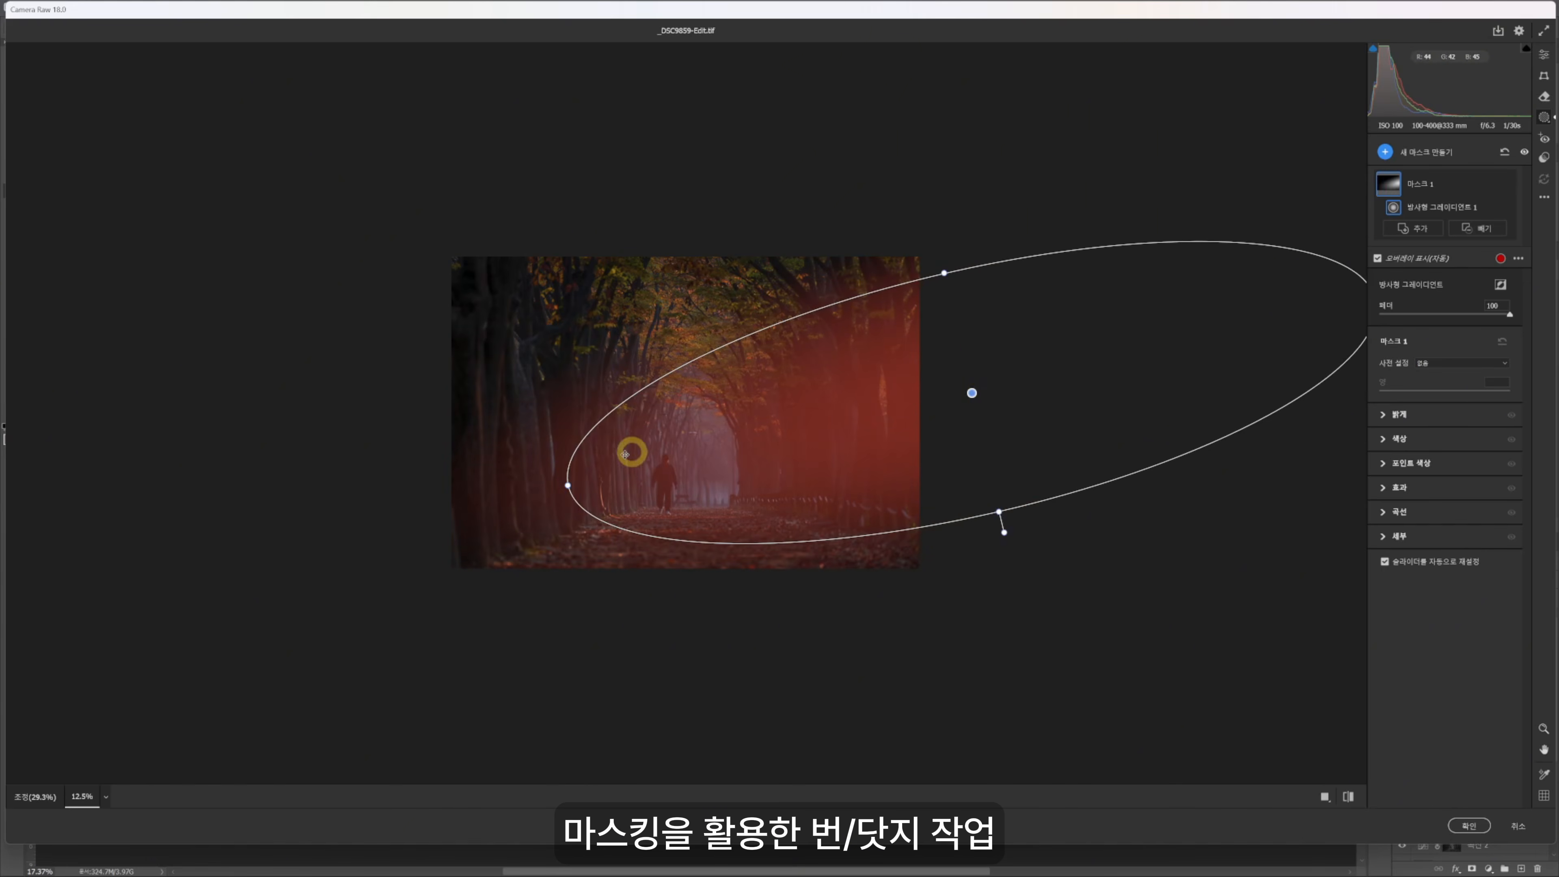
drag(565, 487, 529, 487)
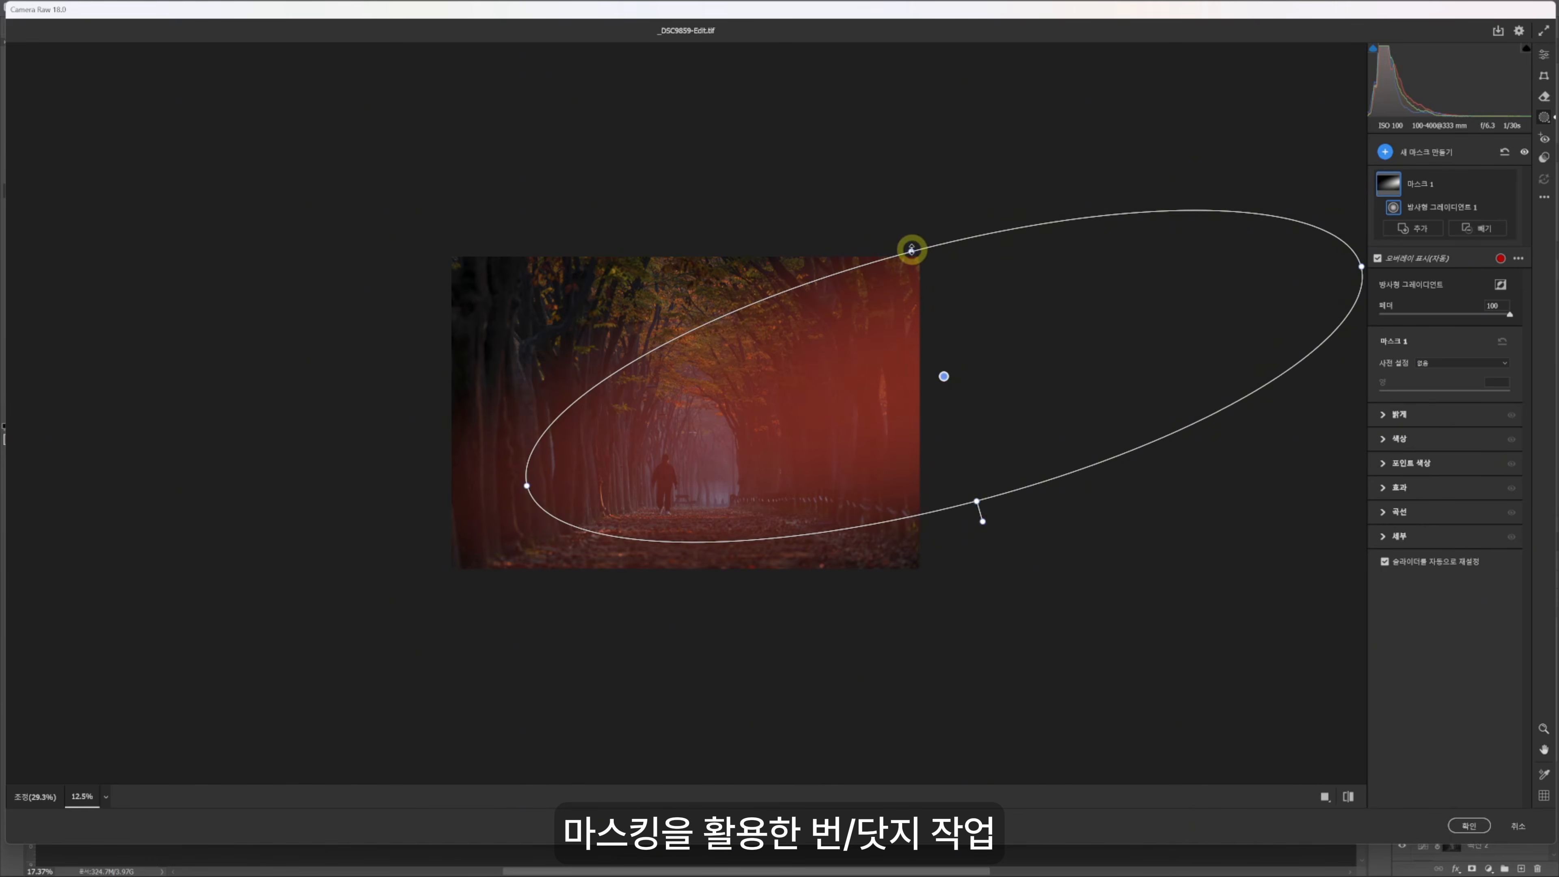
drag(912, 247, 903, 239)
- Set the radial mask's exposure to +0.75 and extend the ellipse toward the photo's lower-left corner and upper edge
click(1398, 414)
drag(1445, 442, 1457, 442)
drag(529, 486, 462, 514)
drag(902, 238, 901, 233)
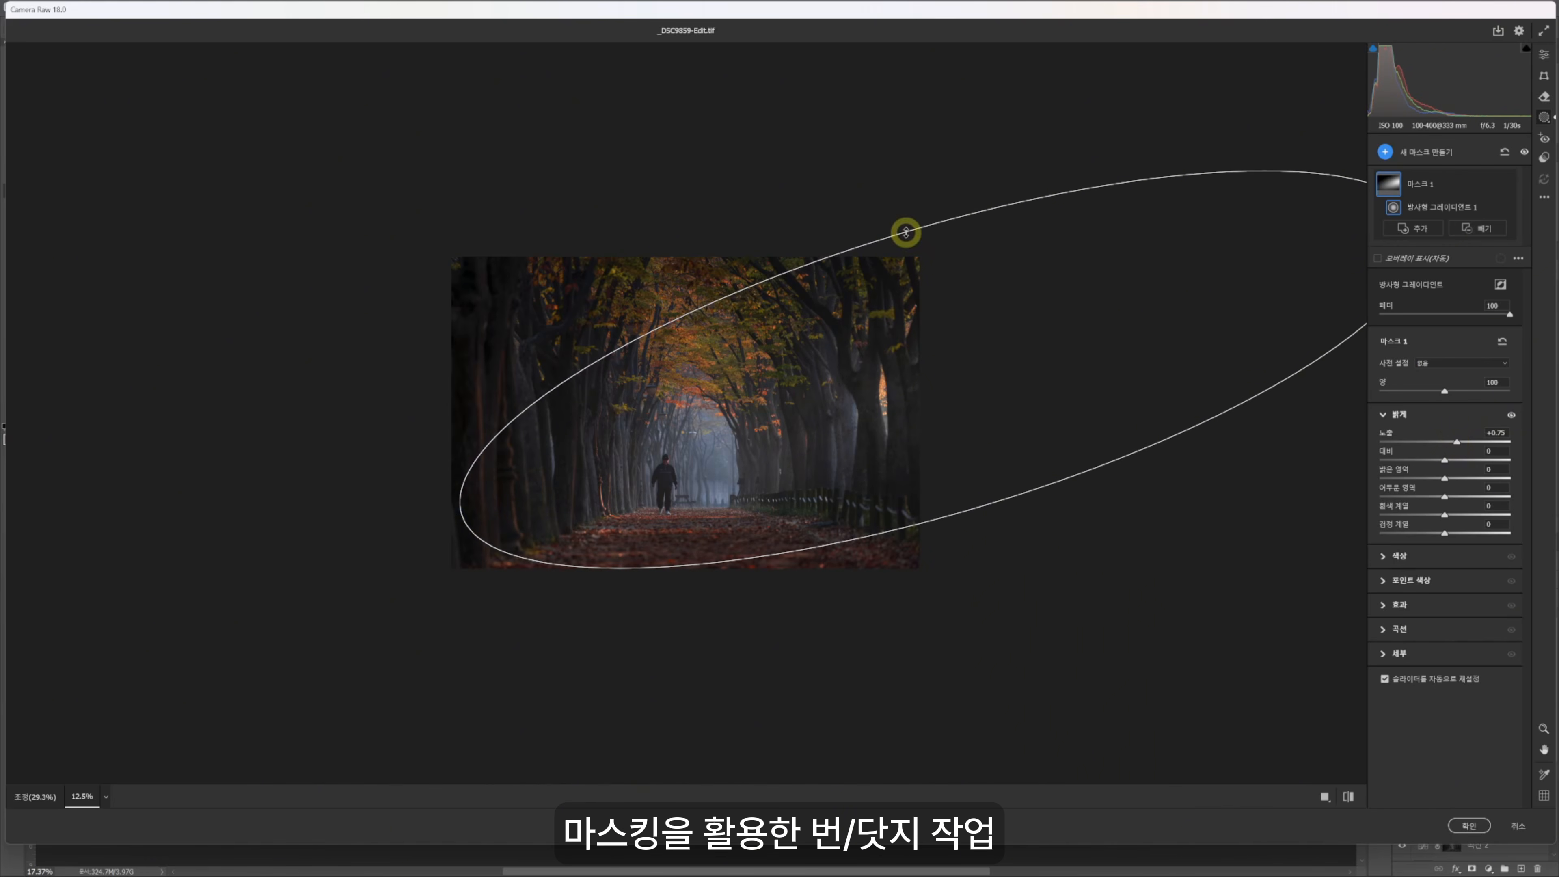
- Compare the photo before and after the radial exposure adjustment
key(ctrl+plus)
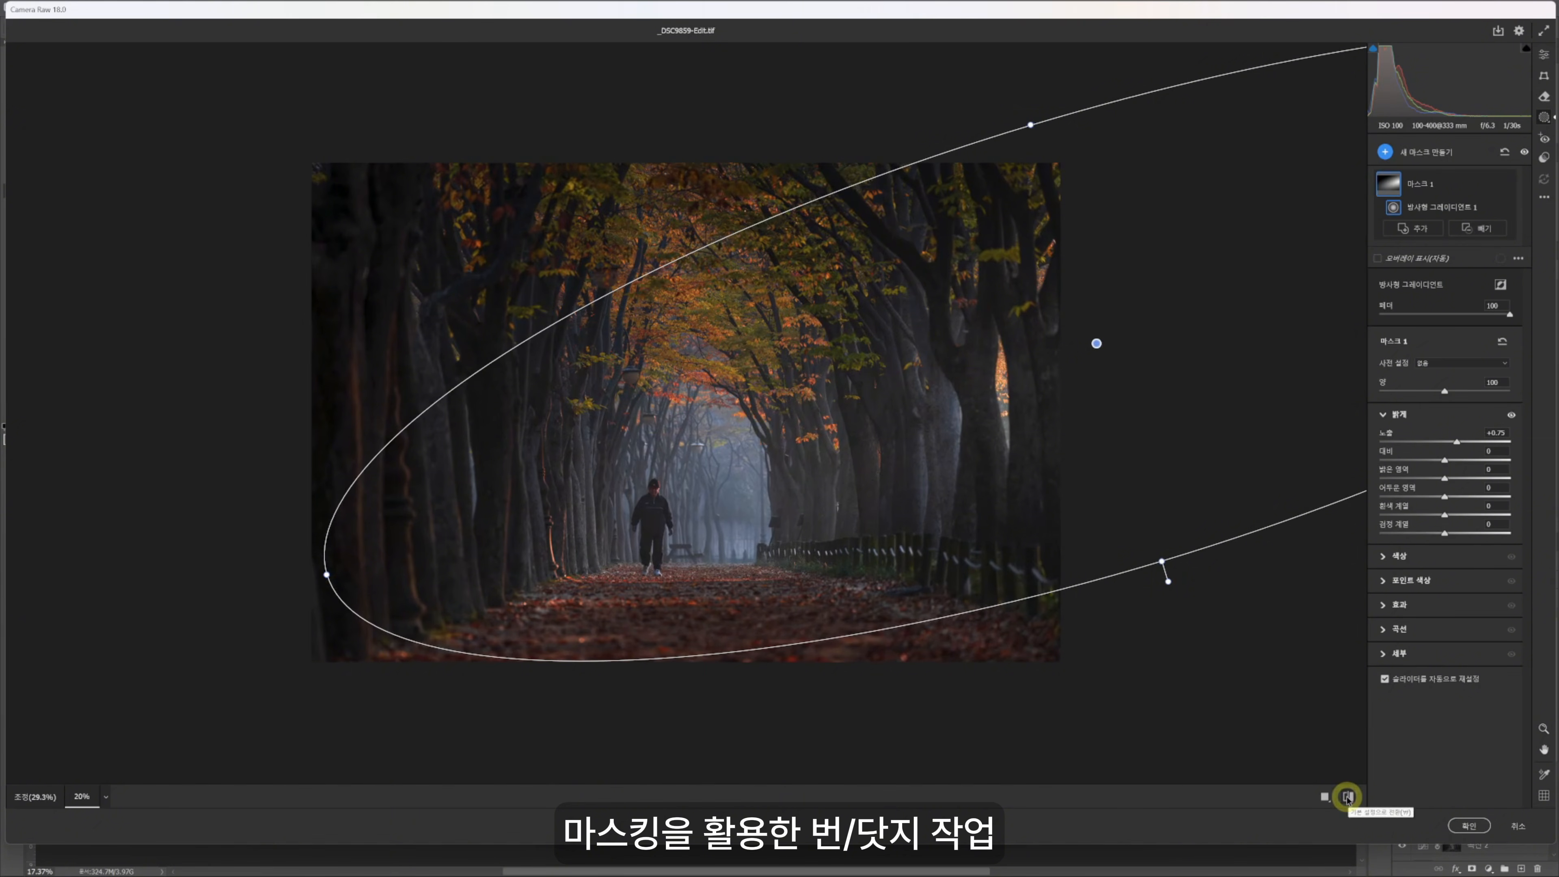
click(1349, 796)
click(1348, 796)
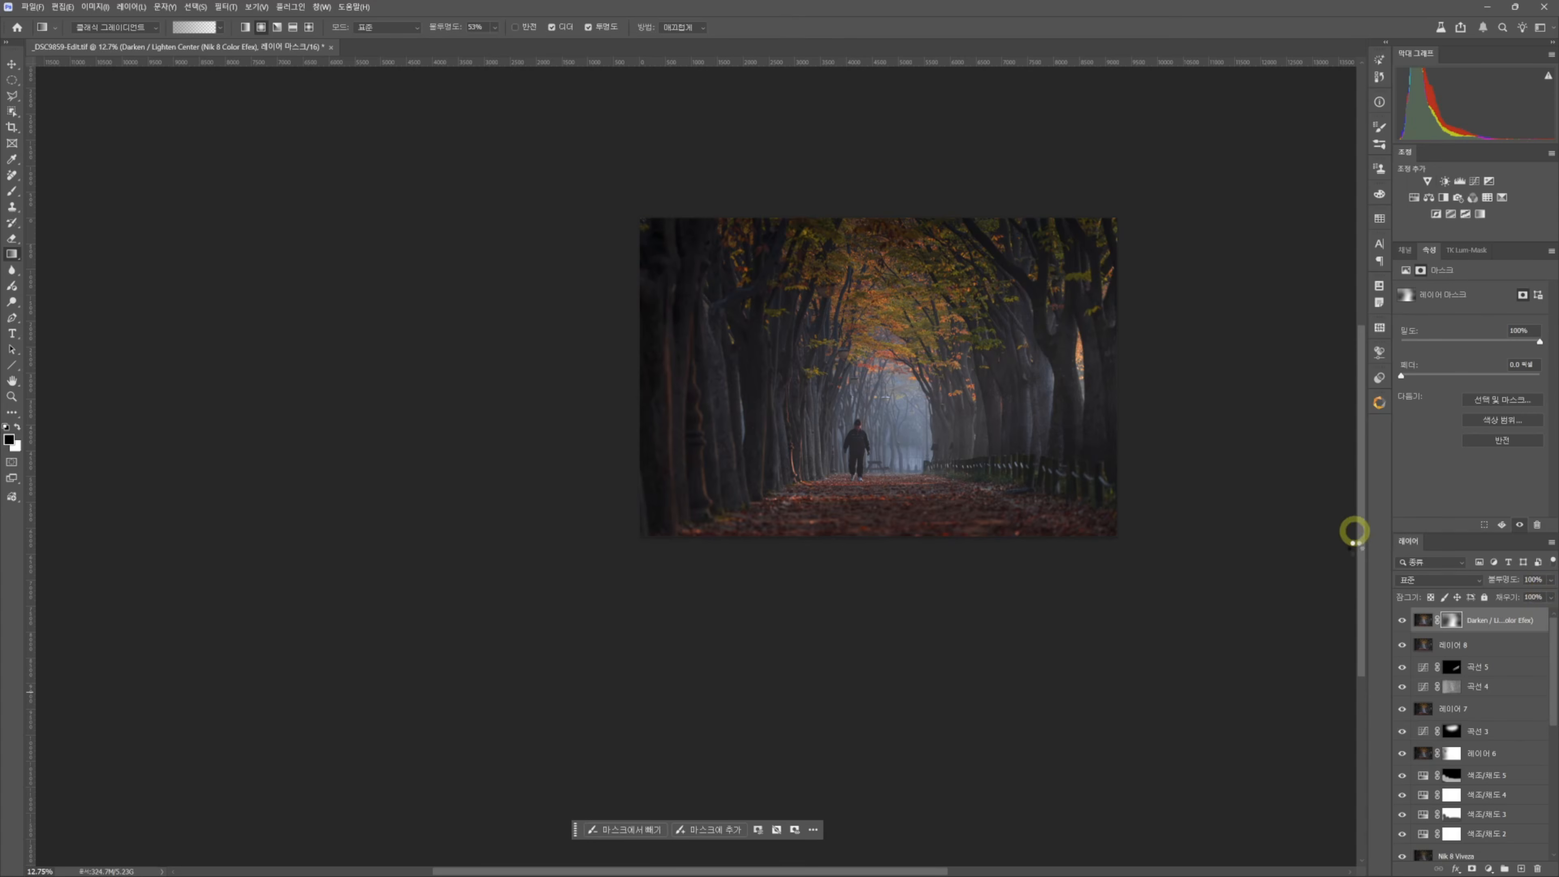
- Stamp all visible layers into a new top layer, and review the layer stack and the enlarged photo
key(ctrl+shift+alt+e)
scroll(1453, 627, down, 1)
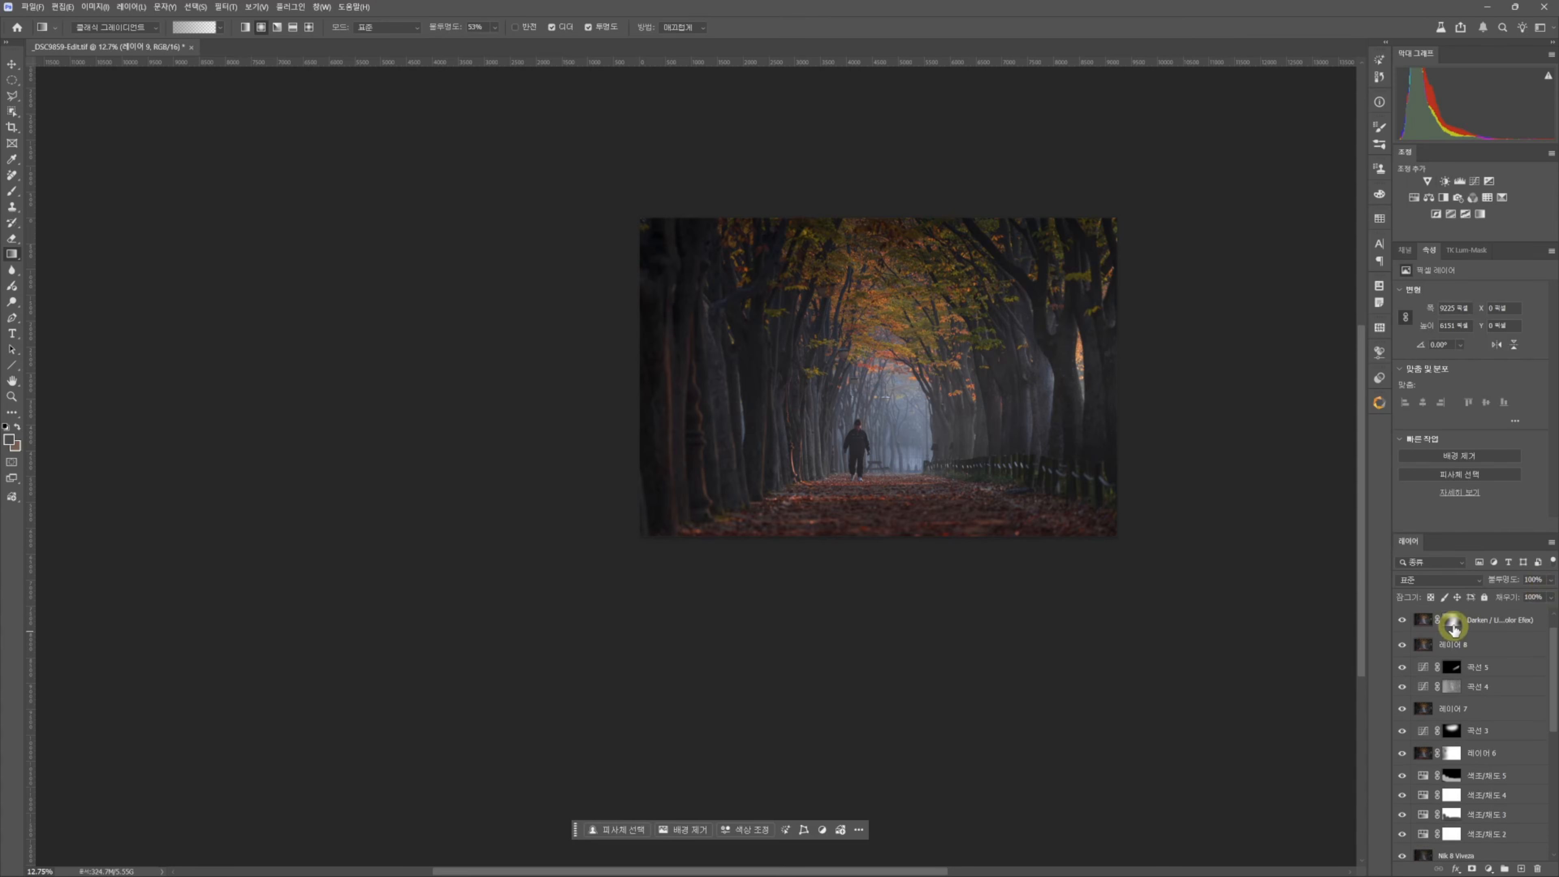
scroll(1453, 626, down, 5)
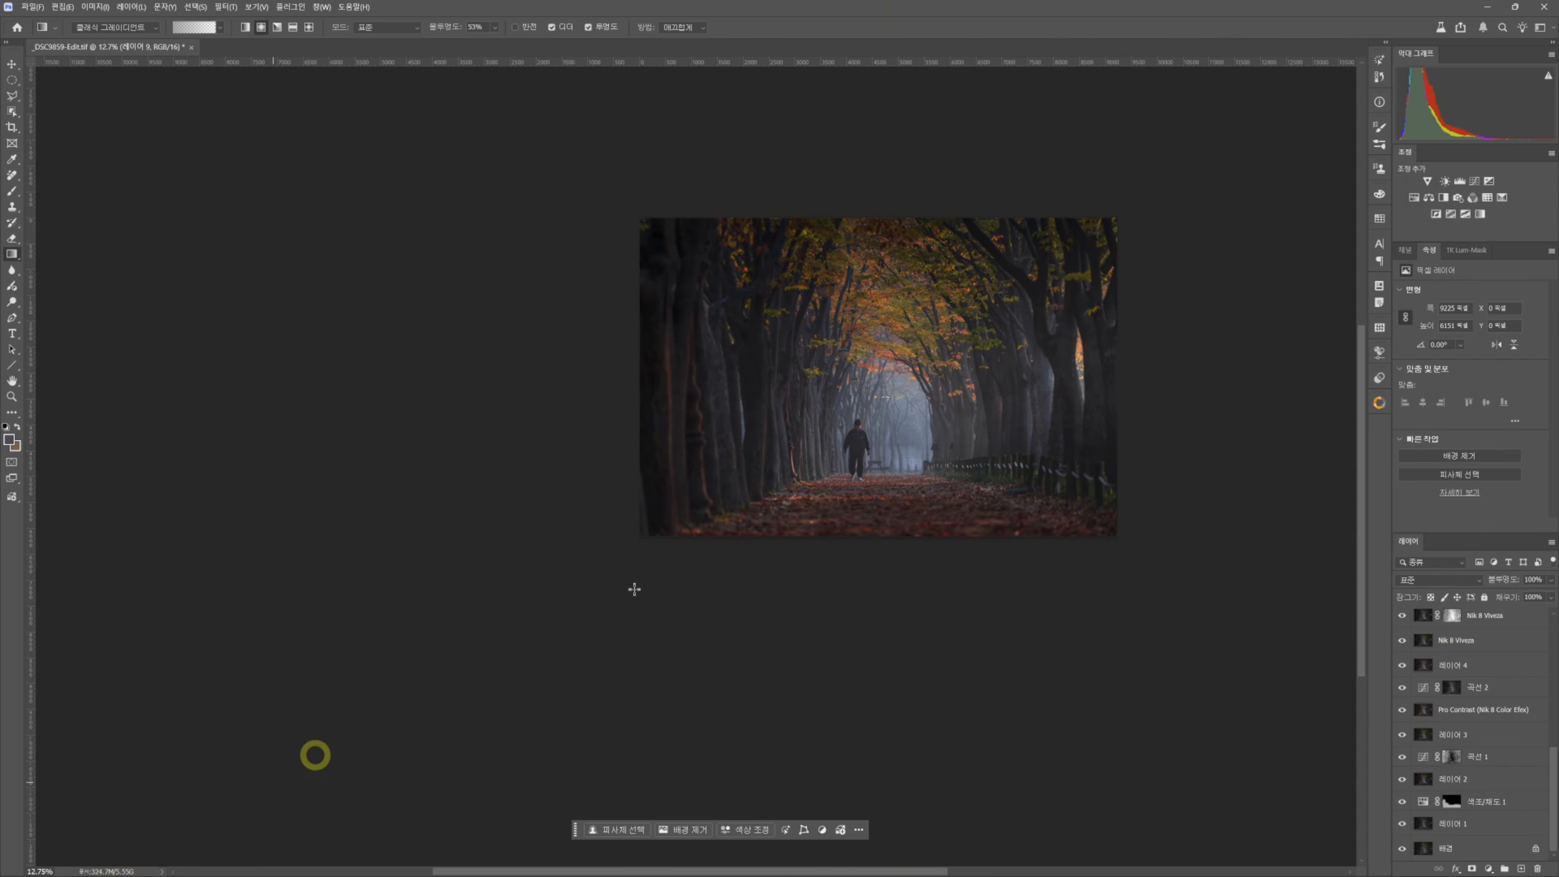
scroll(1060, 328, up, 3)
scroll(1060, 328, up, 1)
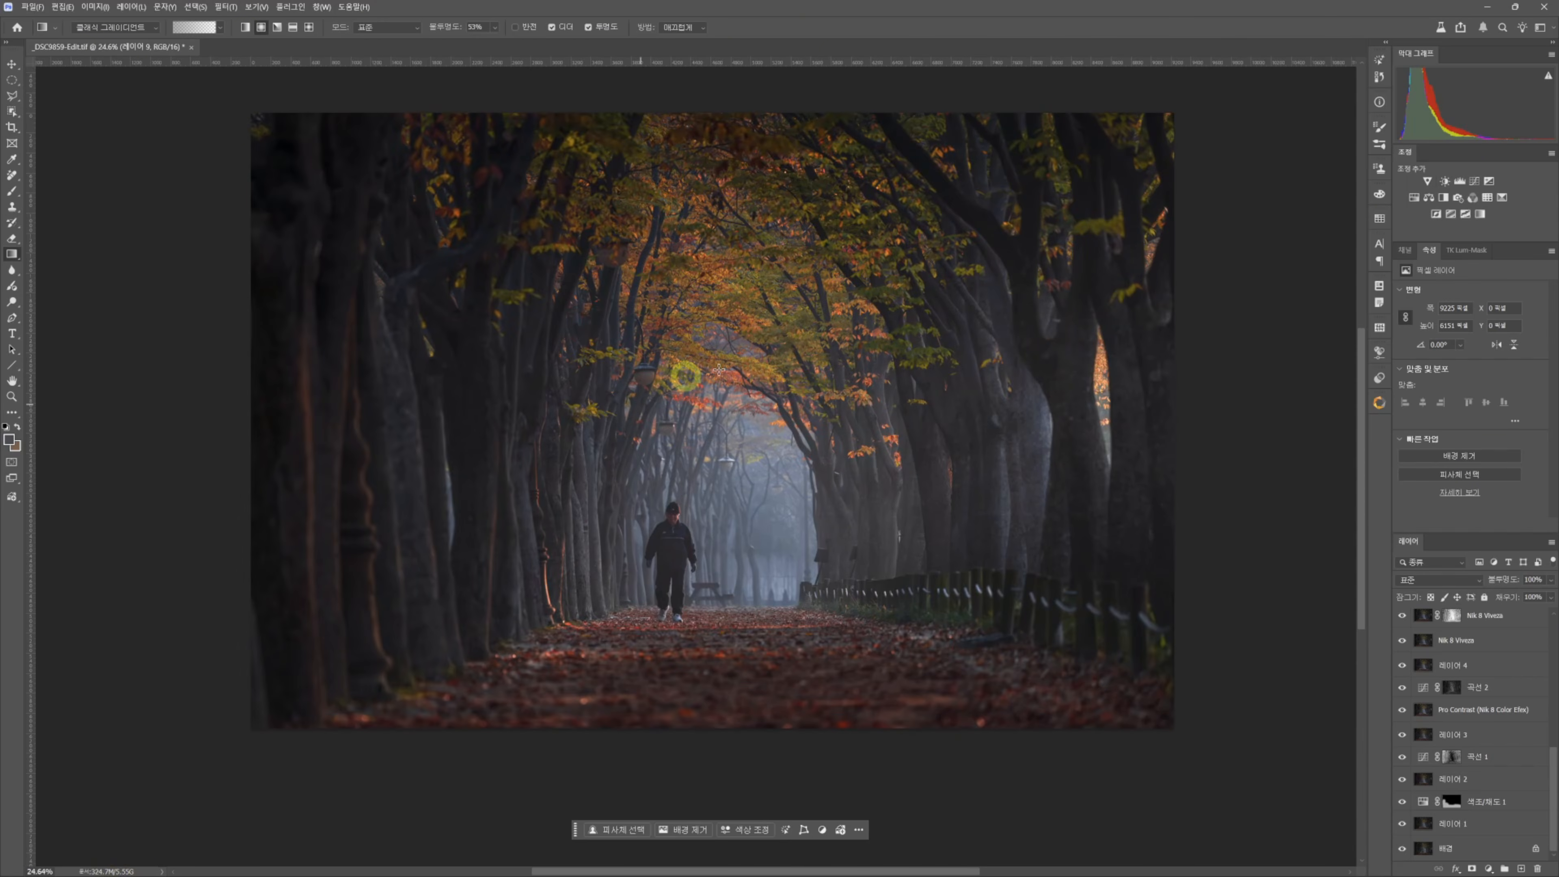
- Merge all the layers above the background into a single layer
scroll(1466, 629, up, 3)
scroll(1465, 630, up, 3)
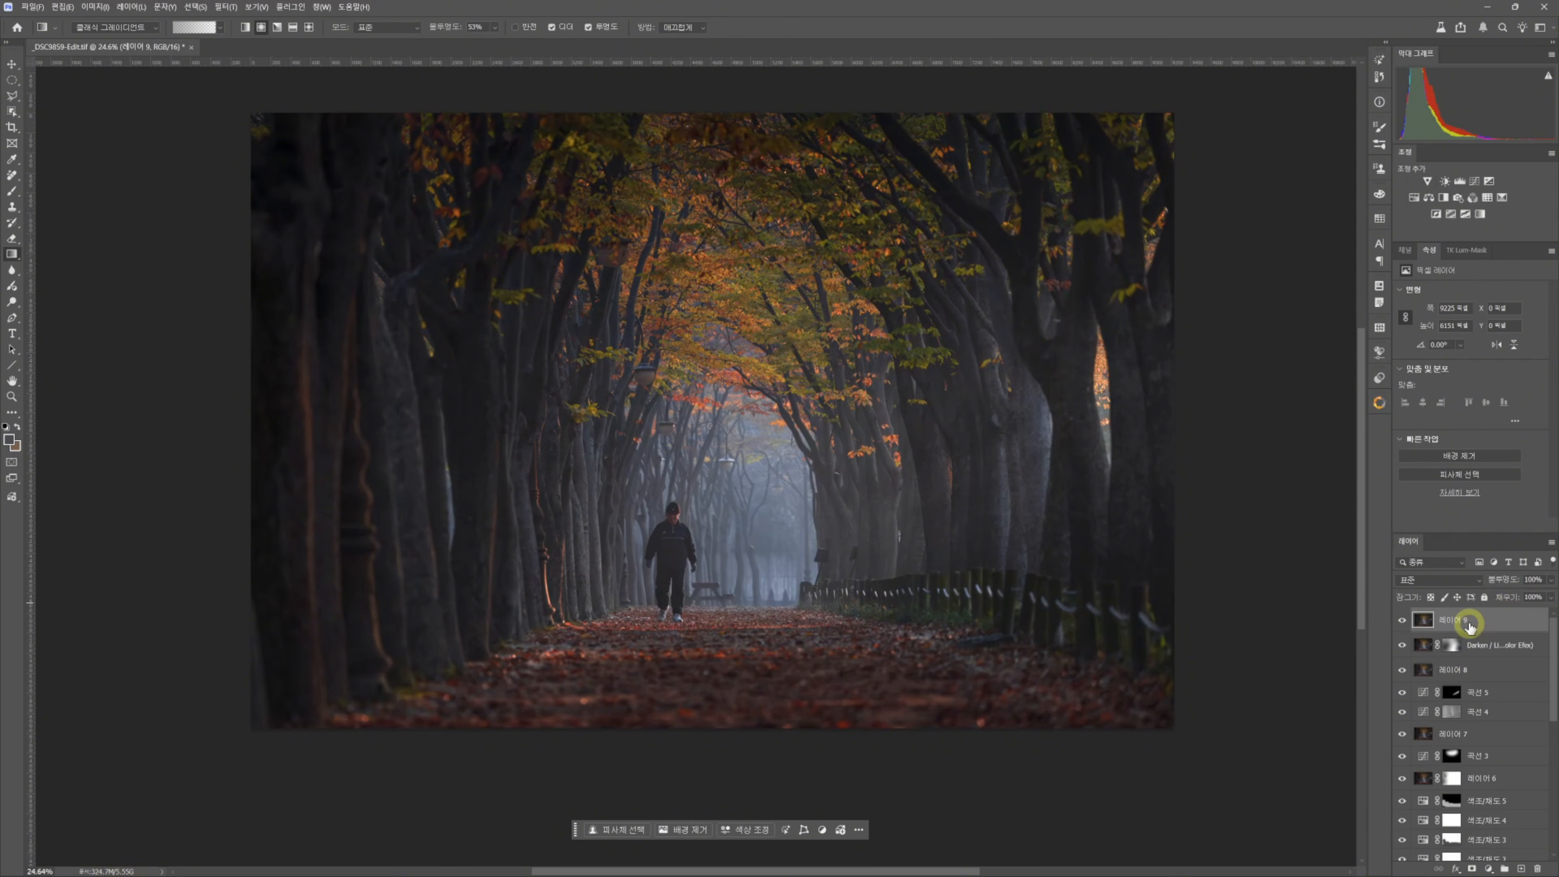
scroll(1468, 615, down, 6)
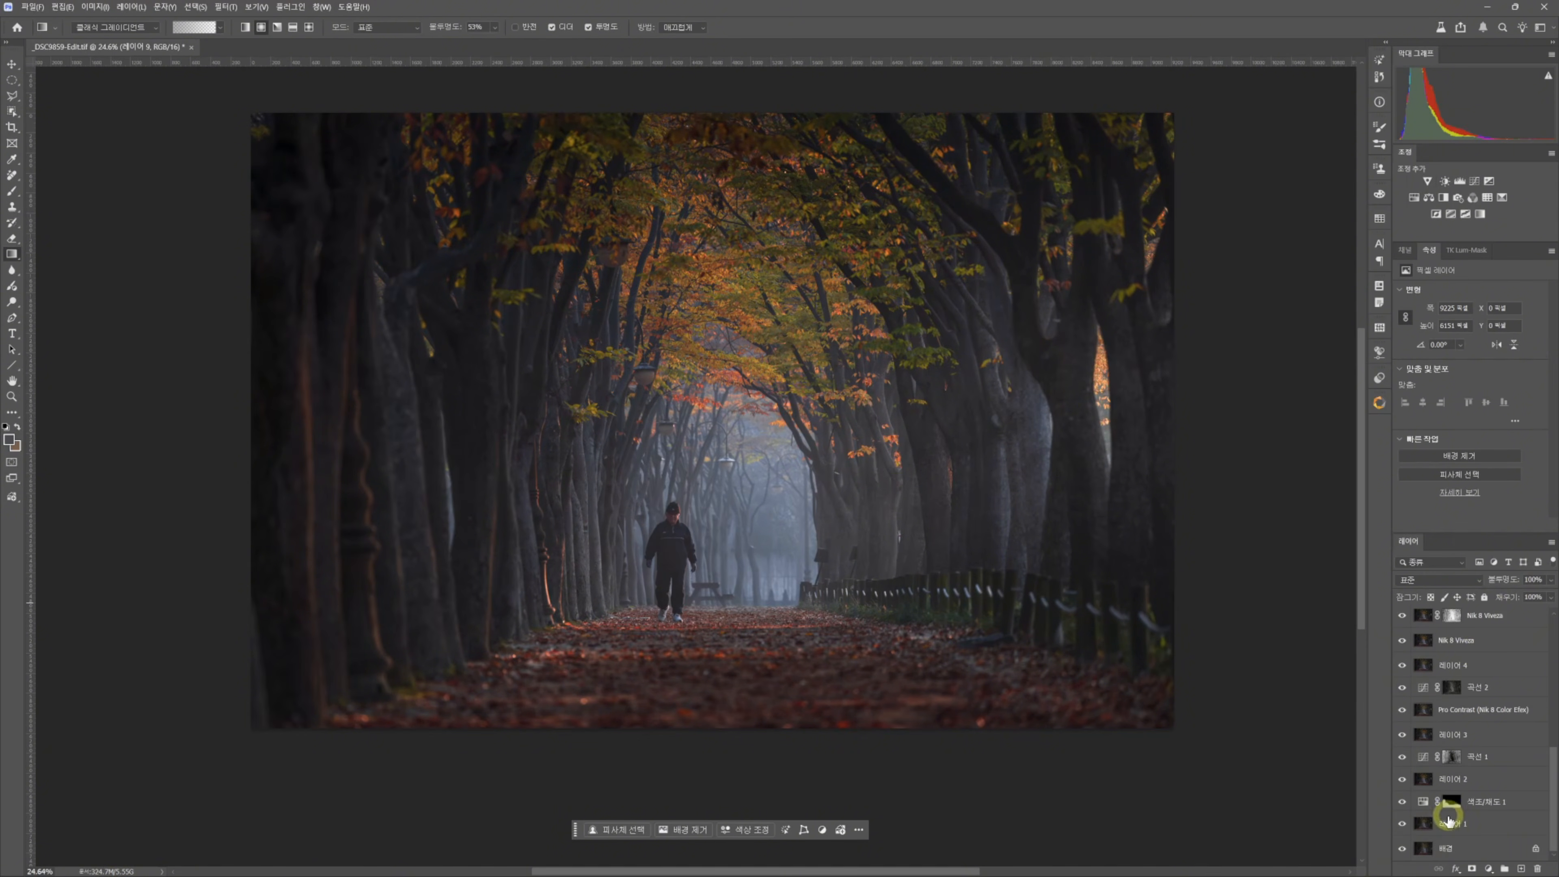
shift+click(1451, 825)
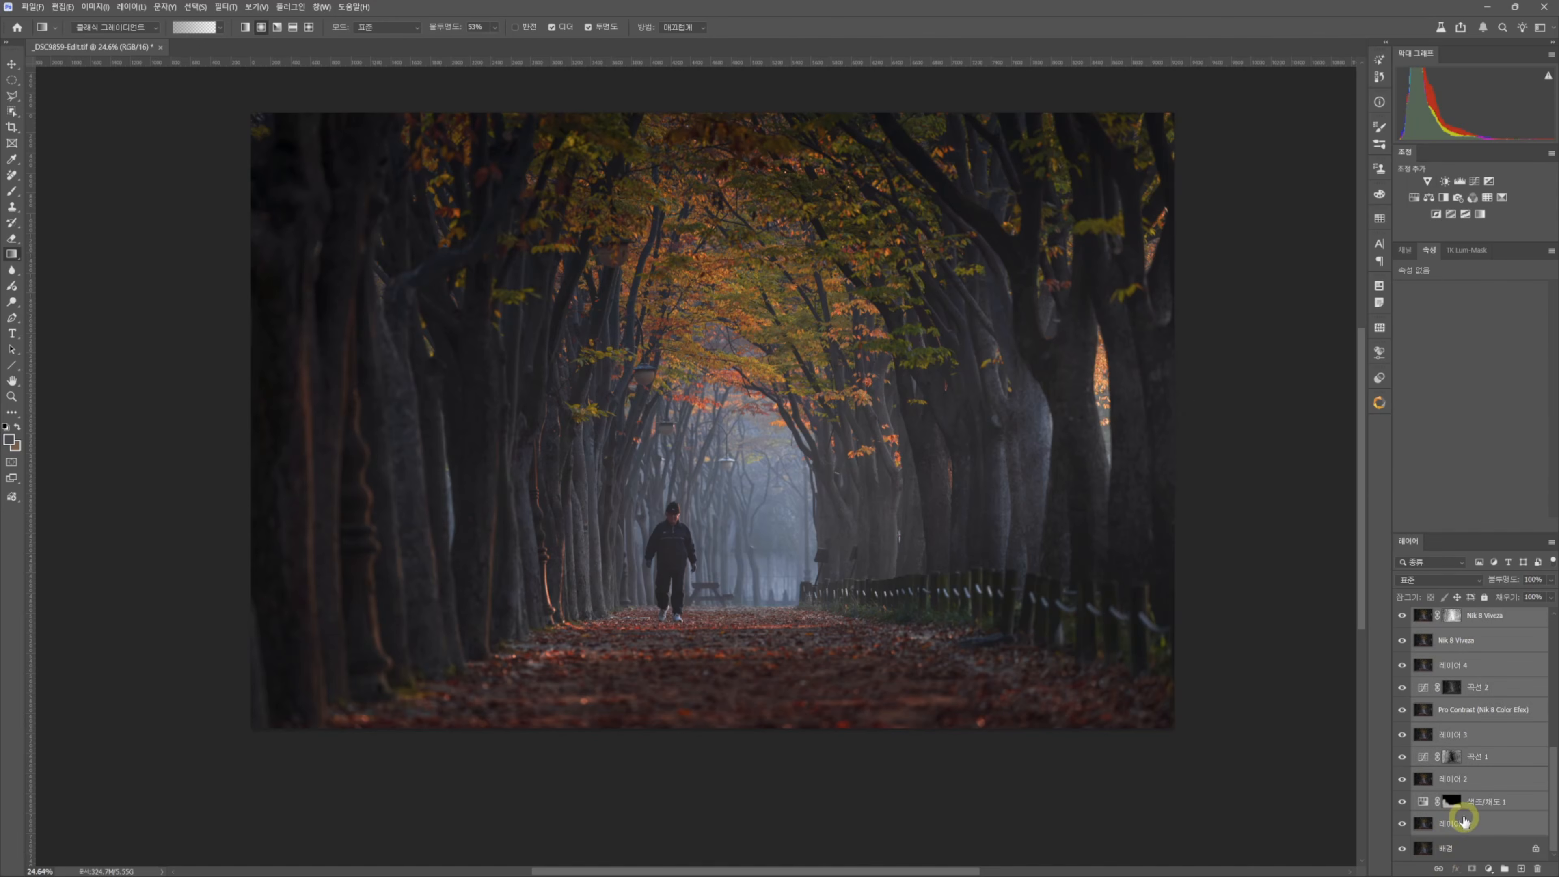
key(ctrl+e)
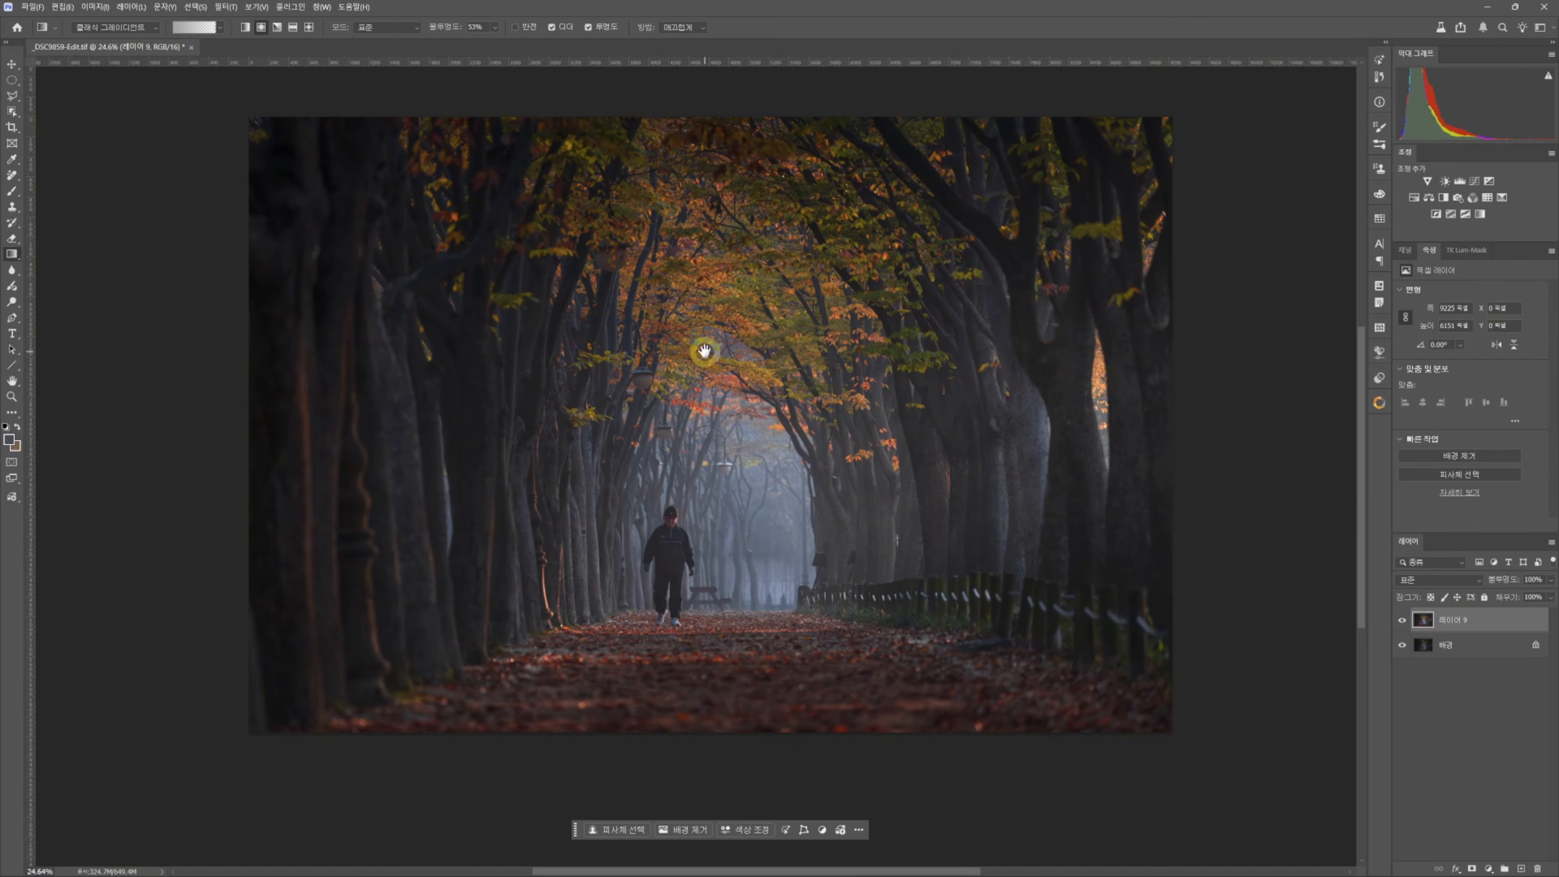
- Stamp the visible result into a new layer above the merged one
drag(705, 350, 702, 386)
key(ctrl+shift+alt+e)
scroll(800, 463, down, 4)
scroll(800, 463, up, 2)
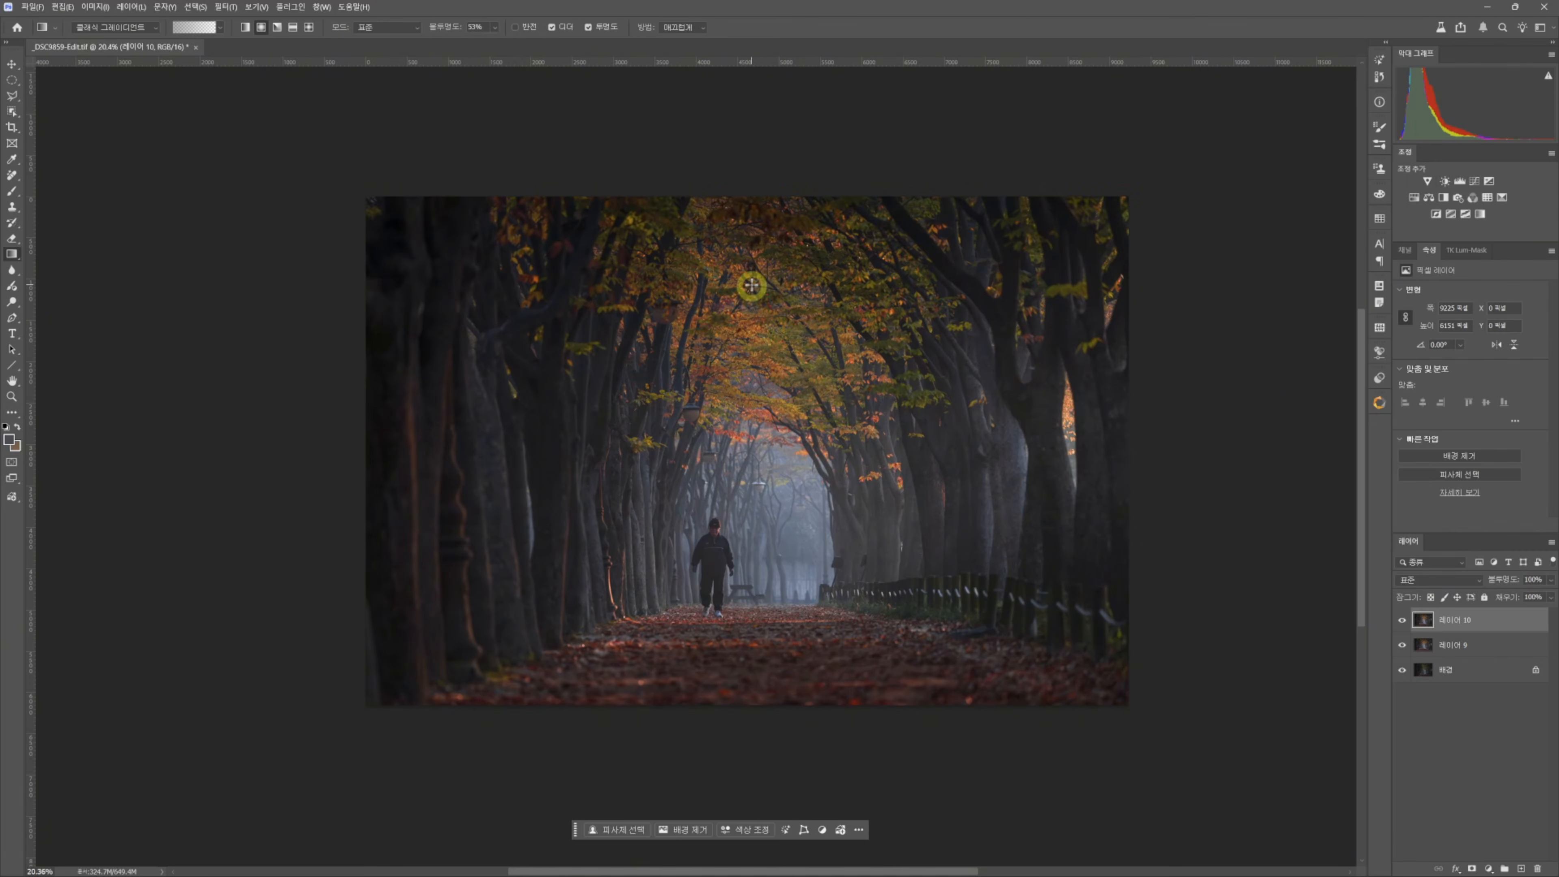
scroll(752, 285, up, 1)
scroll(781, 274, down, 1)
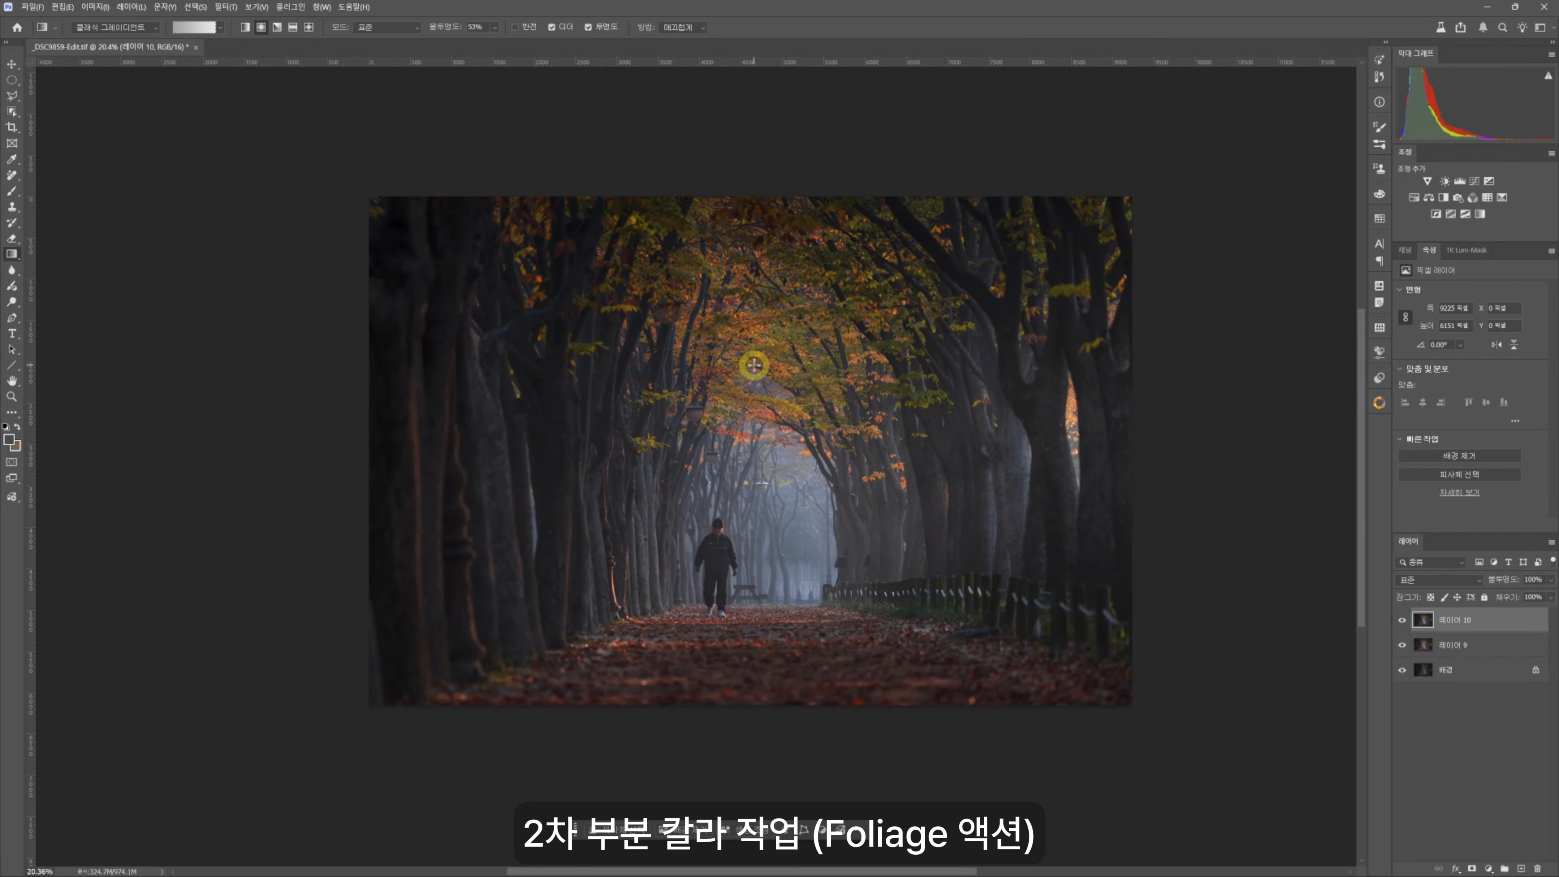
- Run the Foliage Medium action from the Green Foliage set on the new top layer
scroll(734, 331, right, 2)
scroll(757, 347, down, 1)
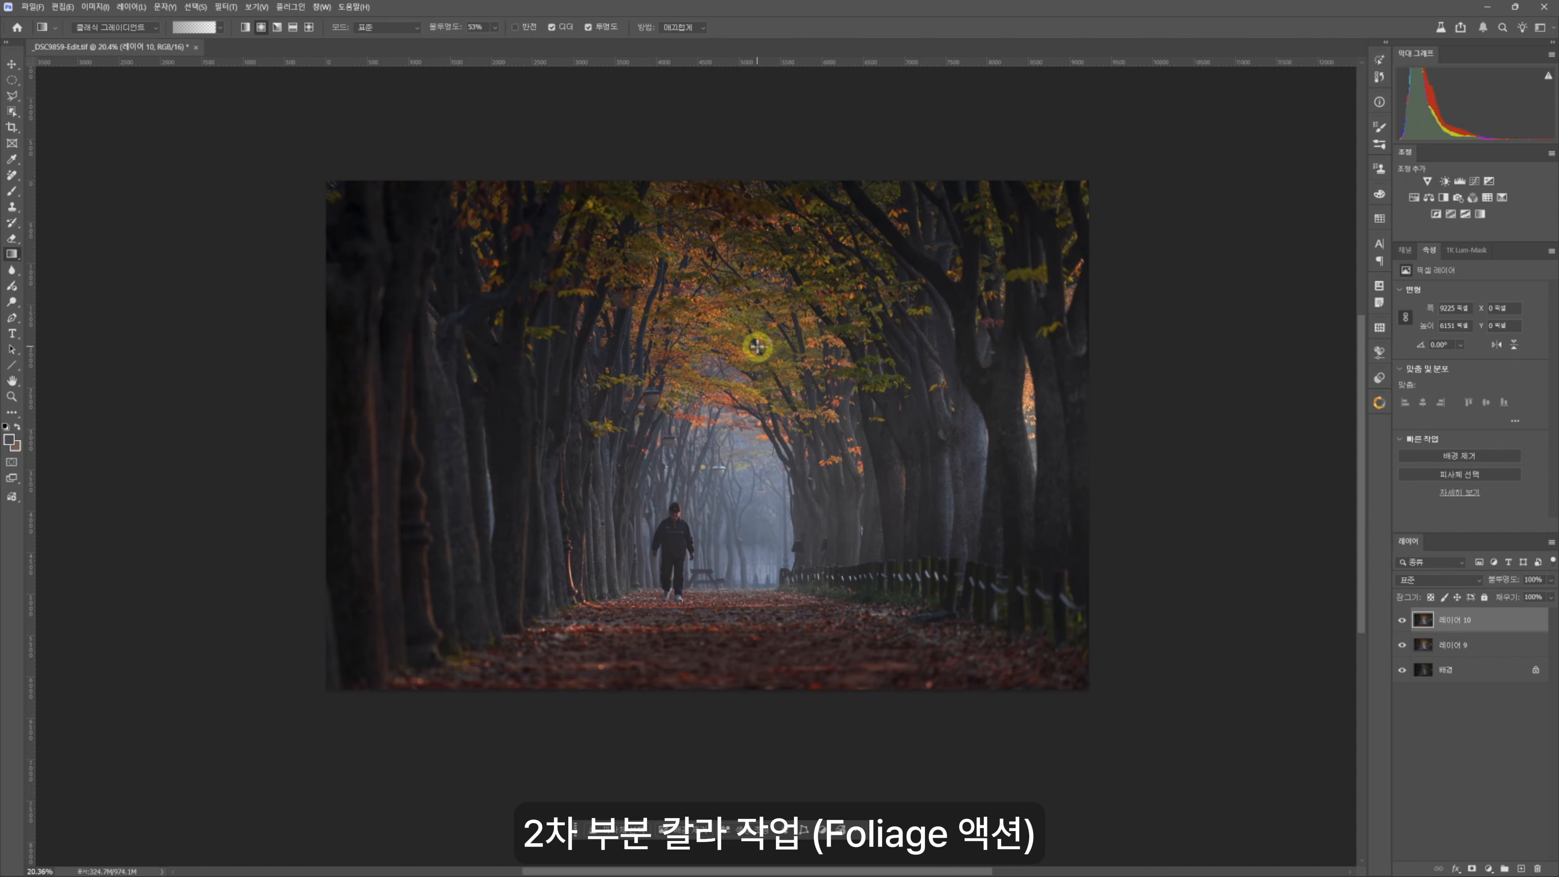
click(1379, 60)
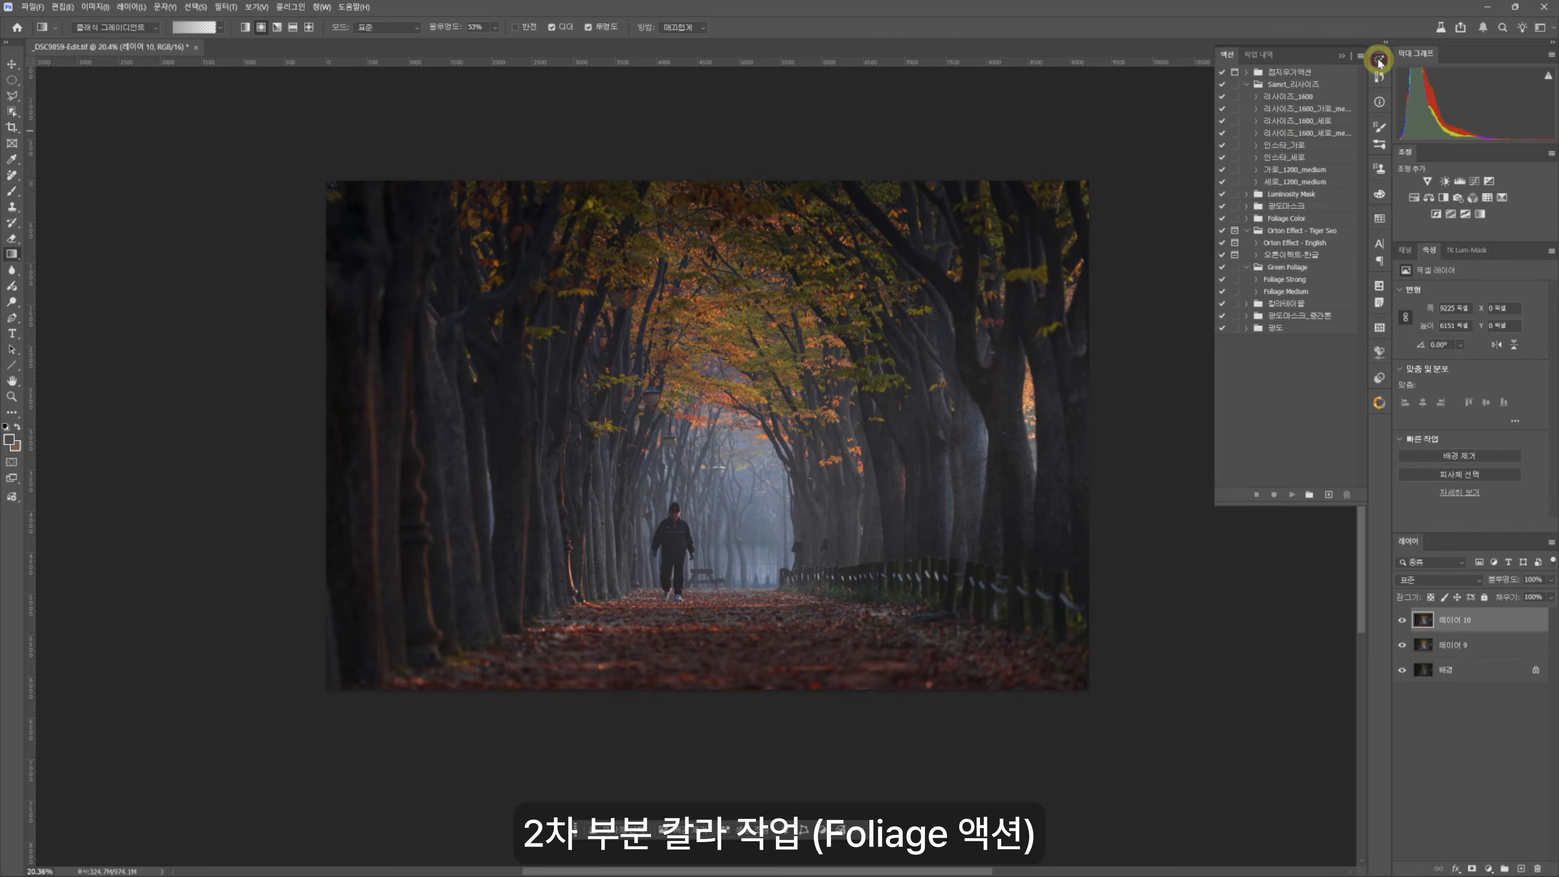
click(1296, 292)
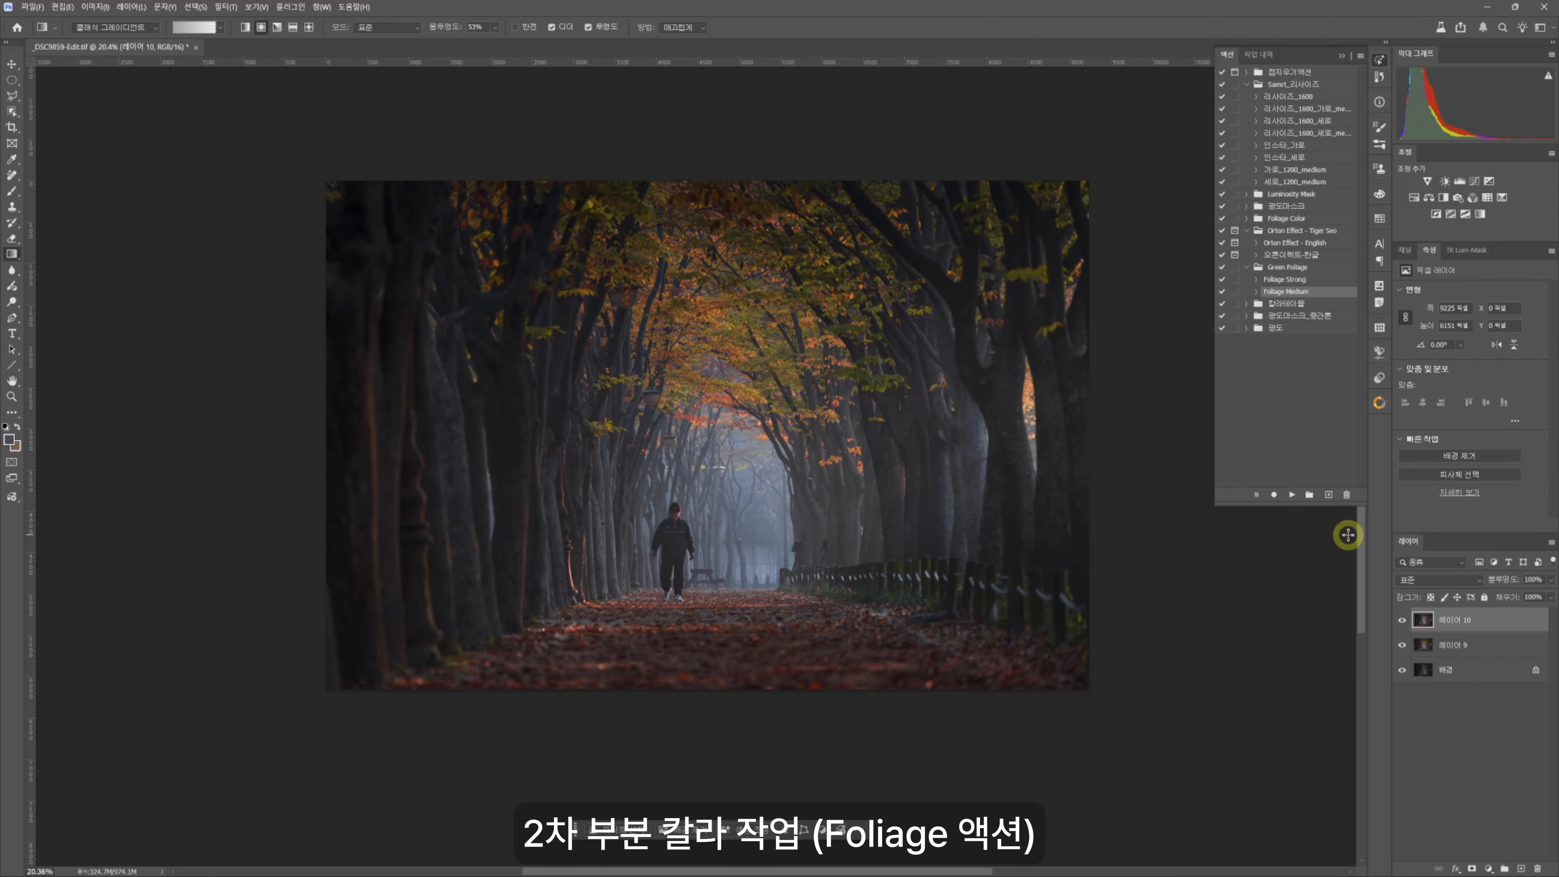
click(1292, 494)
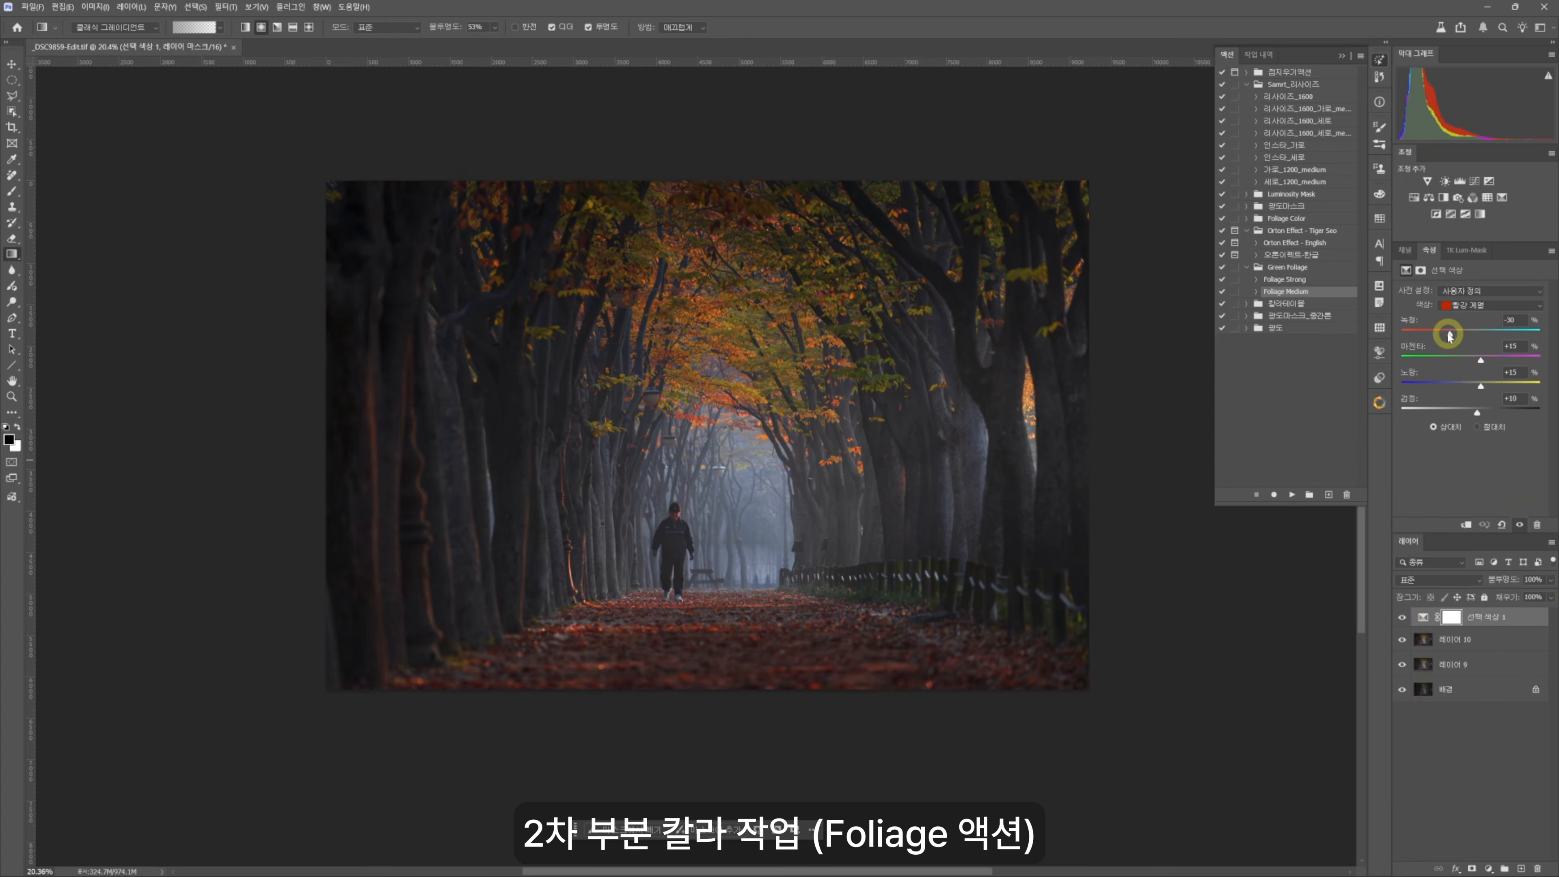
- Set the cyan of the reds to +12% in the foliage Selective Color adjustment
drag(1449, 334, 1471, 335)
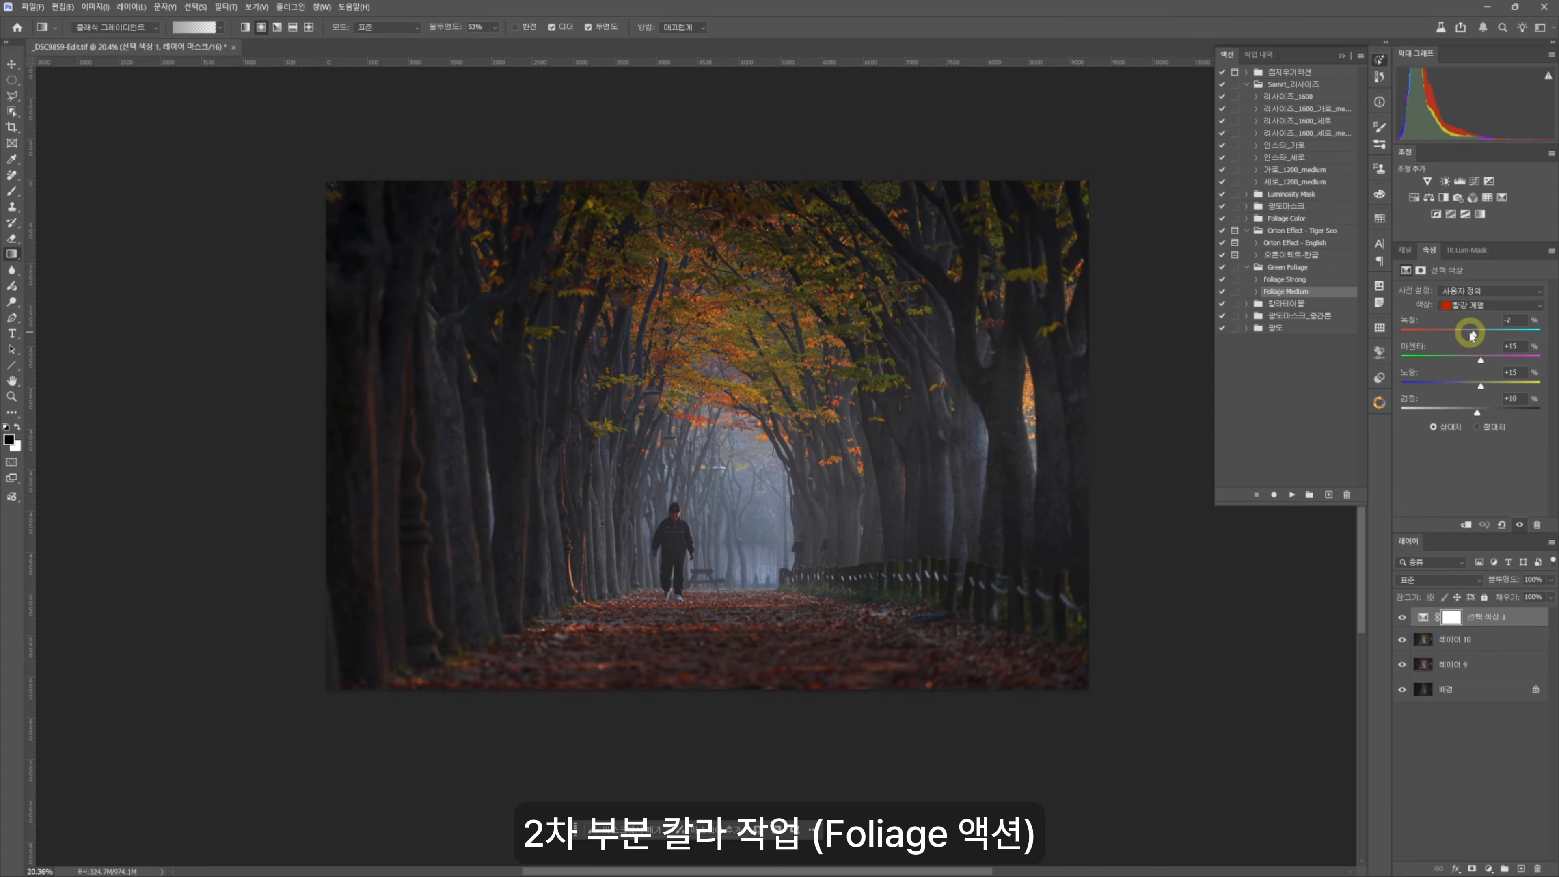
click(1462, 306)
click(1463, 307)
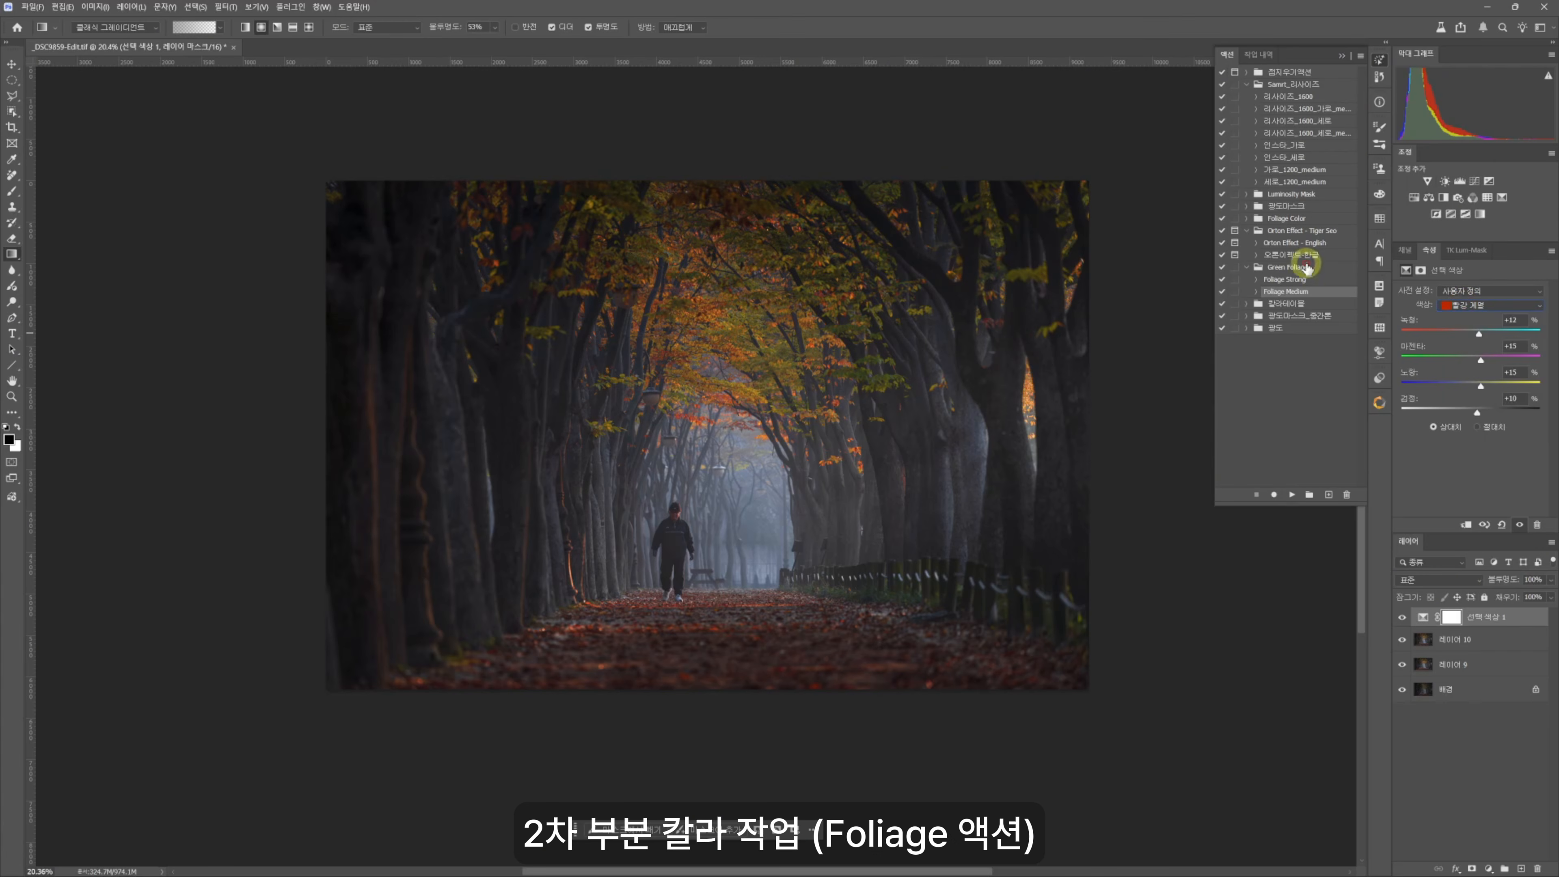
- Look through the yellows and adjust the magenta amount of the greens in the Selective Color adjustment
click(1462, 307)
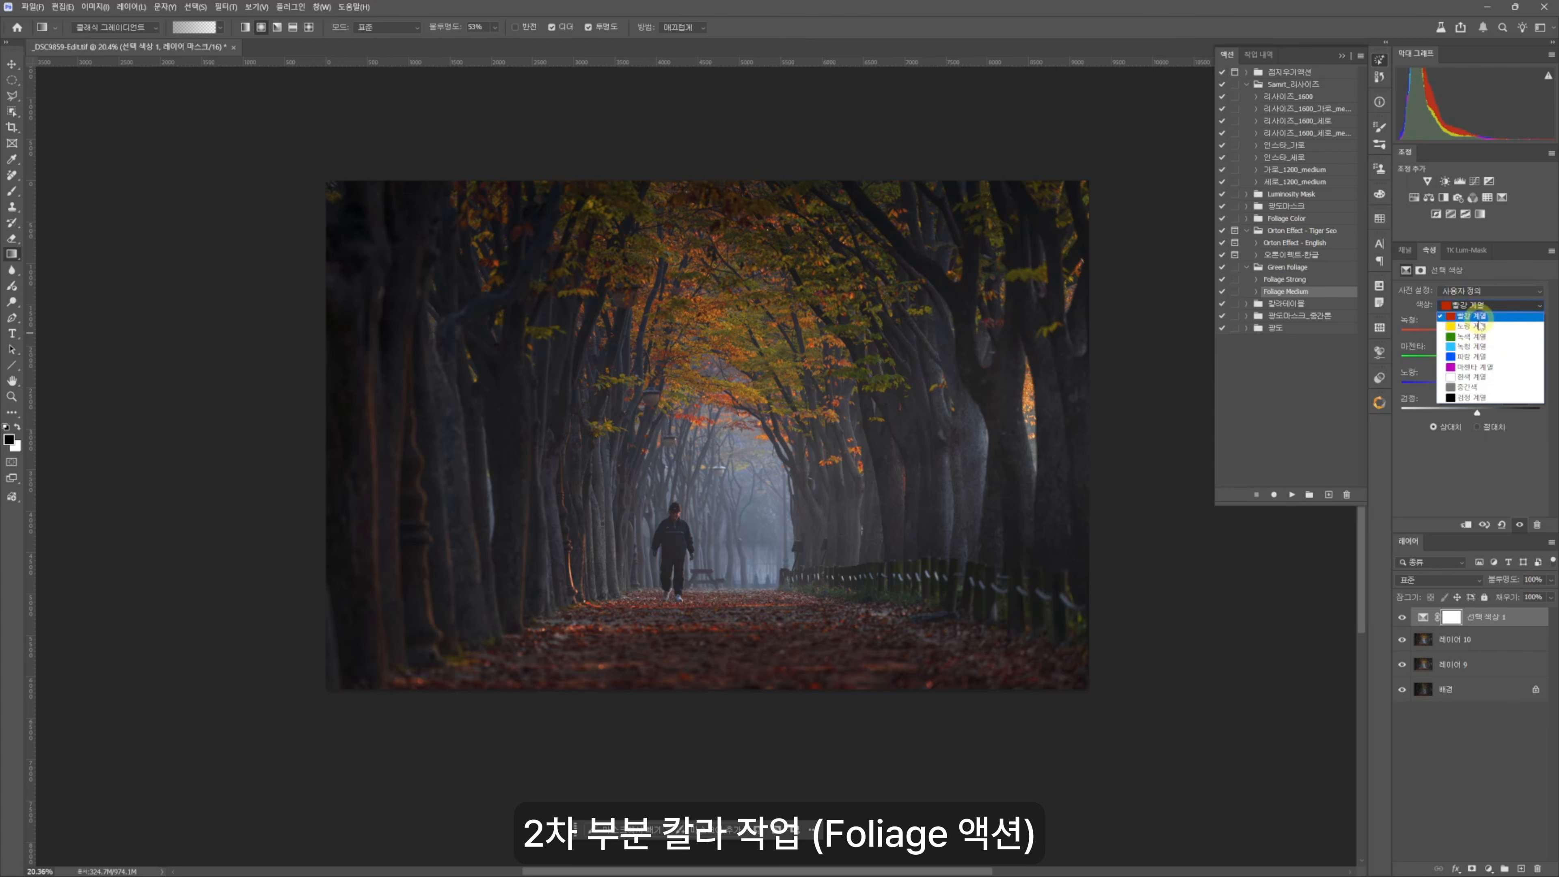
click(1465, 326)
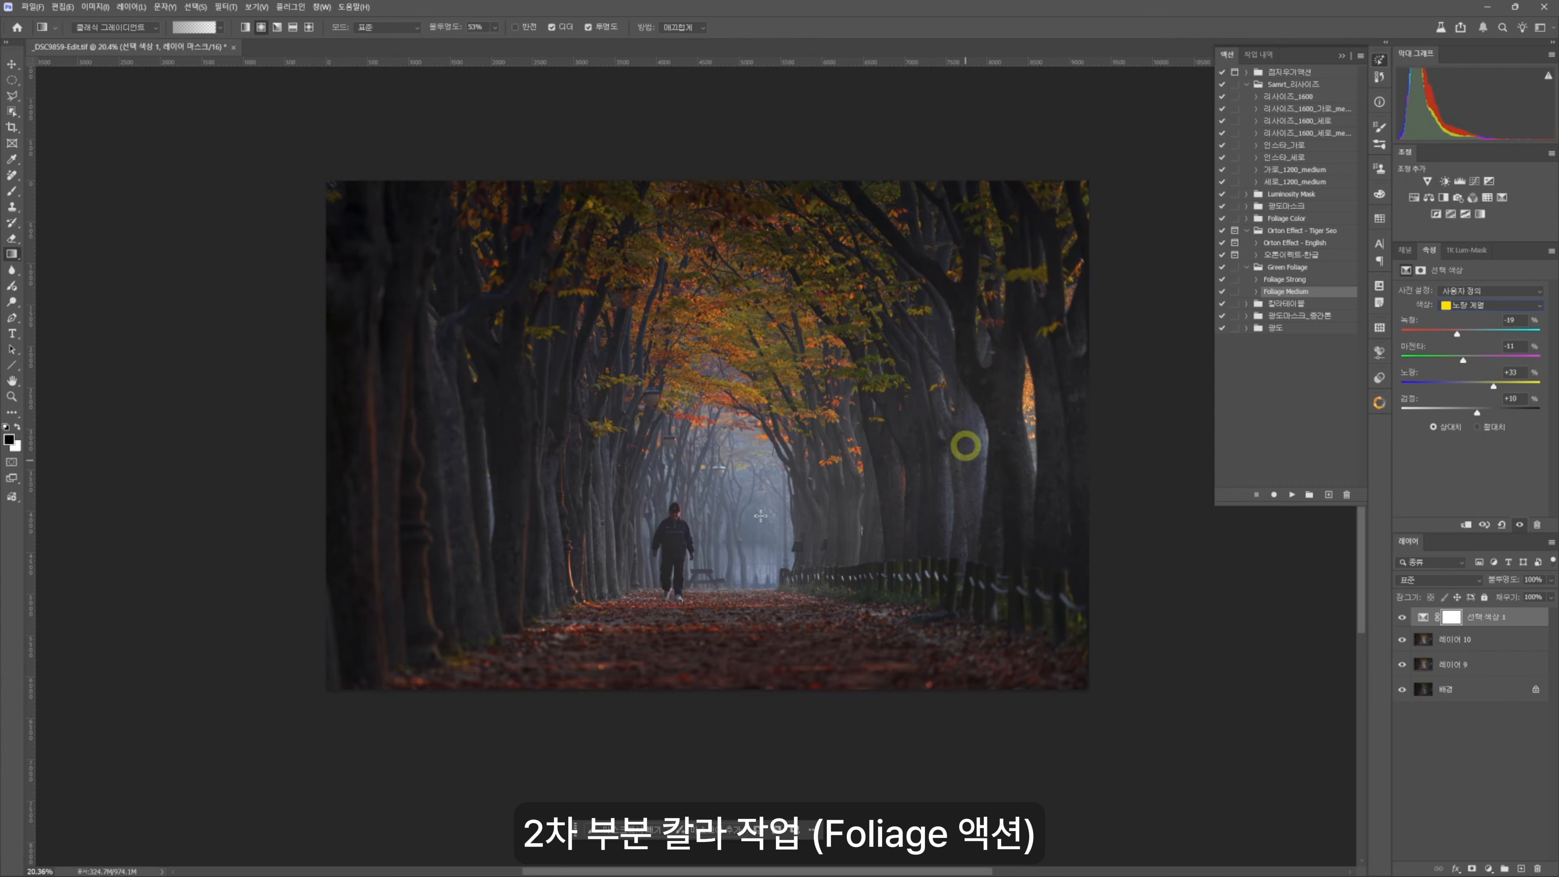
click(1469, 307)
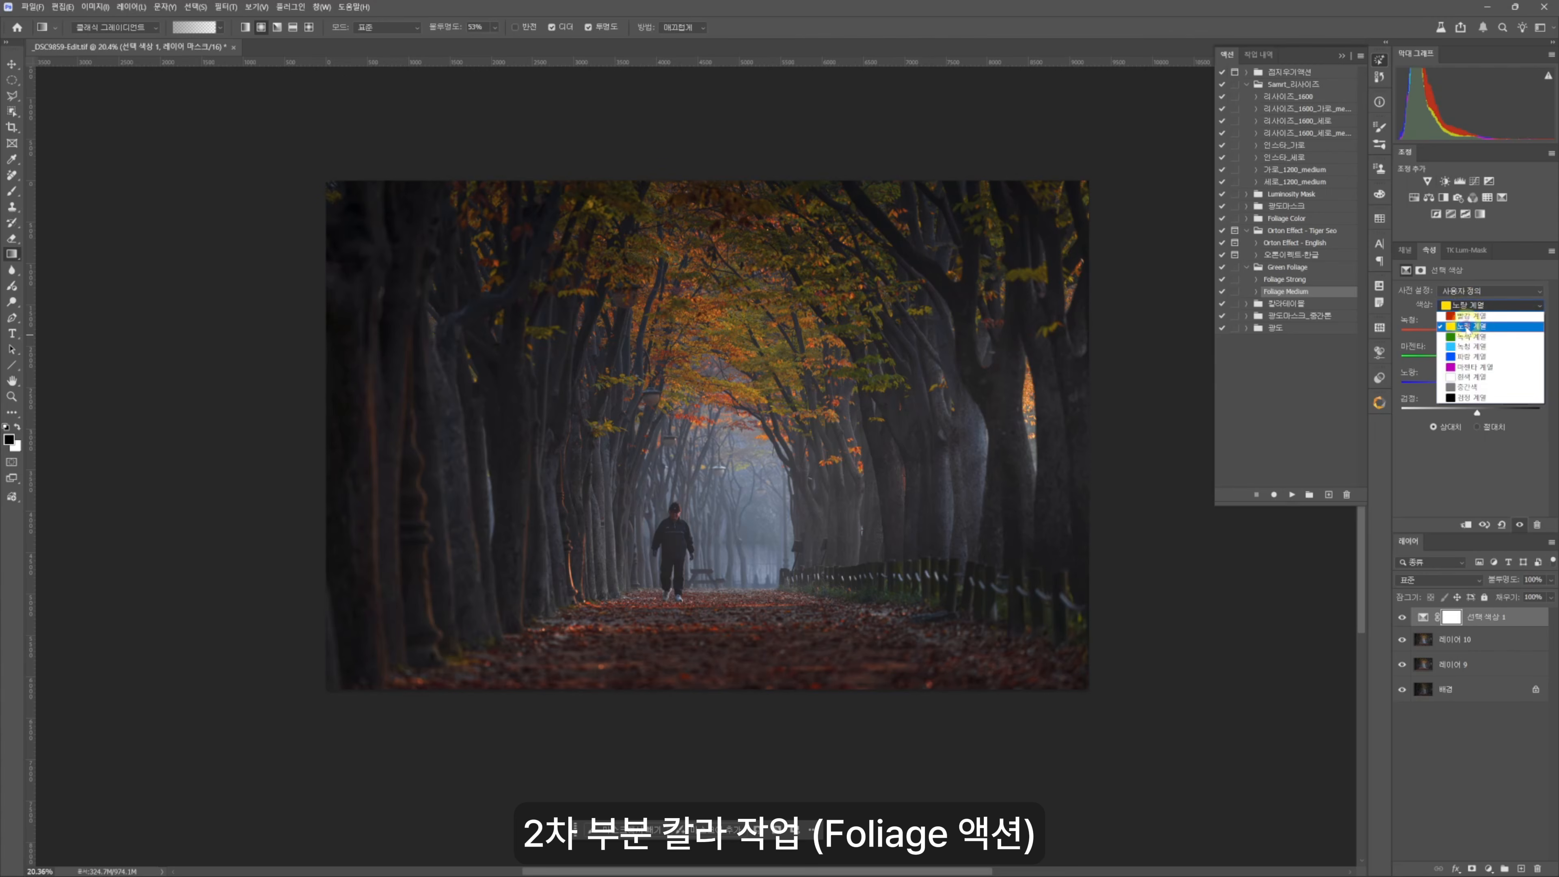
click(1463, 332)
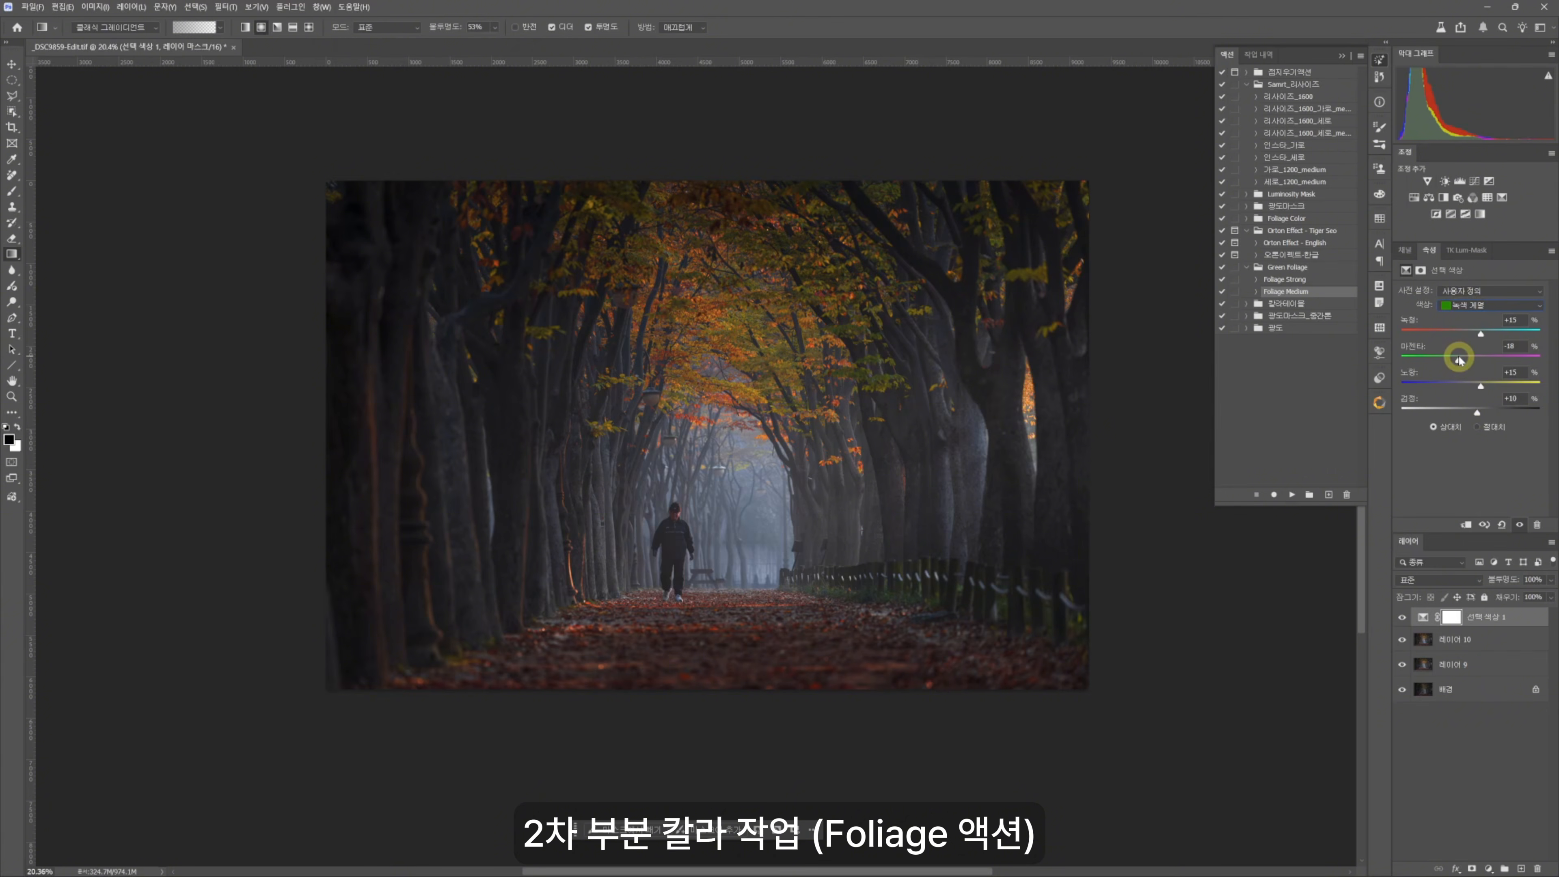
drag(1540, 360, 1471, 359)
- For the yellows, set magenta to -31%, yellow to +16% and black to -4%, and reduce cyan
click(1468, 306)
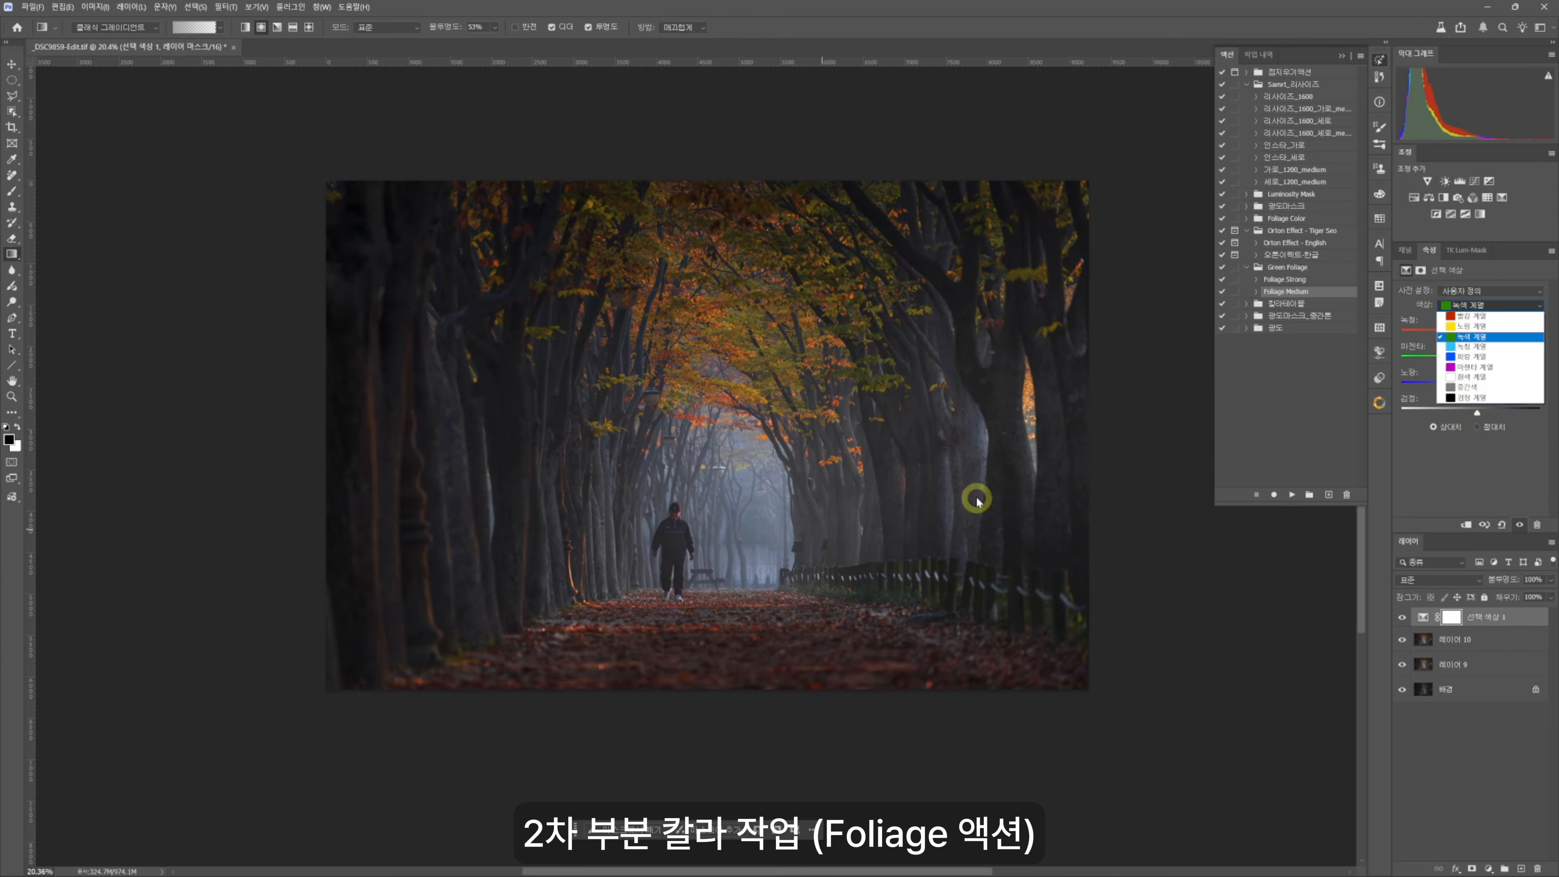
click(1463, 319)
drag(1493, 385, 1556, 376)
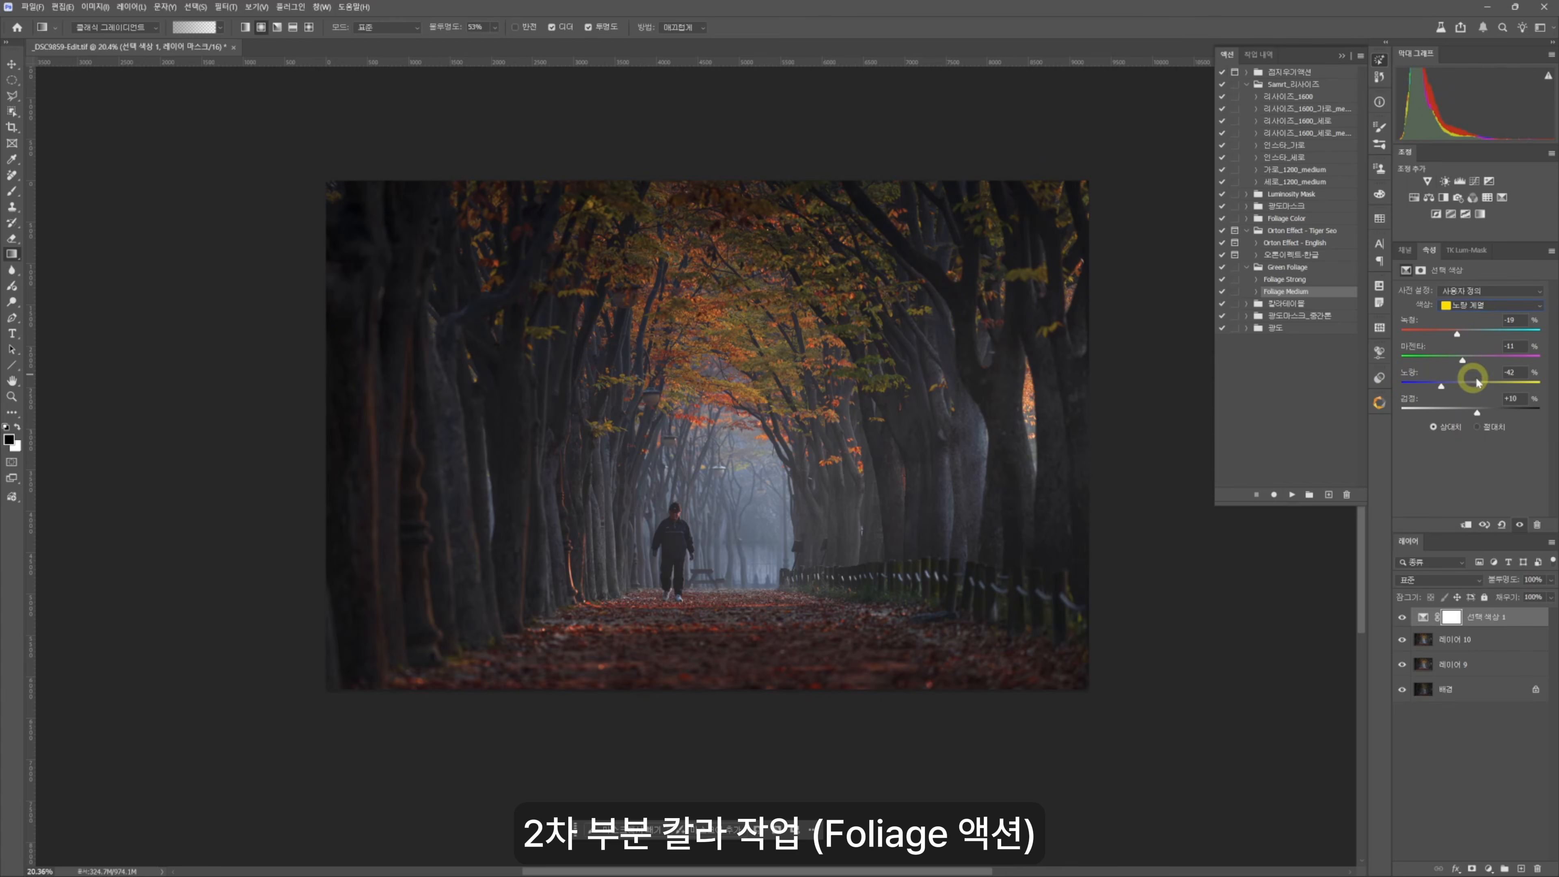
drag(1450, 366, 1450, 363)
drag(1457, 335, 1454, 338)
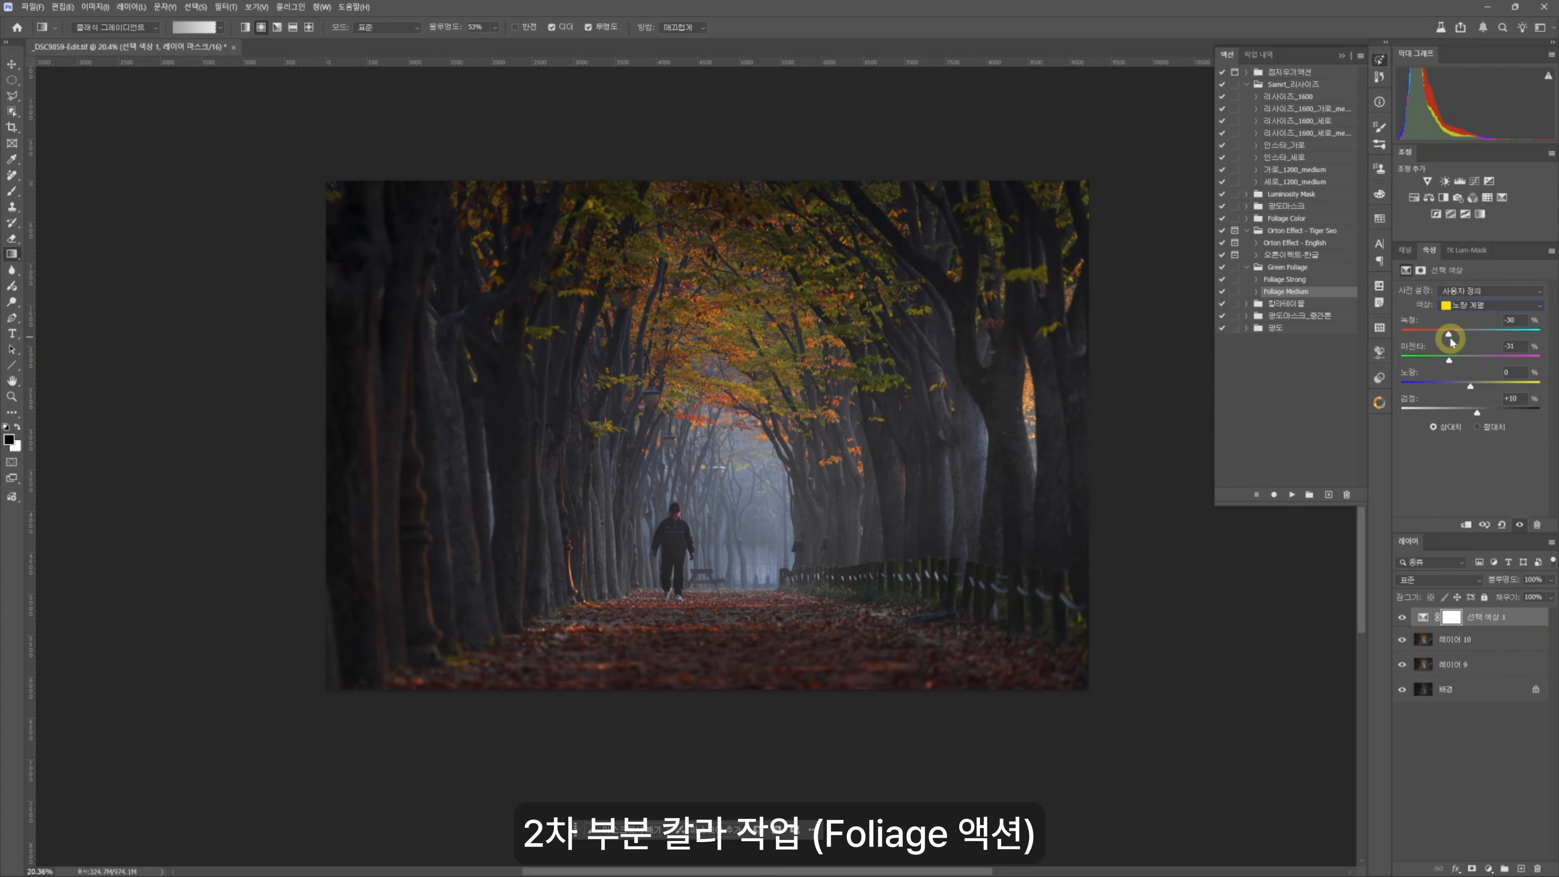
drag(1477, 412, 1468, 412)
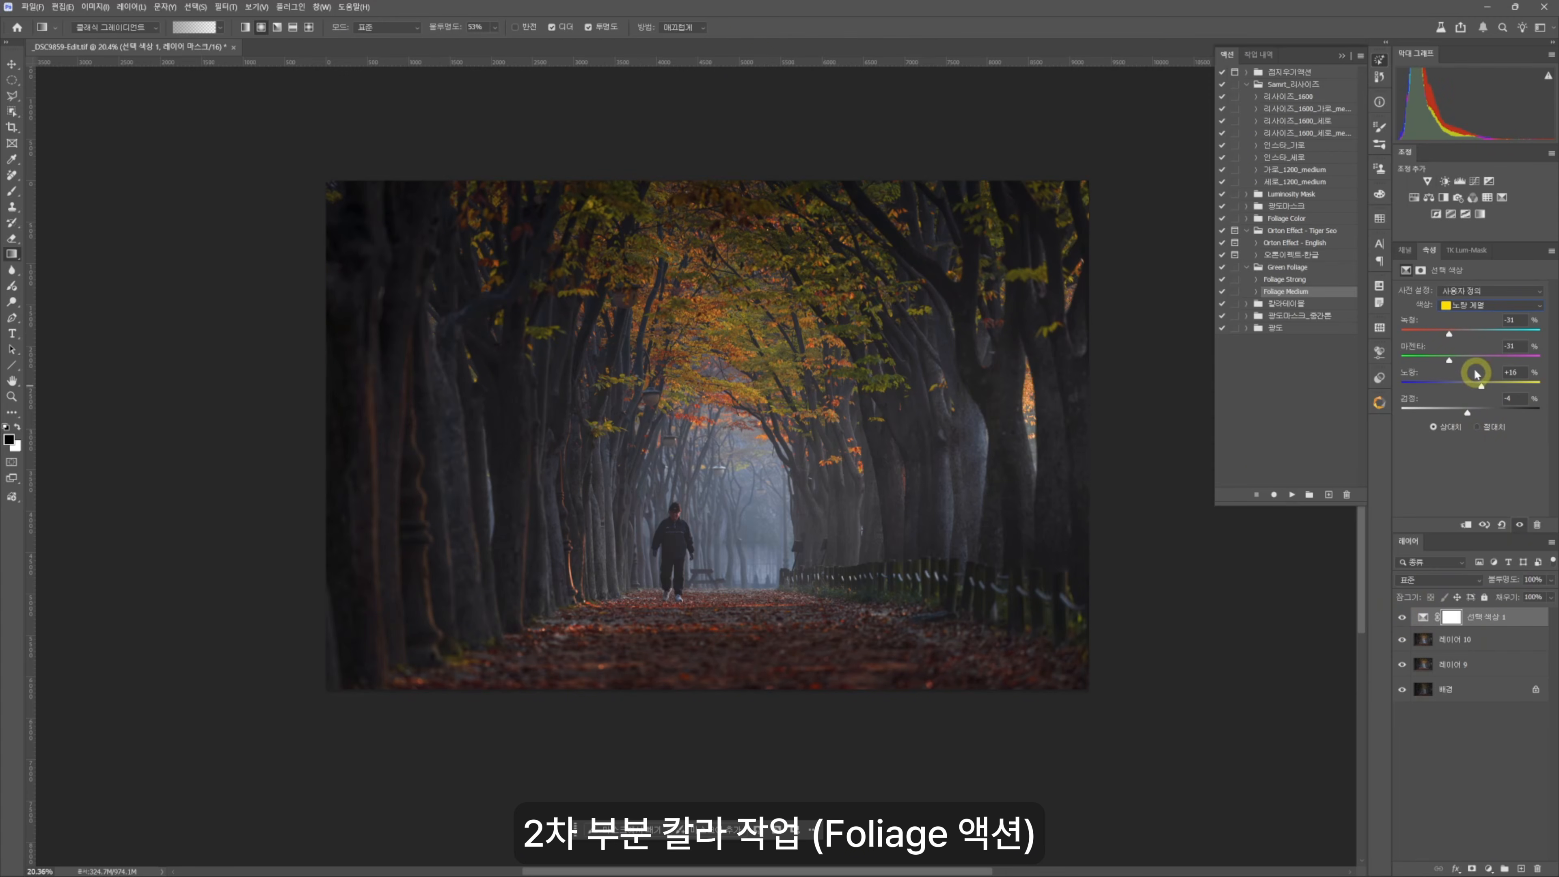
drag(1449, 334, 1456, 334)
- Set the reds to cyan -3%, magenta +23% and yellow +37%, and compare the photo with and without the adjustment
drag(1500, 386, 1496, 386)
drag(1483, 360, 1468, 338)
click(1403, 617)
click(1403, 618)
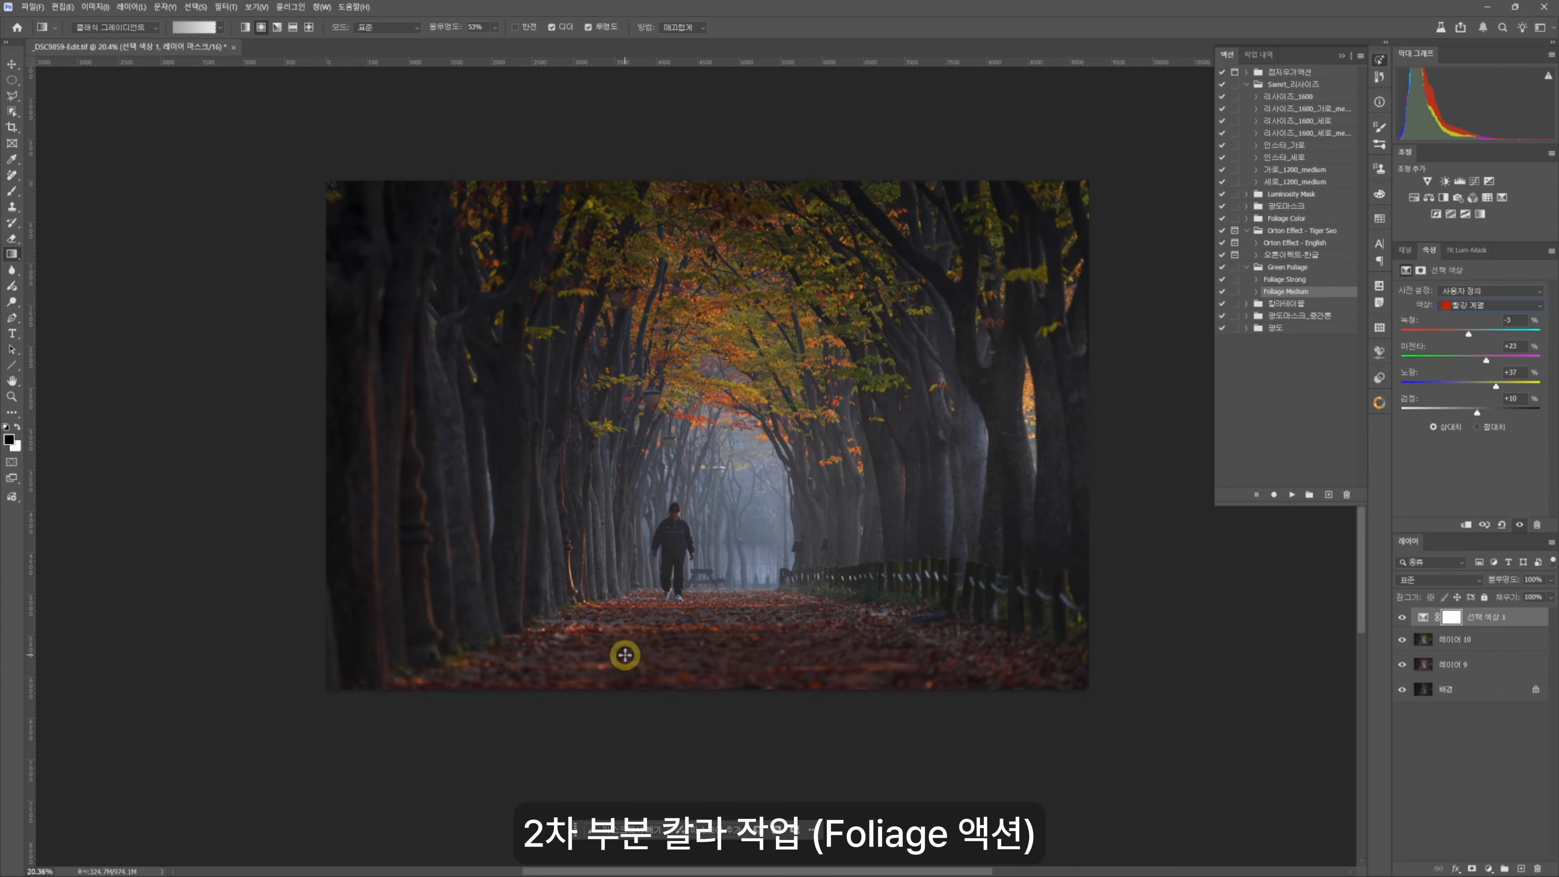
- Paint black on the Selective Color mask over the leaf-covered path along the photo's lower edge
key(b)
mouse_move(640, 627)
mouse_down()
mouse_move(934, 678)
mouse_move(1082, 625)
mouse_move(975, 694)
mouse_up()
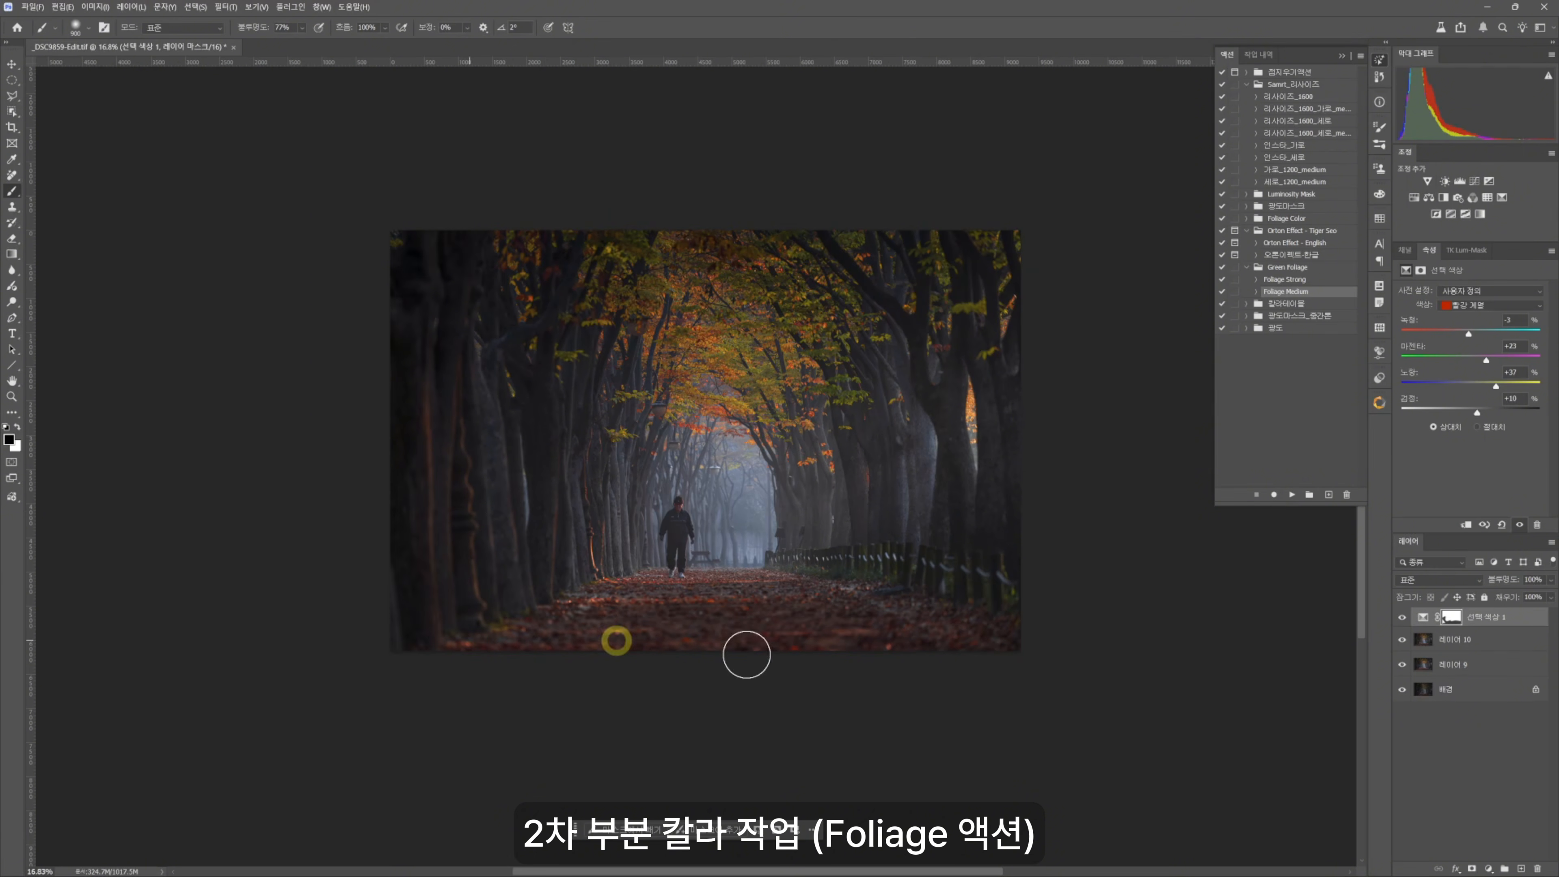
scroll(673, 689, up, 1)
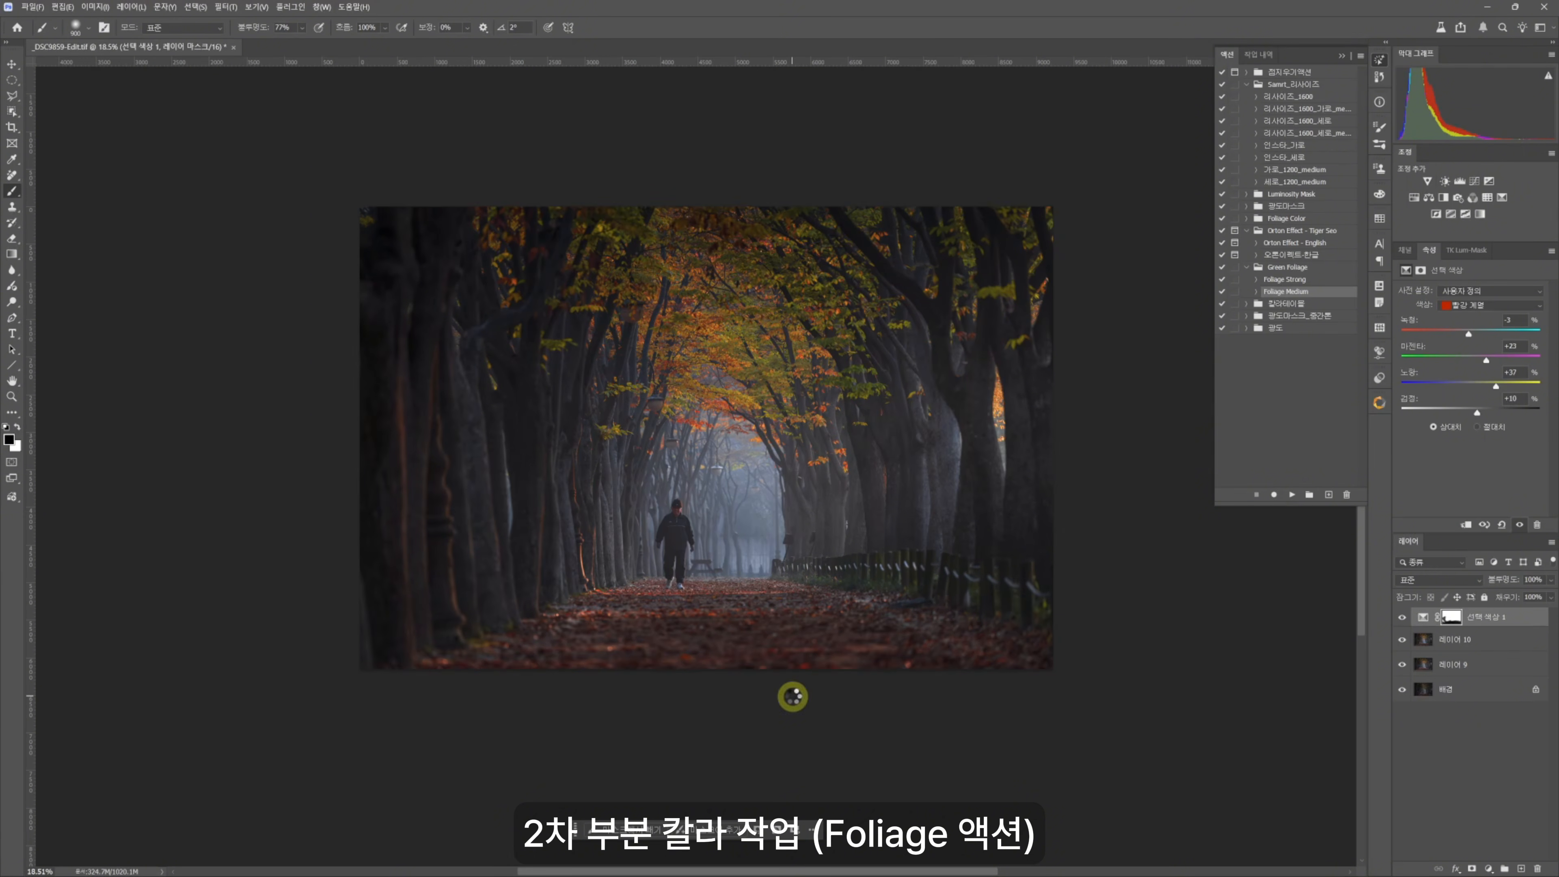
- Stamp all visible layers into a new top layer and compare the result with the original background
key(ctrl+alt+shift+e)
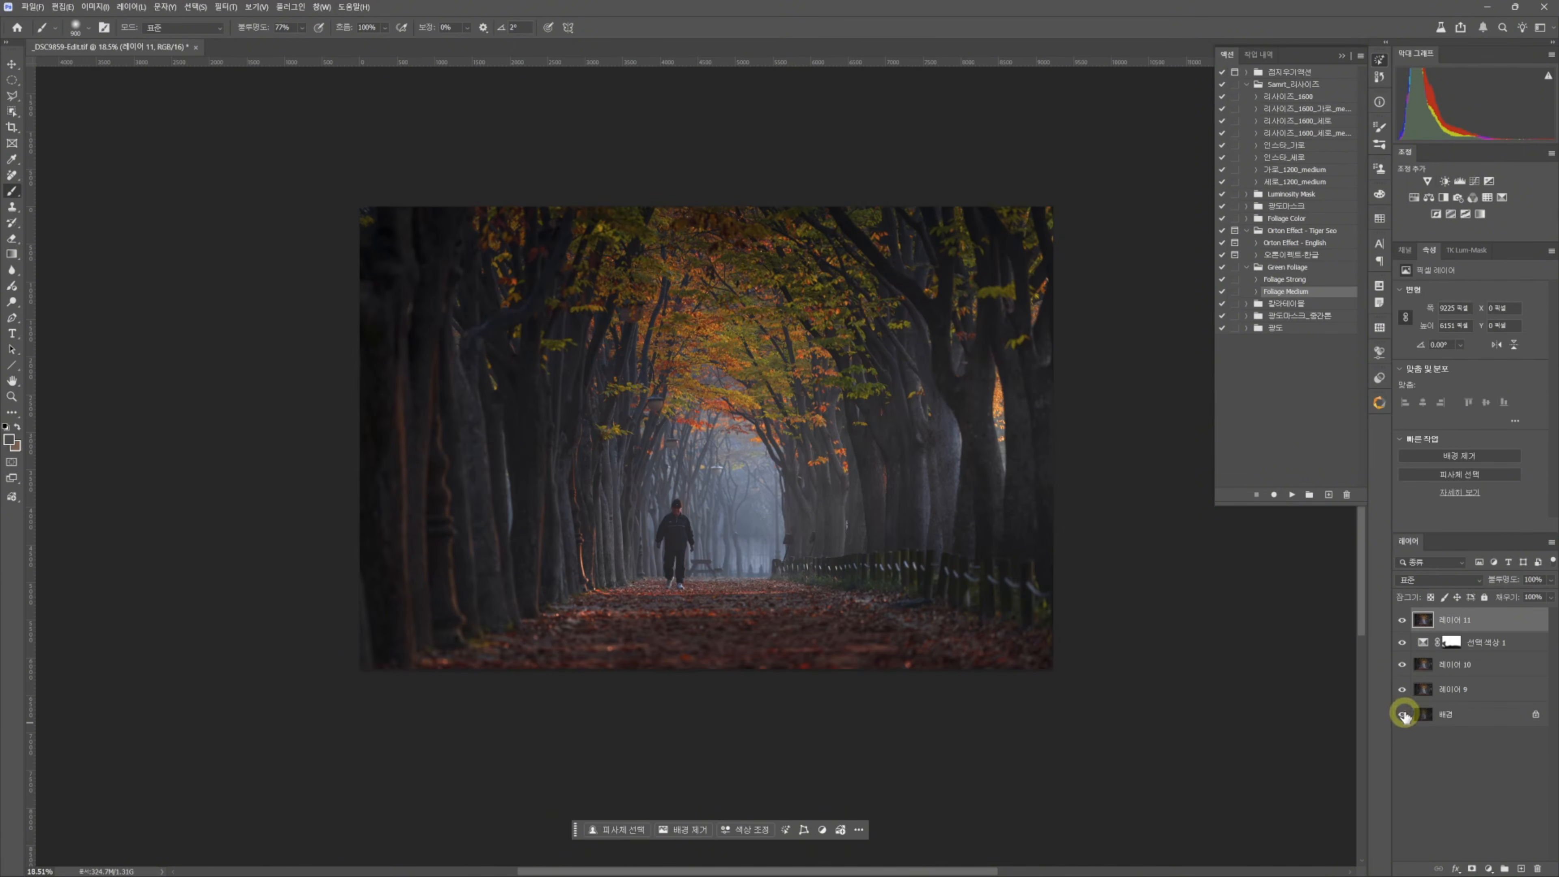
alt+click(1402, 716)
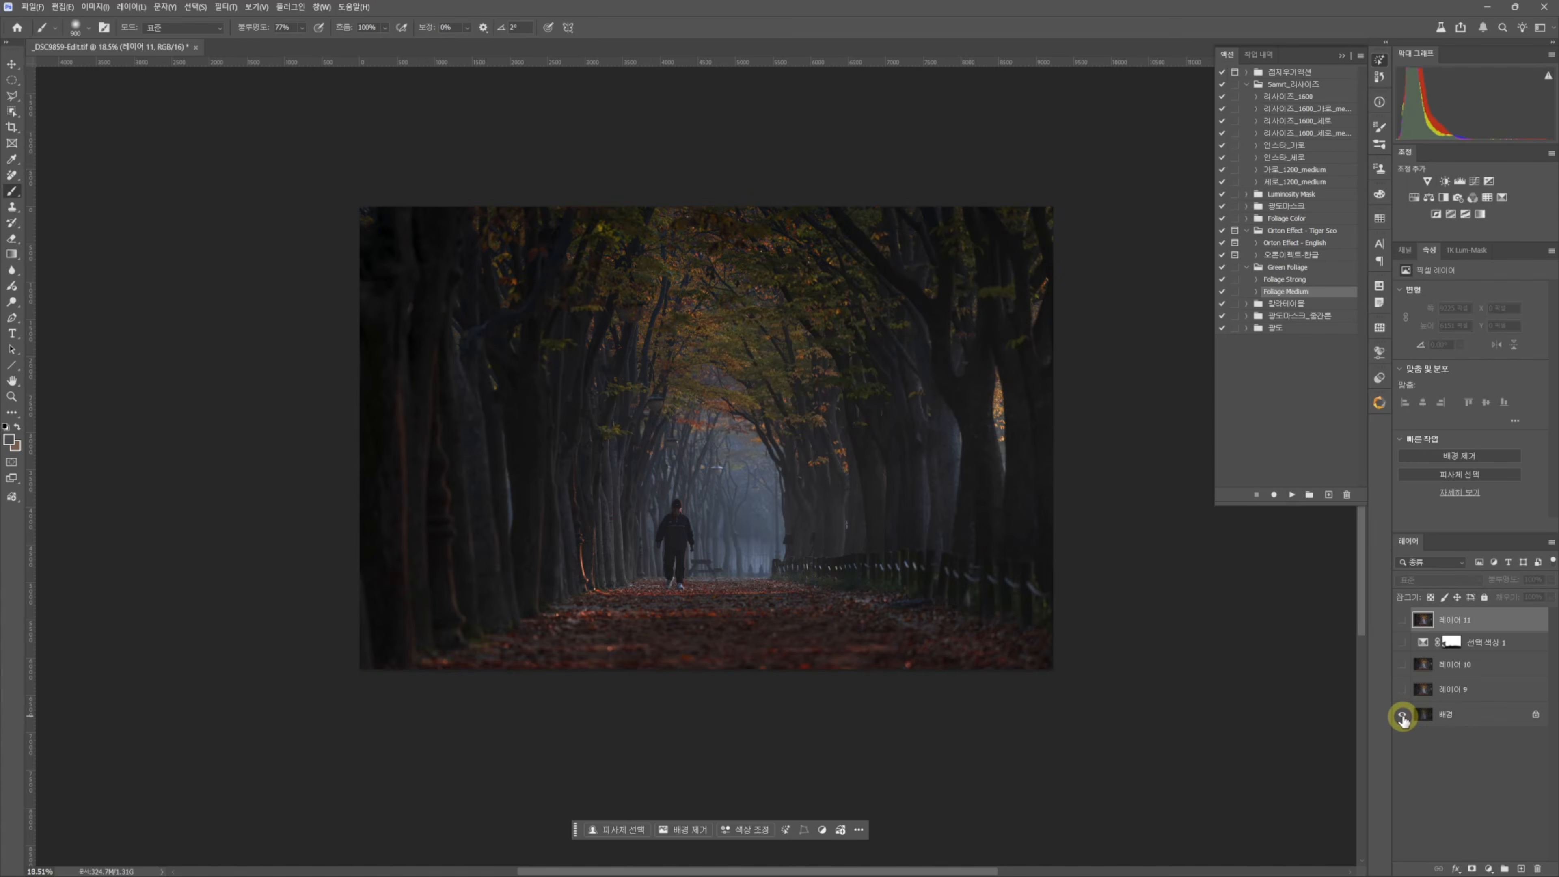
alt+click(1402, 716)
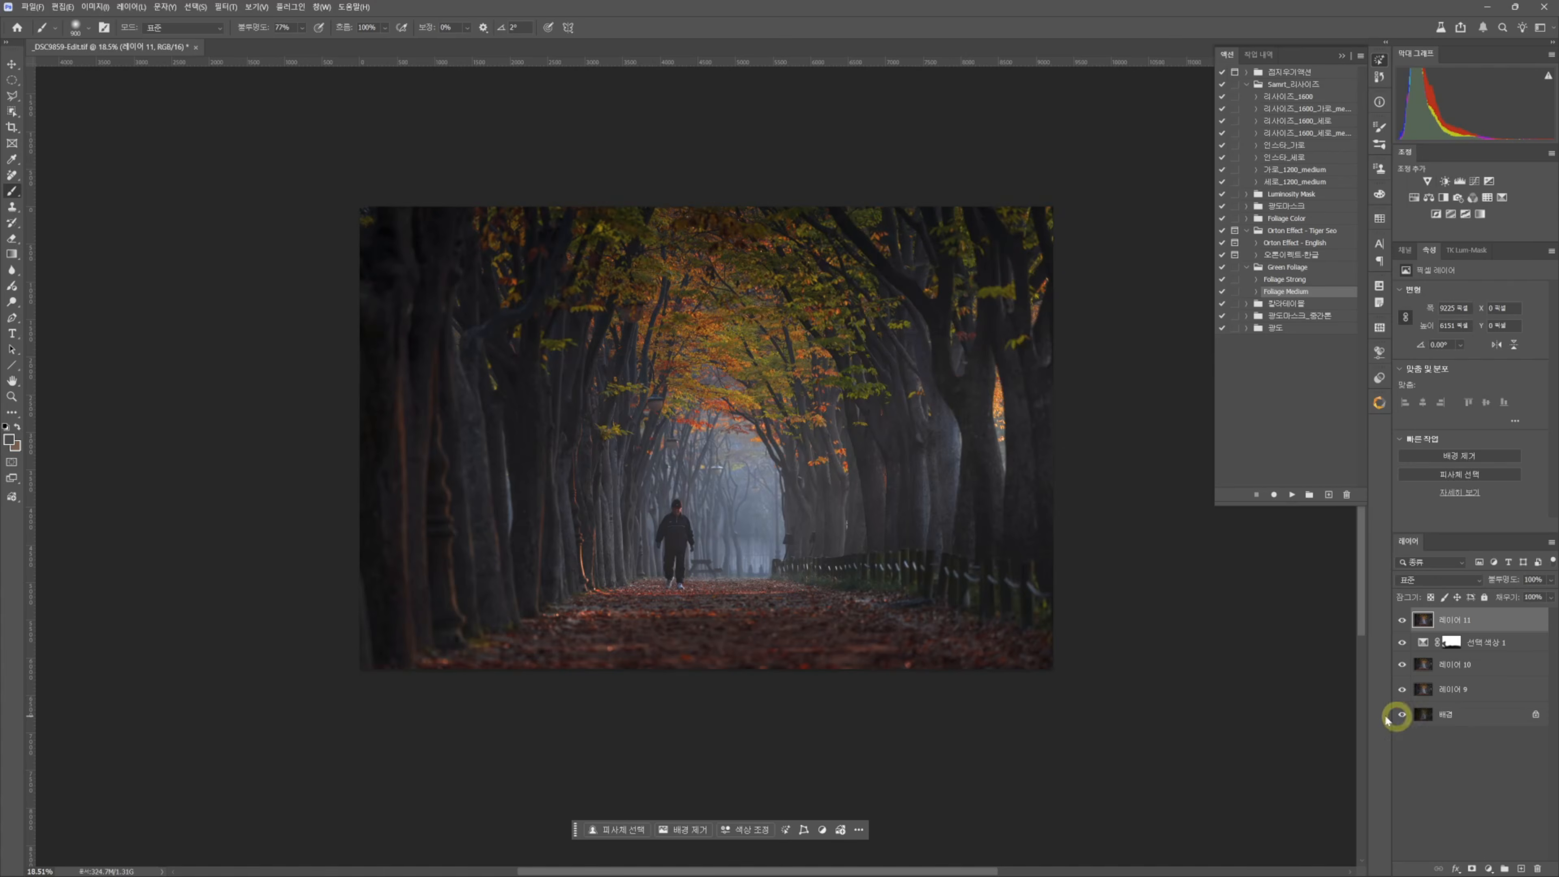
scroll(1007, 694, down, 3)
scroll(619, 578, up, 3)
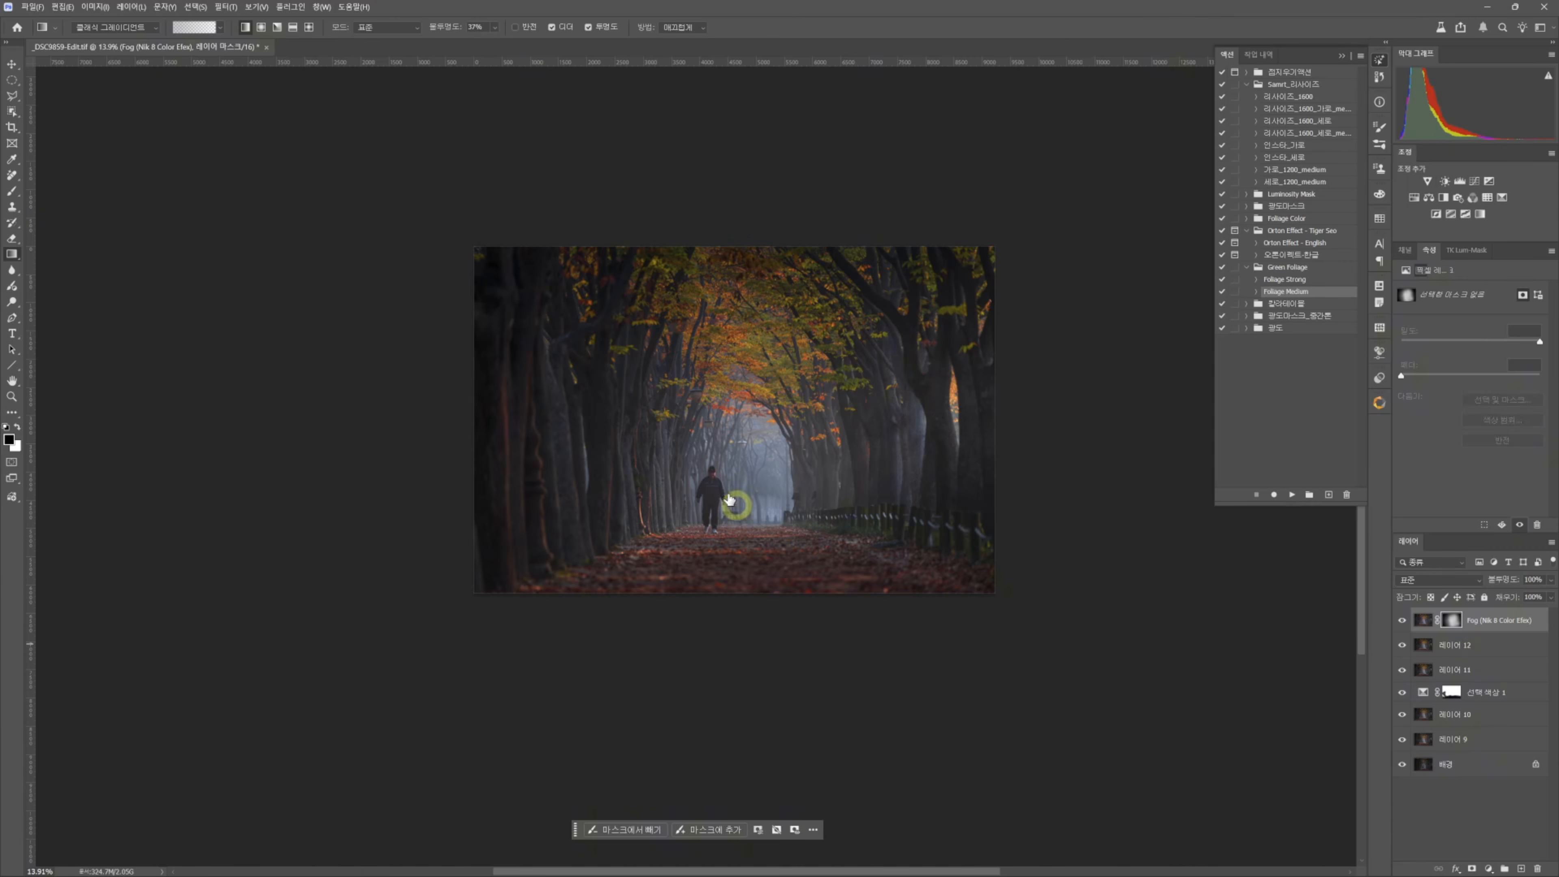
- Flatten the whole layer stack into the background and duplicate it as a new layer
scroll(729, 493, up, 3)
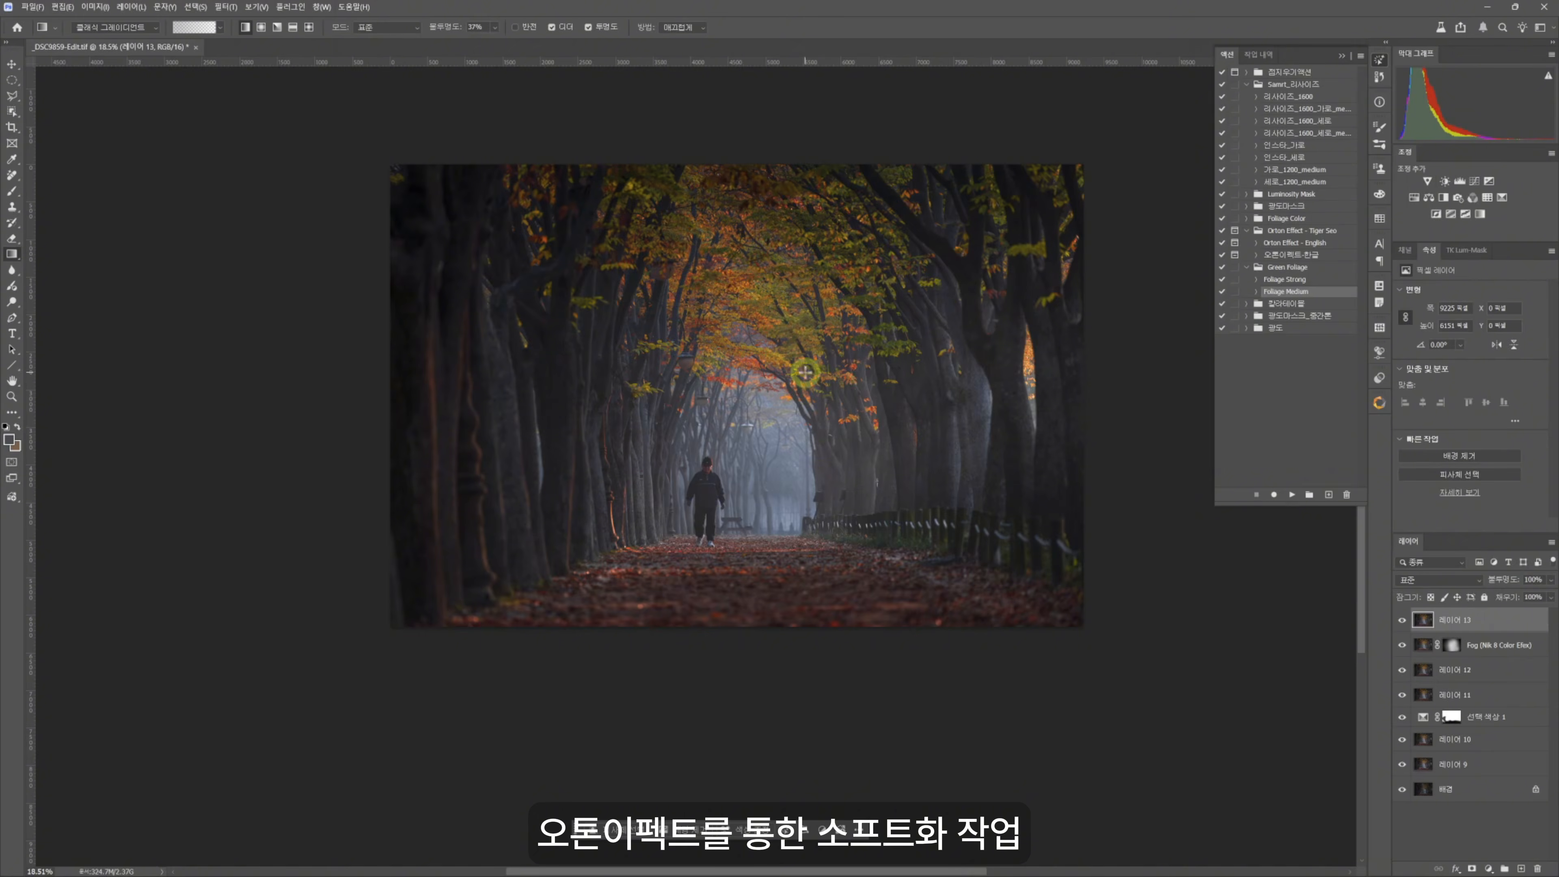
key(ctrl+shift+e)
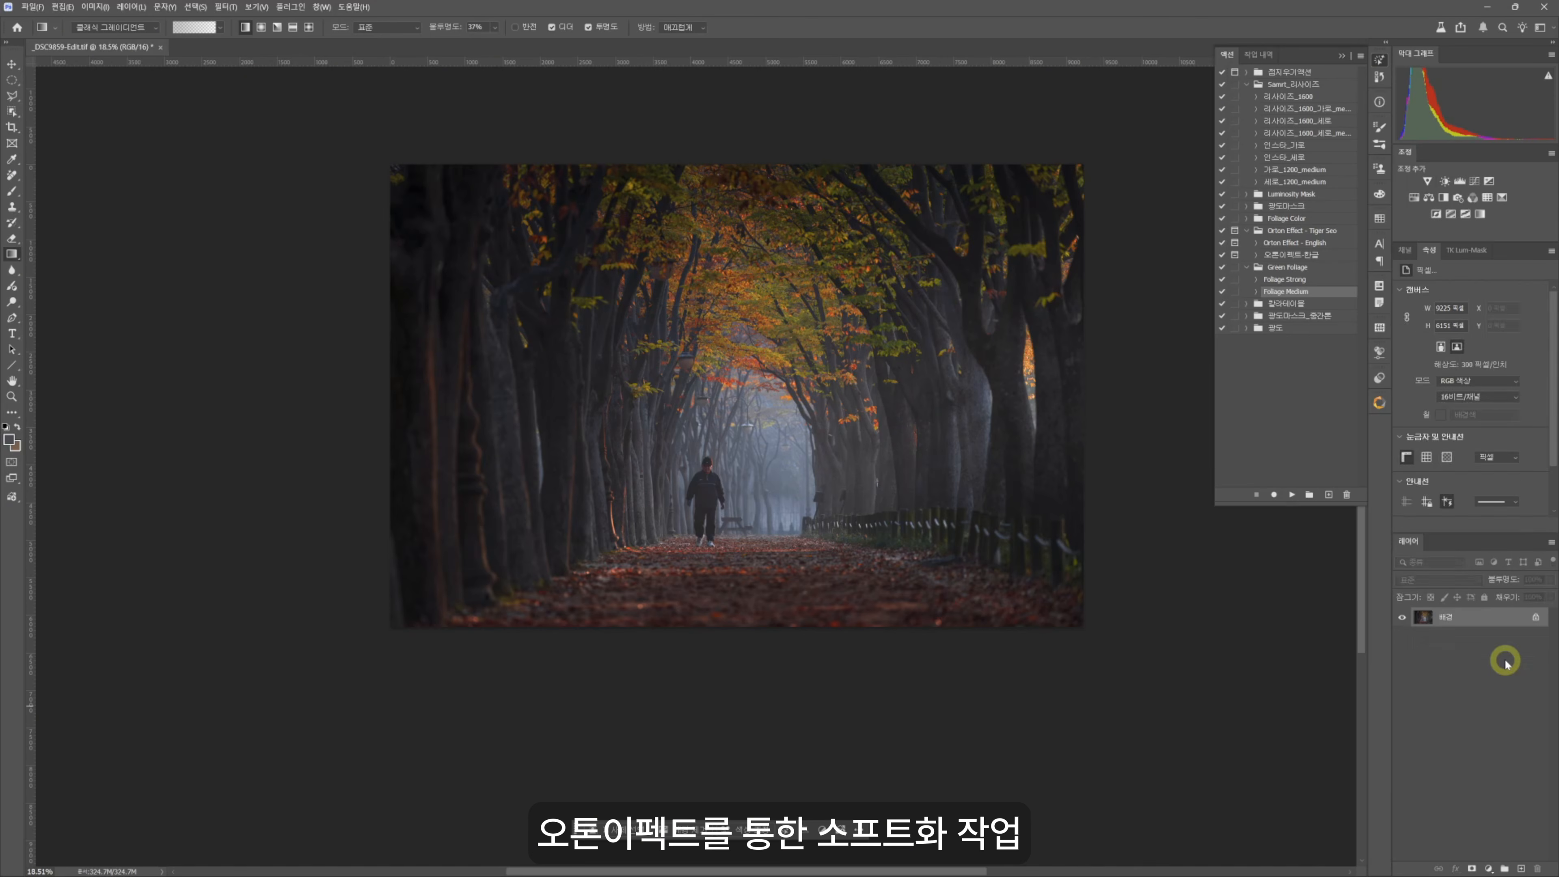
key(ctrl+j)
- Check the photo's pixel dimensions in the Image Size dialog without changing them
click(95, 7)
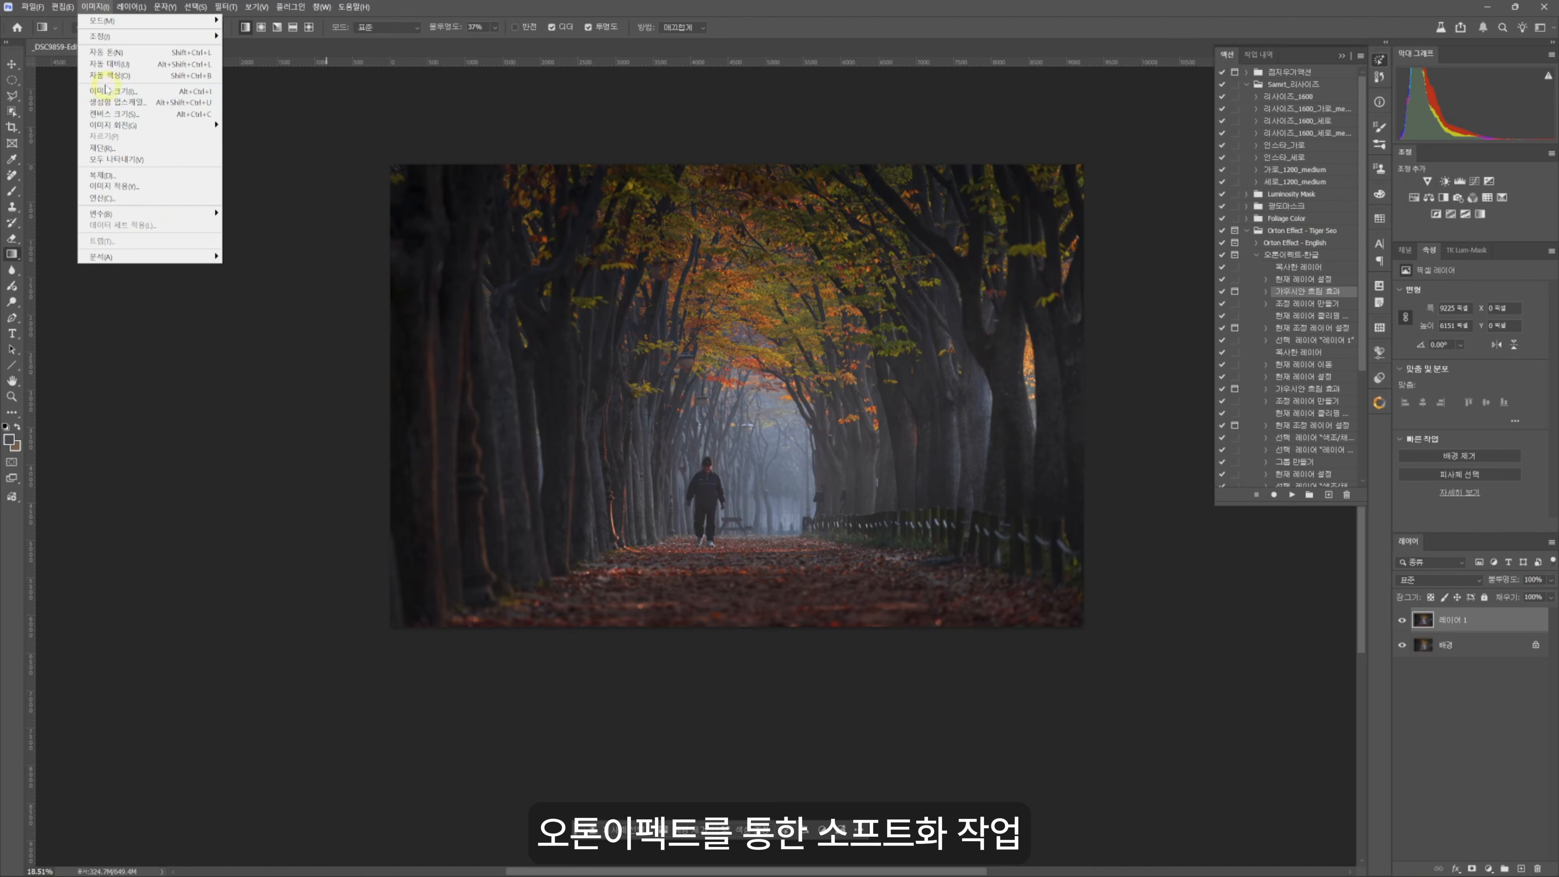
click(104, 92)
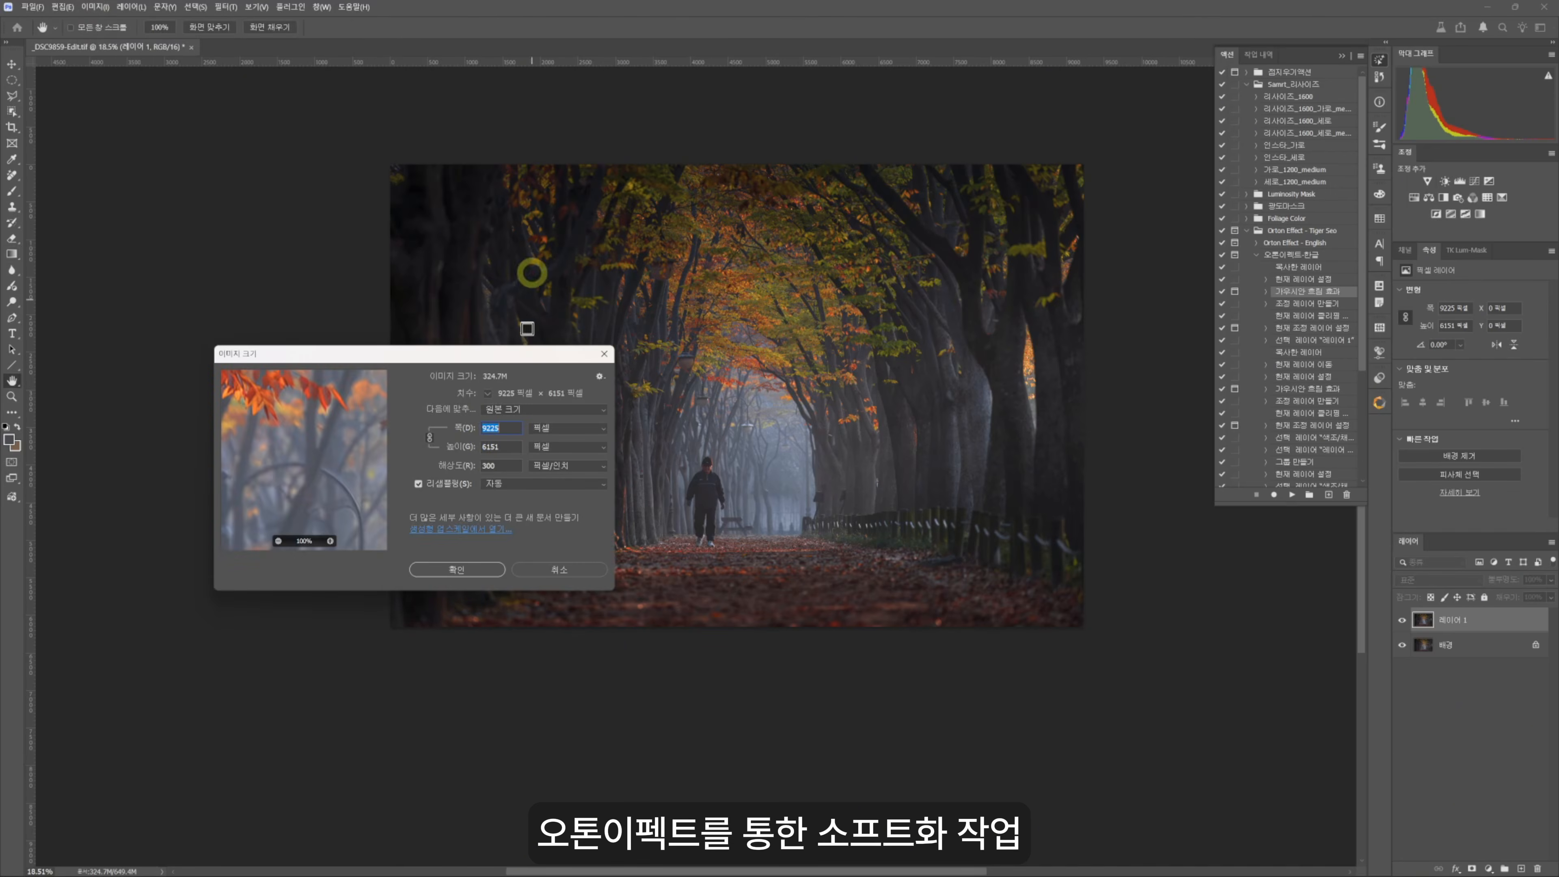
click(611, 359)
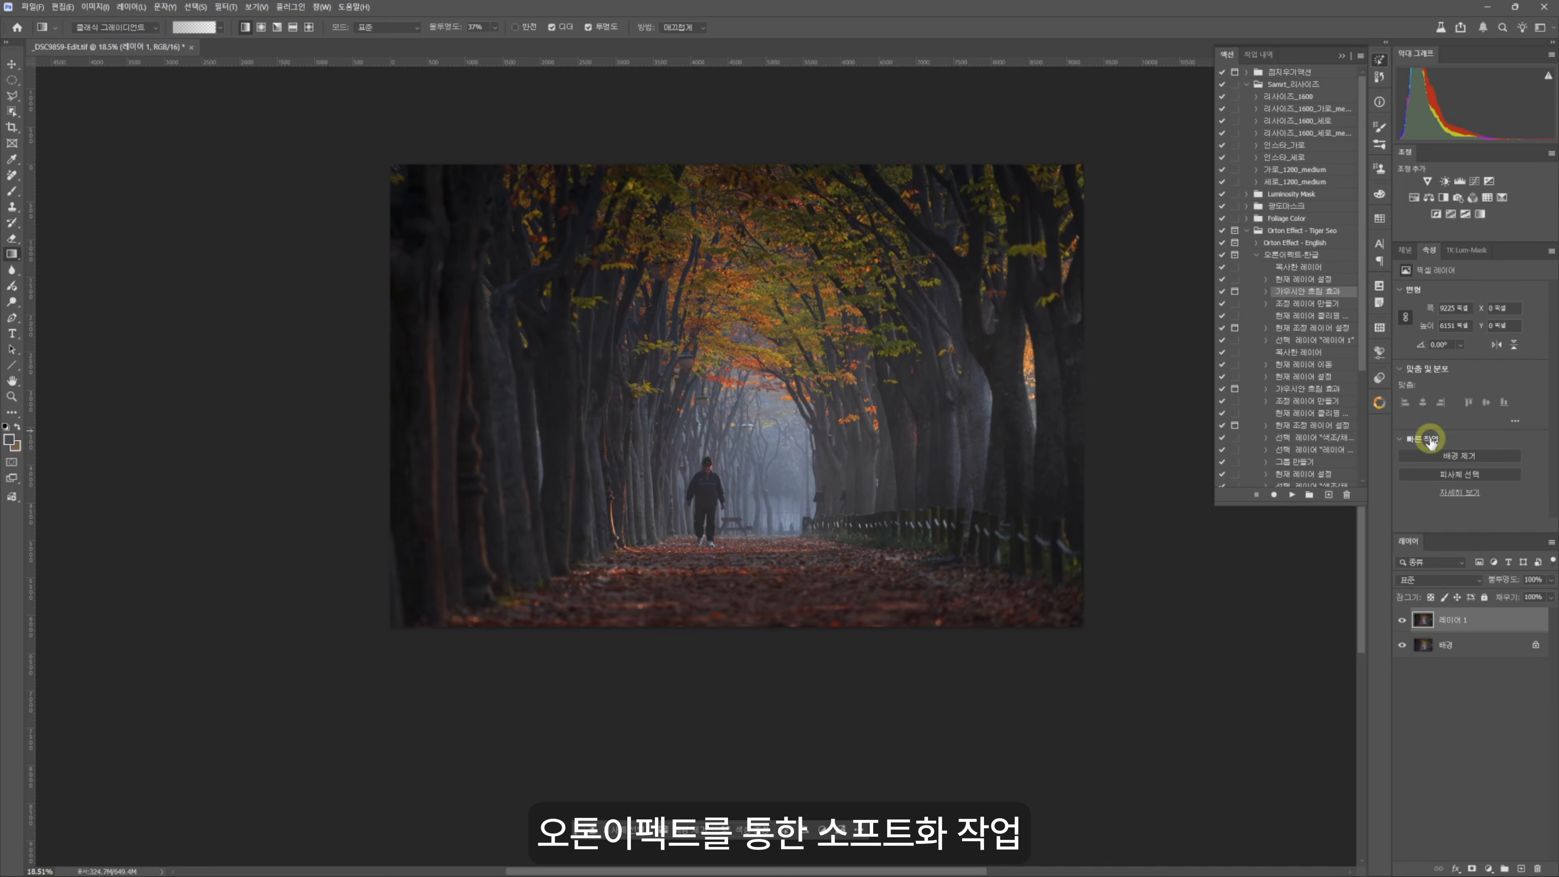
- Run the Korean Orton effect action on the duplicate layer, accepting the suggested values in its dialogs
click(1257, 255)
click(1291, 494)
key(Return)
key(Return)
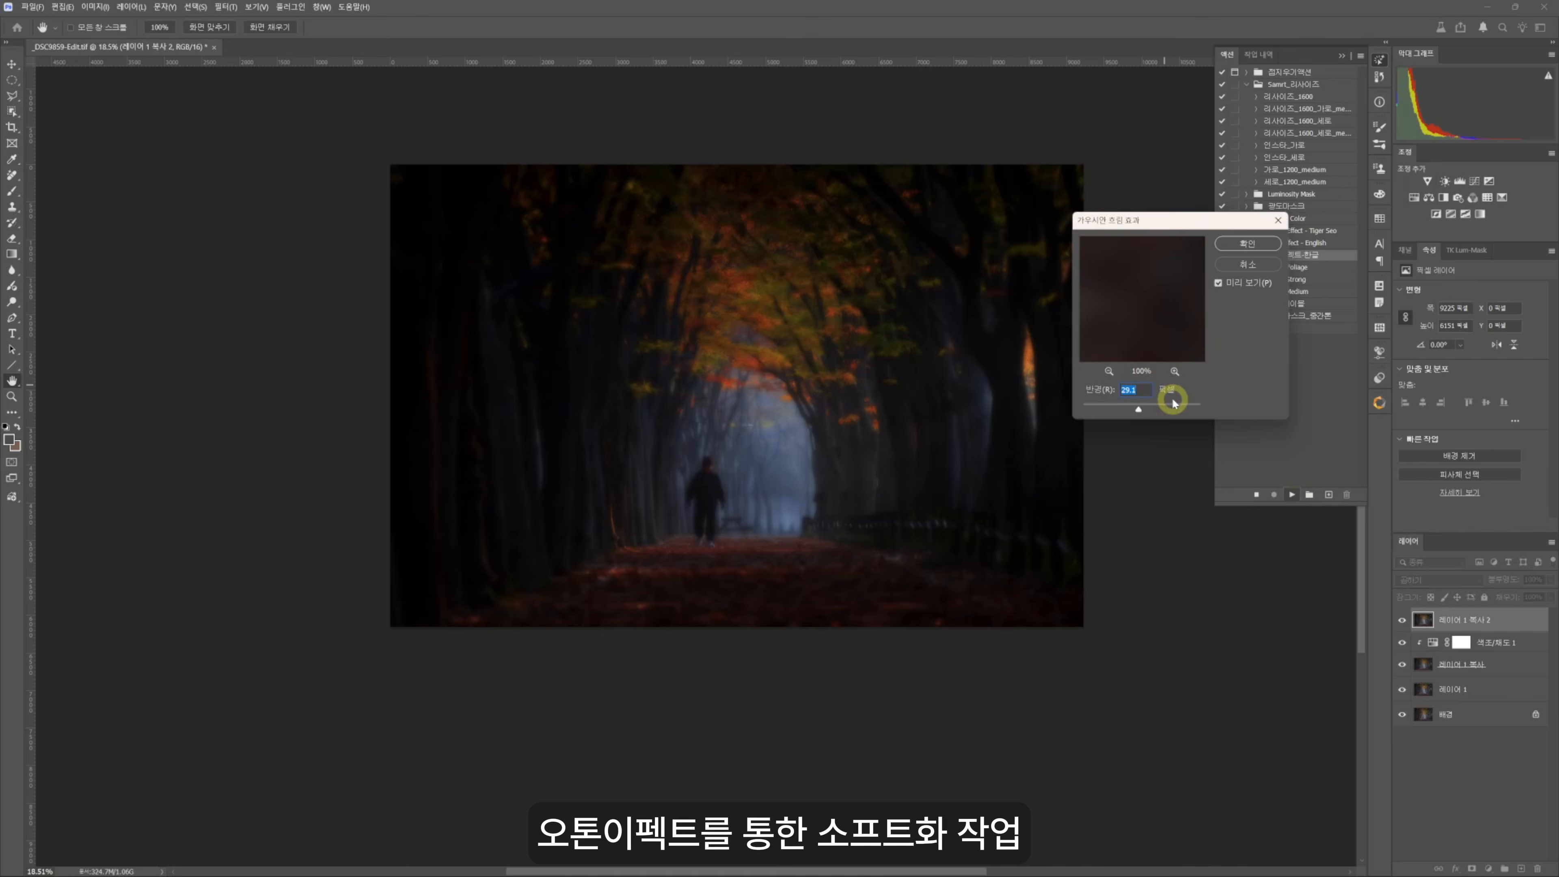
key(Return)
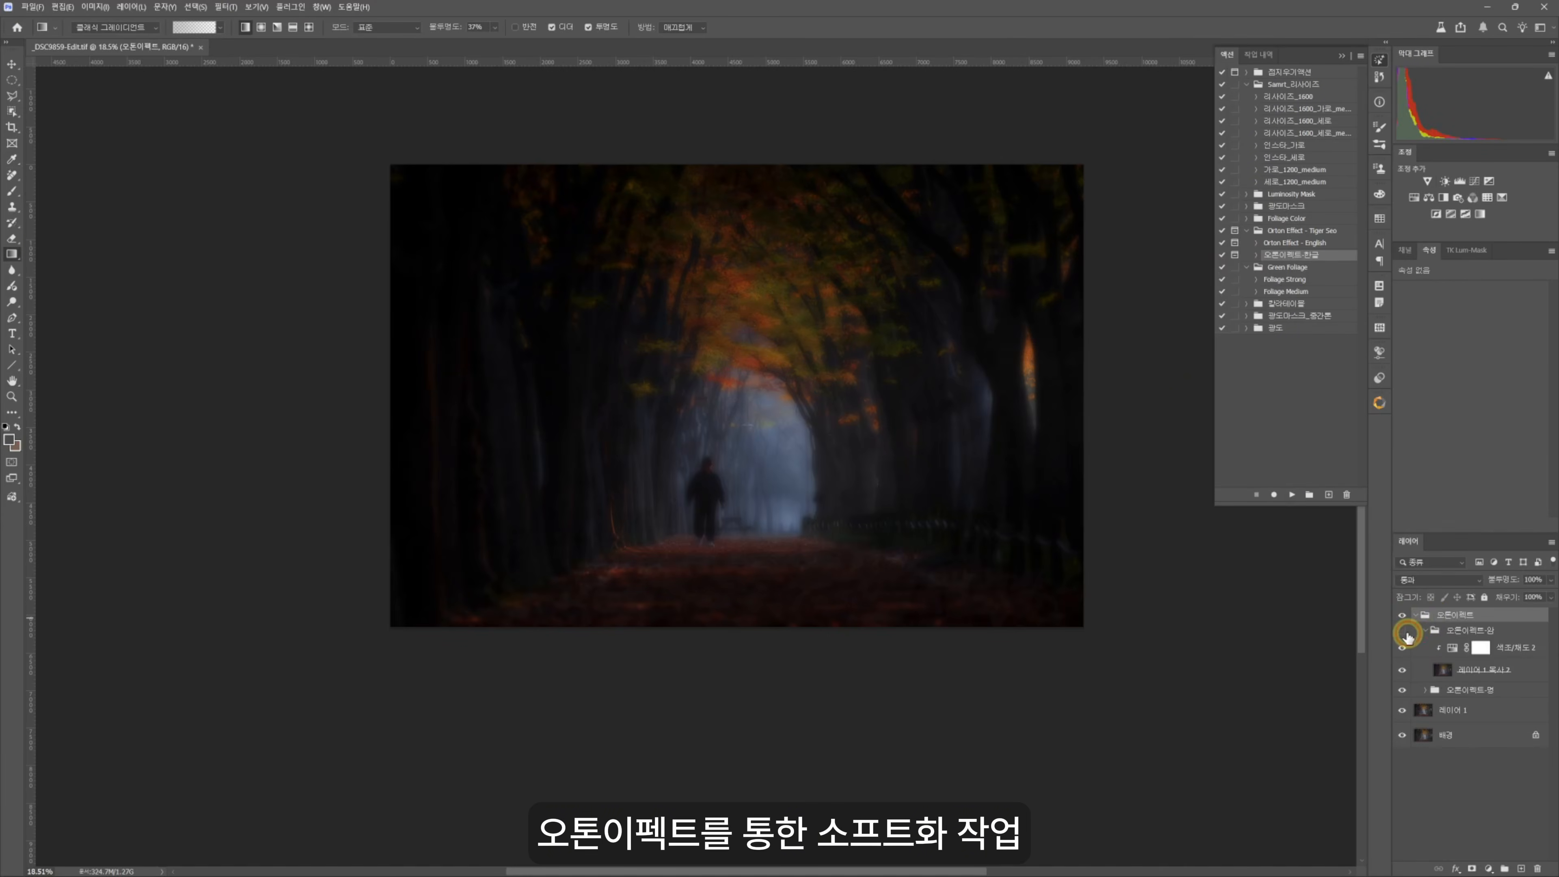
- Hide the dark Orton subgroup and lower the Screen-mode image layer in the light subgroup to 12% opacity
click(1402, 630)
click(1425, 690)
click(1481, 729)
click(1543, 579)
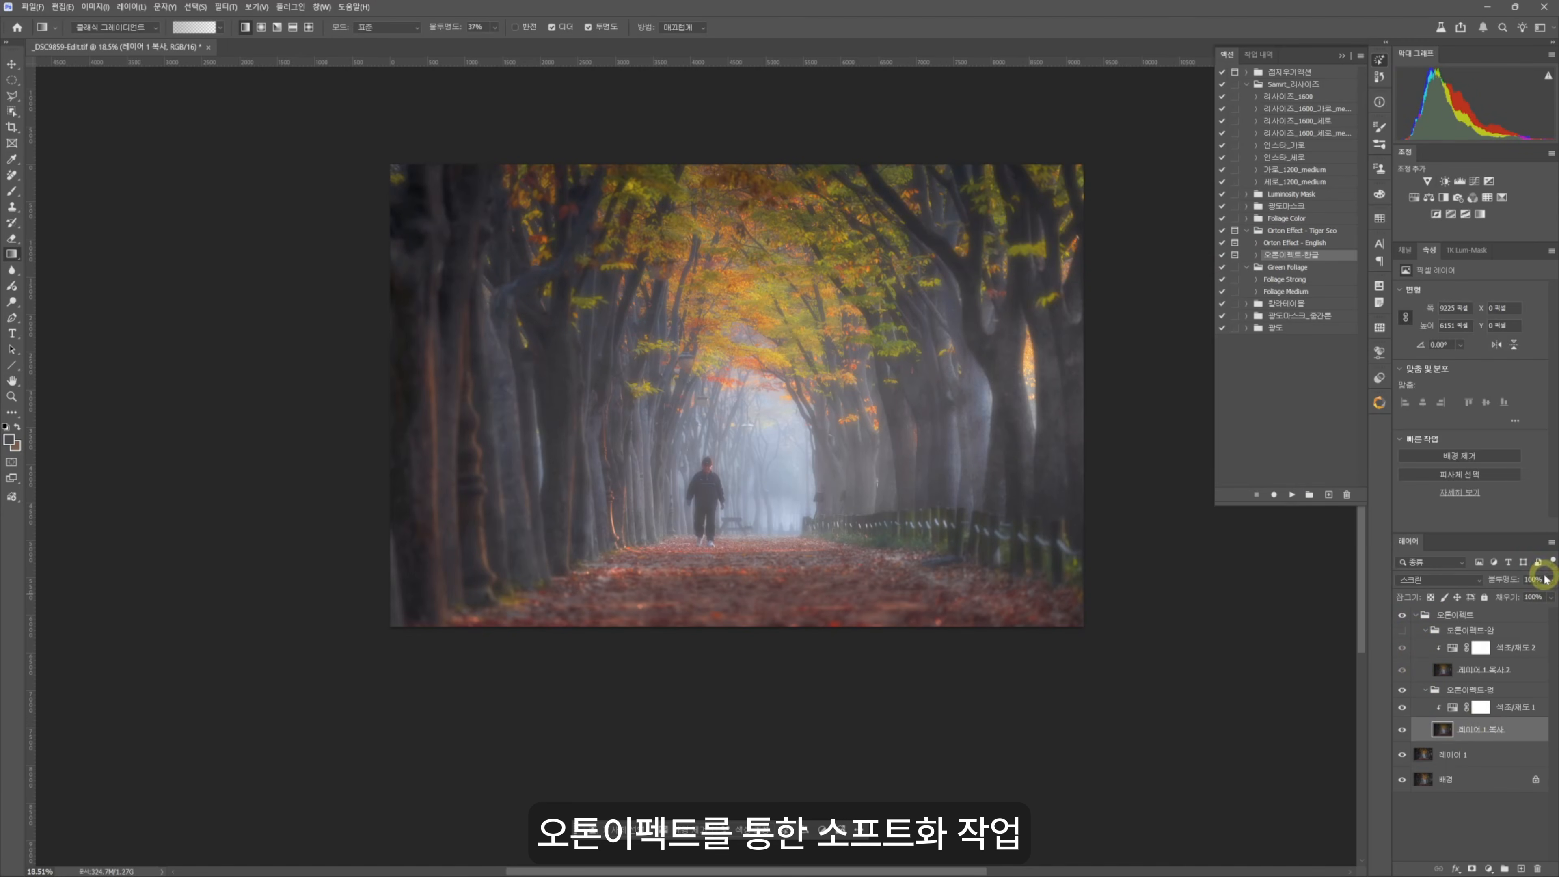
drag(1545, 585, 1503, 599)
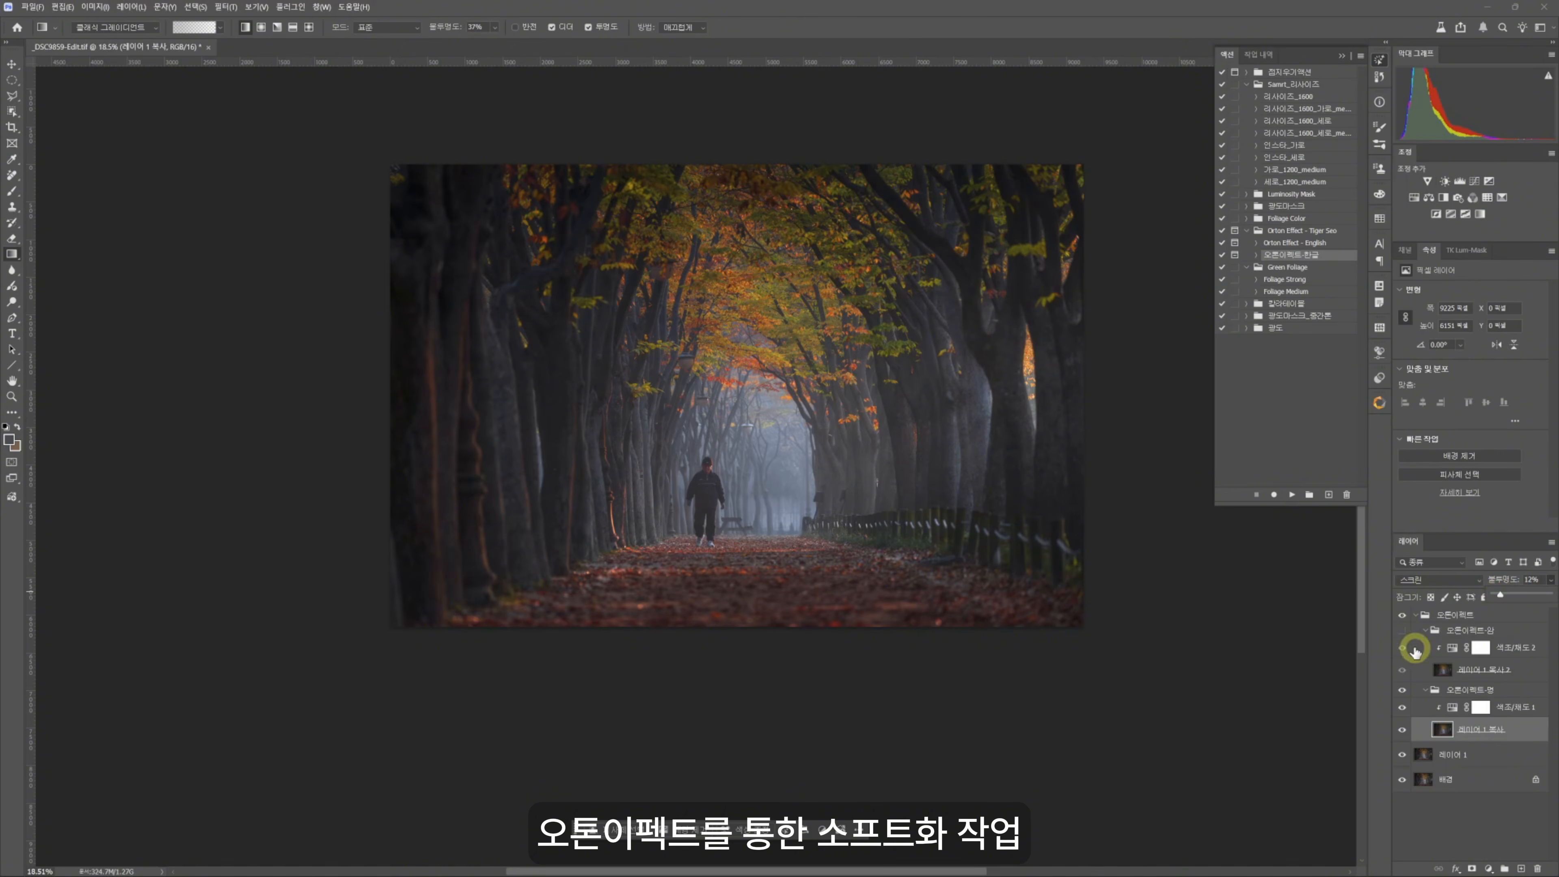
- Show the dark Orton subgroup again and lower its Multiply-mode image layer to about 13% opacity
click(1404, 630)
click(1425, 631)
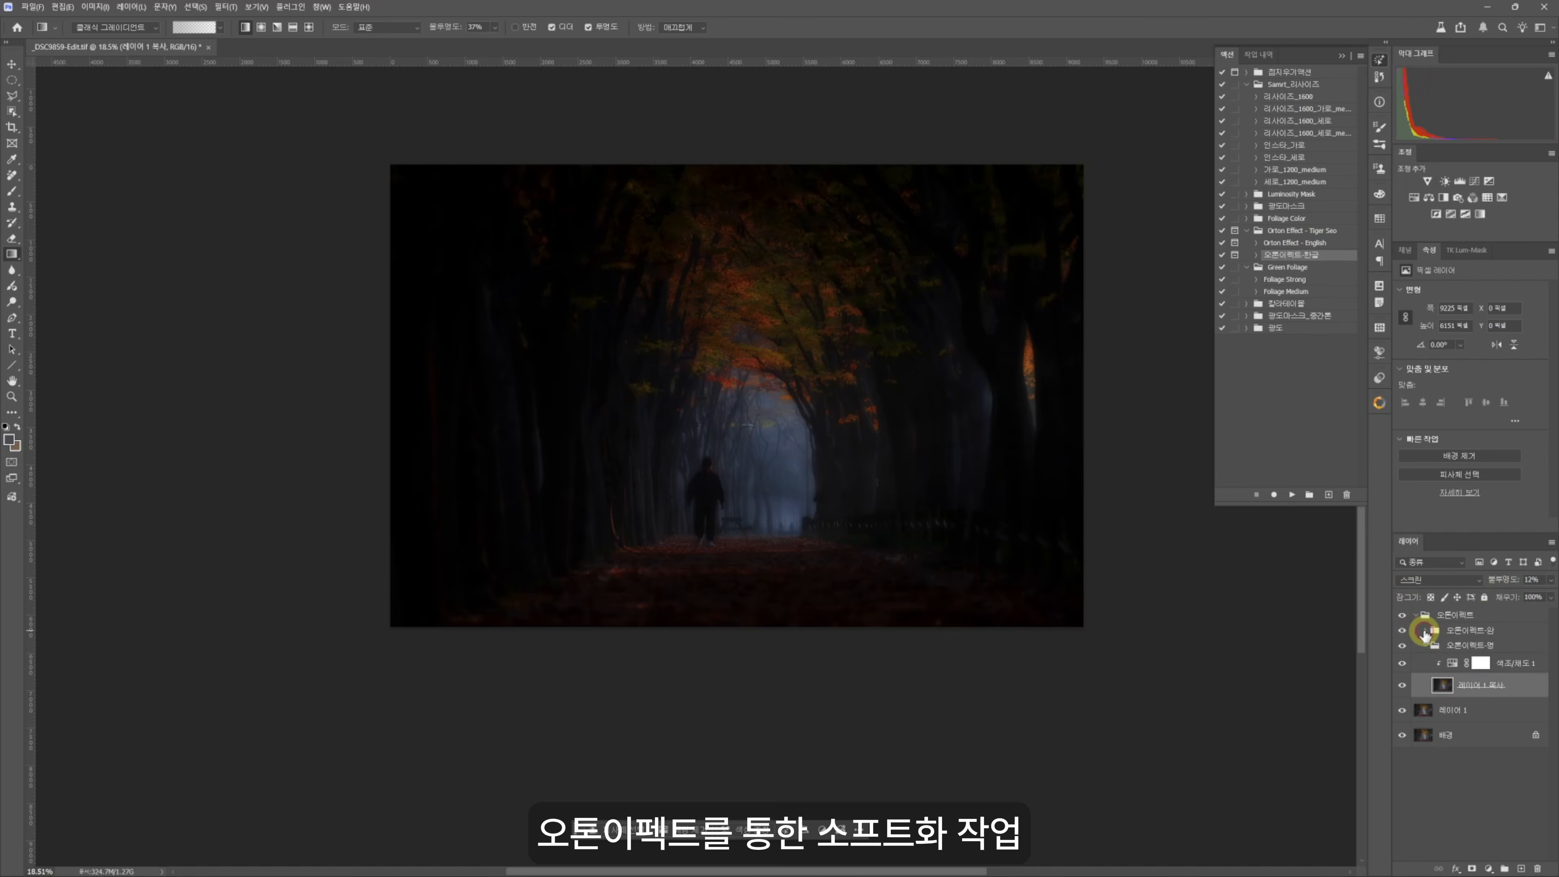
click(1425, 631)
click(1443, 676)
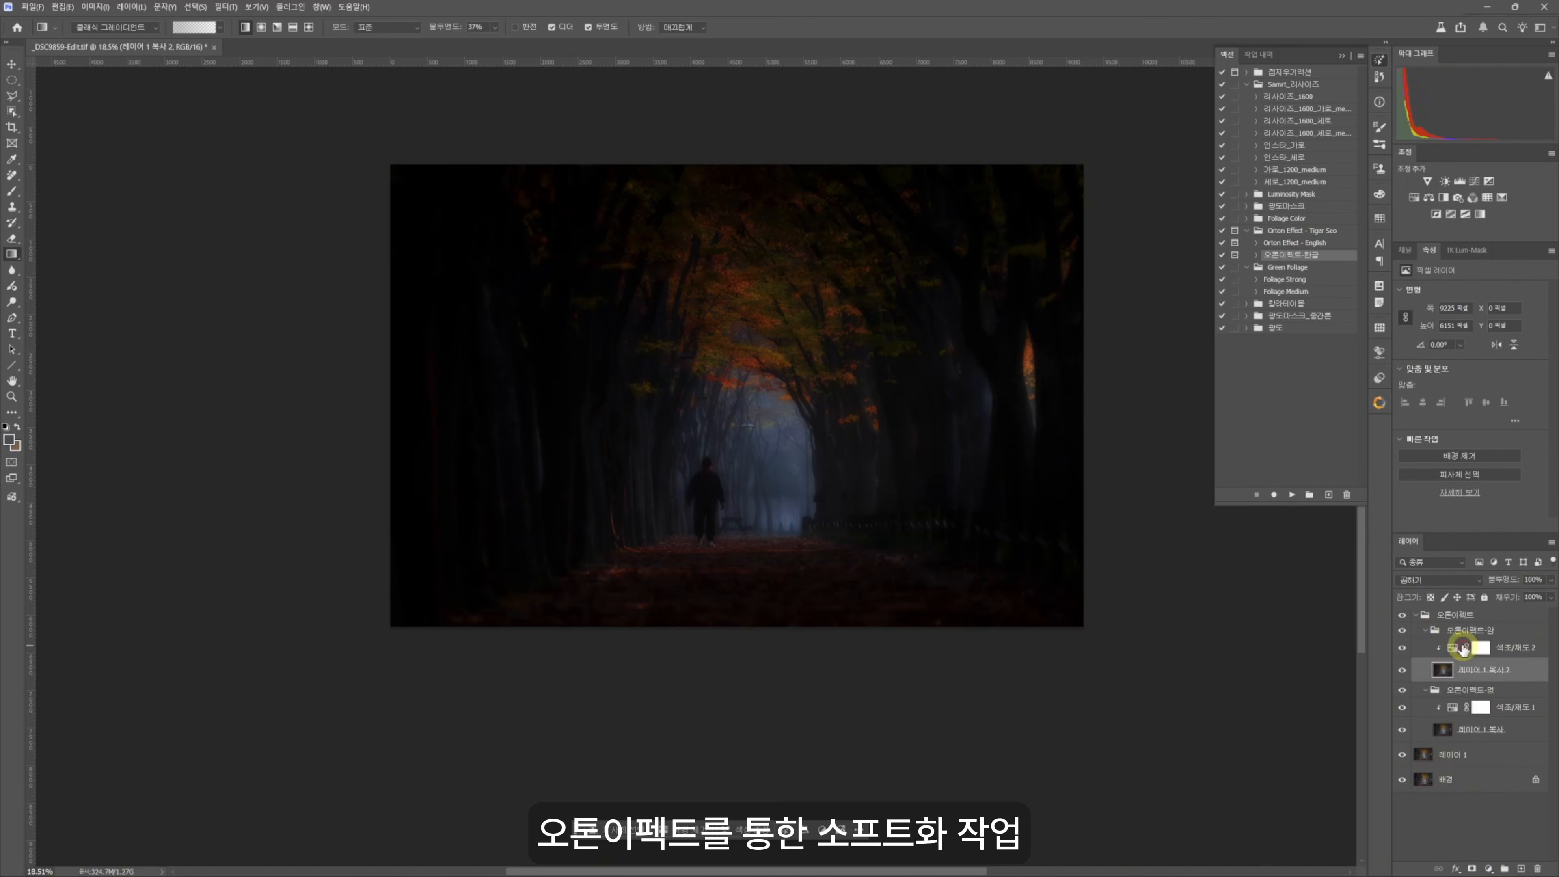
drag(1524, 592, 1495, 599)
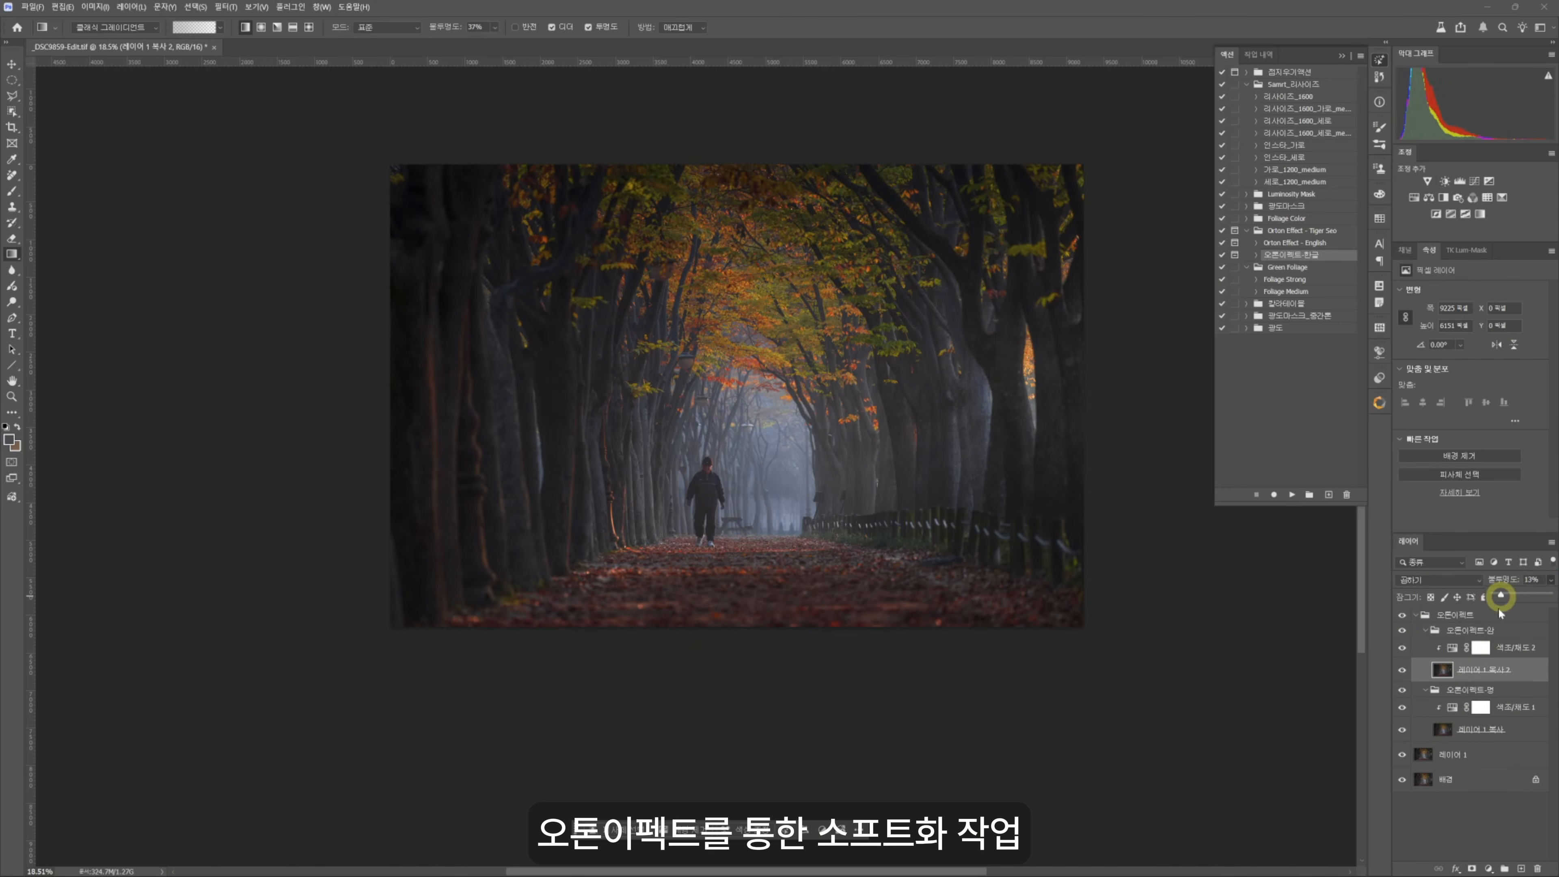
- Fine-tune the light subgroup's image layer to 10% opacity and toggle the whole Orton group to compare its effect
click(1453, 729)
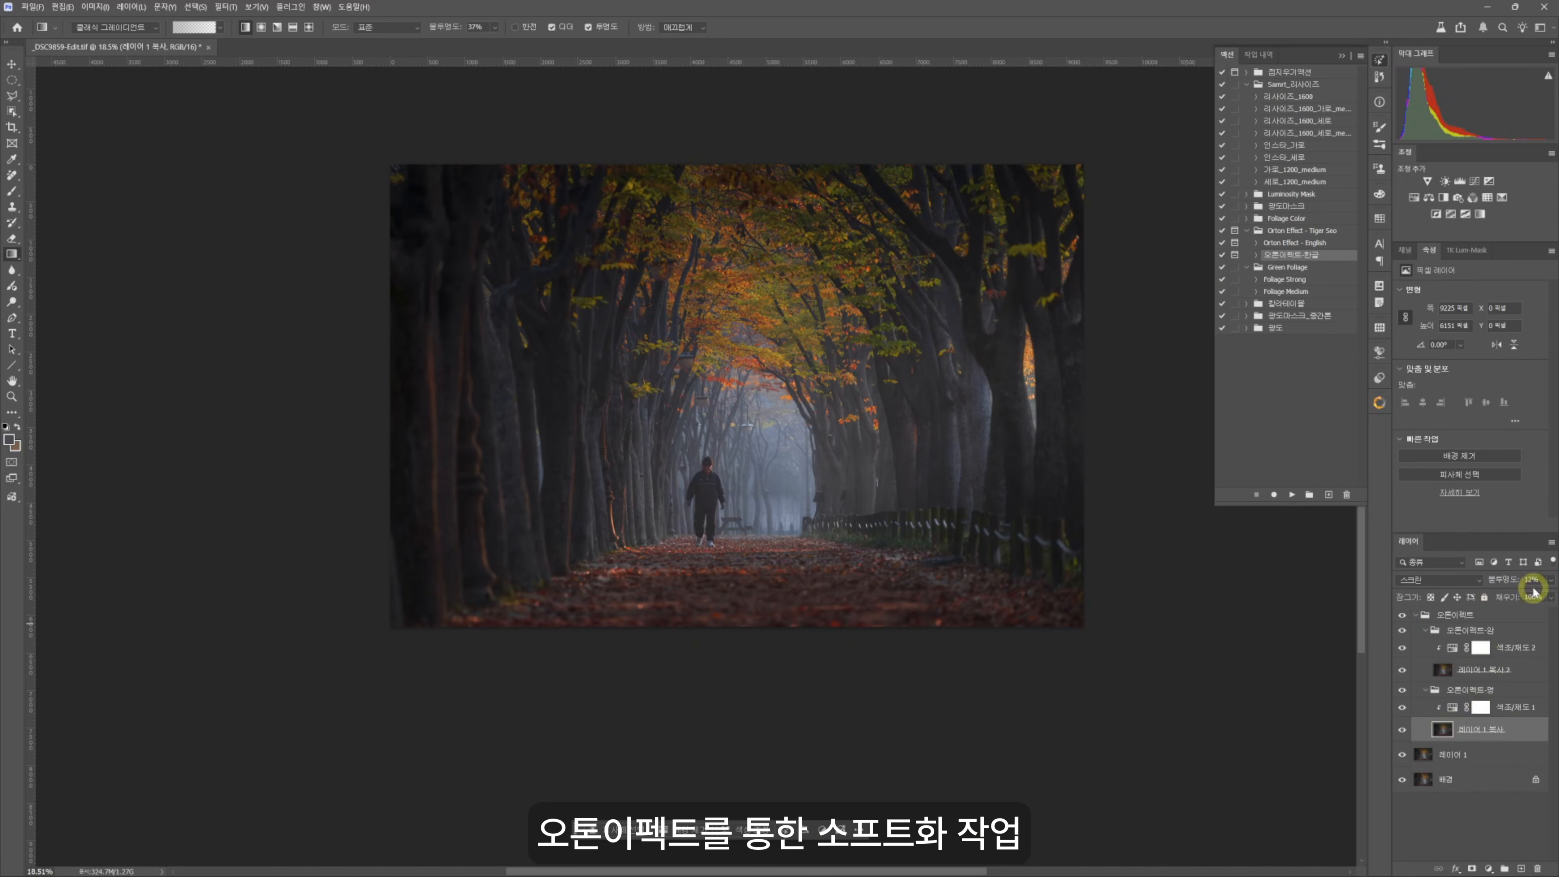
drag(1543, 584, 1538, 584)
click(1401, 615)
scroll(796, 401, up, 2)
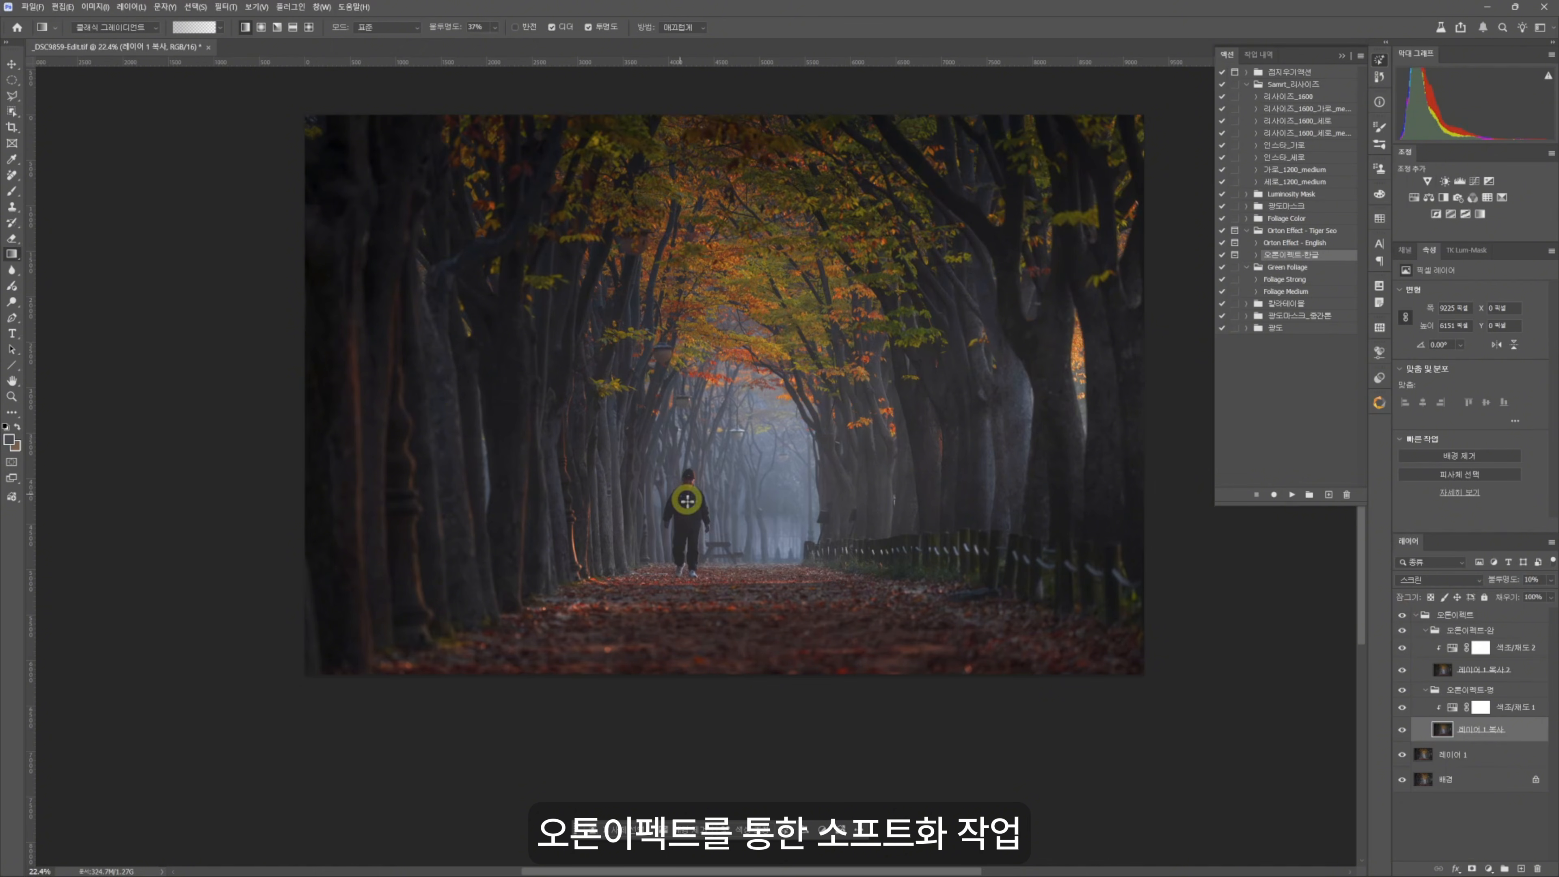
- Collapse the main Orton effect group and add a white layer mask to it
click(1416, 614)
click(1469, 616)
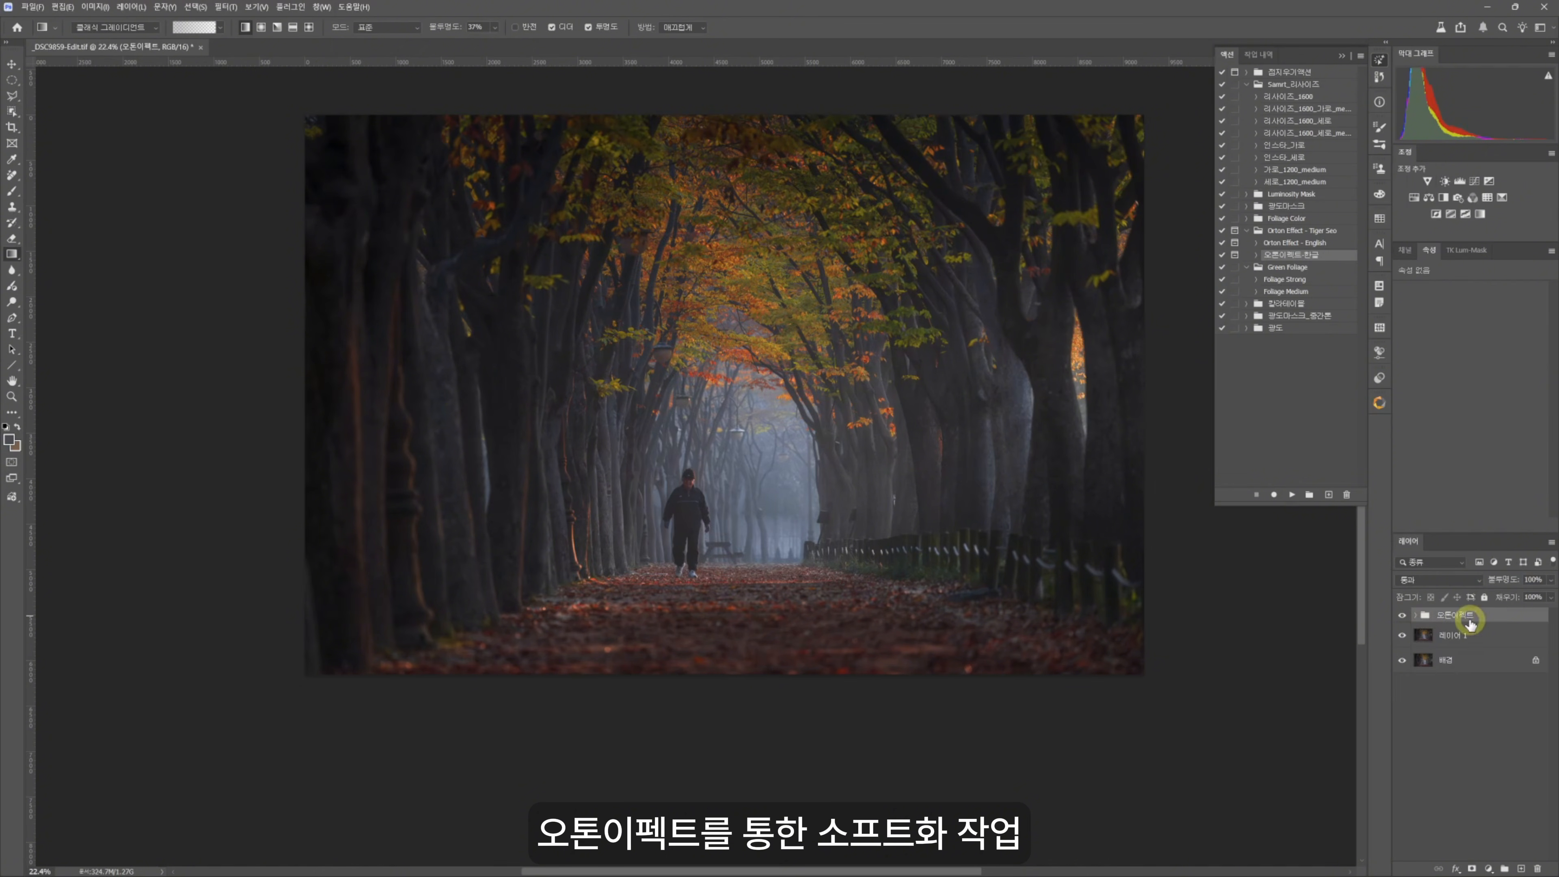
click(1472, 868)
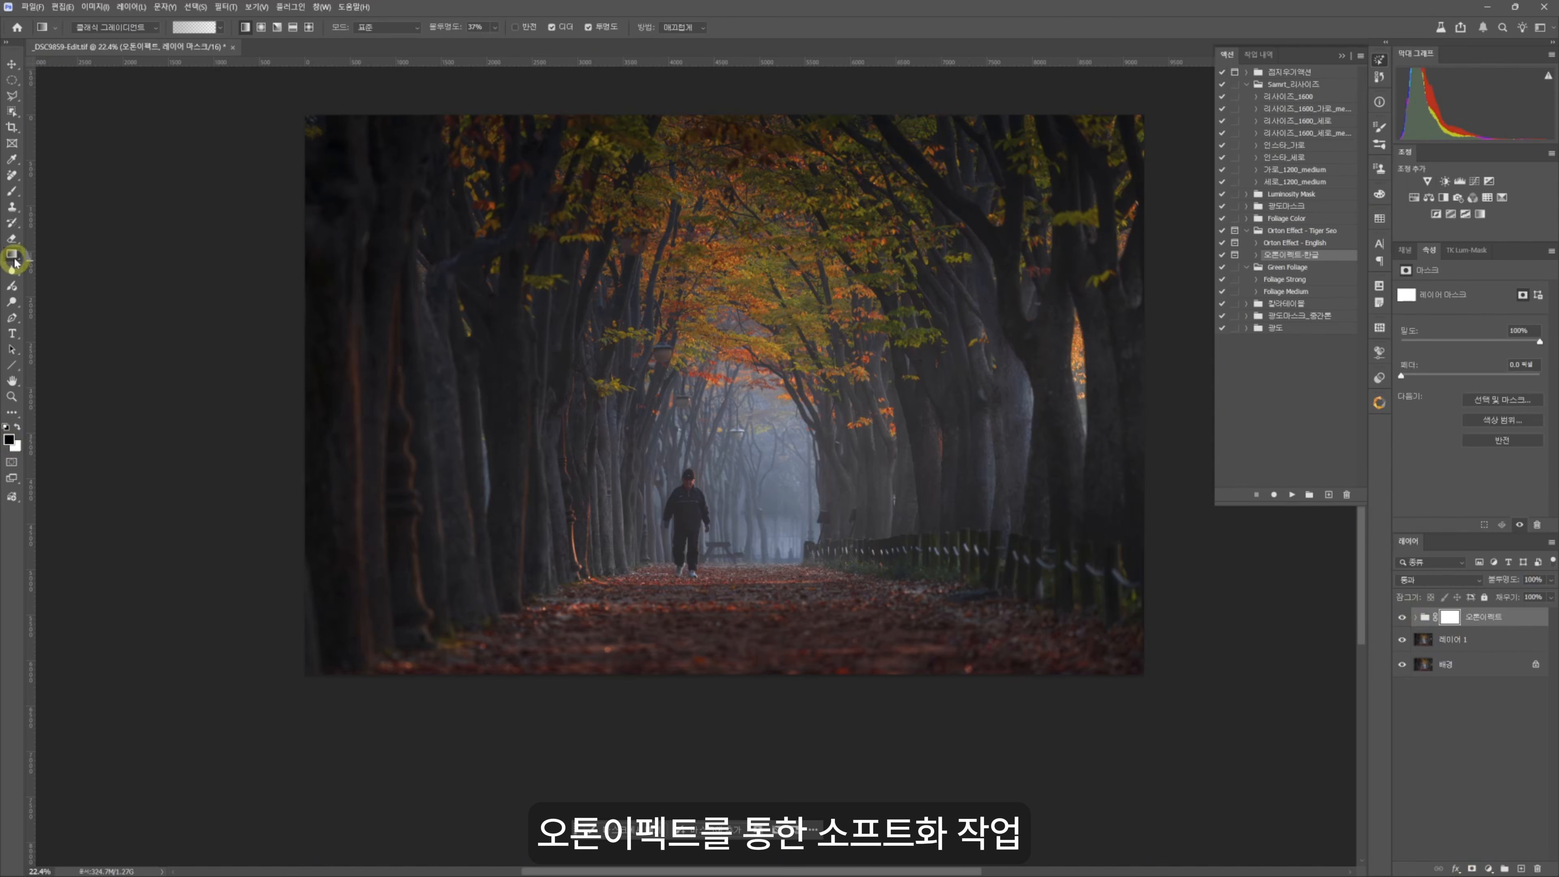
- Weaken the Orton effect along both rows of trees with black radial gradients at 64% opacity on the group's mask
click(261, 27)
drag(432, 34, 498, 31)
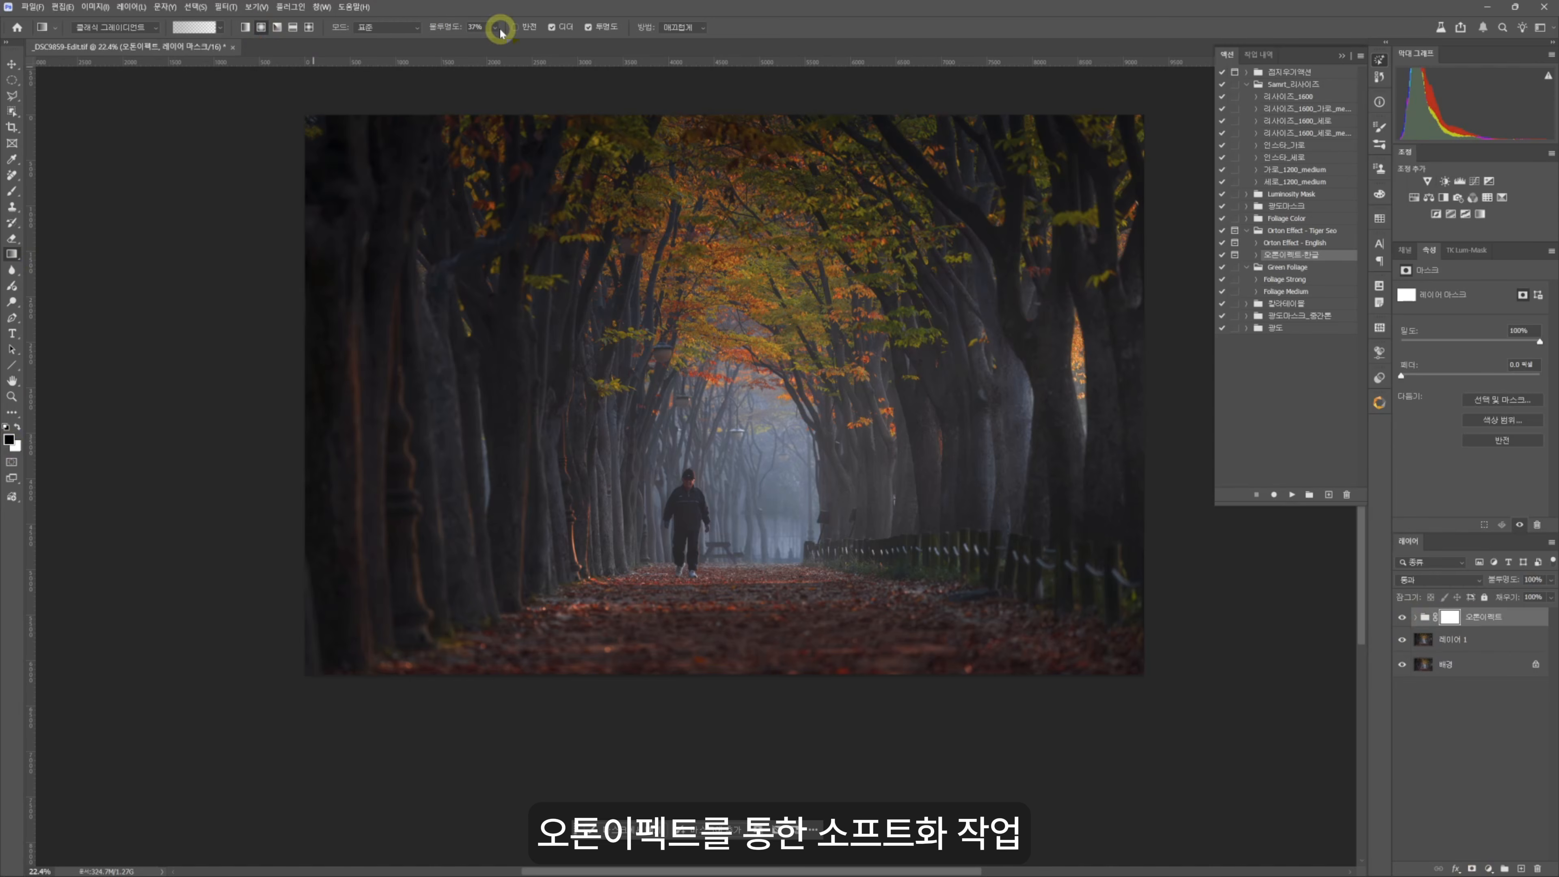
drag(717, 327, 1003, 338)
drag(919, 540, 1057, 547)
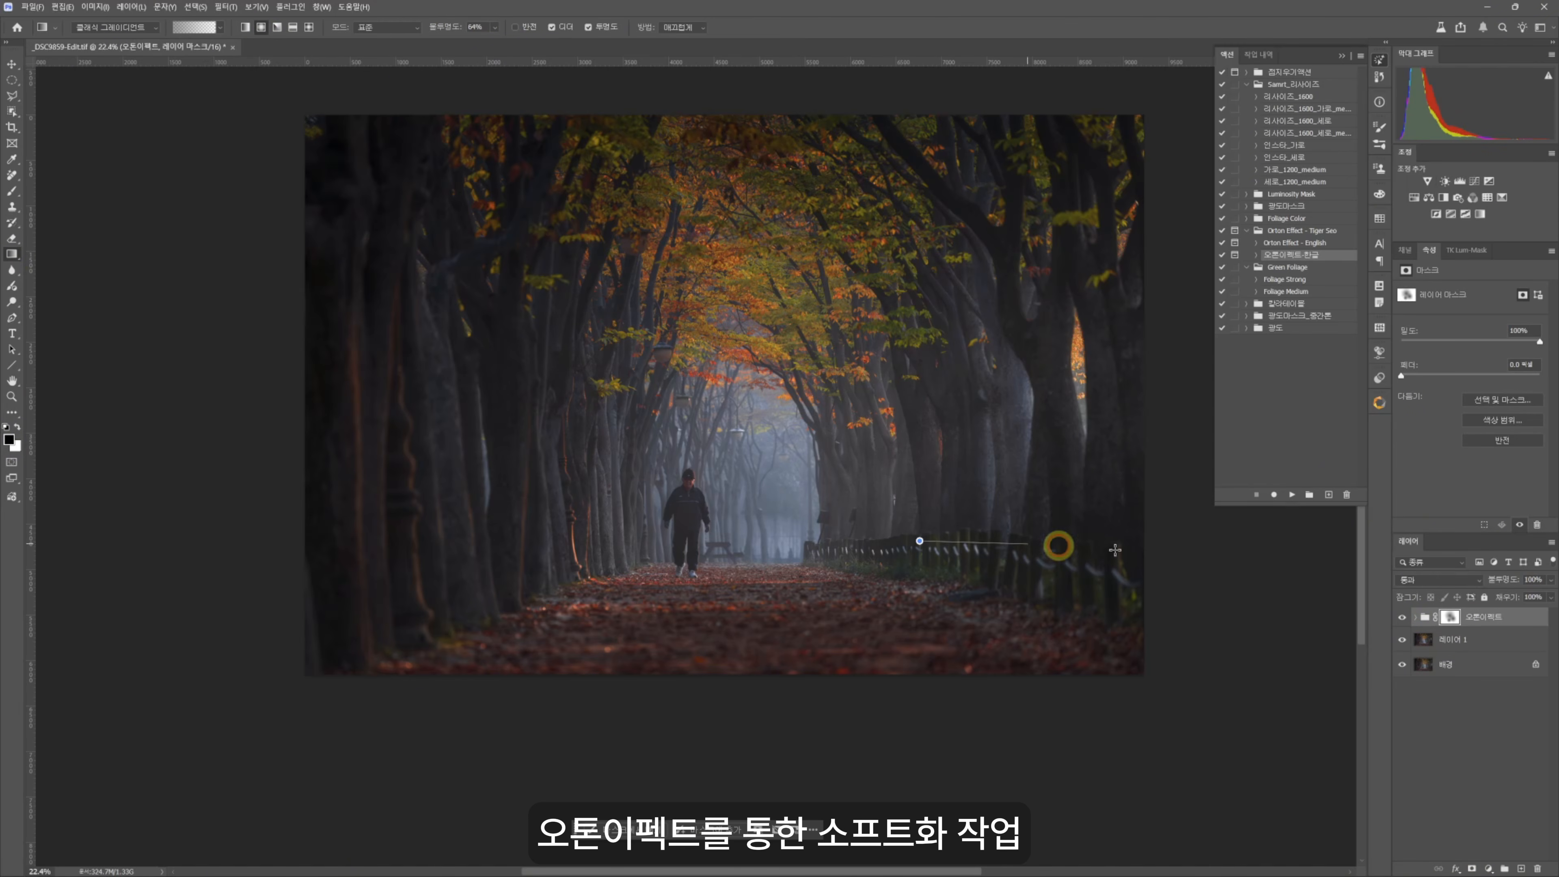
drag(927, 342, 1024, 267)
drag(787, 369, 501, 393)
drag(606, 329, 521, 330)
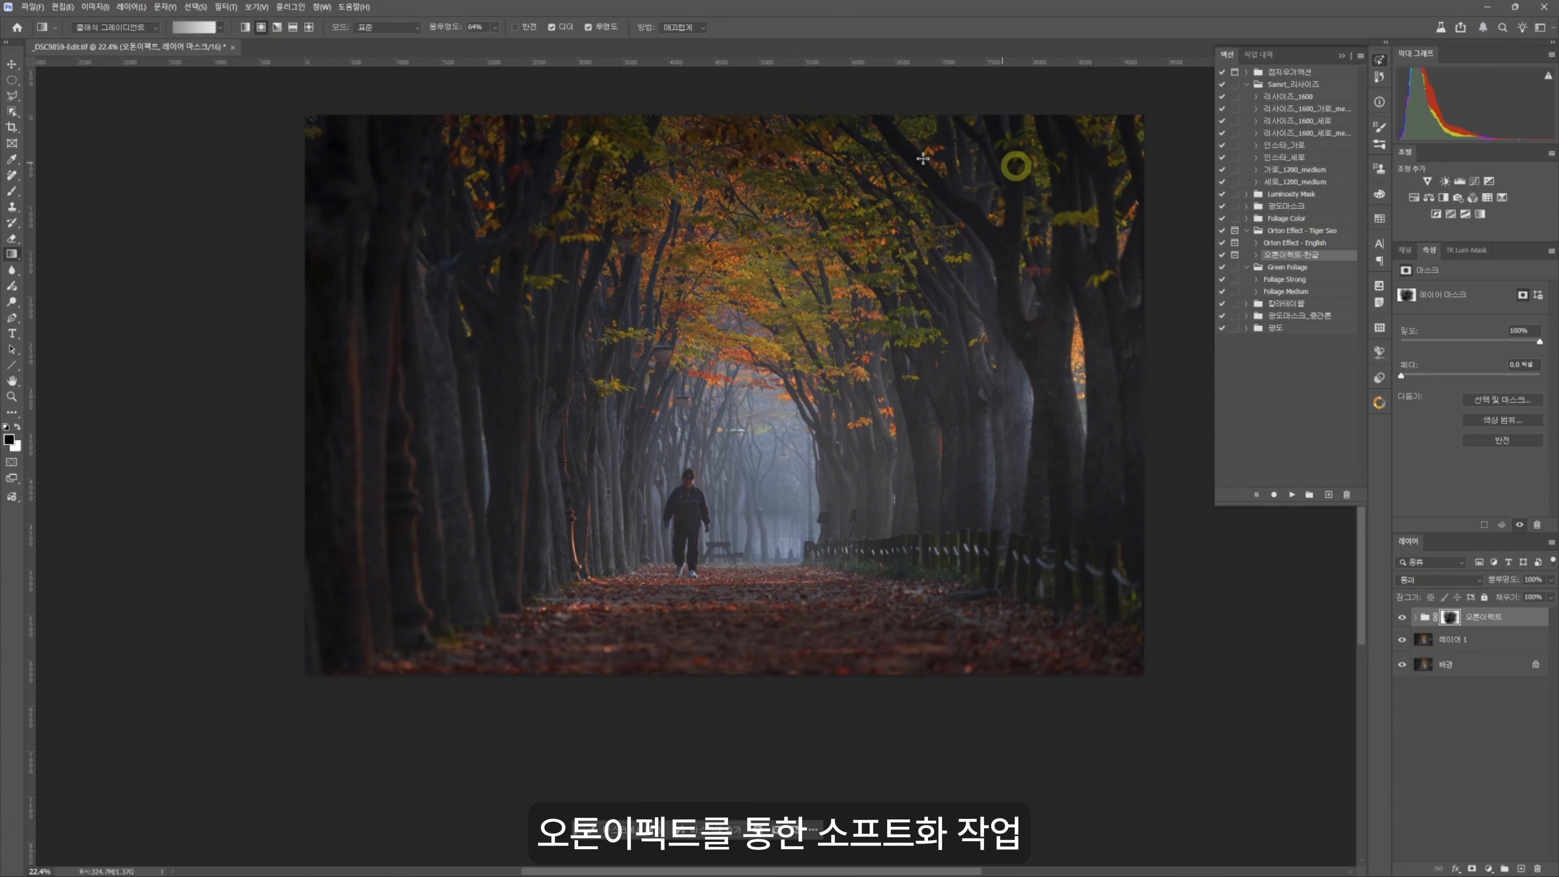
scroll(943, 588, down, 1)
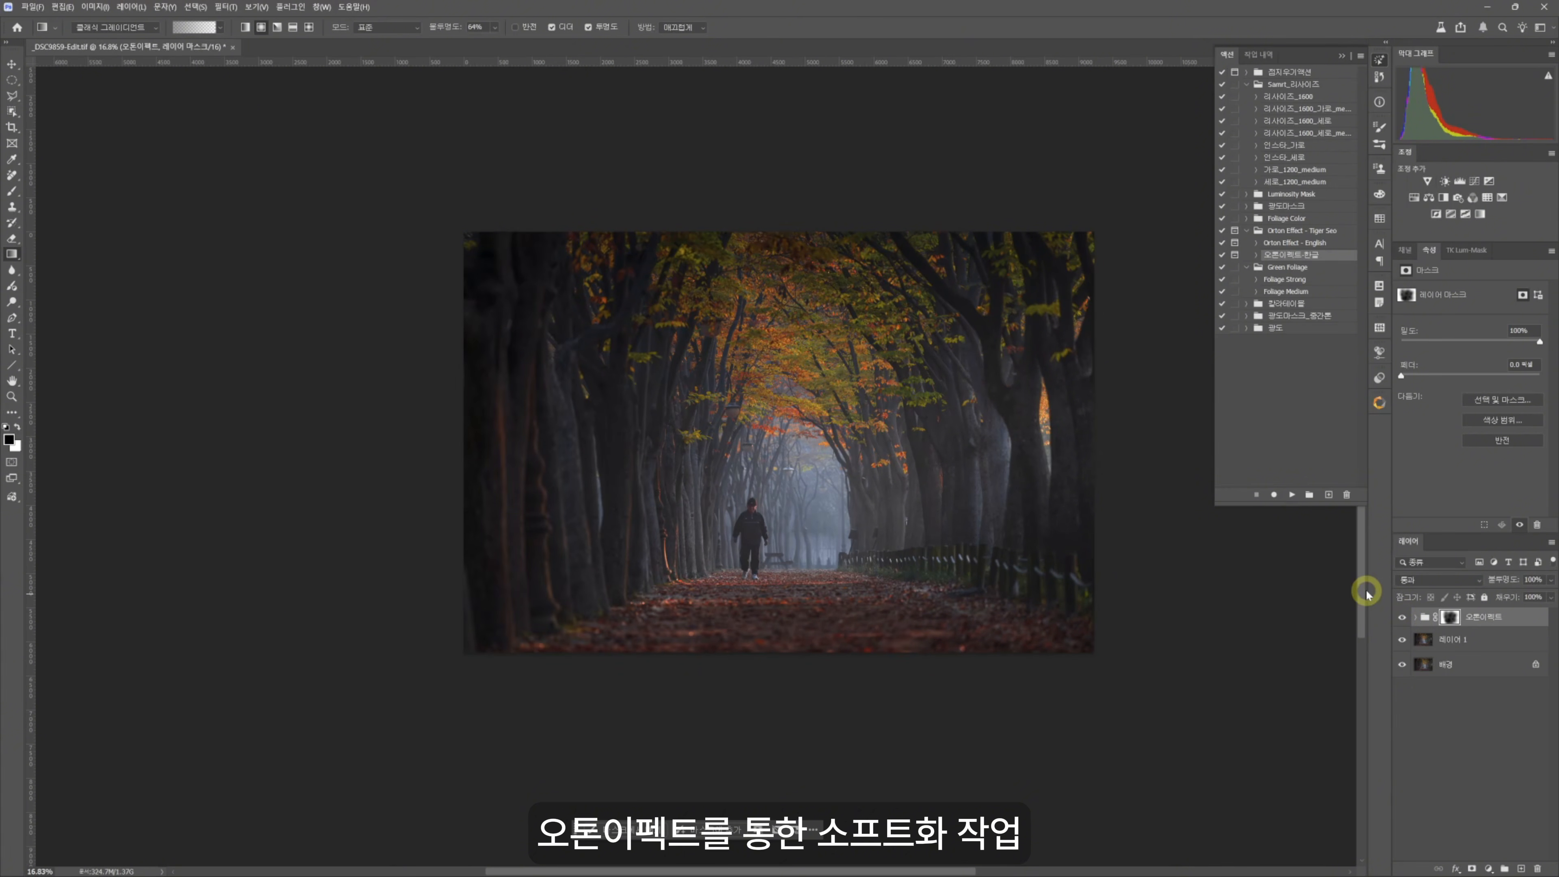
- Stamp all visible layers into a new top layer and inspect the softened photo at different magnifications
key(ctrl+shift+alt+e)
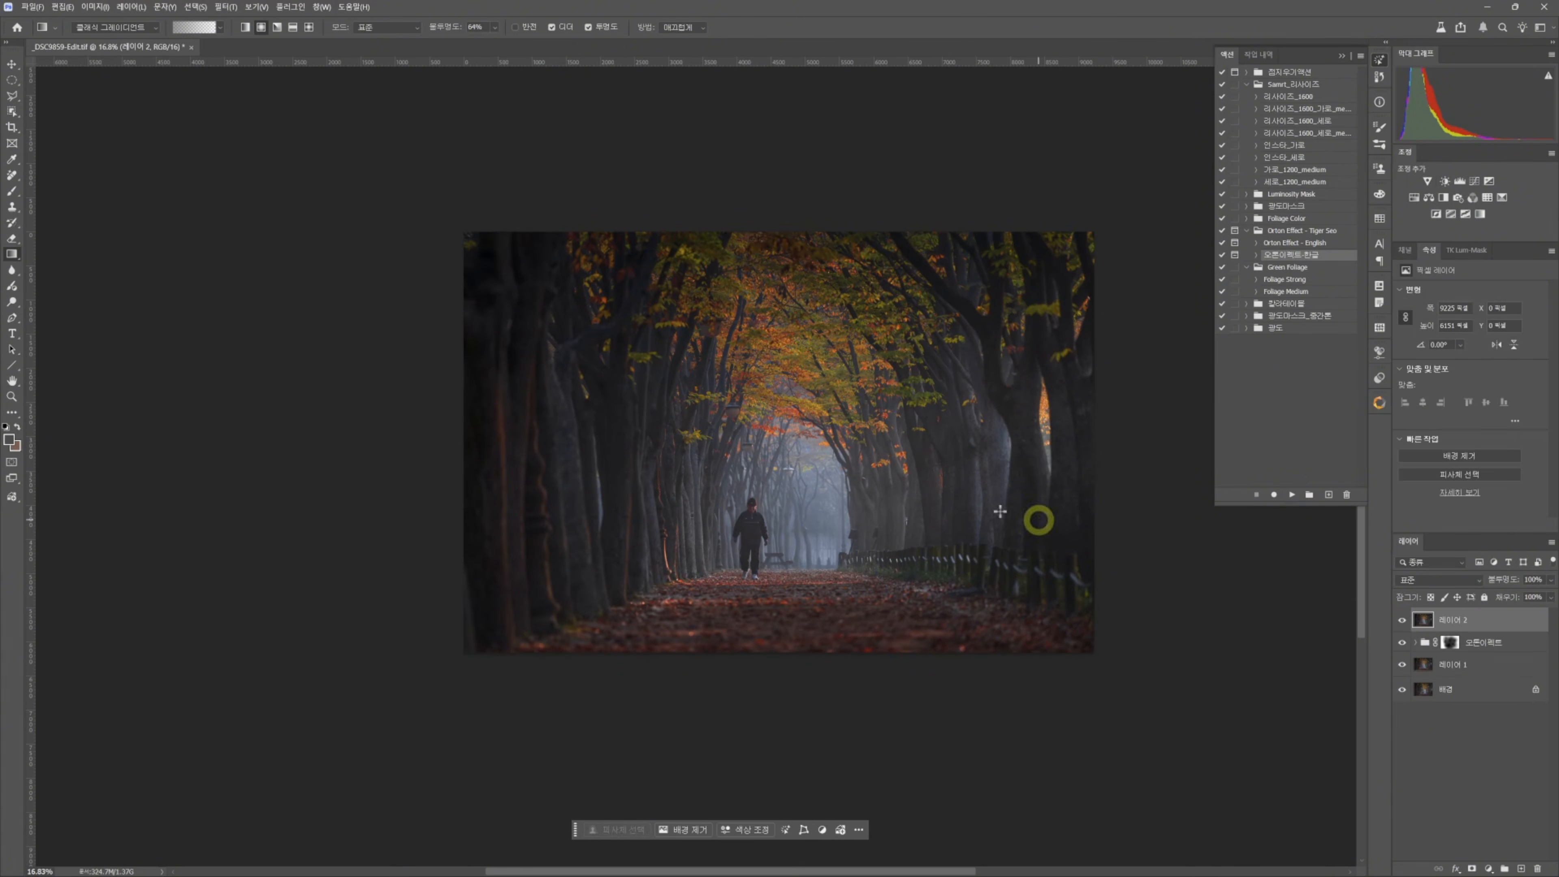
scroll(756, 485, up, 1)
scroll(756, 485, down, 3)
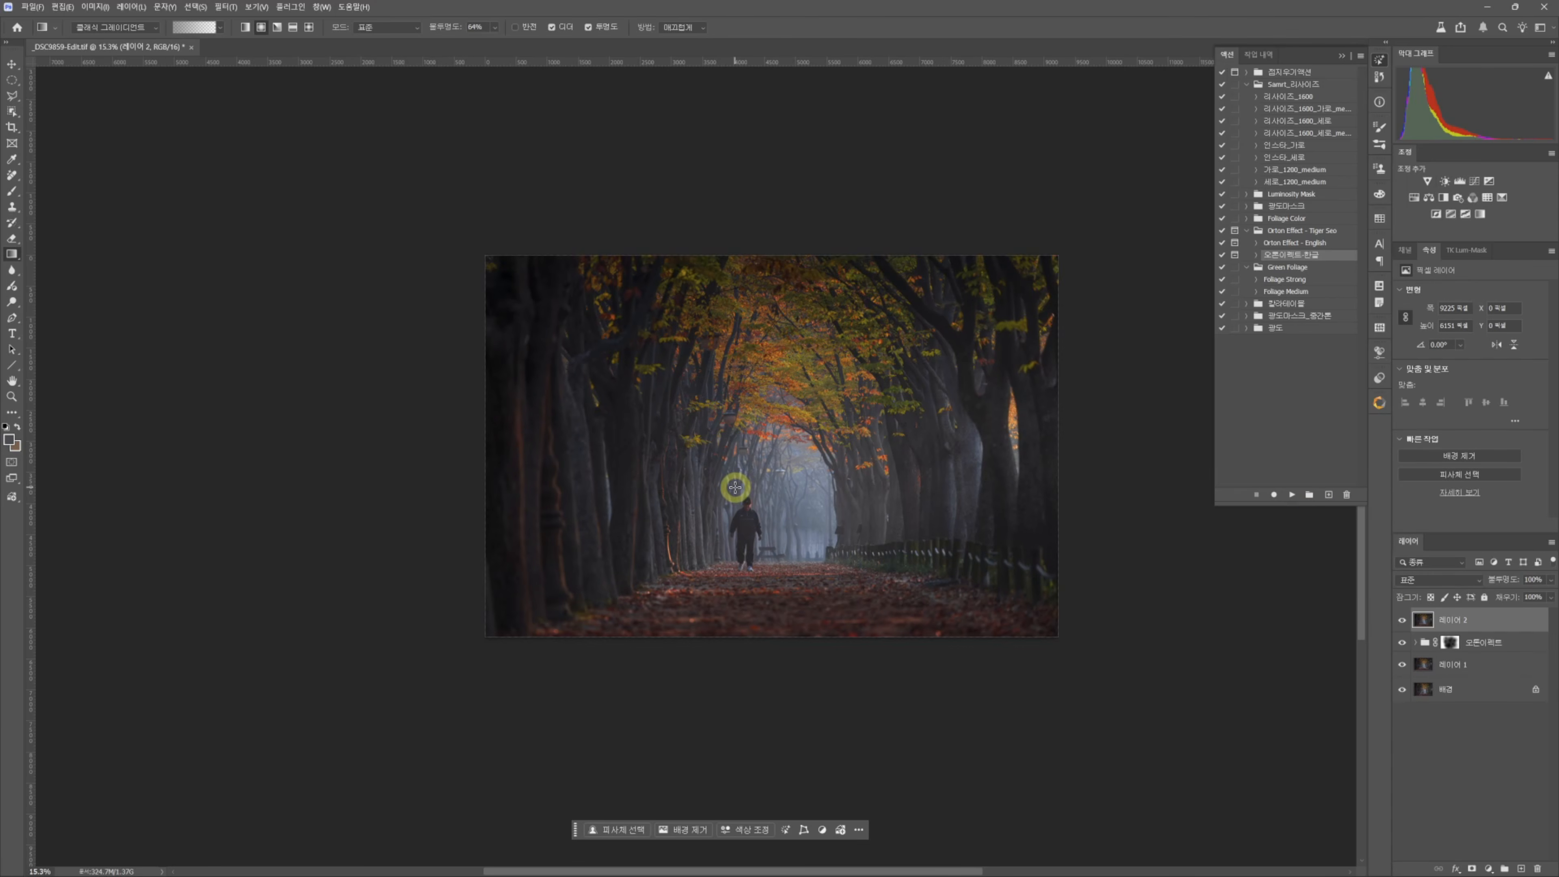
scroll(738, 489, up, 1)
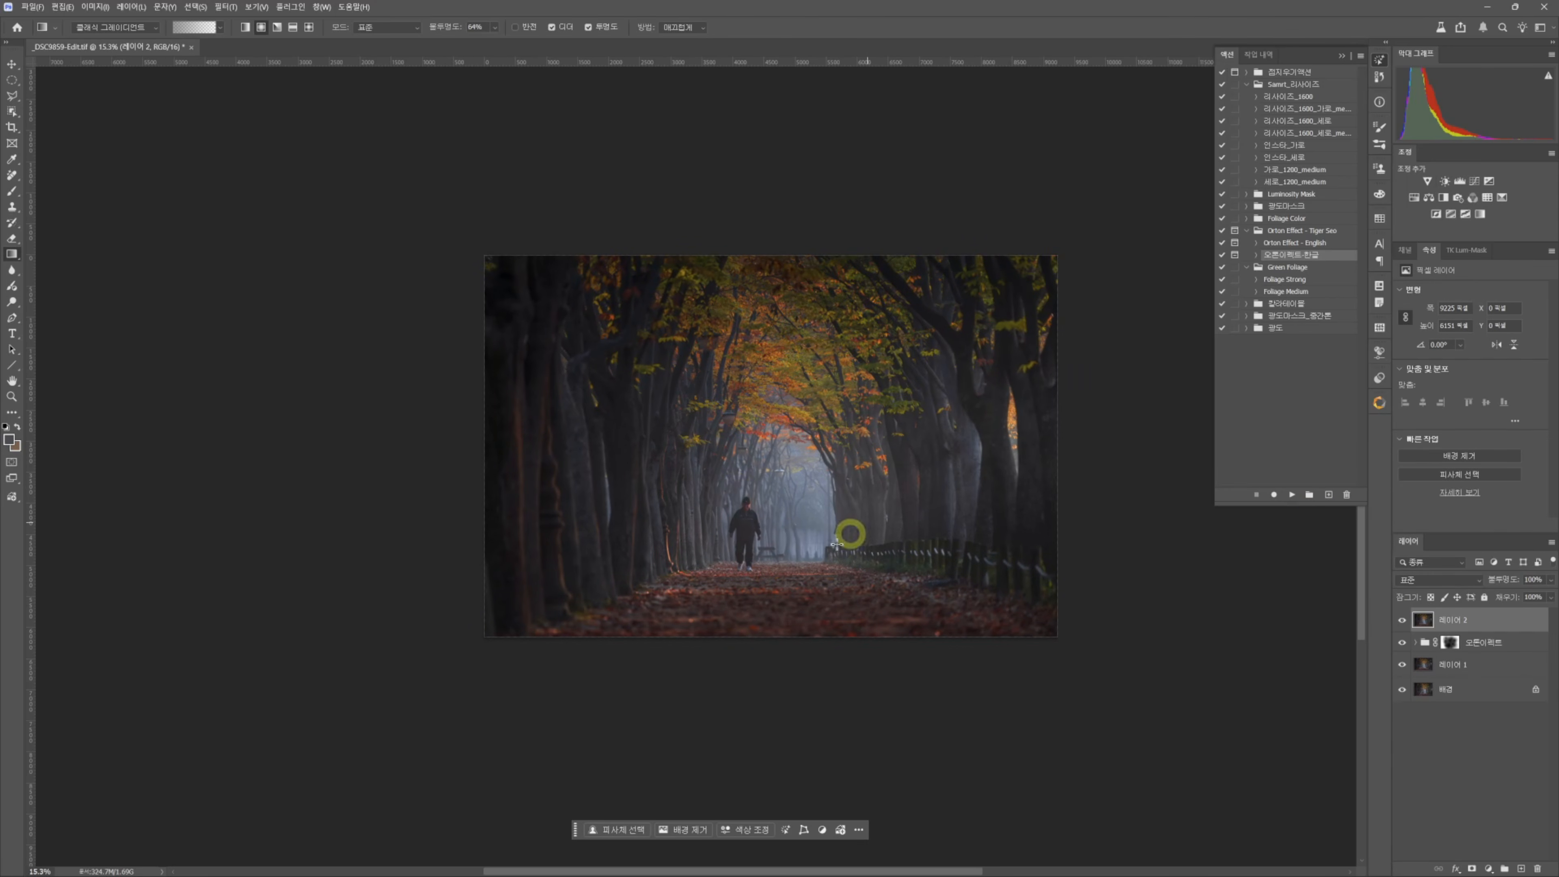
scroll(824, 477, up, 1)
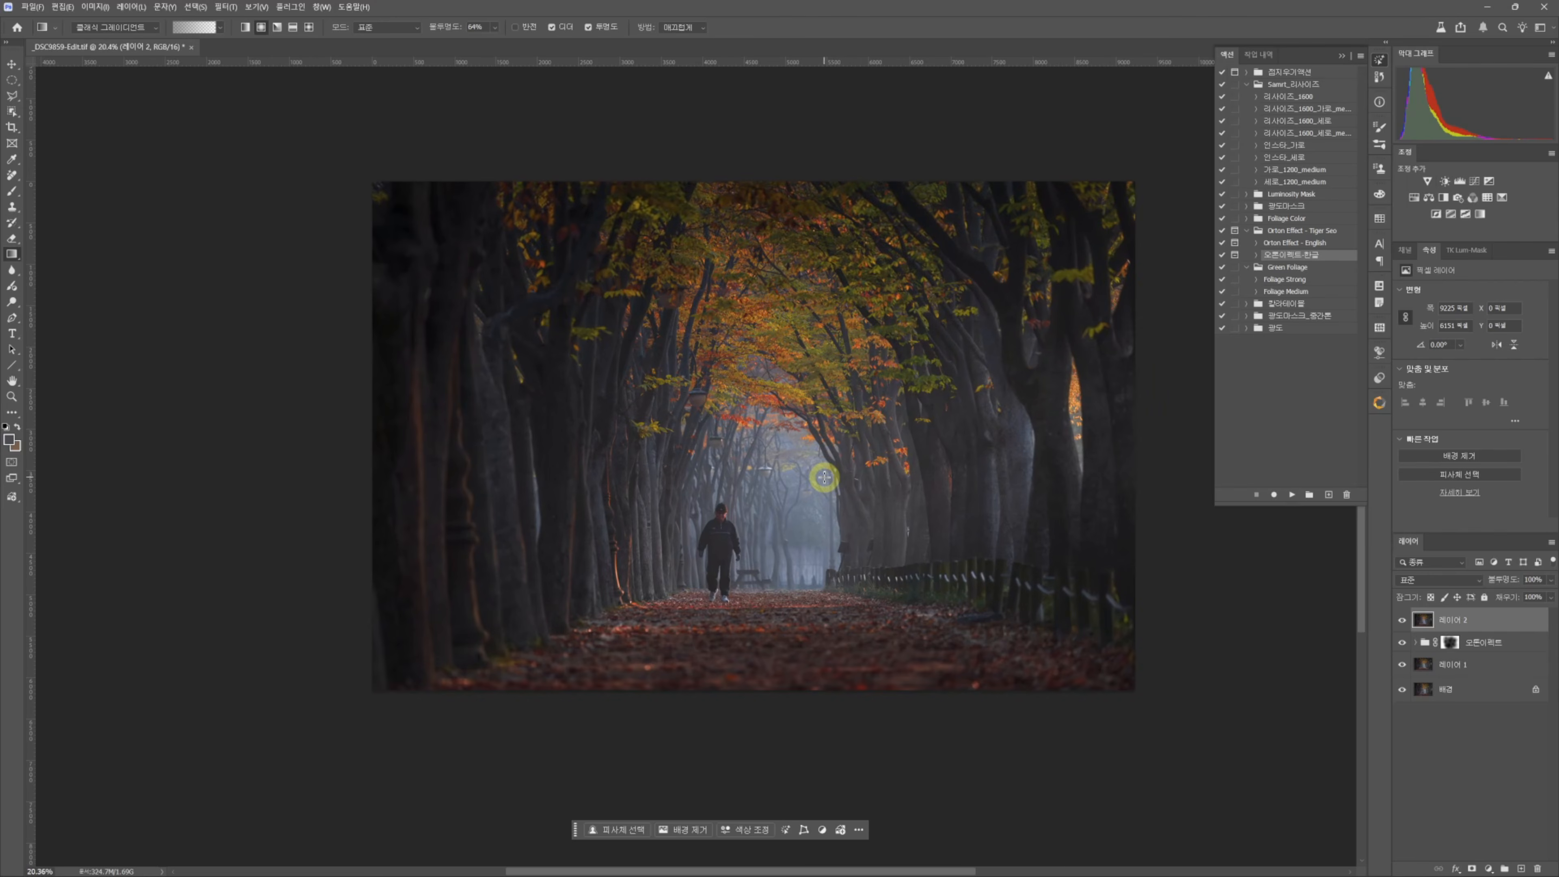
drag(776, 428, 706, 418)
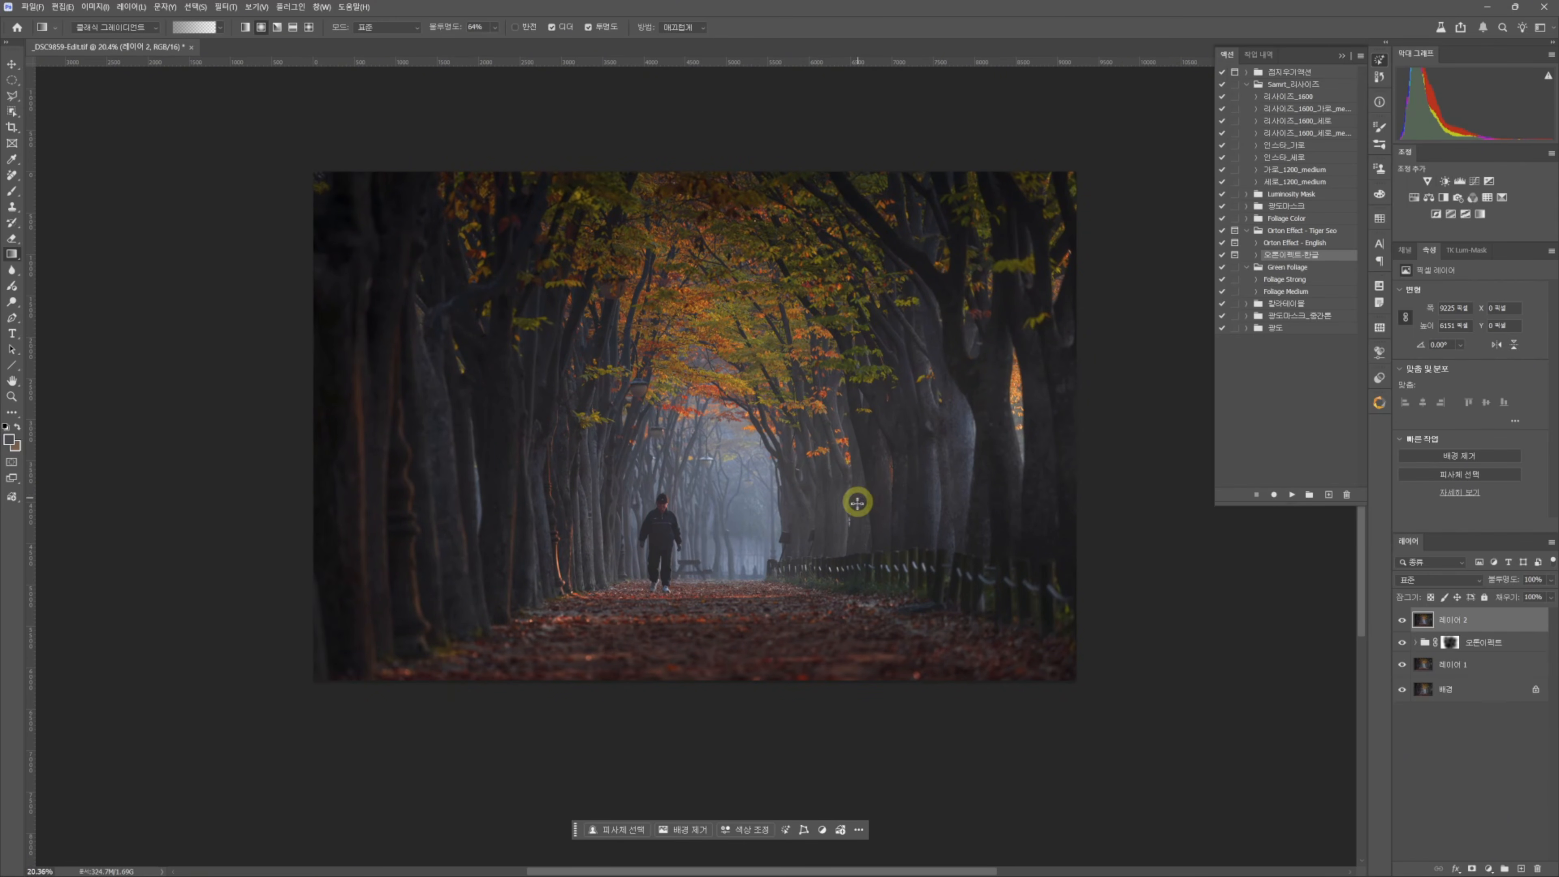
- Stamp the visible layers into another new top layer and open it in the Camera Raw filter
key(ctrl+alt+shift+e)
scroll(987, 505, down, 1)
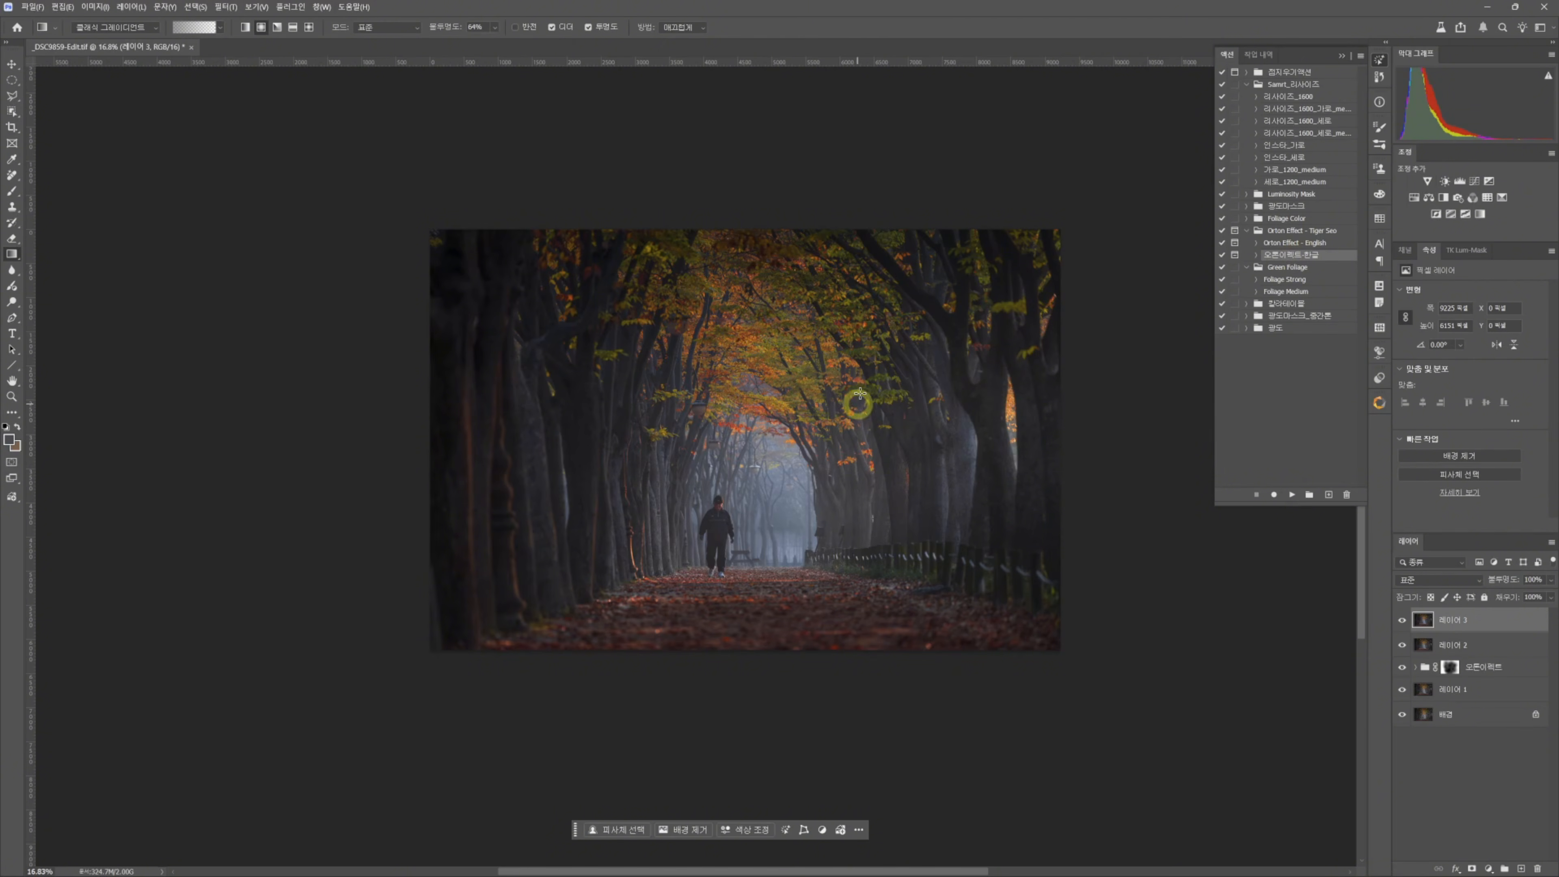
key(ctrl+shift+a)
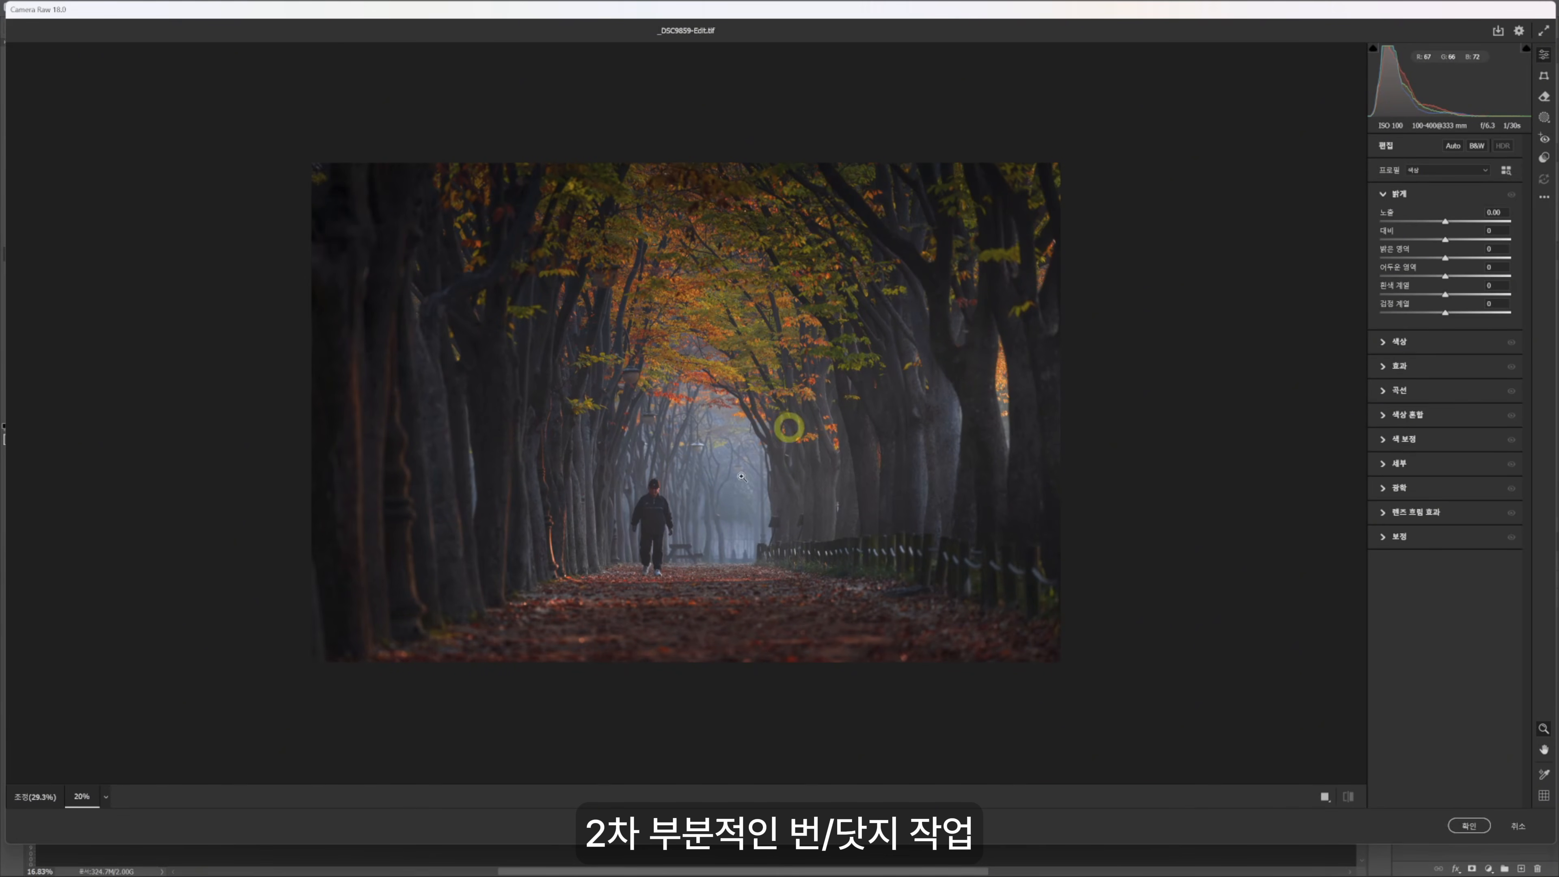
- Draw a wide radial gradient mask over the leaf-covered path, raise its clarity slightly and adjust the mask's placement
click(1543, 116)
key(j)
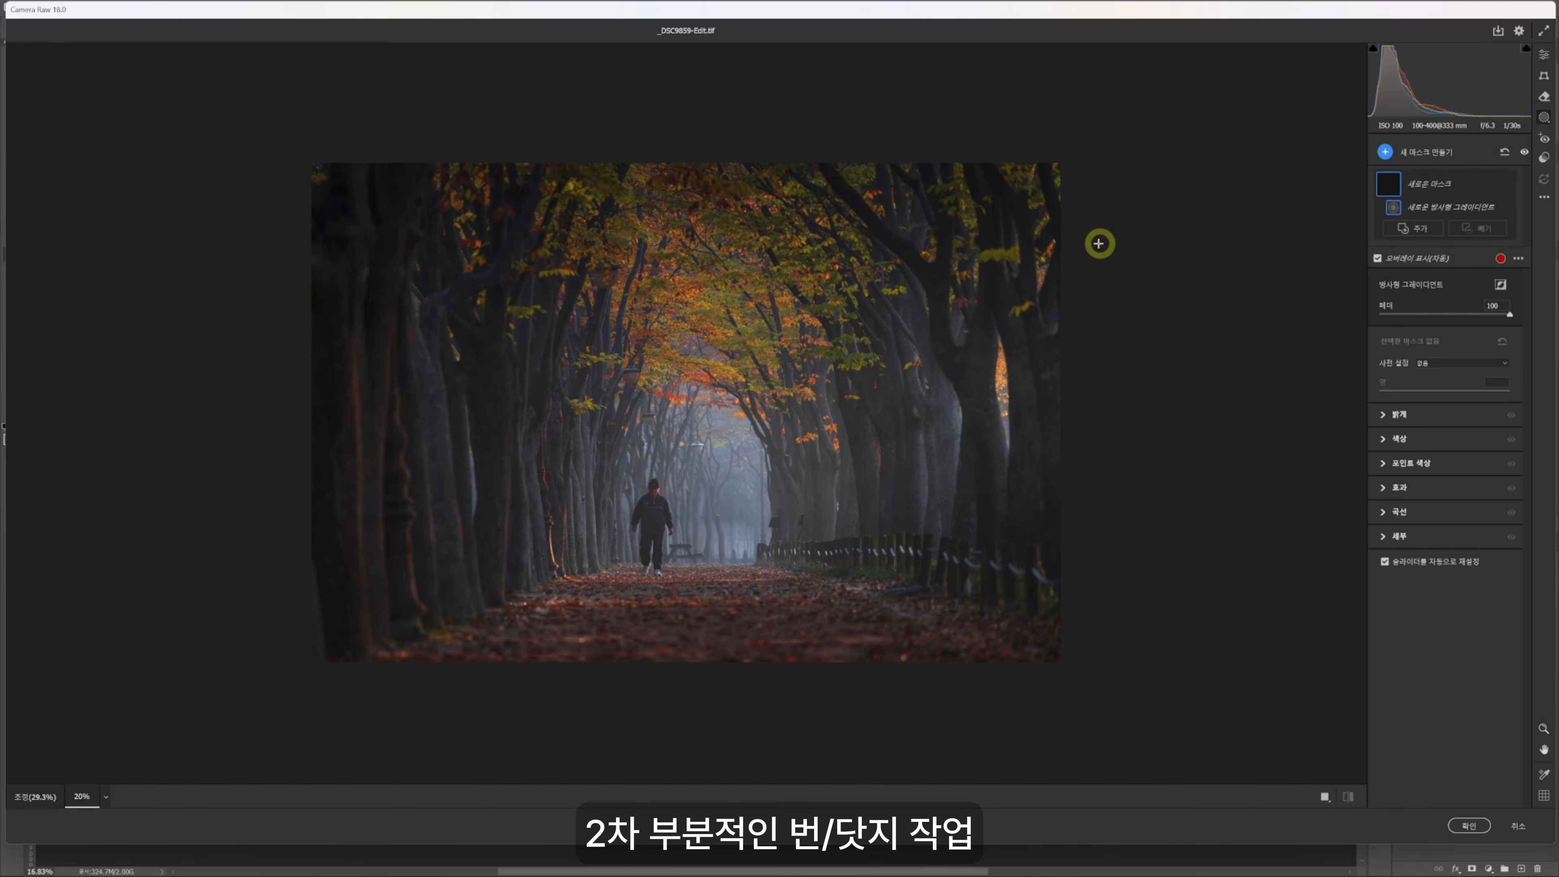
drag(597, 590, 956, 627)
click(1402, 490)
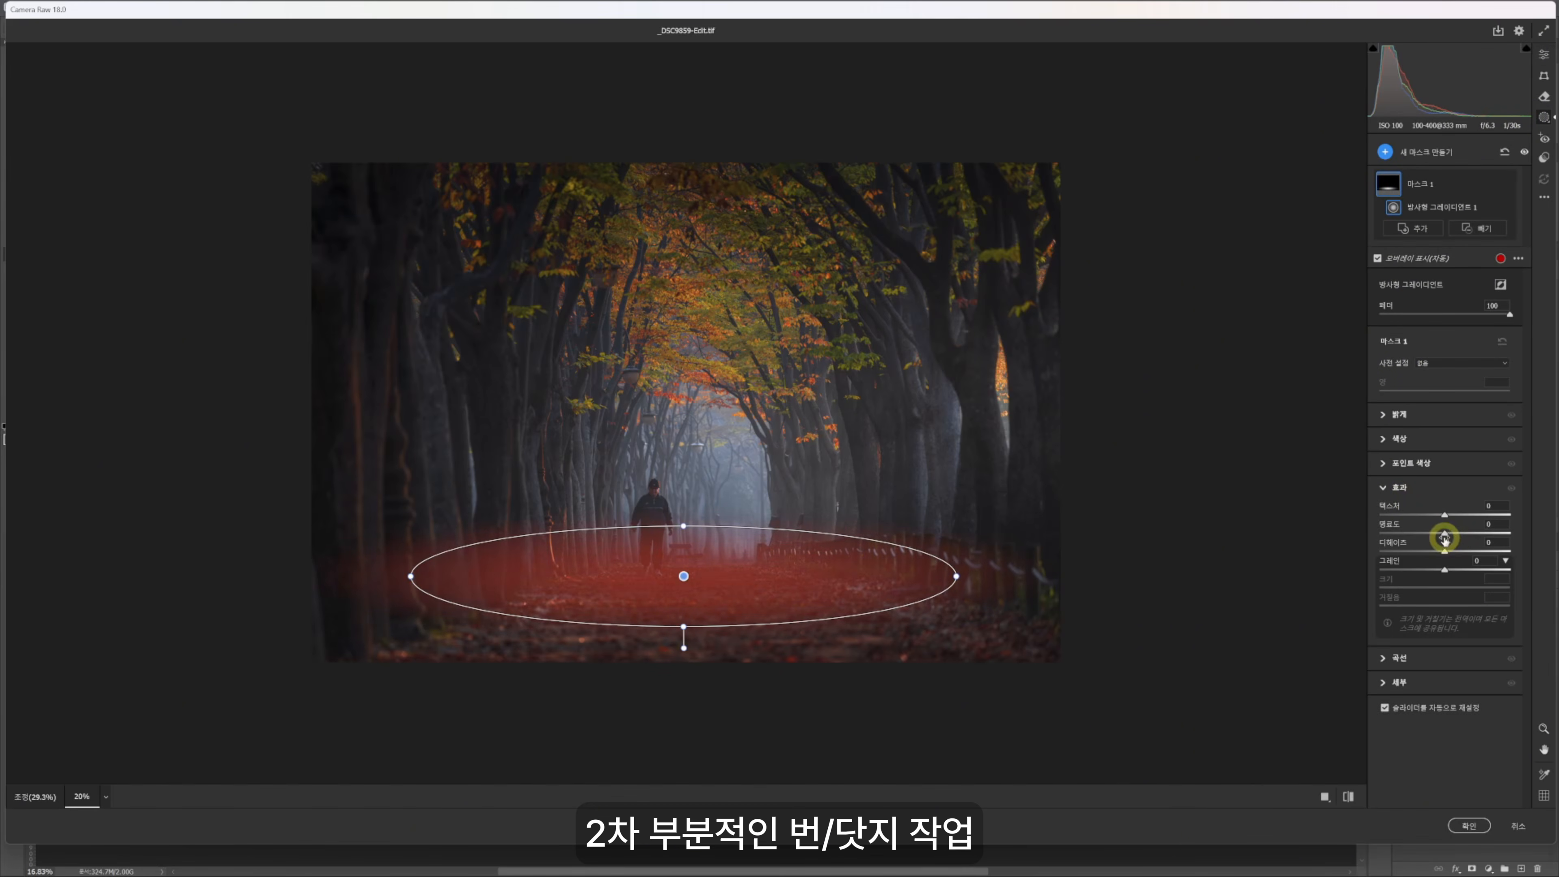
drag(1445, 539, 1468, 539)
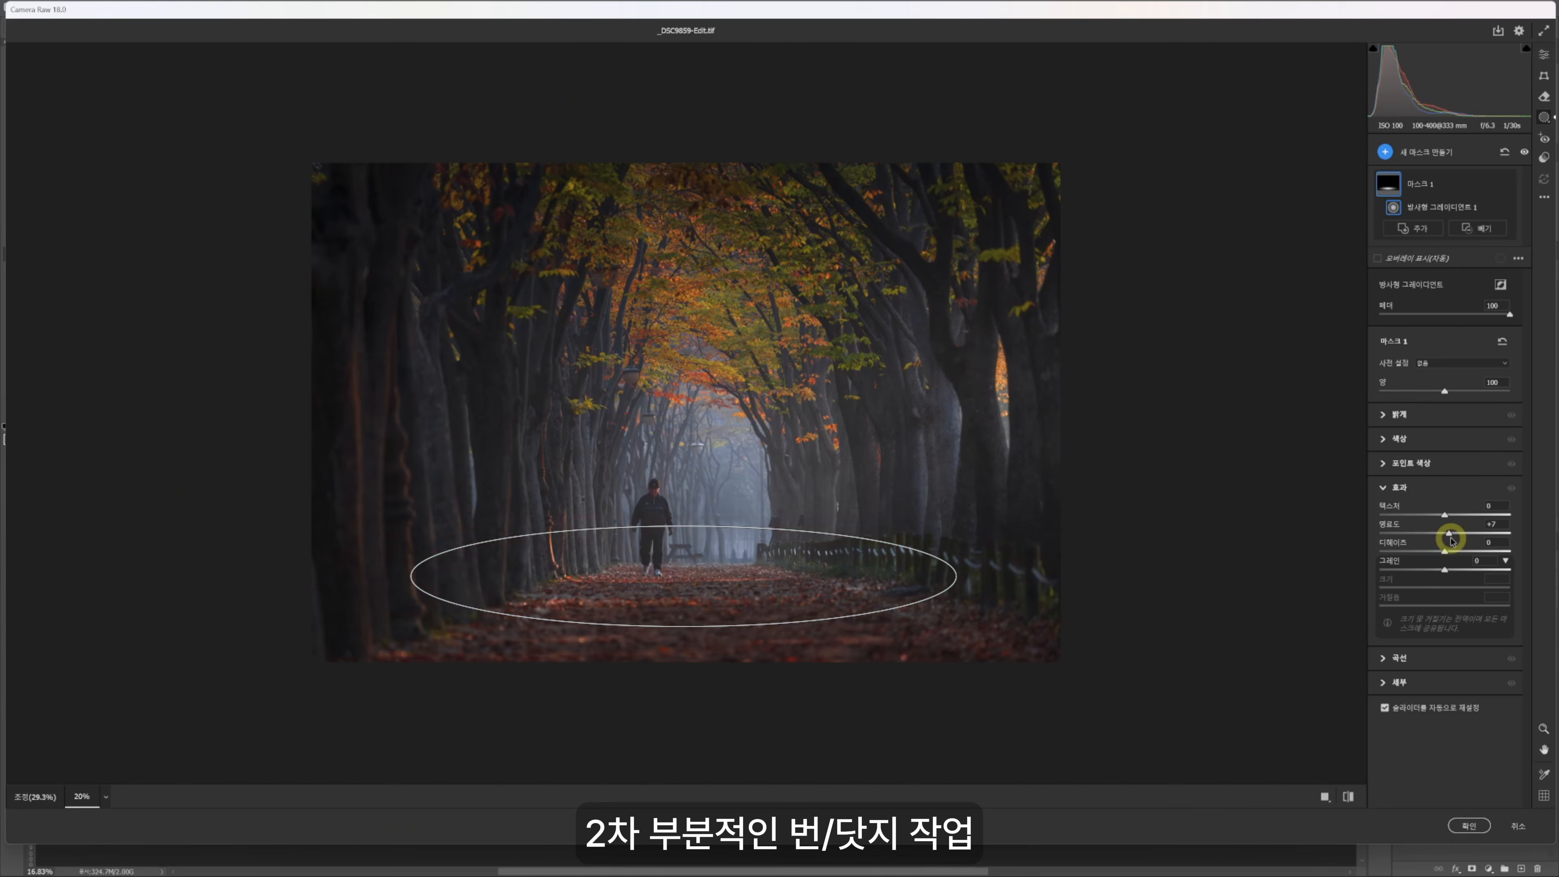
drag(1450, 537, 1446, 551)
mouse_move(791, 565)
mouse_down()
mouse_move(787, 787)
mouse_move(780, 540)
mouse_move(778, 568)
mouse_up()
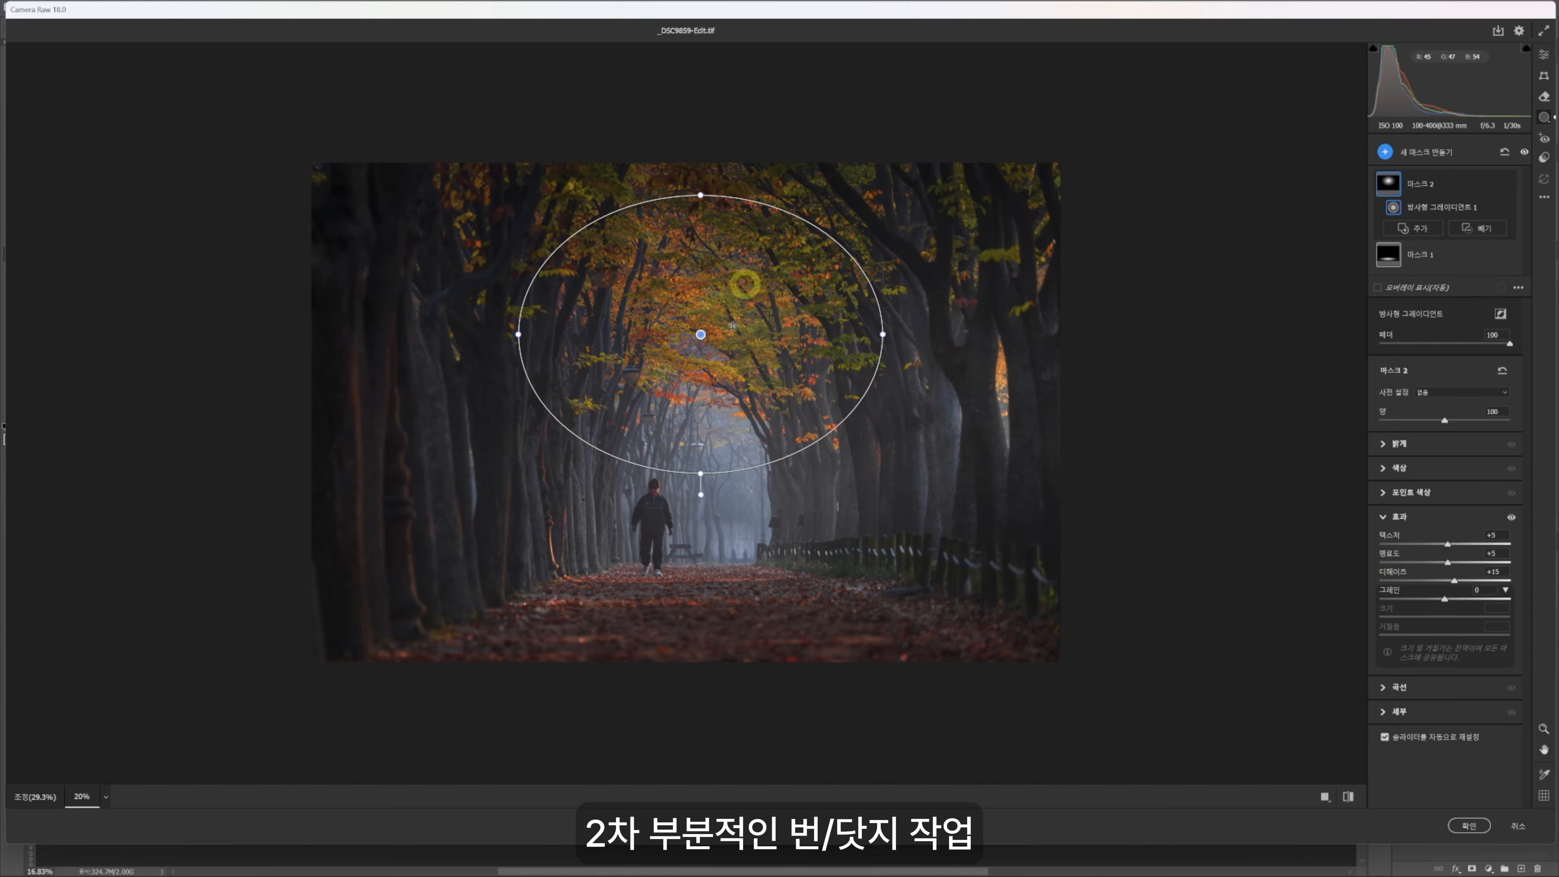
- Raise the texture in the radial mask over the central foliage and shift the mask slightly
mouse_move(1448, 545)
mouse_down()
mouse_move(1552, 537)
mouse_move(1418, 549)
mouse_move(1463, 547)
mouse_up()
drag(712, 359, 705, 356)
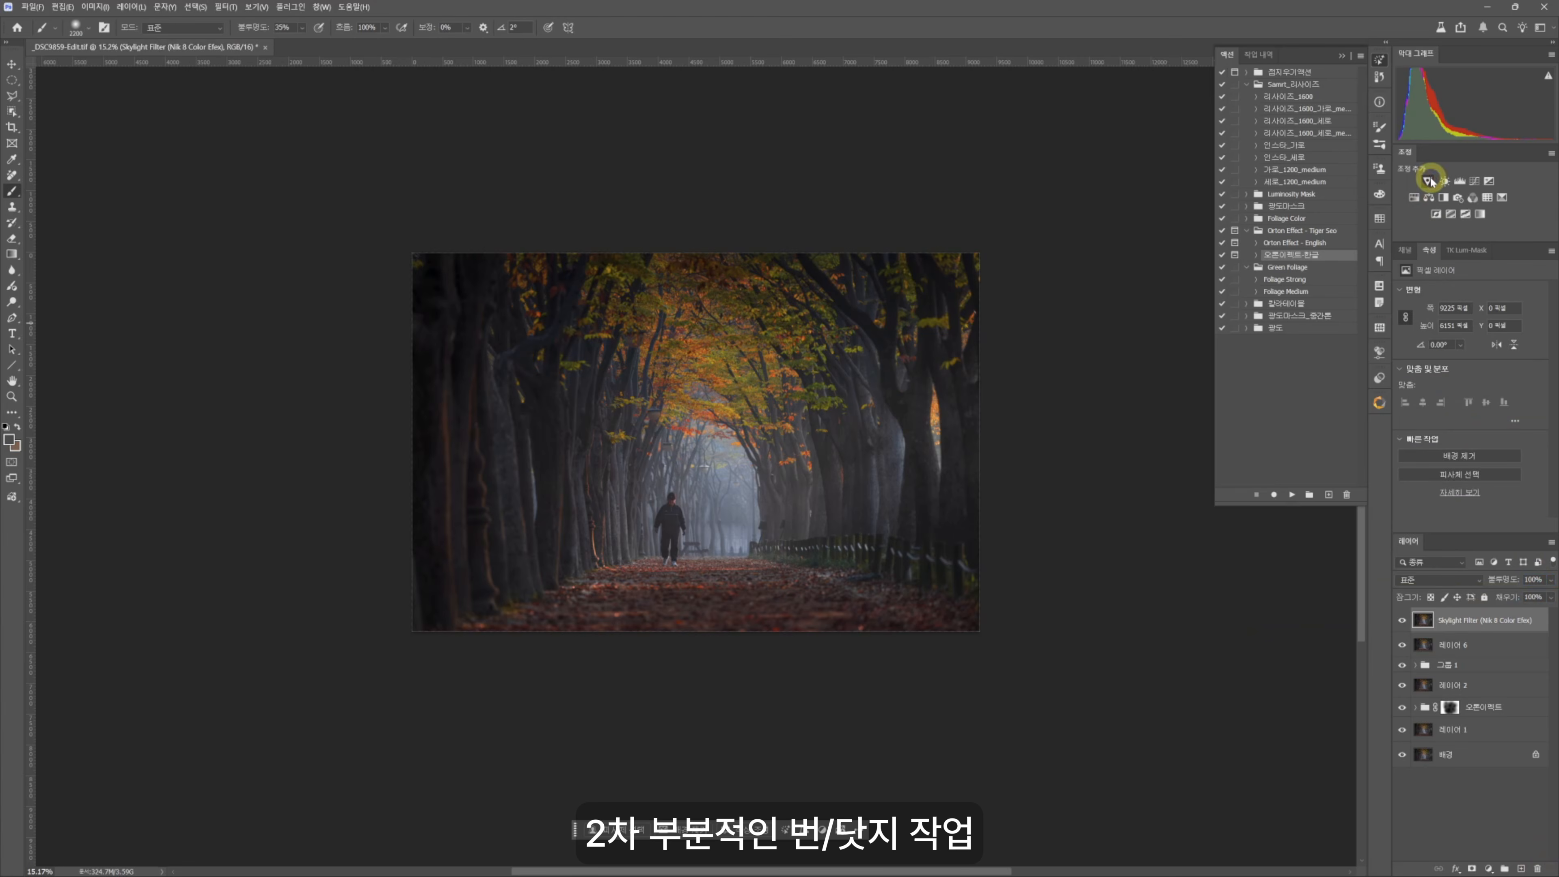
- Add a Vibrance adjustment layer on top of the stack and set its blend mode to Difference
click(1428, 181)
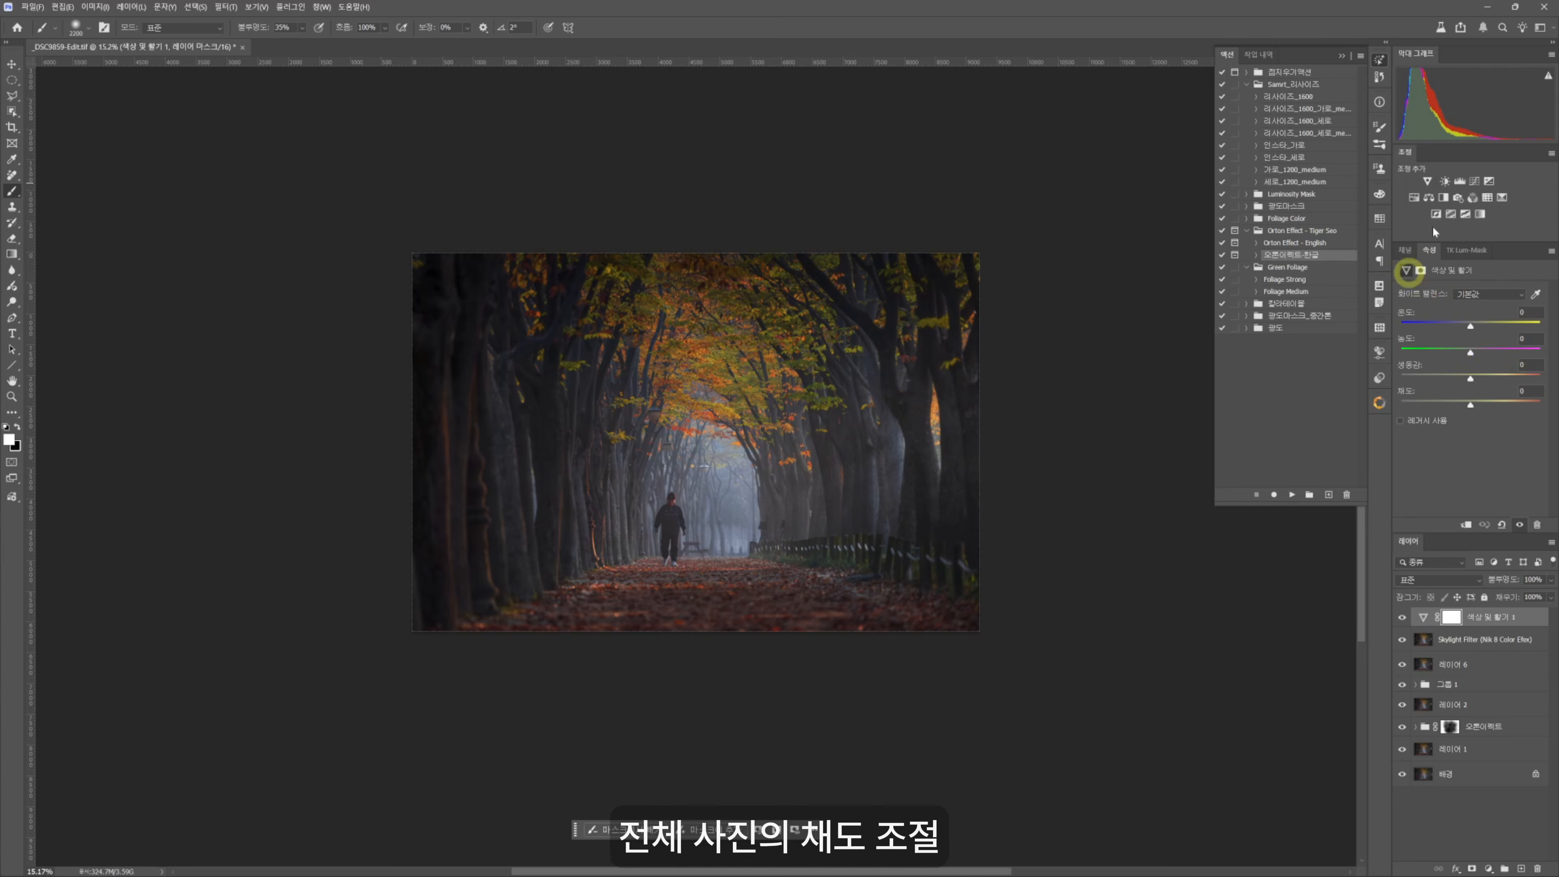
click(1436, 580)
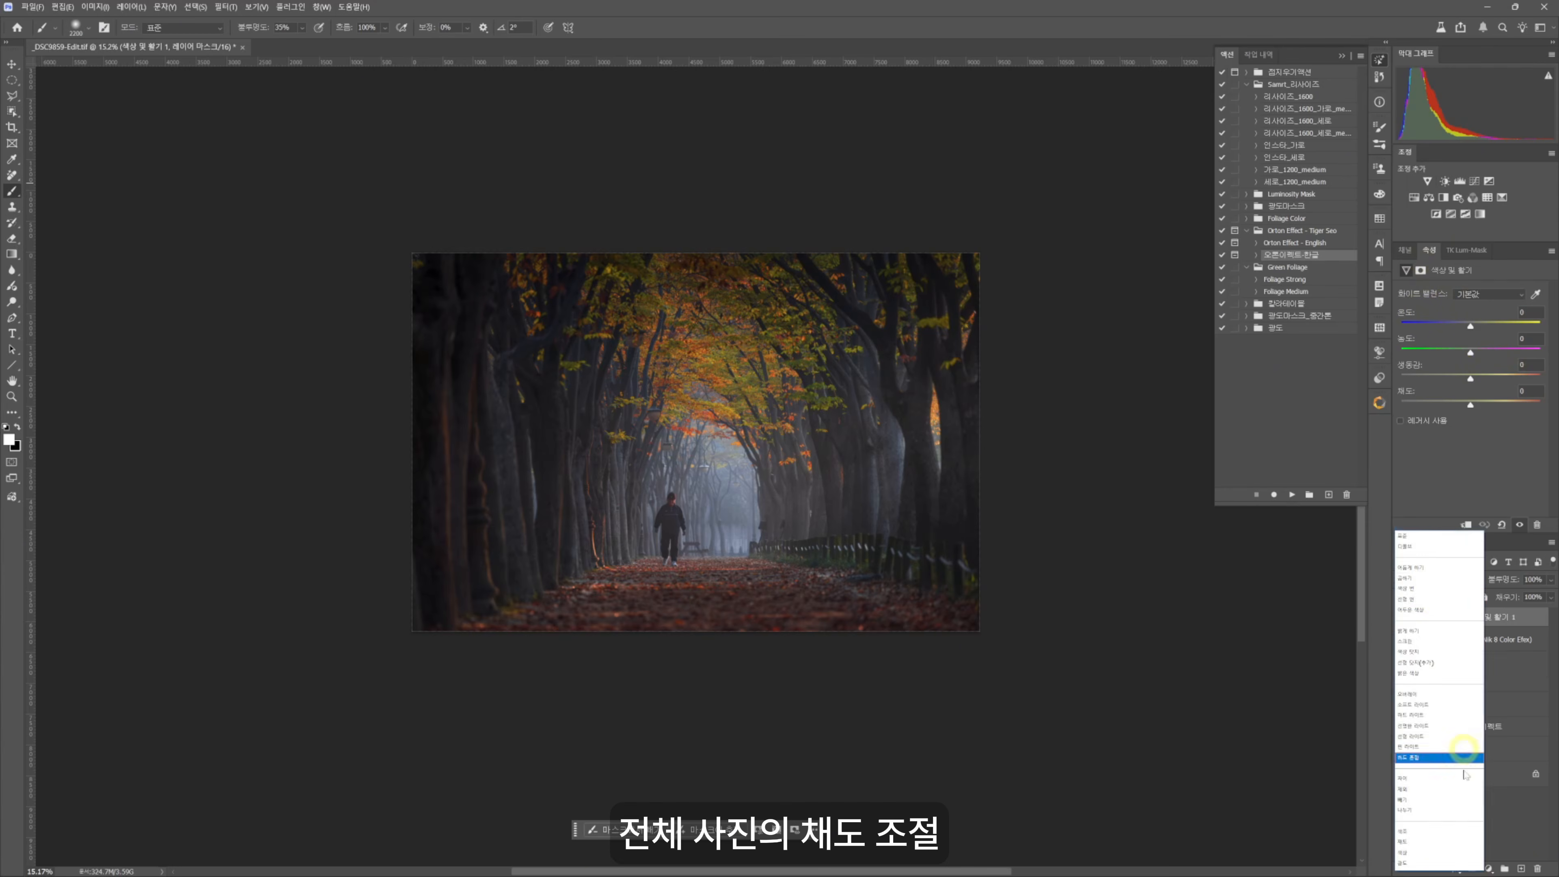
click(1430, 780)
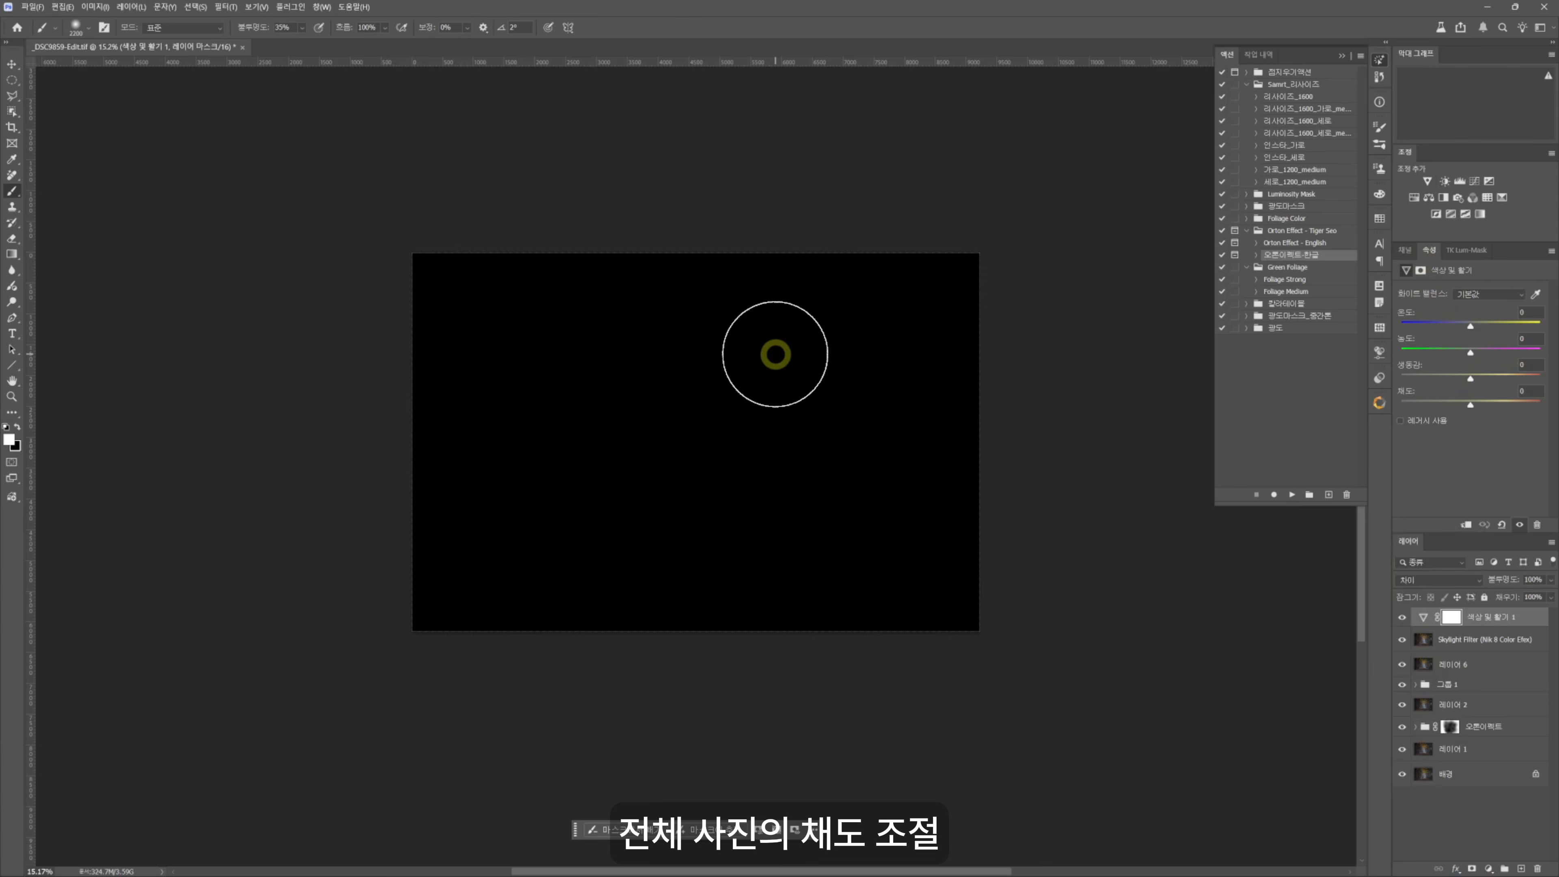
- Set the adjustment layer's vibrance to -7 while judging the change in the Difference view, keeping saturation at 0
scroll(774, 358, up, 2)
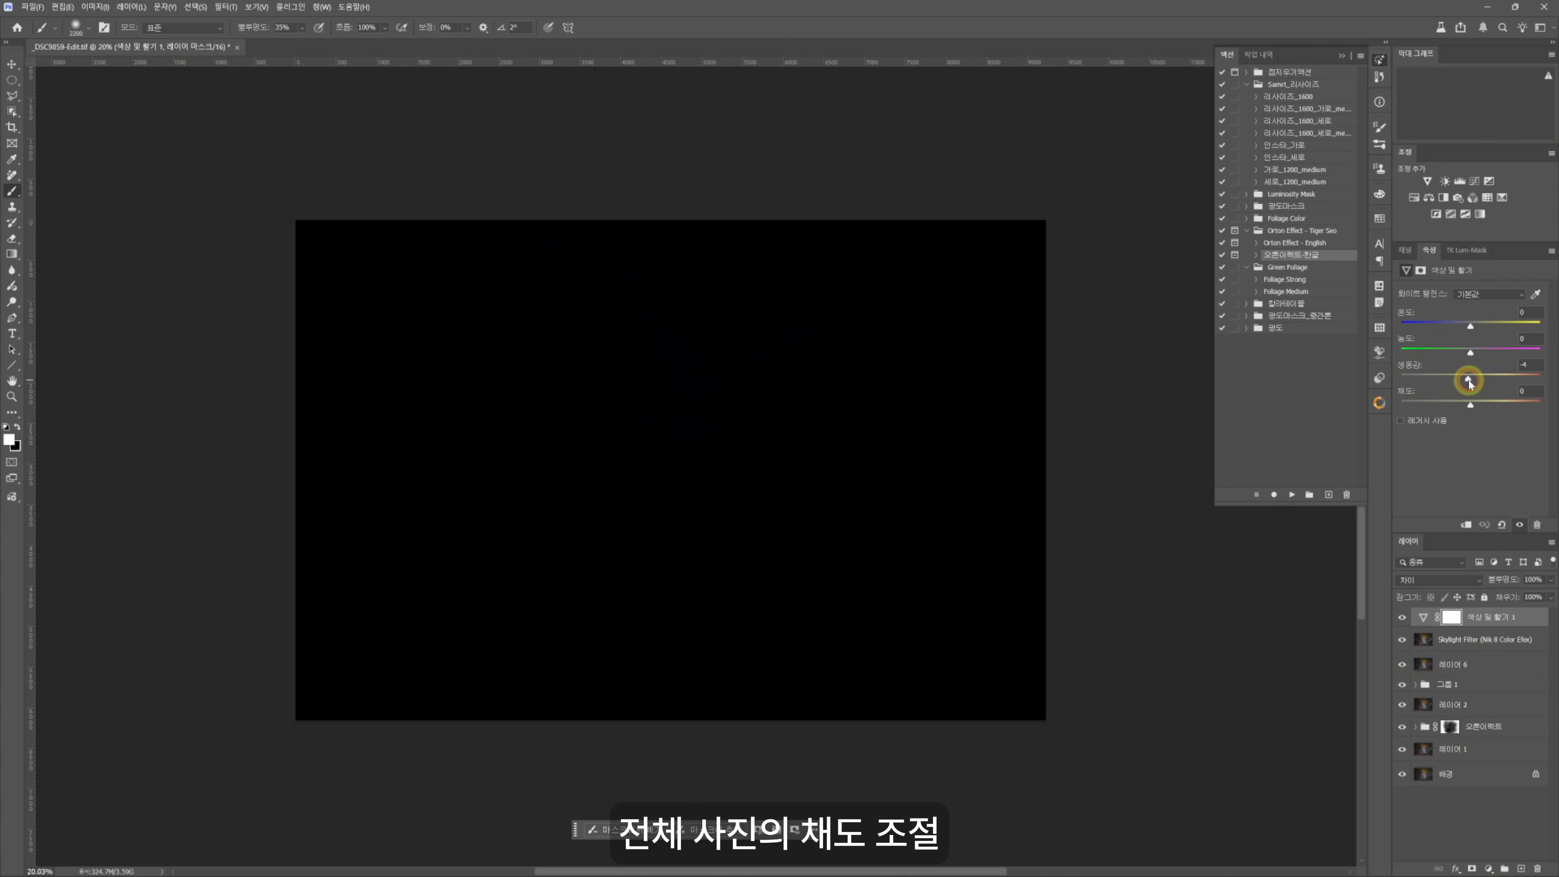
drag(1469, 379, 1449, 381)
drag(1463, 381, 1465, 378)
mouse_move(1469, 405)
mouse_down()
mouse_move(1443, 404)
mouse_move(1470, 404)
mouse_up()
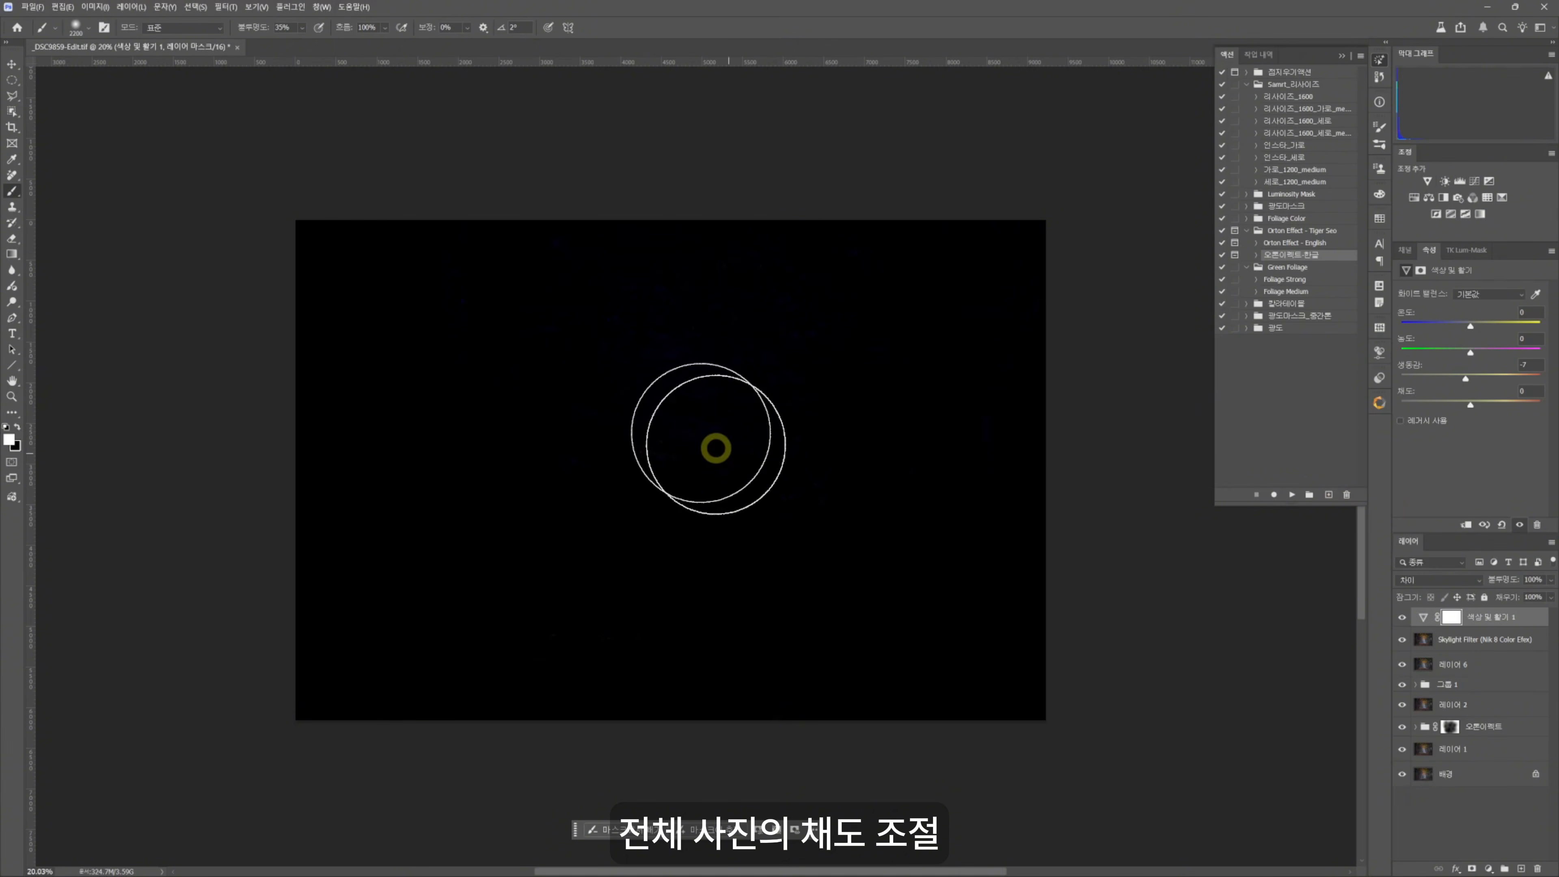
- Try a strong saturation reduction on the Vibrance adjustment layer and undo it
drag(1478, 385, 1442, 407)
key(ctrl+z)
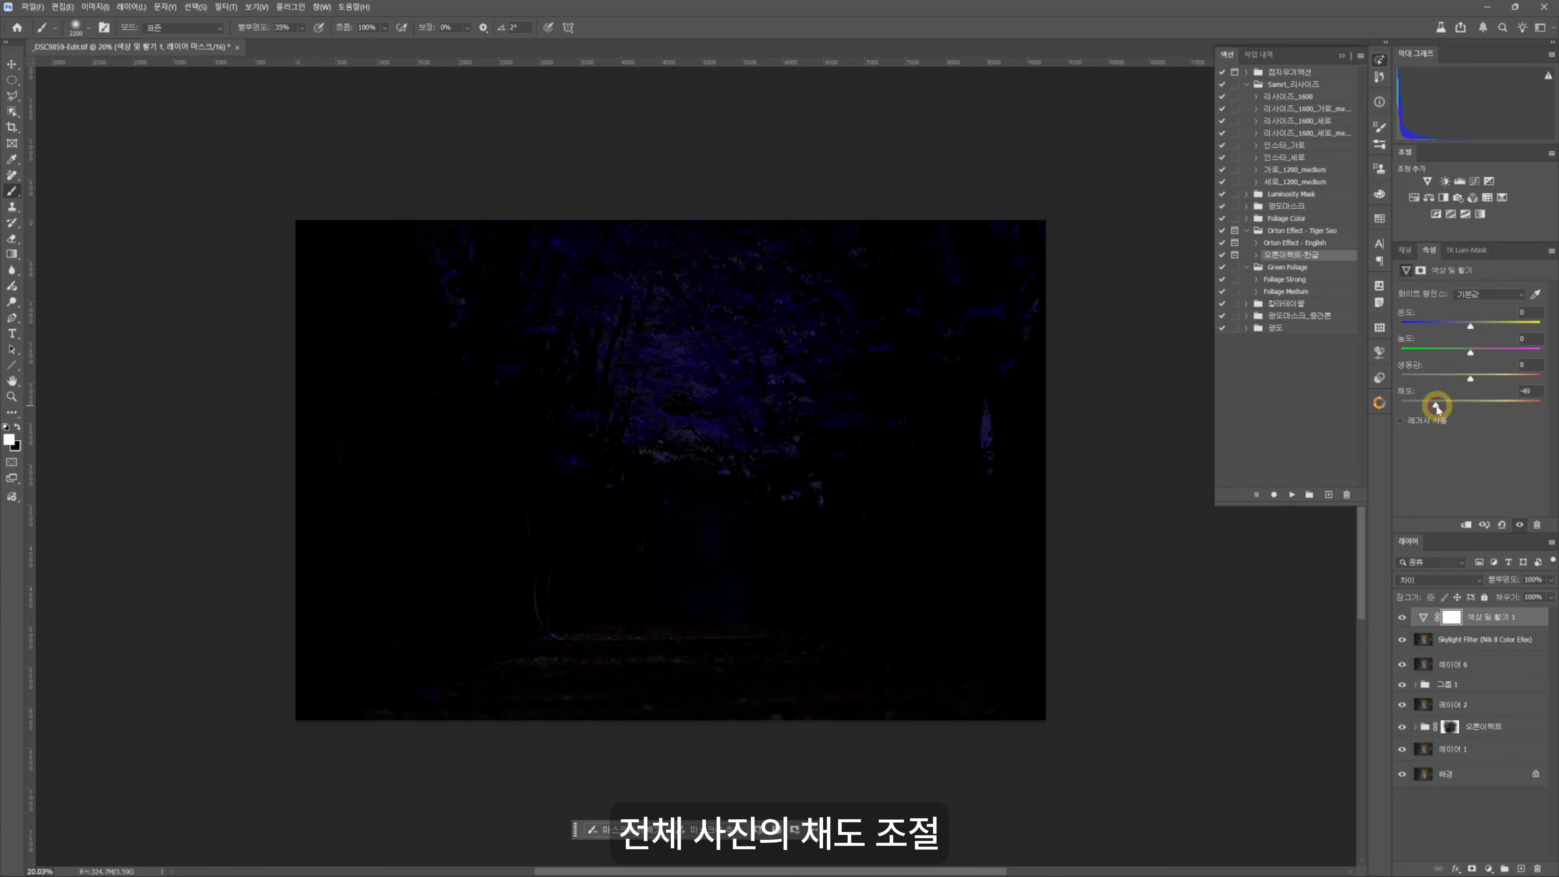
key(ctrl+z)
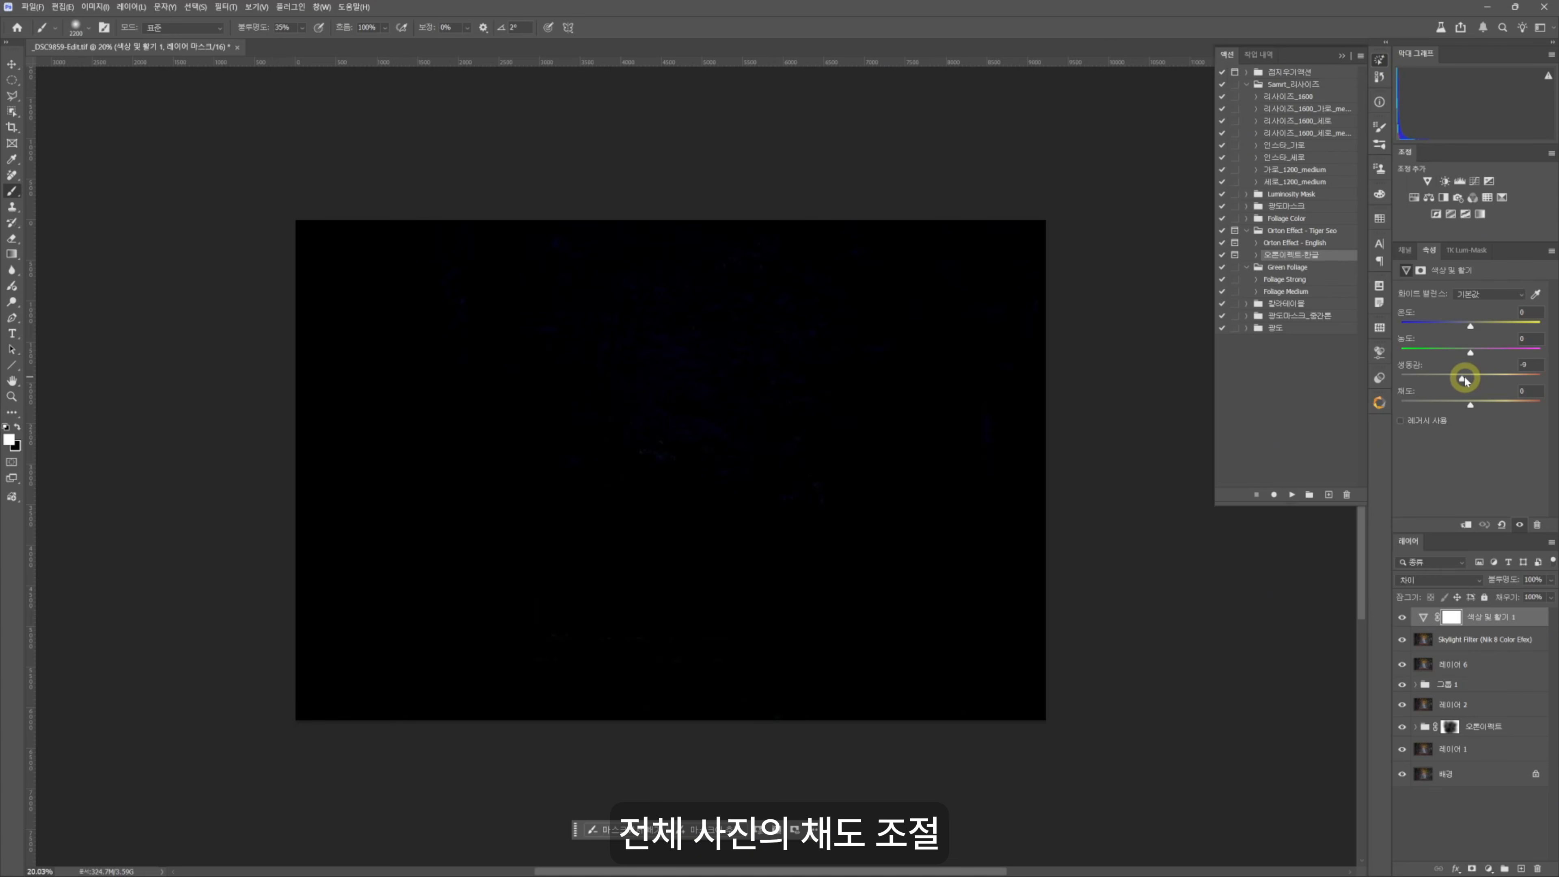
- Set the Vibrance adjustment layer's blend mode to Dissolve and toggle its visibility to compare the photo
click(1429, 581)
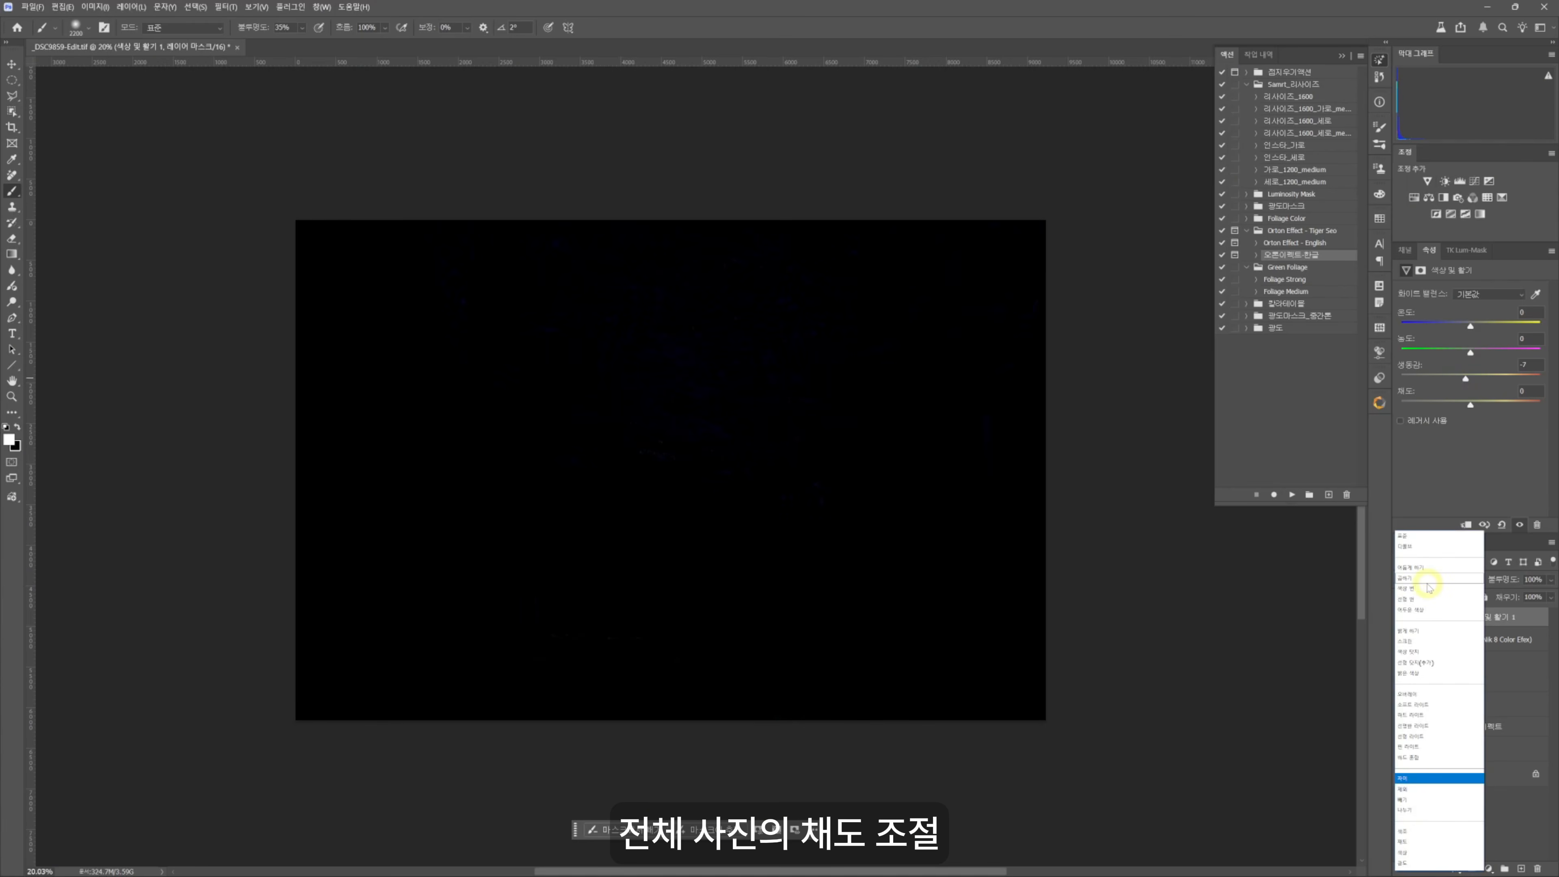
click(1406, 546)
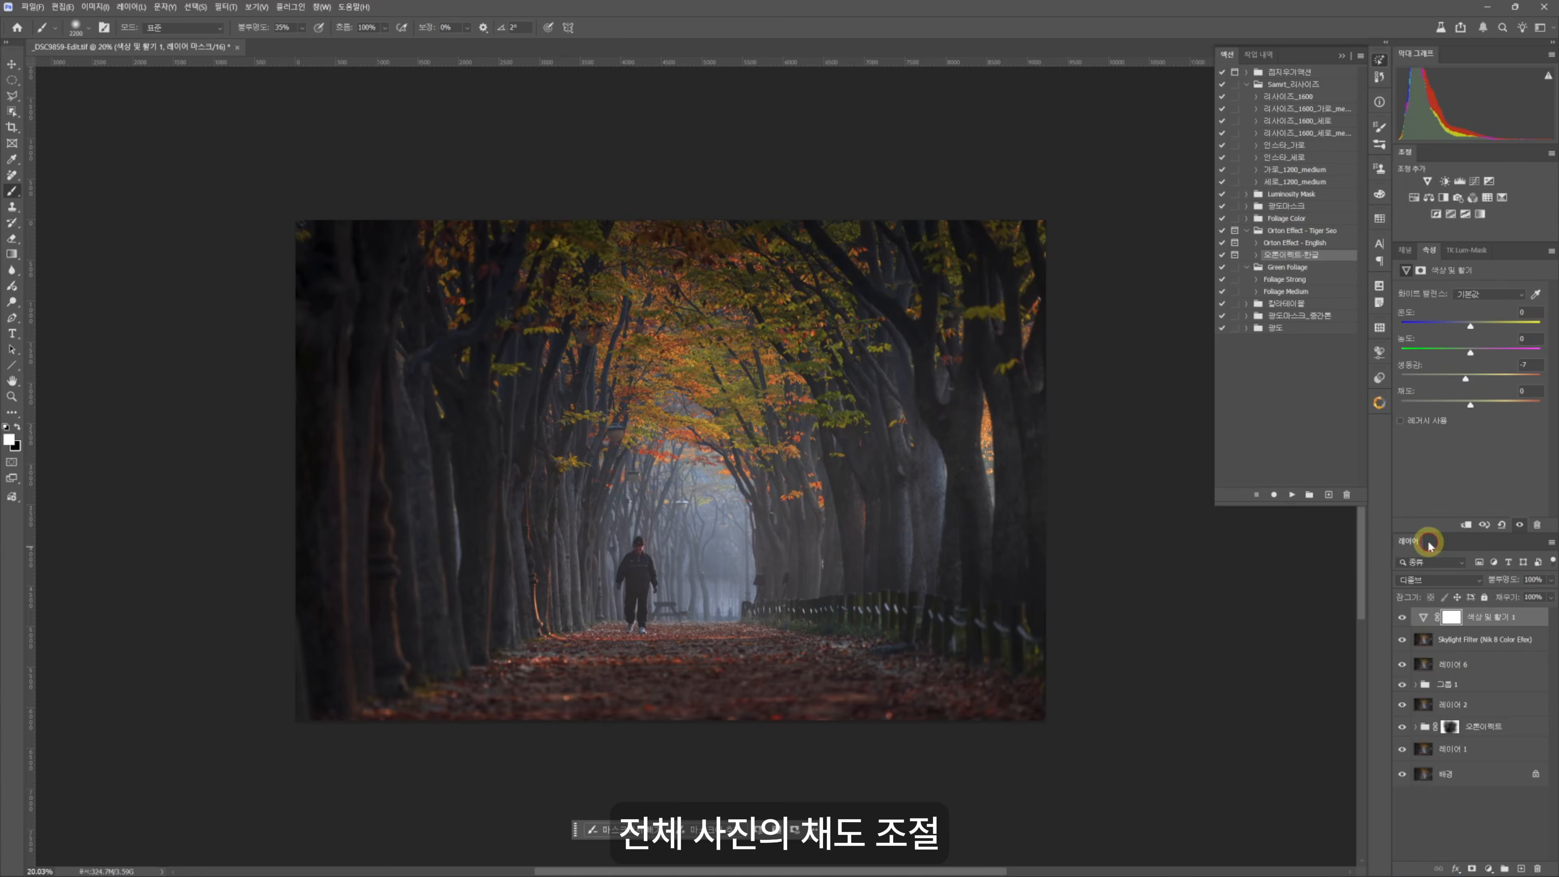
click(1412, 618)
click(1404, 618)
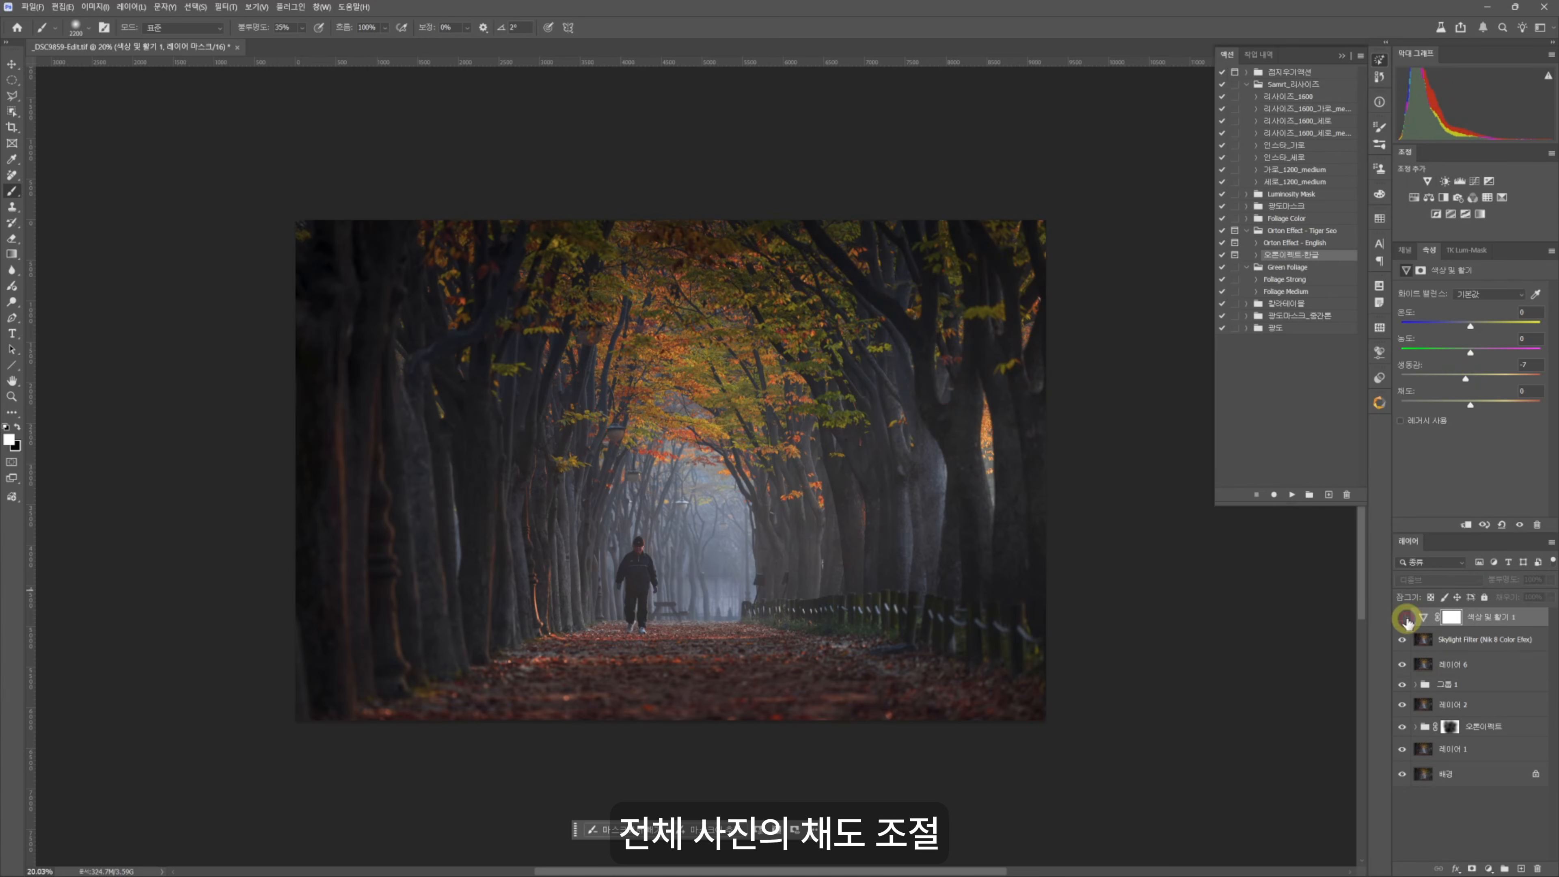
- Compare the foliage up close with the Vibrance adjustment layer hidden and shown, and return to viewing the whole photo
scroll(706, 381, up, 5)
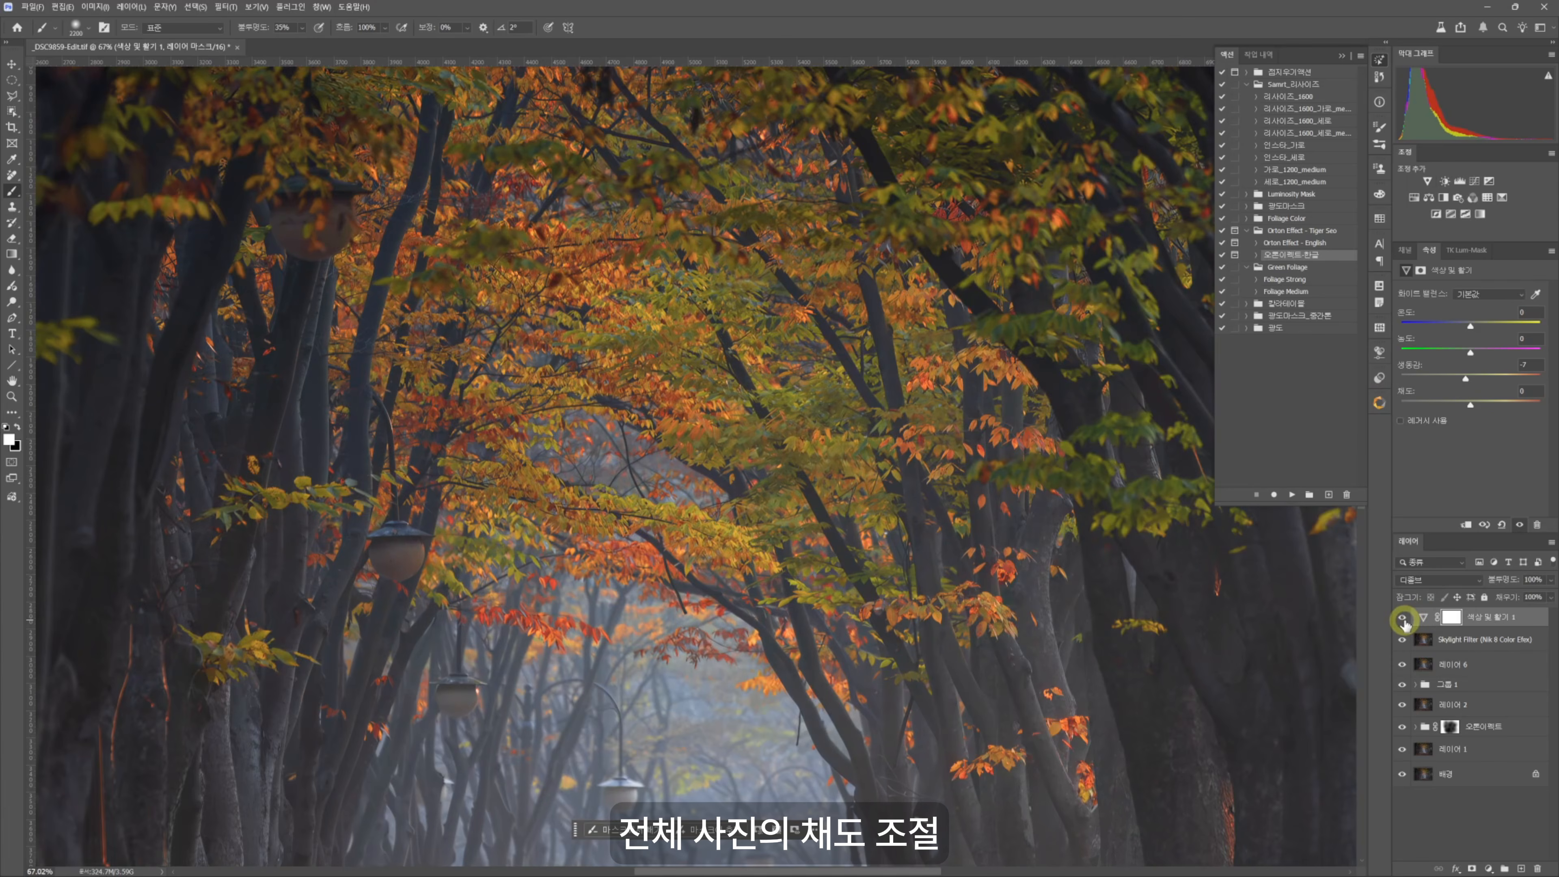
key(z)
click(1403, 619)
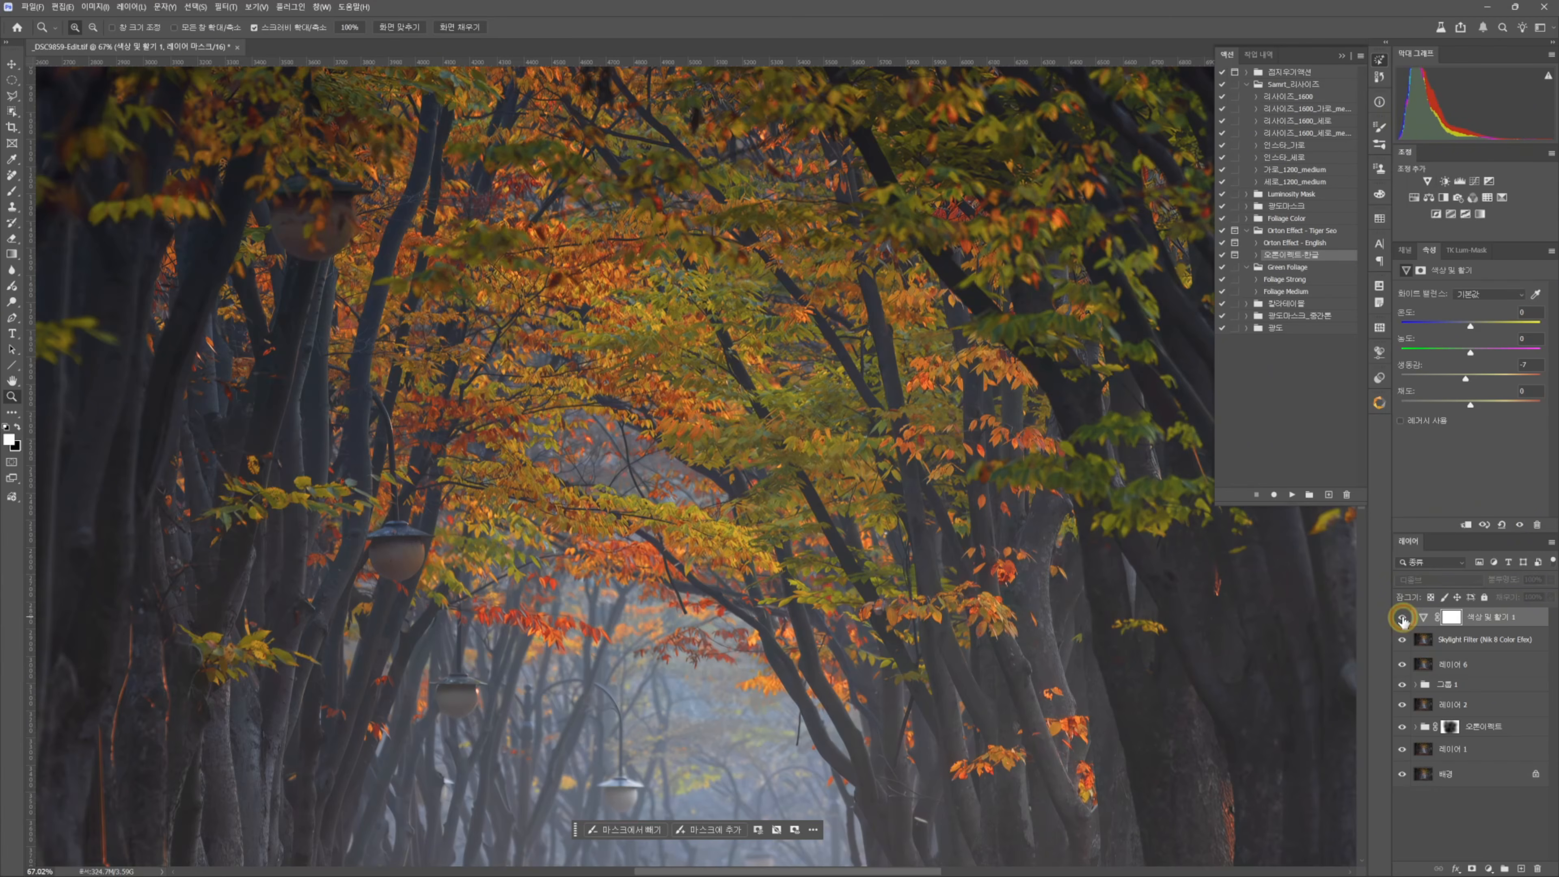
click(1403, 619)
drag(912, 508, 878, 453)
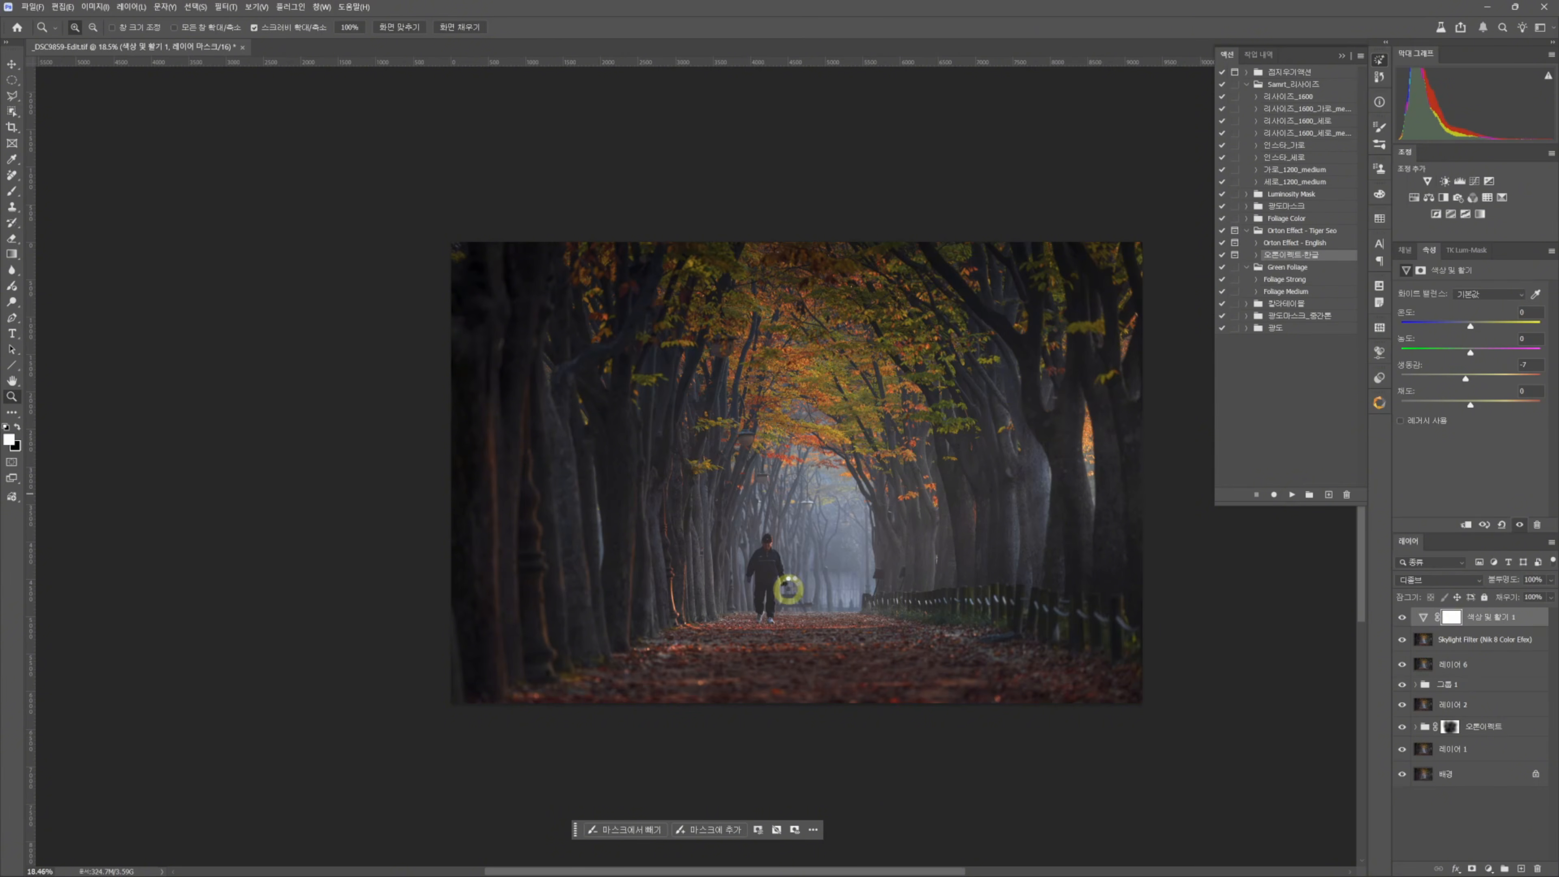
- Stamp all visible layers into a new top layer, and try a Color Balance adjustment layer before undoing it
key(ctrl+shift+alt+e)
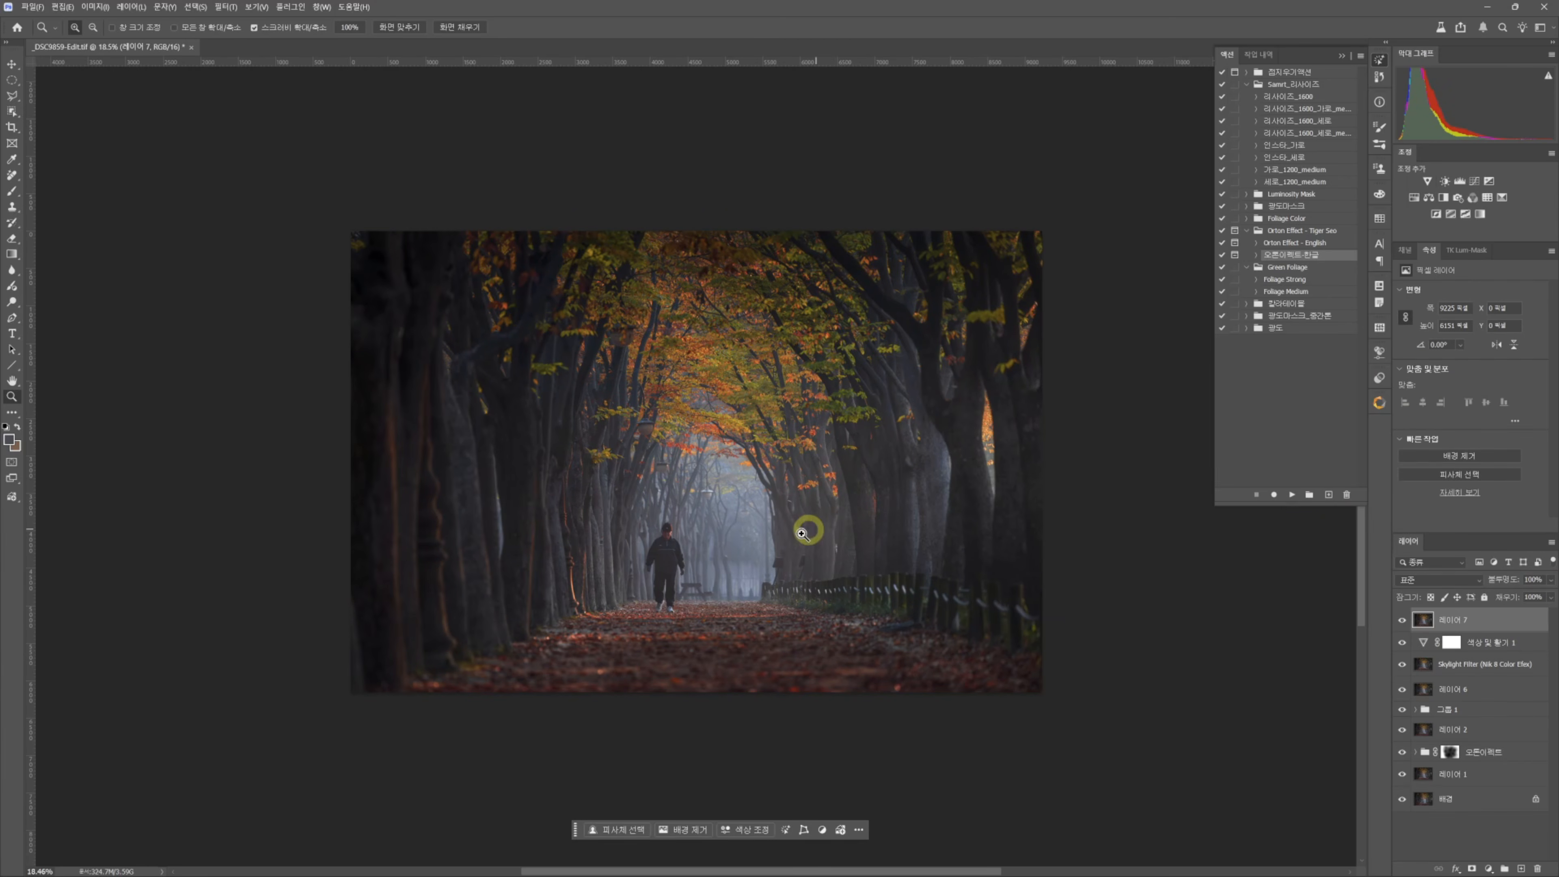
click(1431, 199)
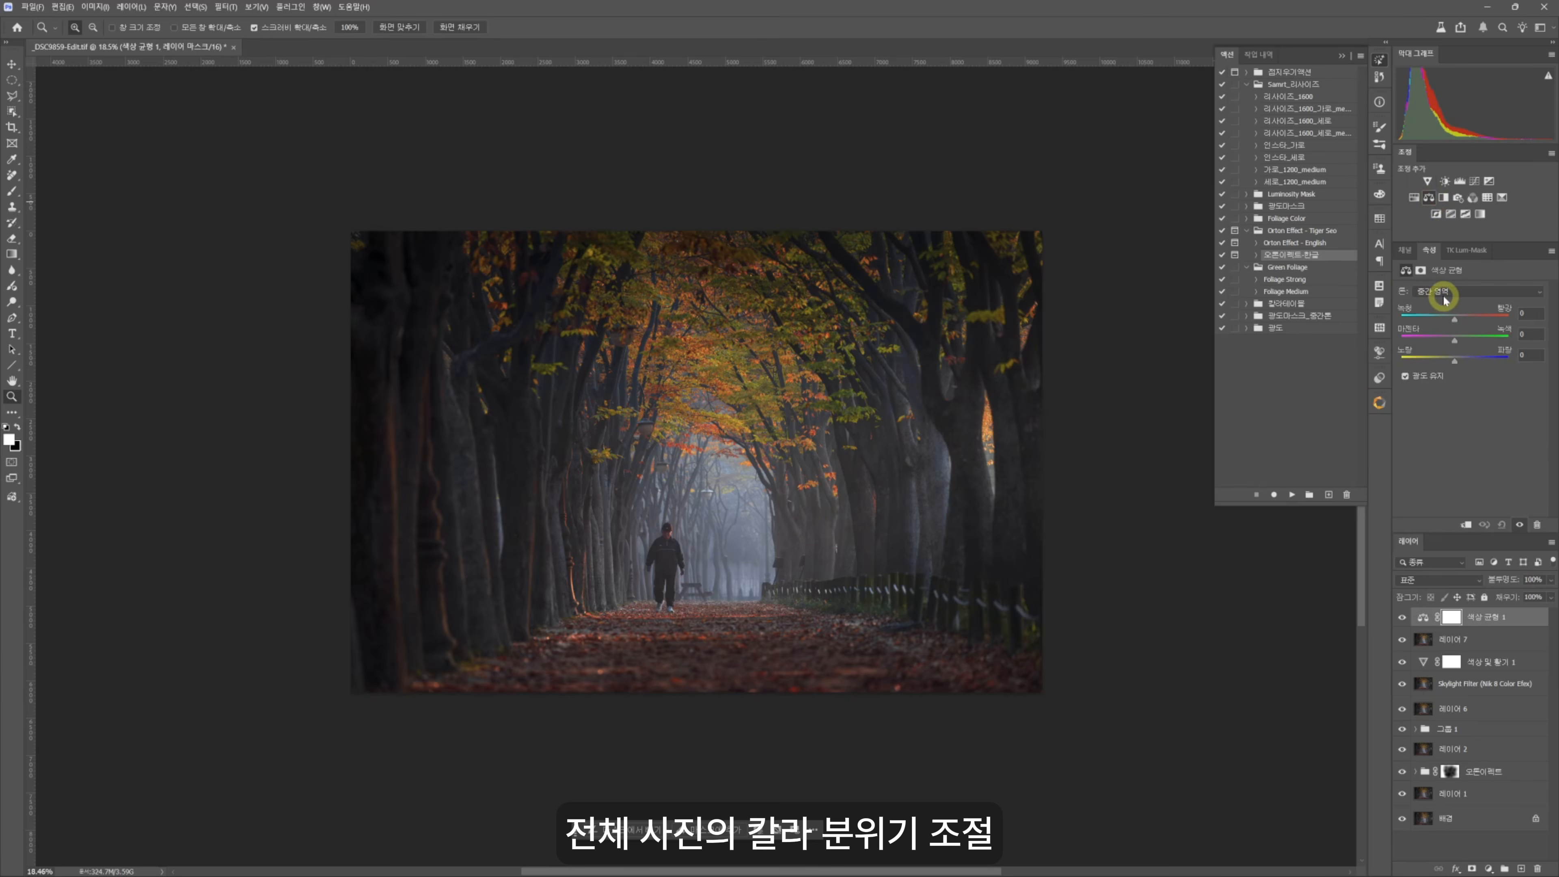
key(ctrl+z)
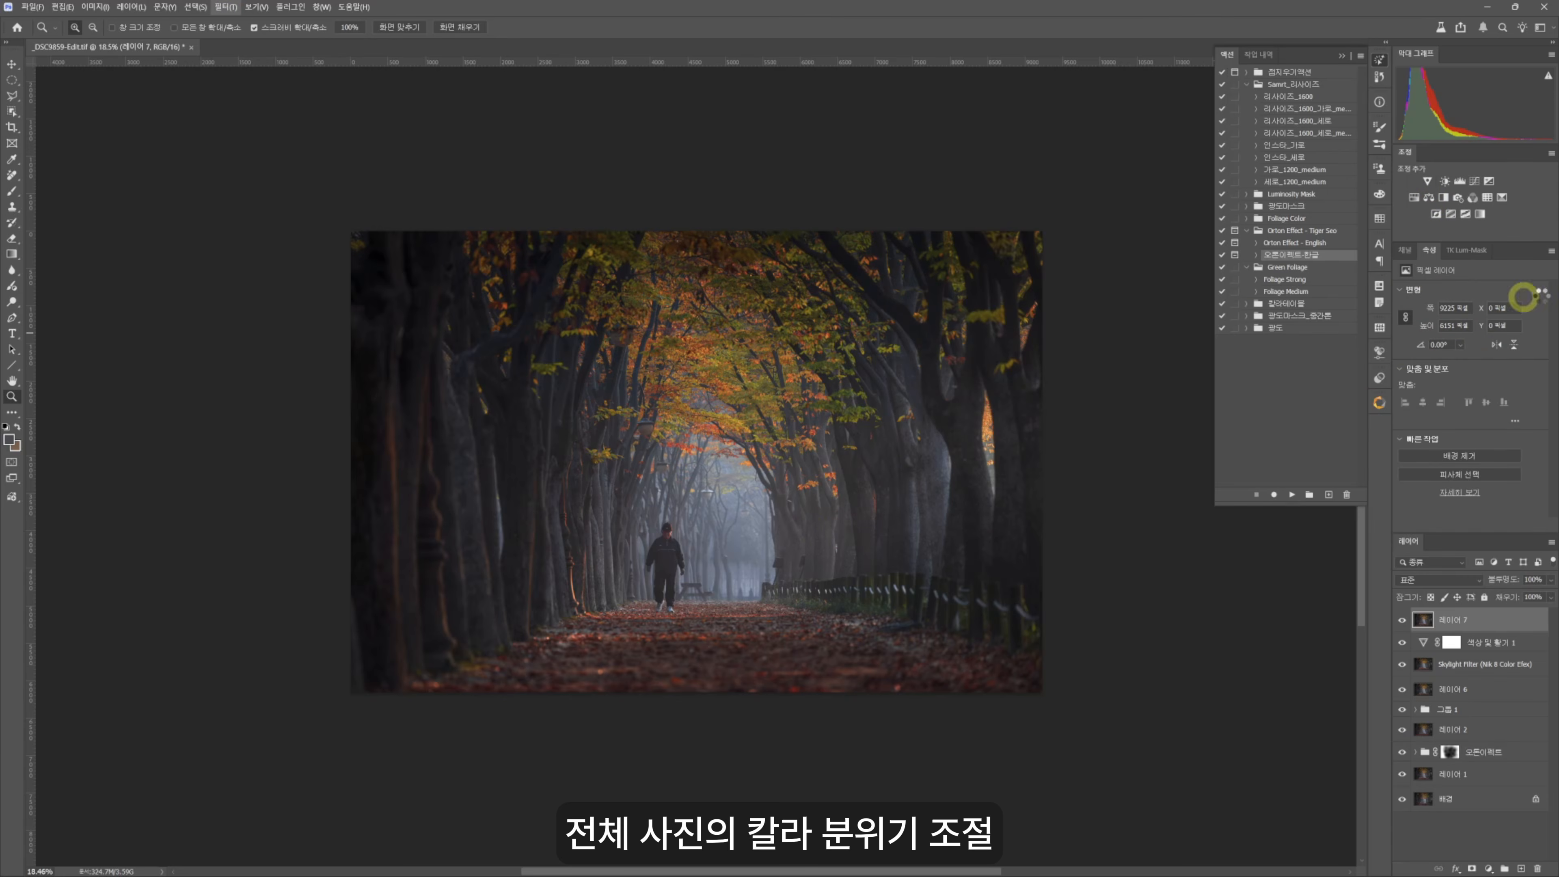
- Open the stamped layer in the Camera Raw filter and bring up the shadows wheel in Color Grading
key(ctrl+shift+a)
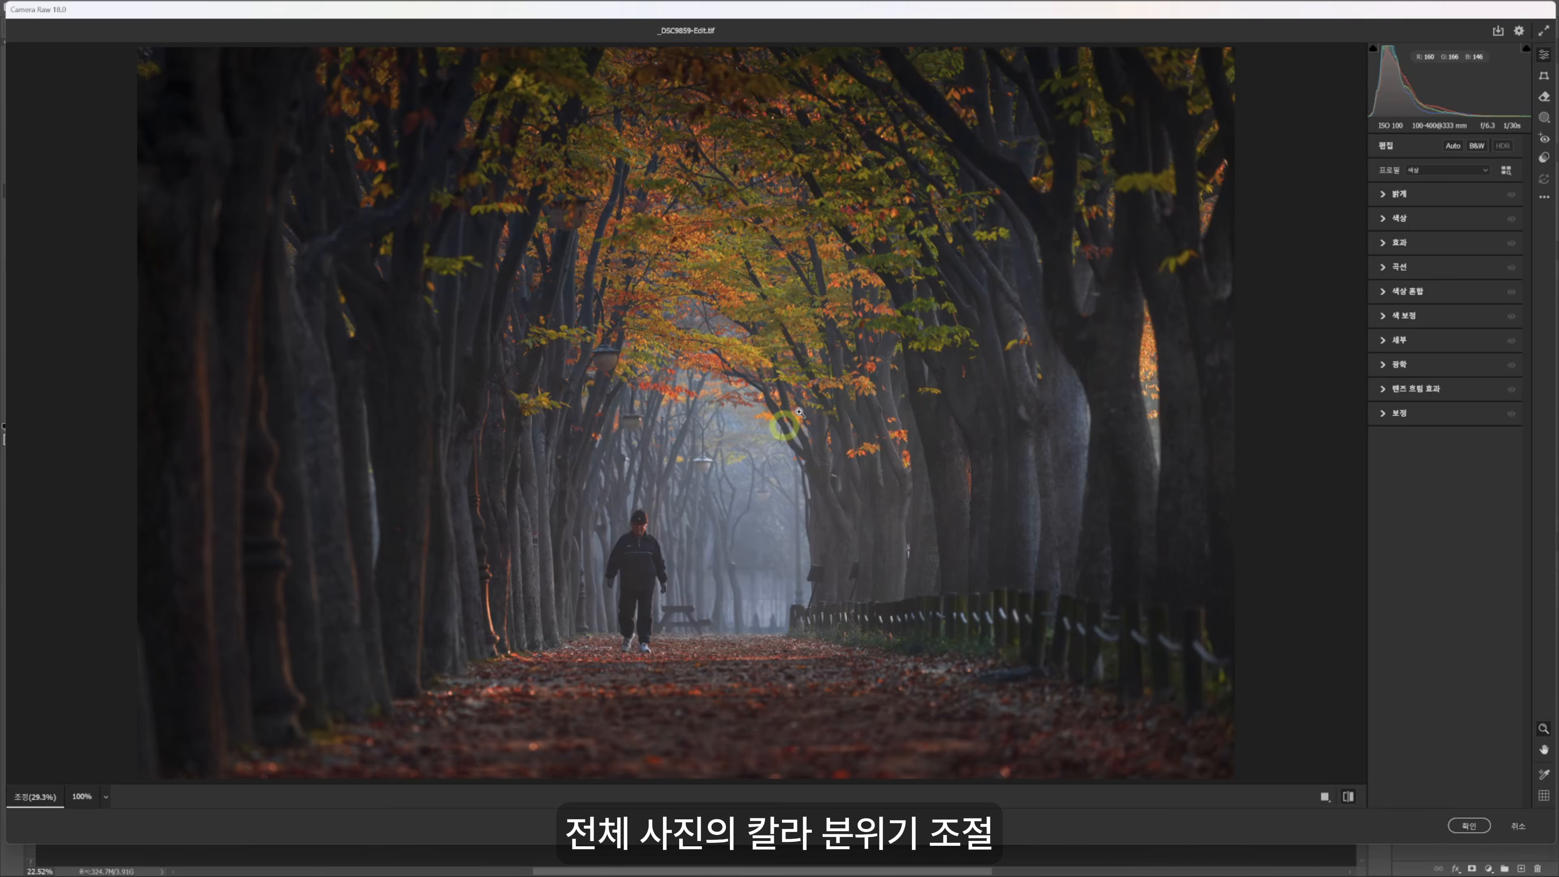
click(1412, 318)
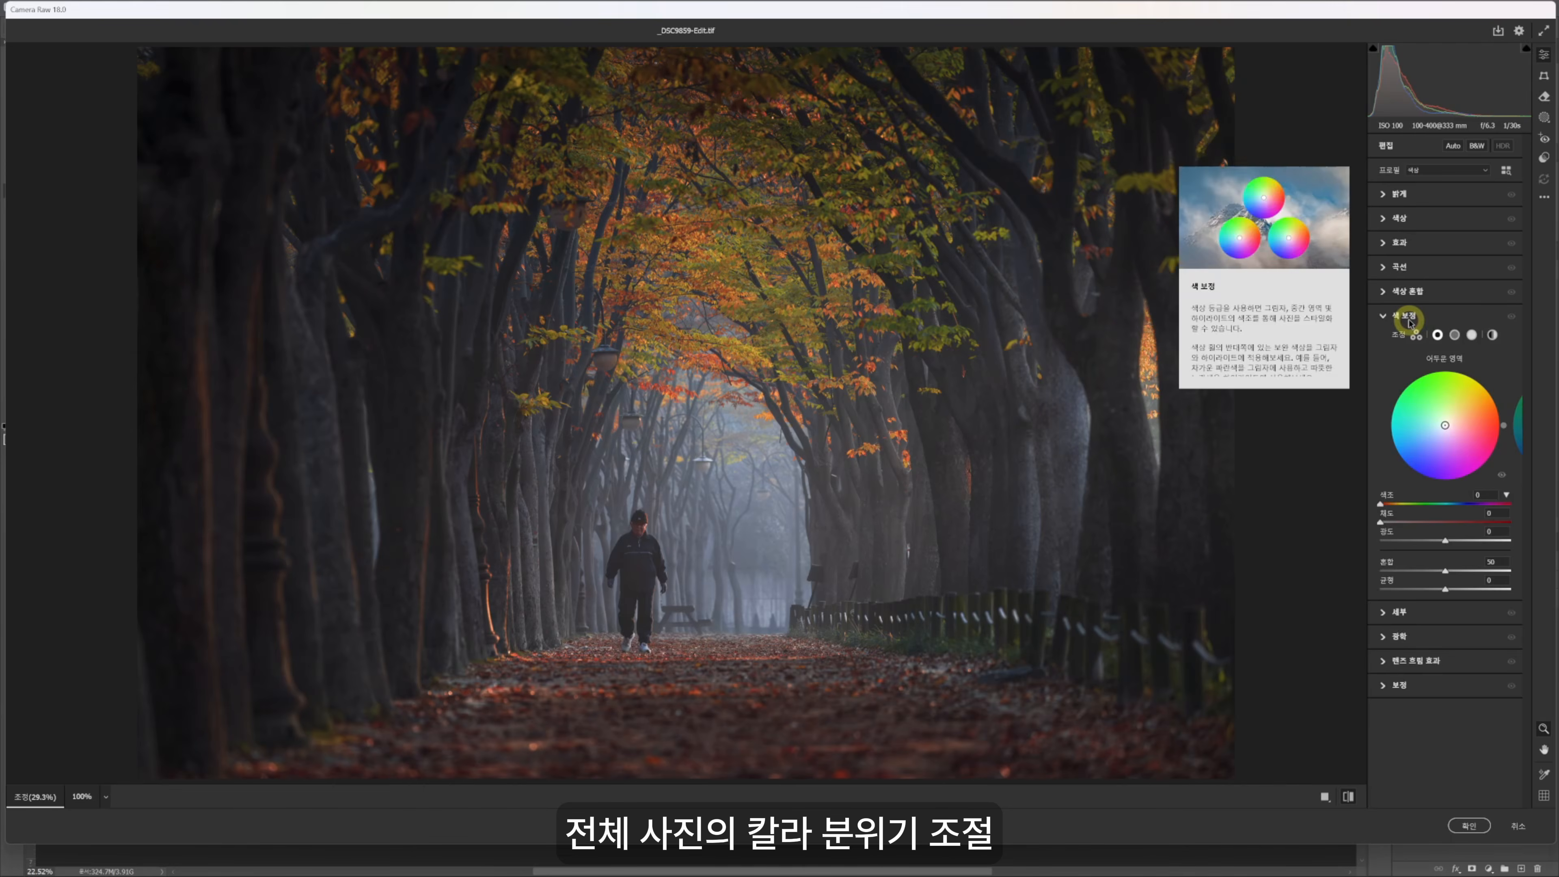
click(1416, 335)
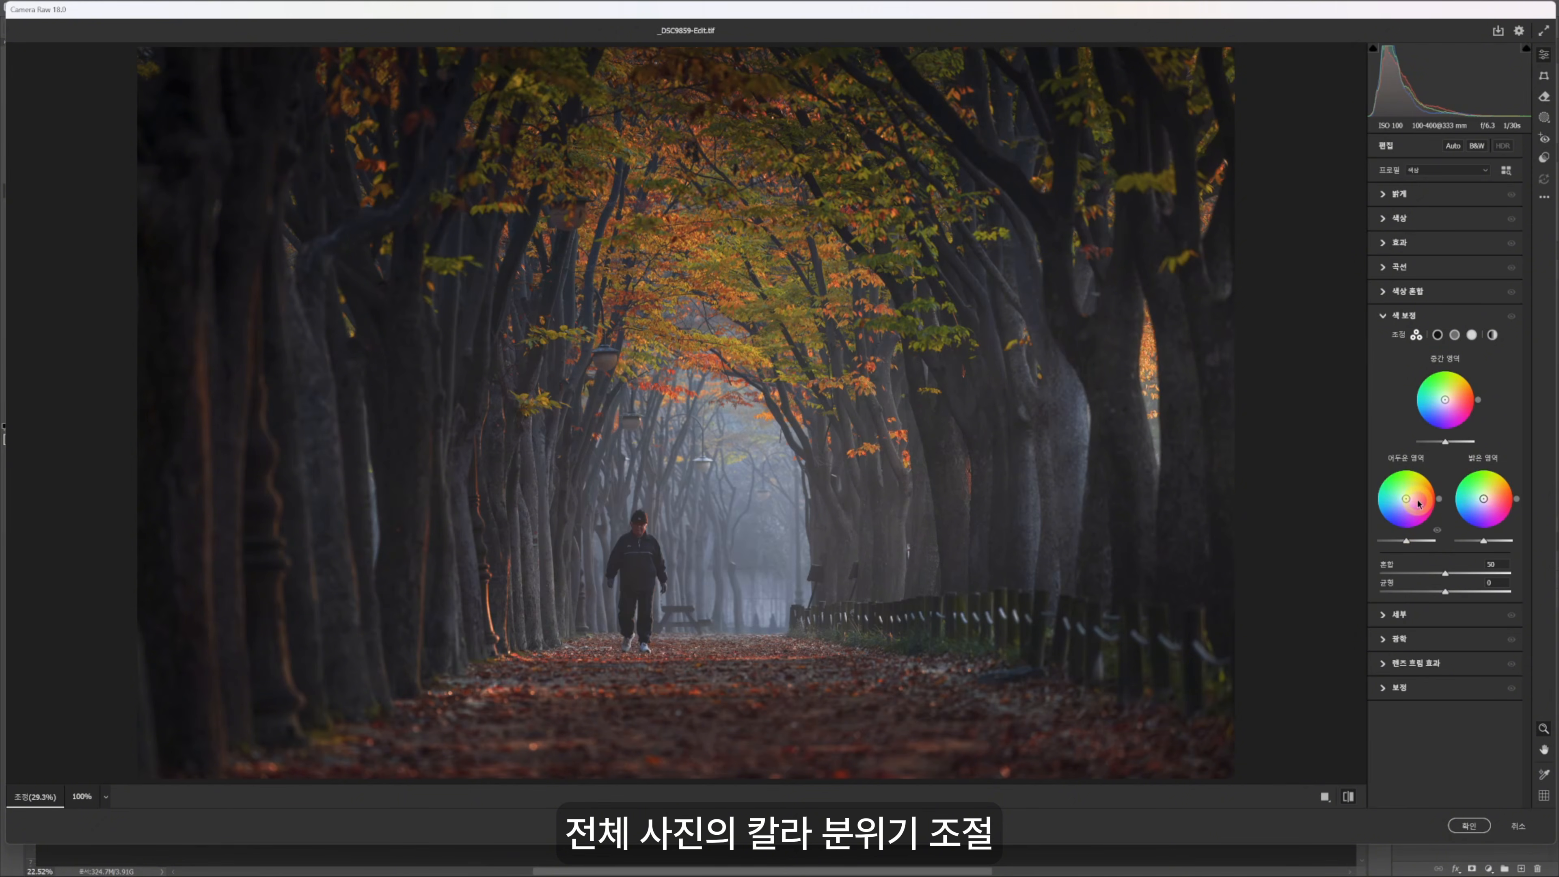
click(1412, 545)
click(1459, 530)
click(1438, 334)
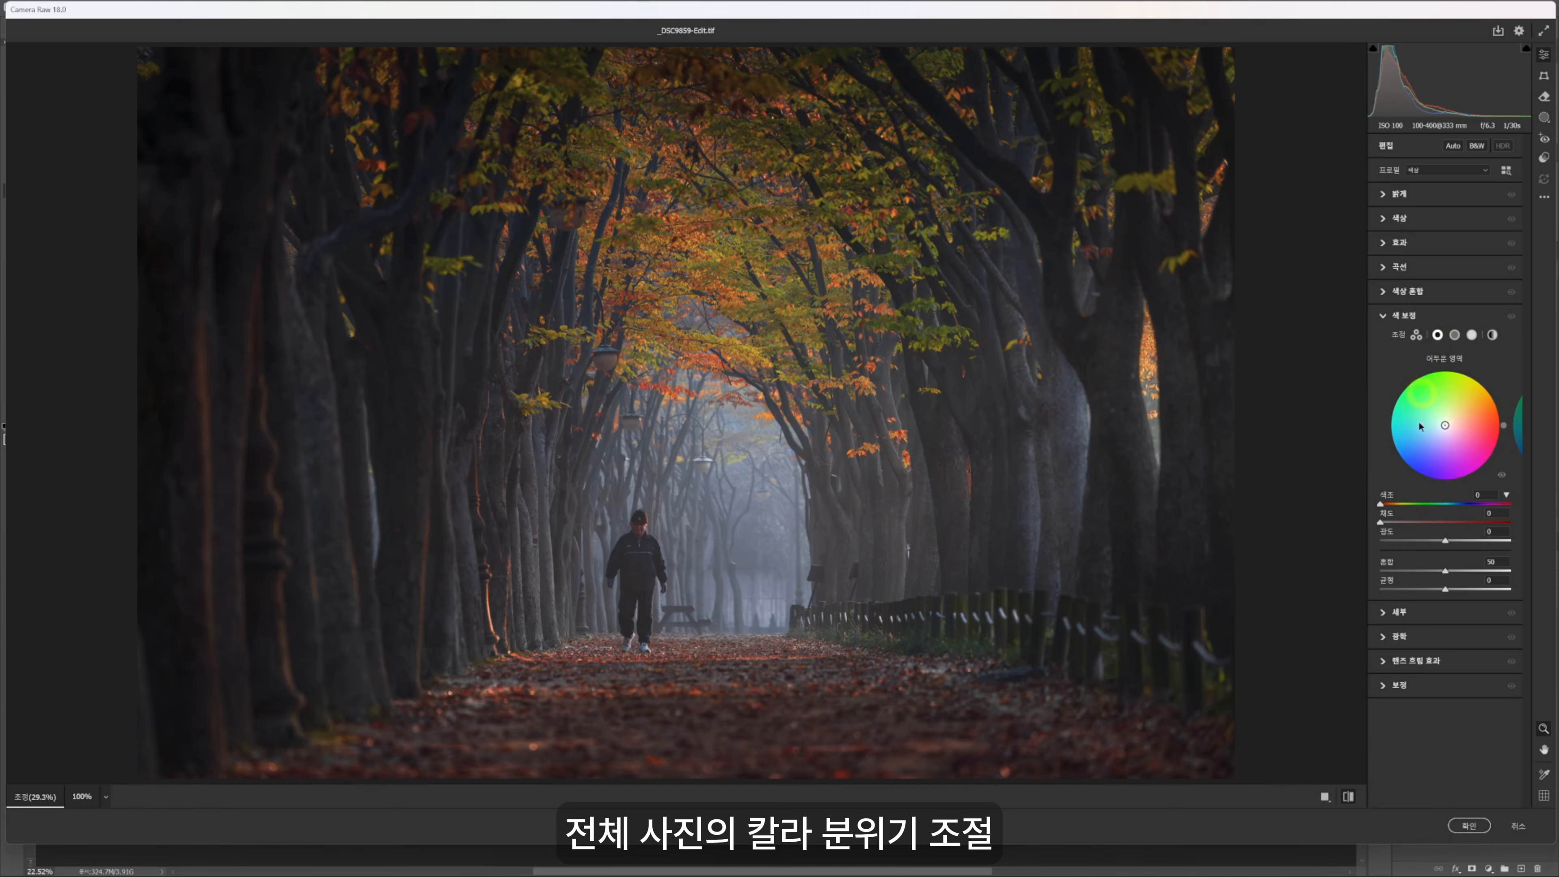
- Grade the shadows to hue 246, saturation 16 and luminance -1, comparing against the original settings
drag(1382, 523, 1414, 522)
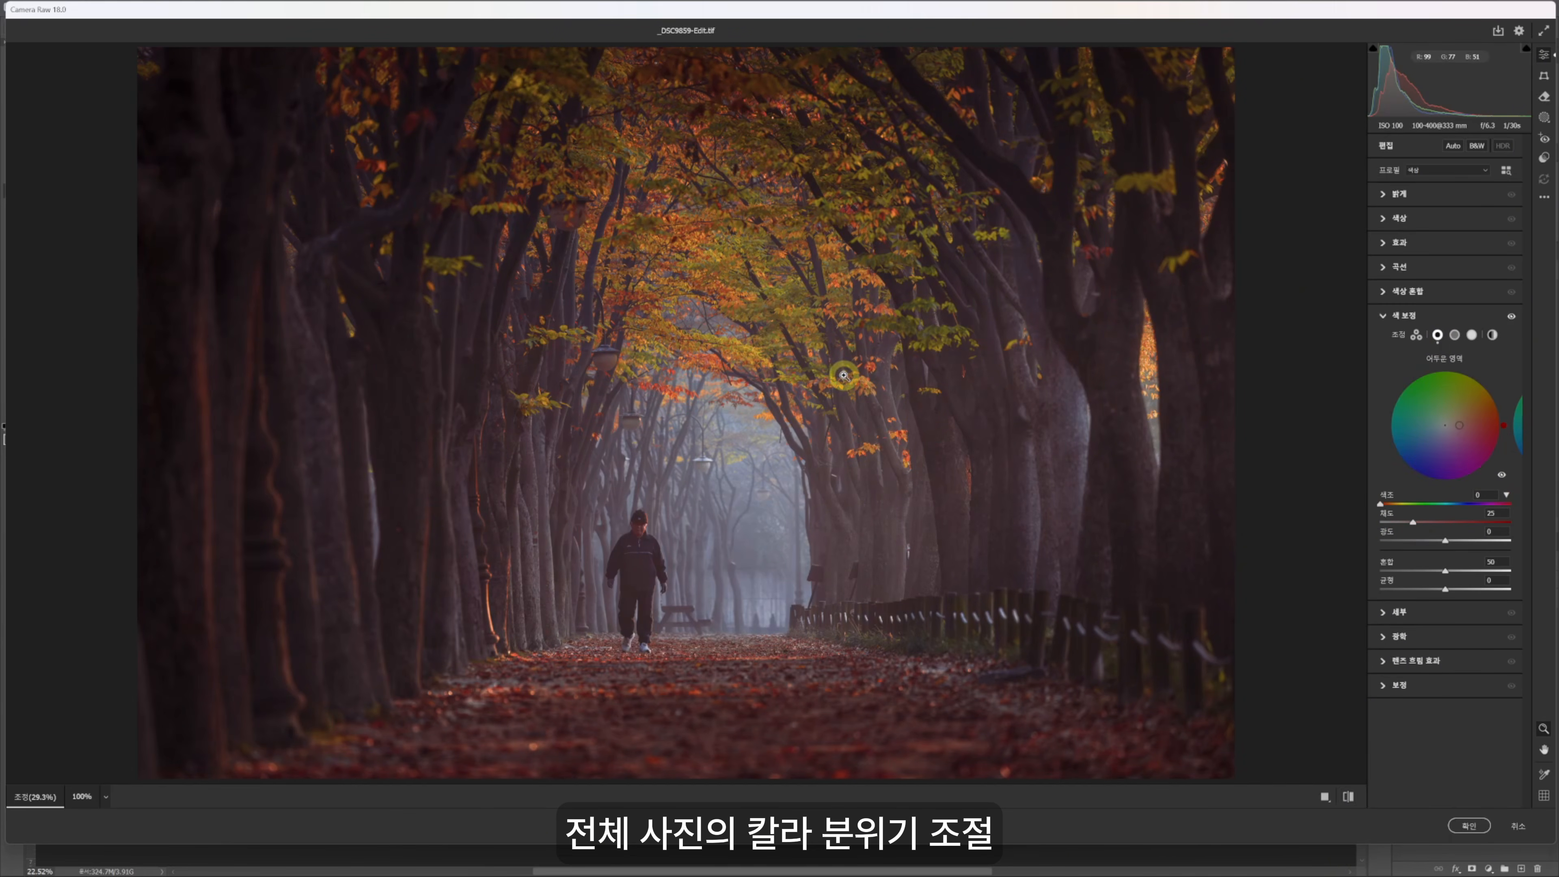
drag(1460, 425, 1440, 442)
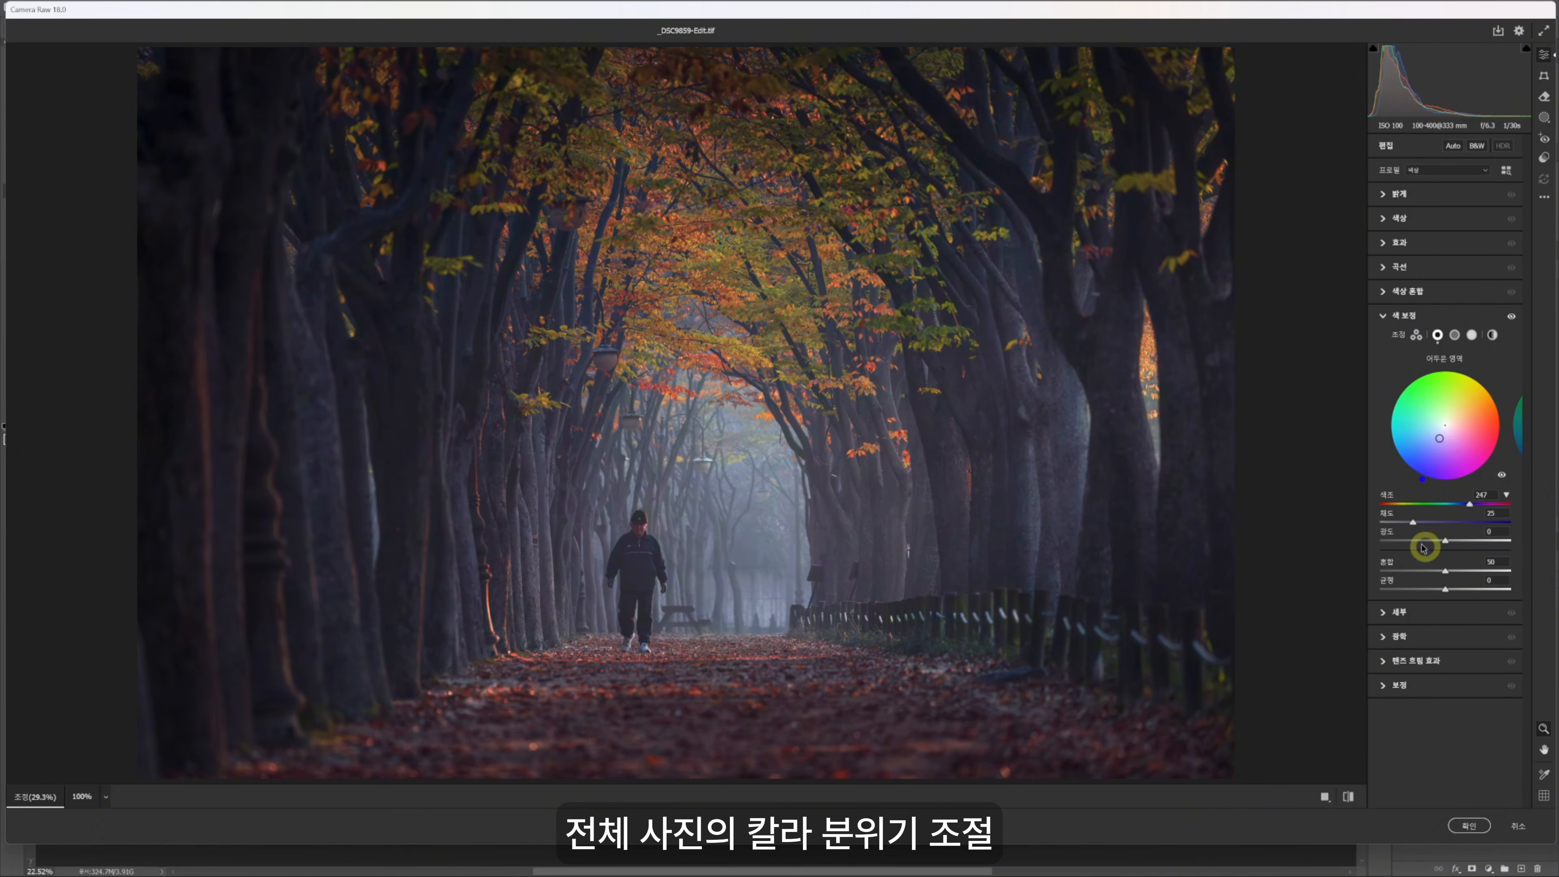
drag(1414, 525, 1445, 542)
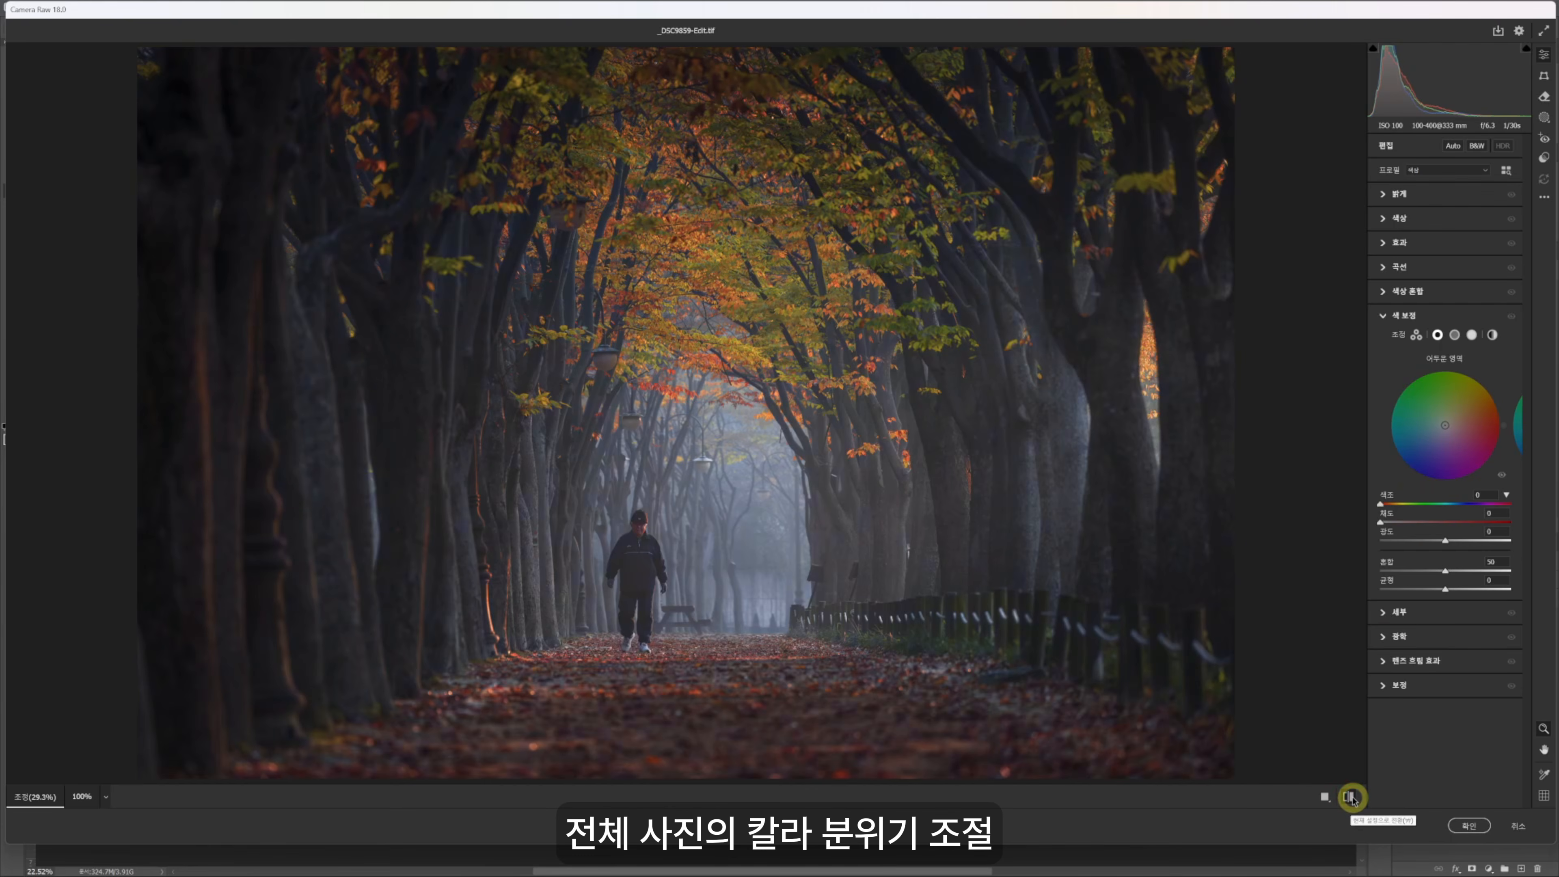
click(1351, 797)
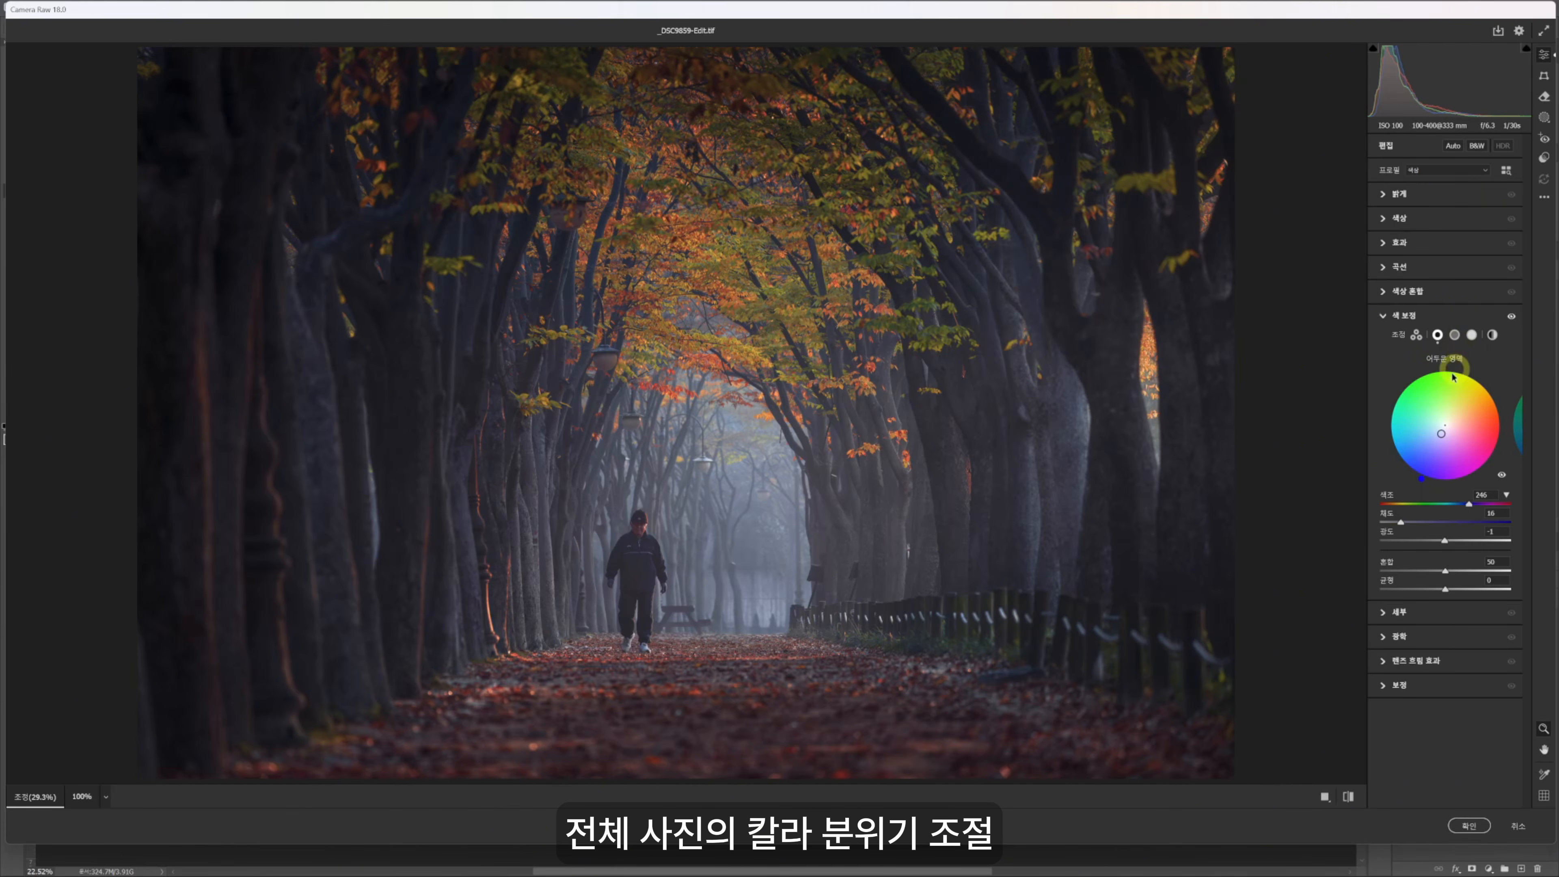
- Grade the highlights to hue 212, saturation 14 and luminance -1
click(1472, 335)
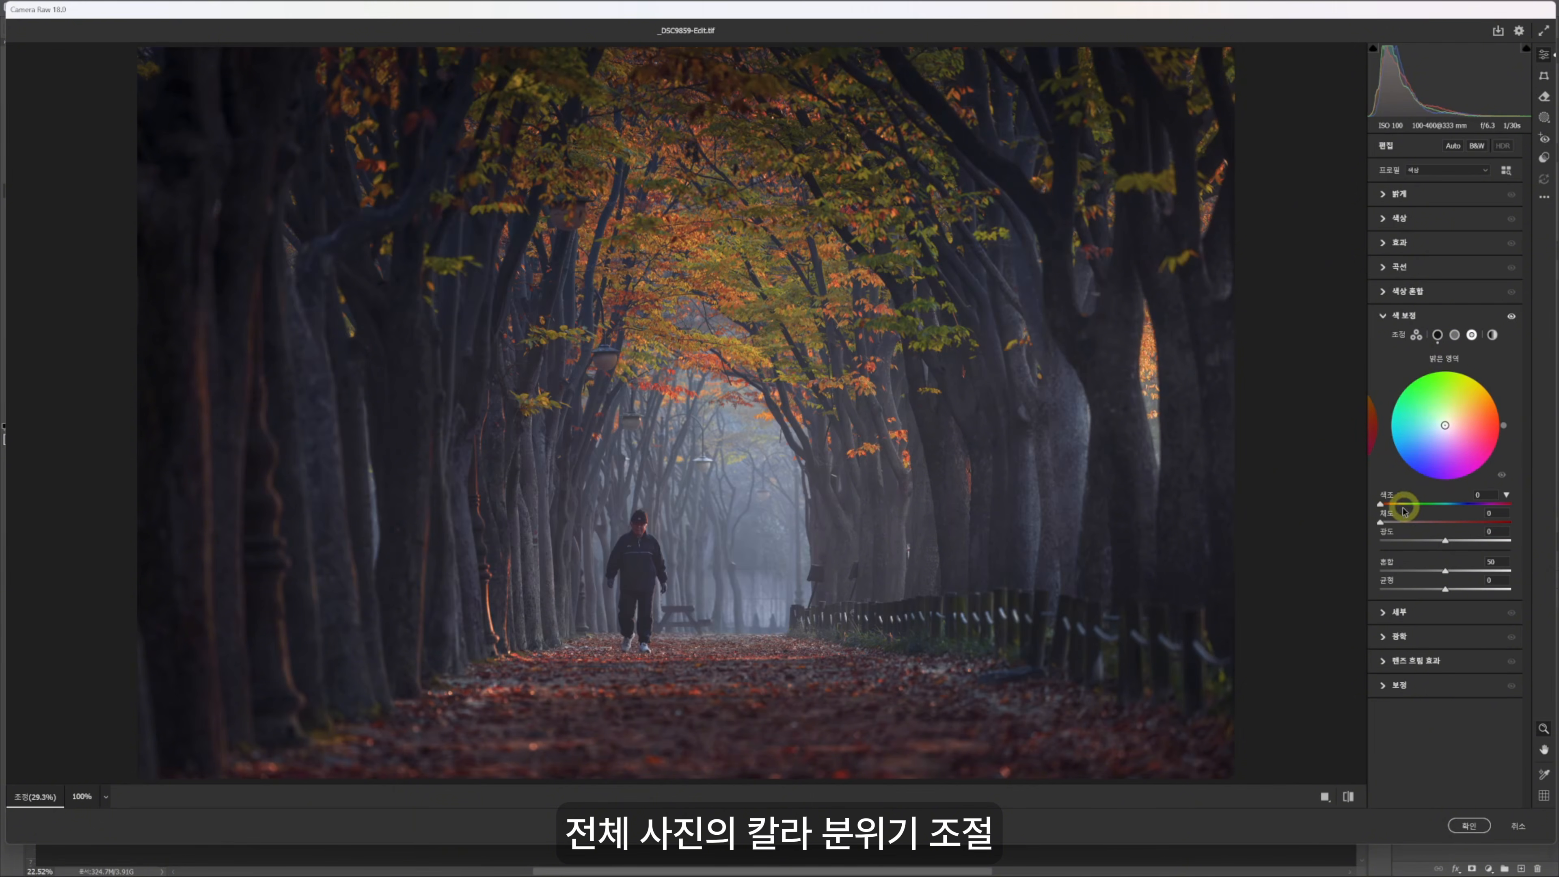
drag(1382, 521, 1445, 522)
drag(1504, 425, 1430, 399)
drag(1401, 470, 1397, 458)
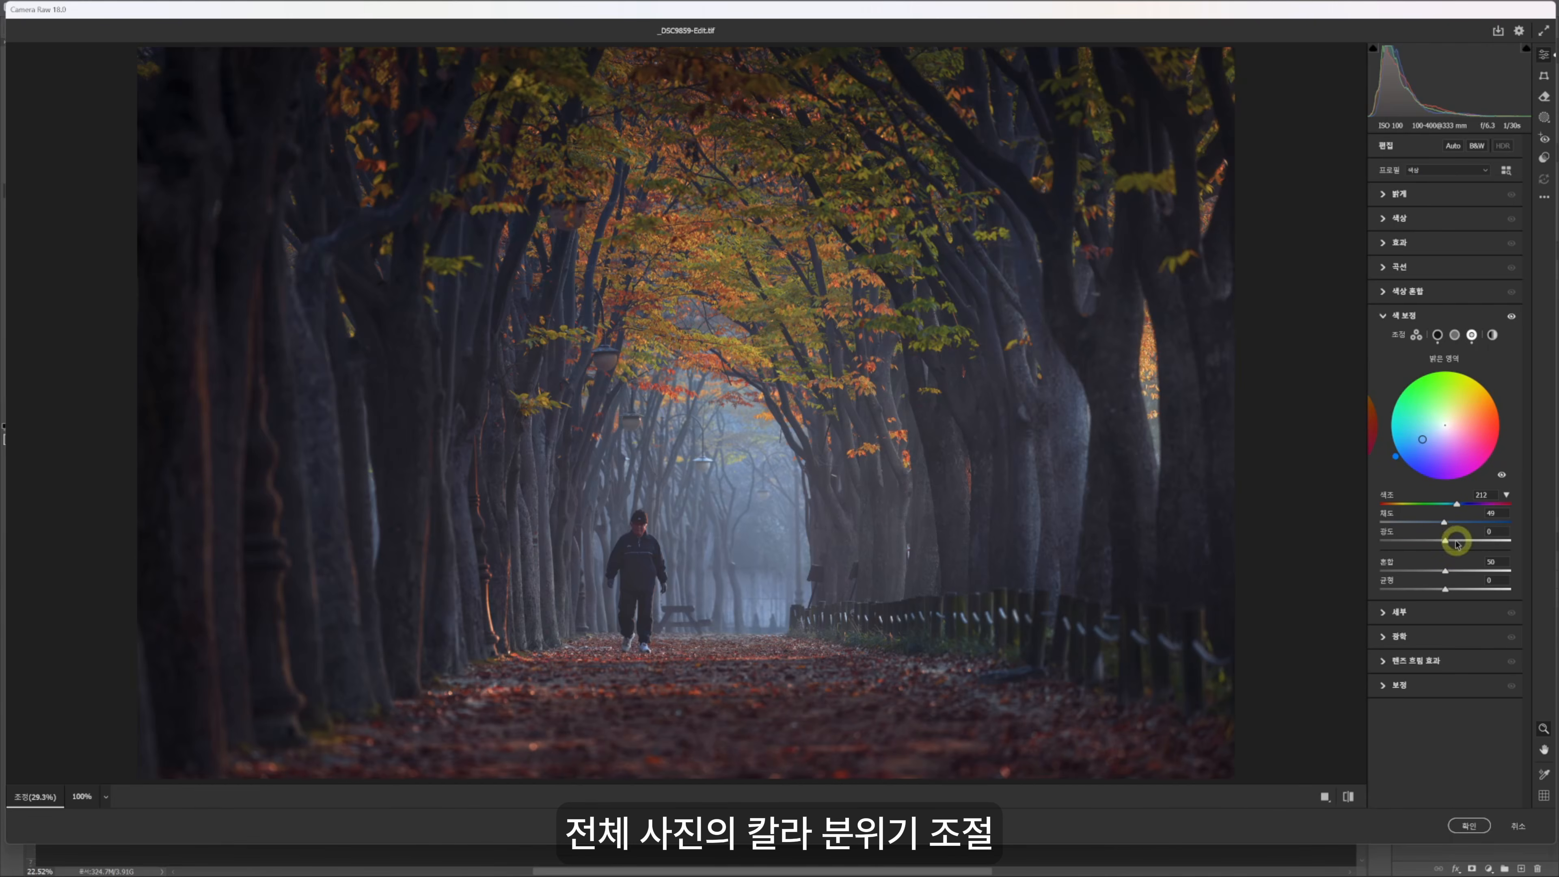
mouse_move(1445, 523)
mouse_down()
mouse_move(1381, 523)
mouse_move(1444, 541)
mouse_up()
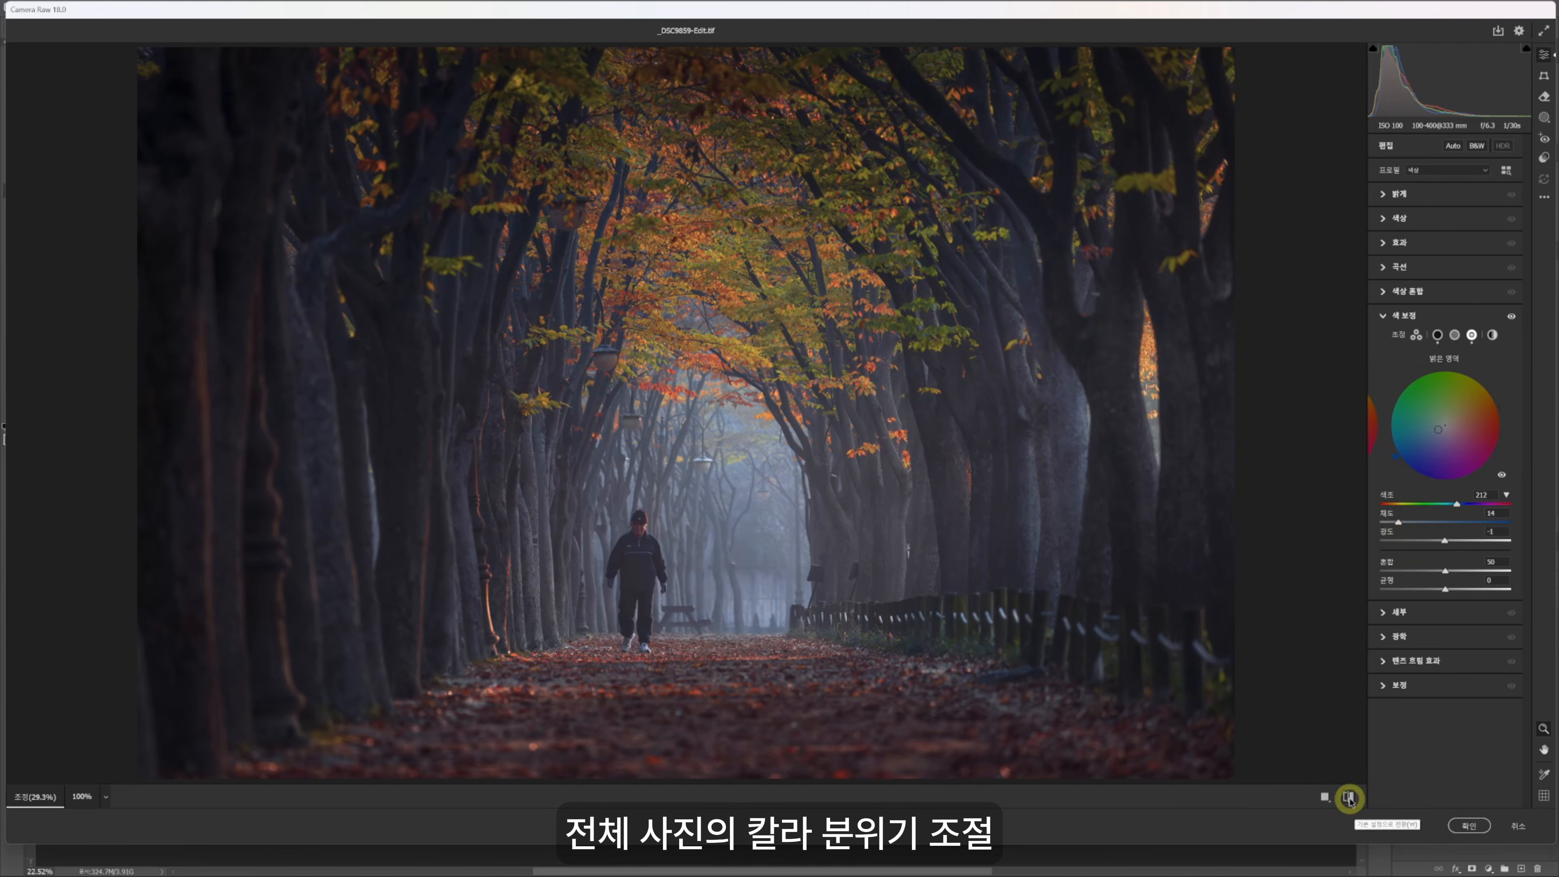
- Grade the midtones to hue 47, saturation 11 and luminance +3, comparing against the original settings
click(1454, 335)
mouse_move(1380, 523)
mouse_down()
mouse_move(1417, 522)
mouse_move(1399, 509)
mouse_move(1394, 524)
mouse_move(1445, 541)
mouse_up()
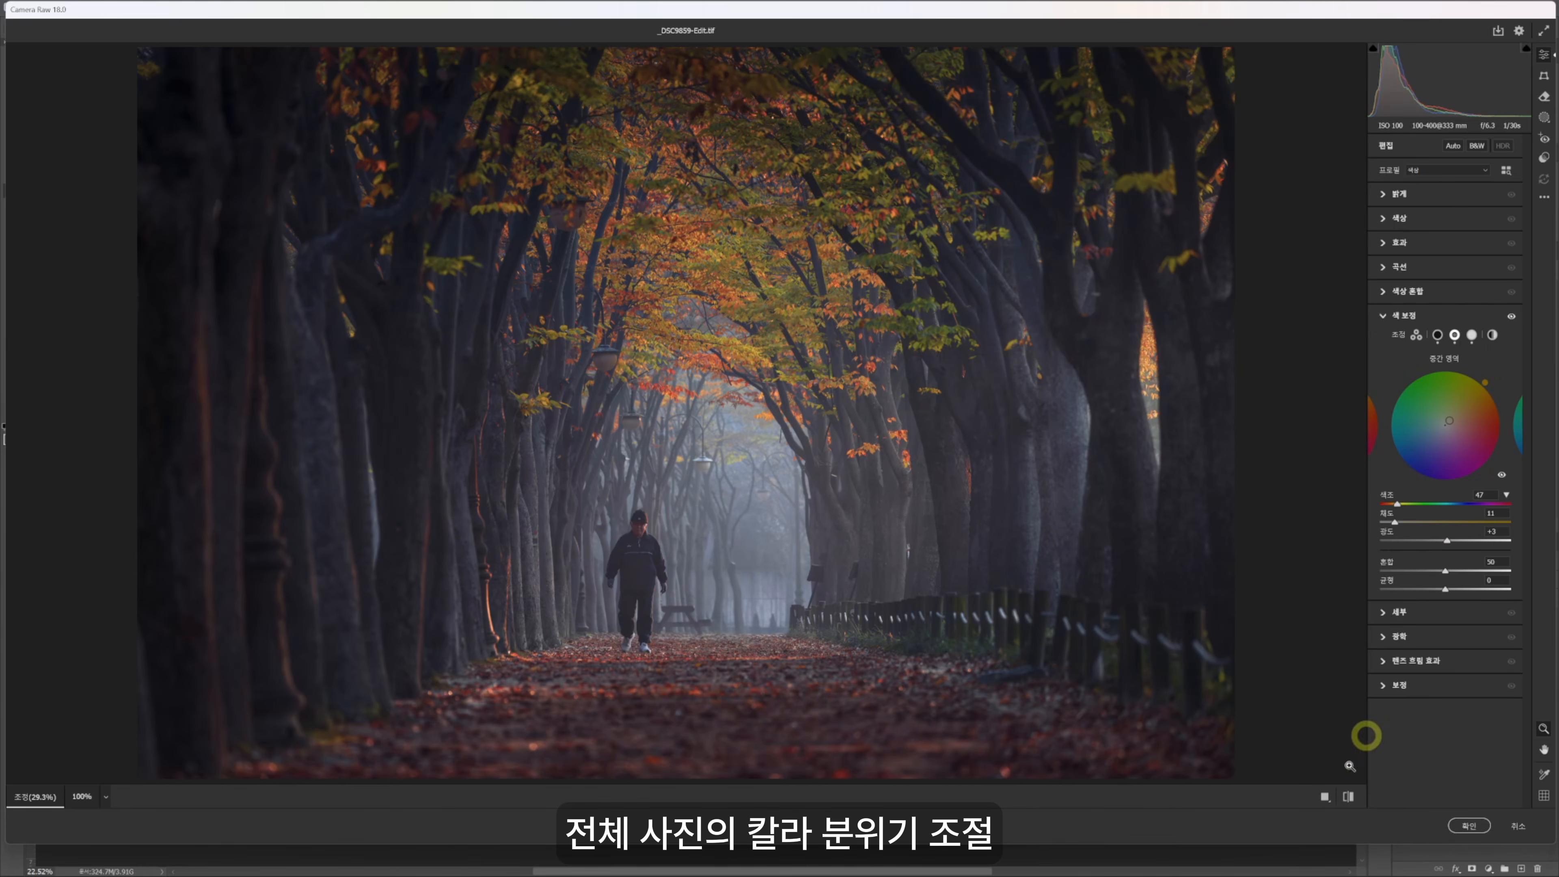
click(1348, 797)
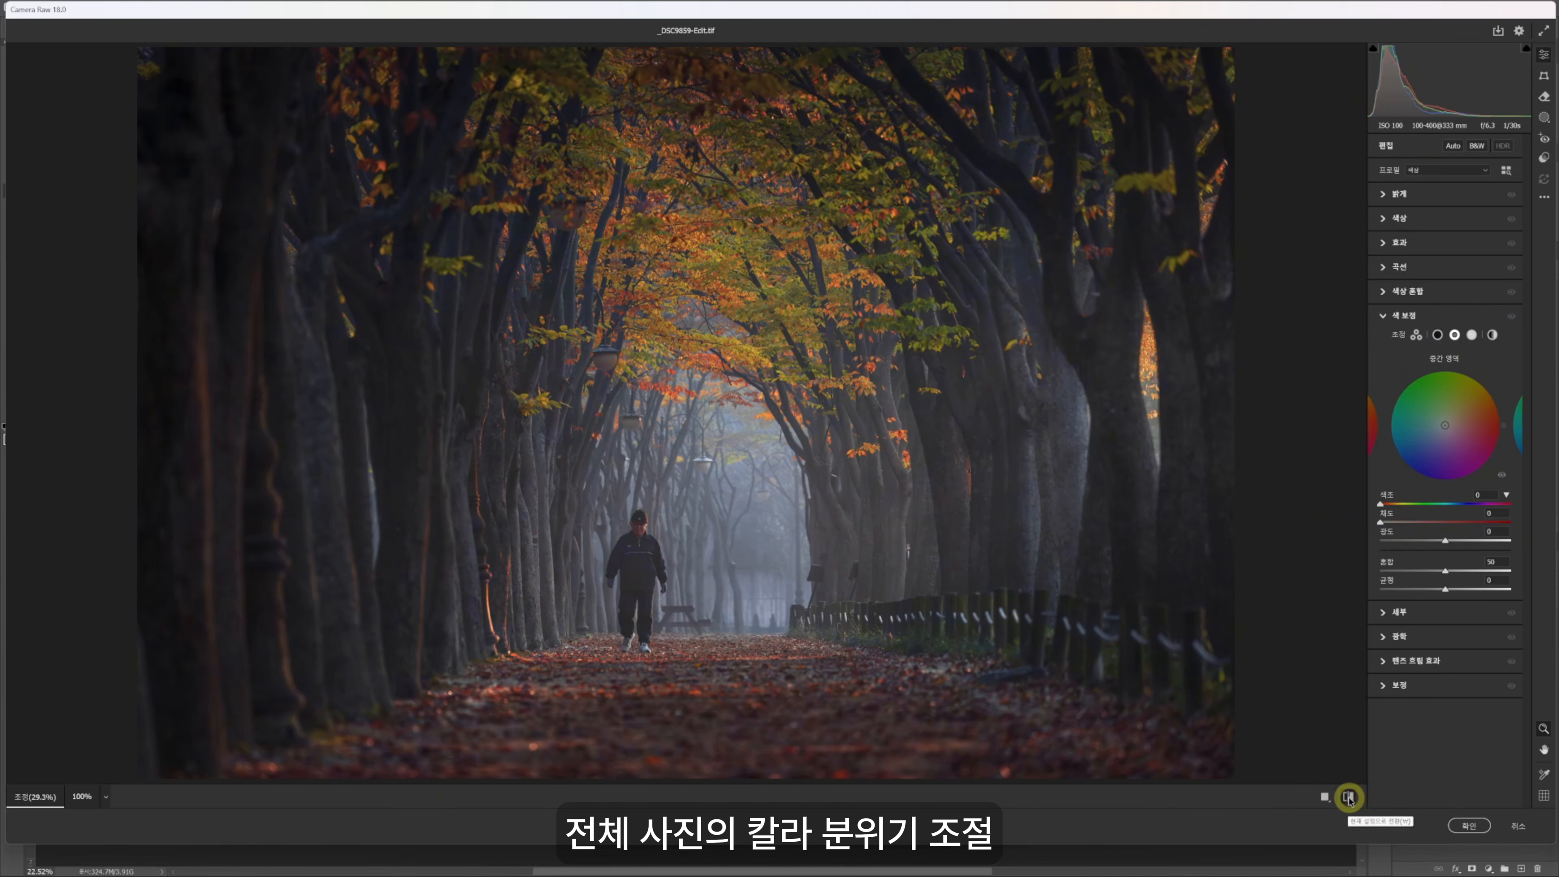
click(1348, 797)
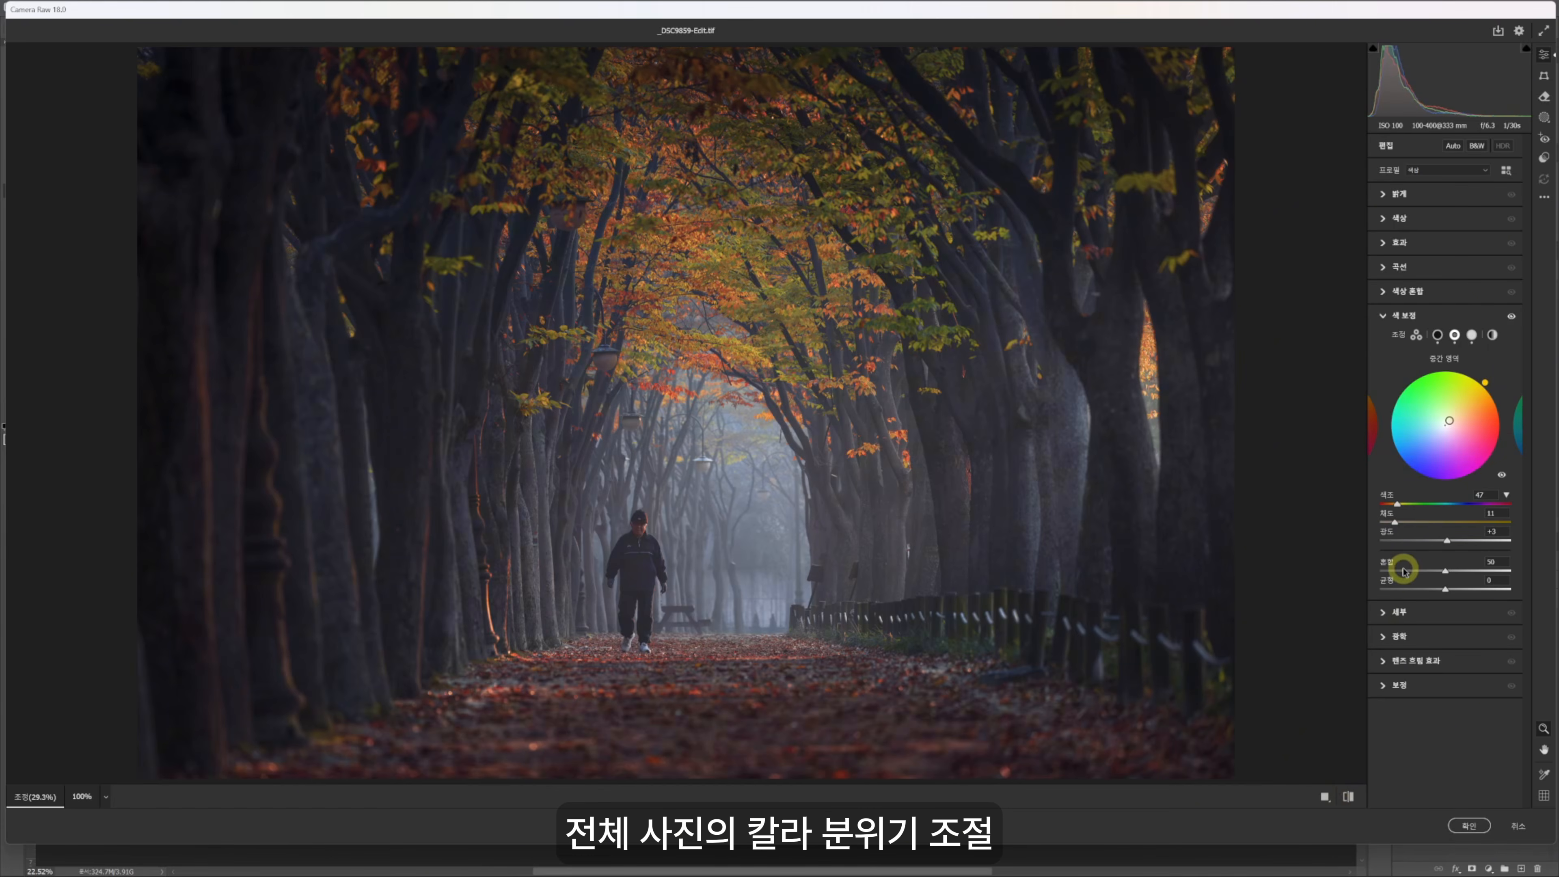
- Test the extremes of the color grading's blending and set it to 55
drag(1445, 571, 1359, 570)
drag(1393, 570, 1521, 571)
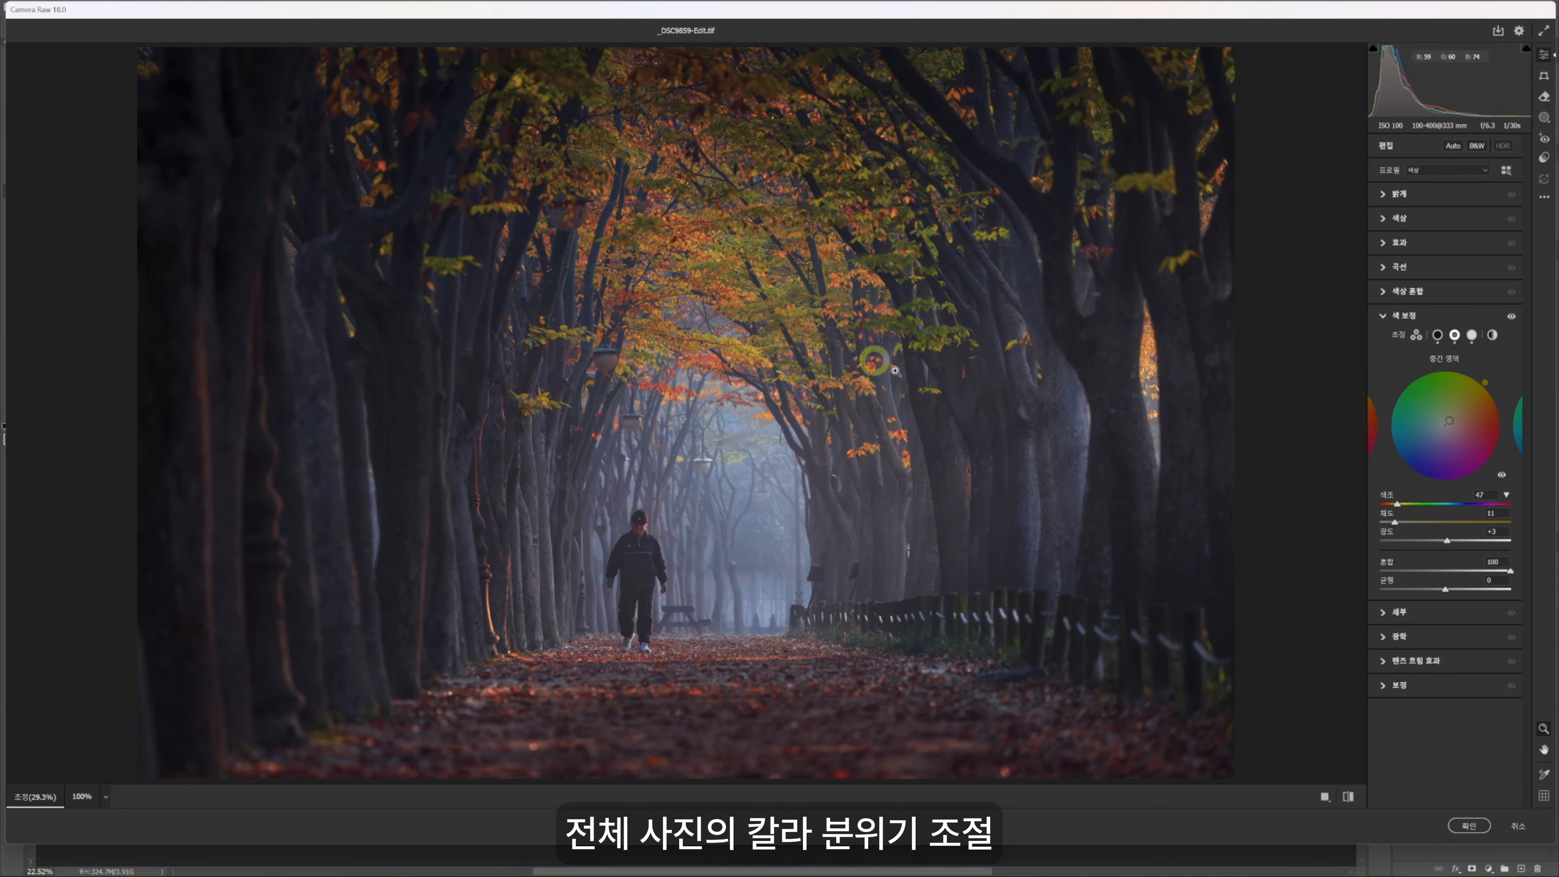
drag(1498, 571, 1462, 577)
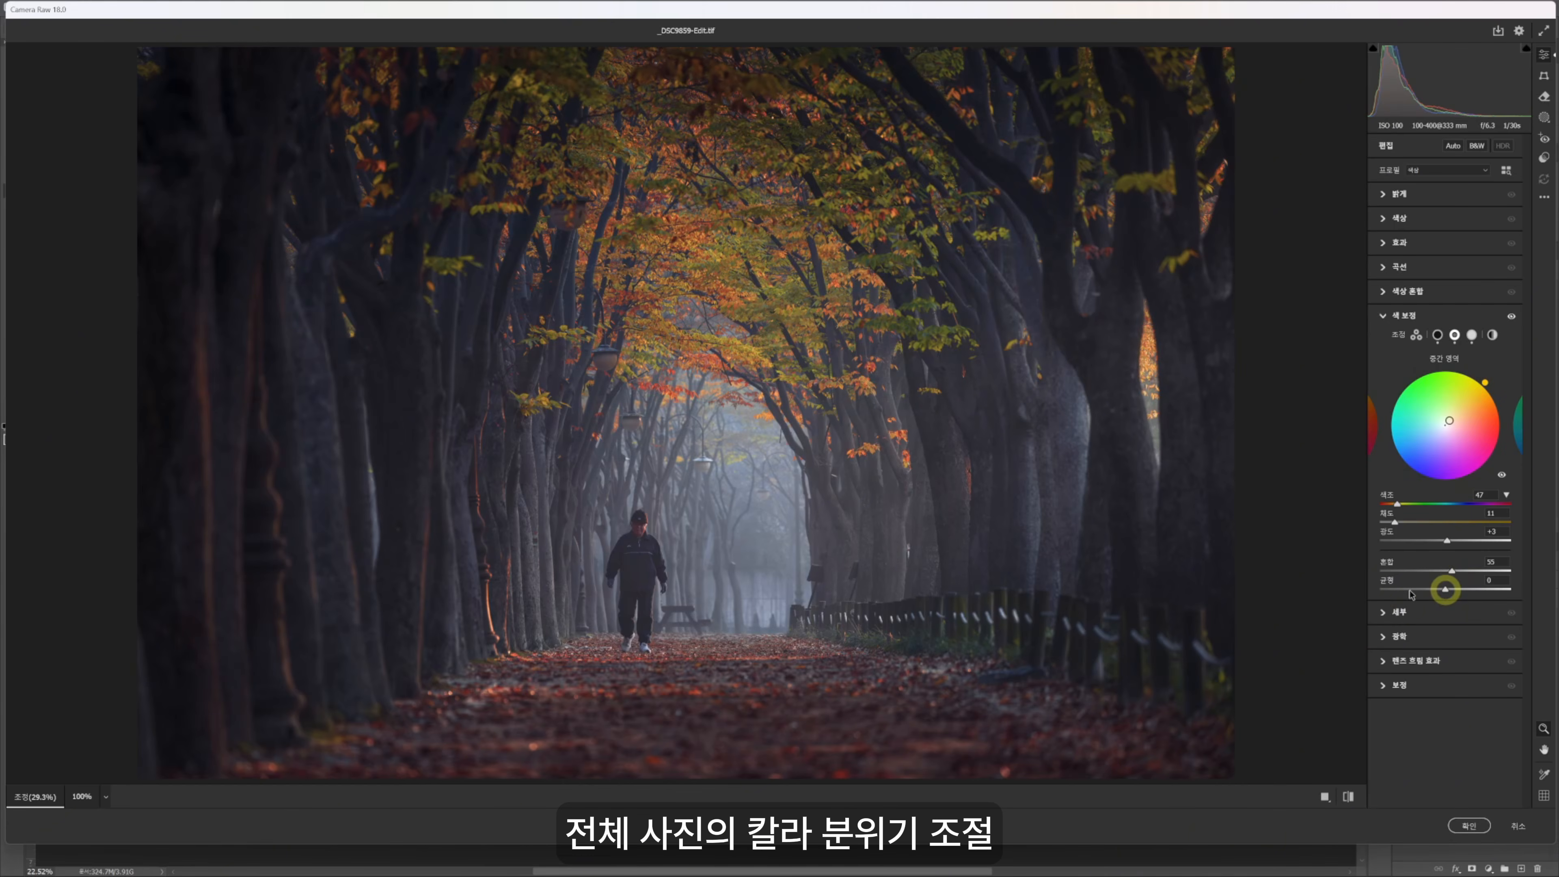
- Test the color grading balance at -100 and +100, checking the shadows and highlights wheels, and set it to -35
drag(1410, 591, 1334, 592)
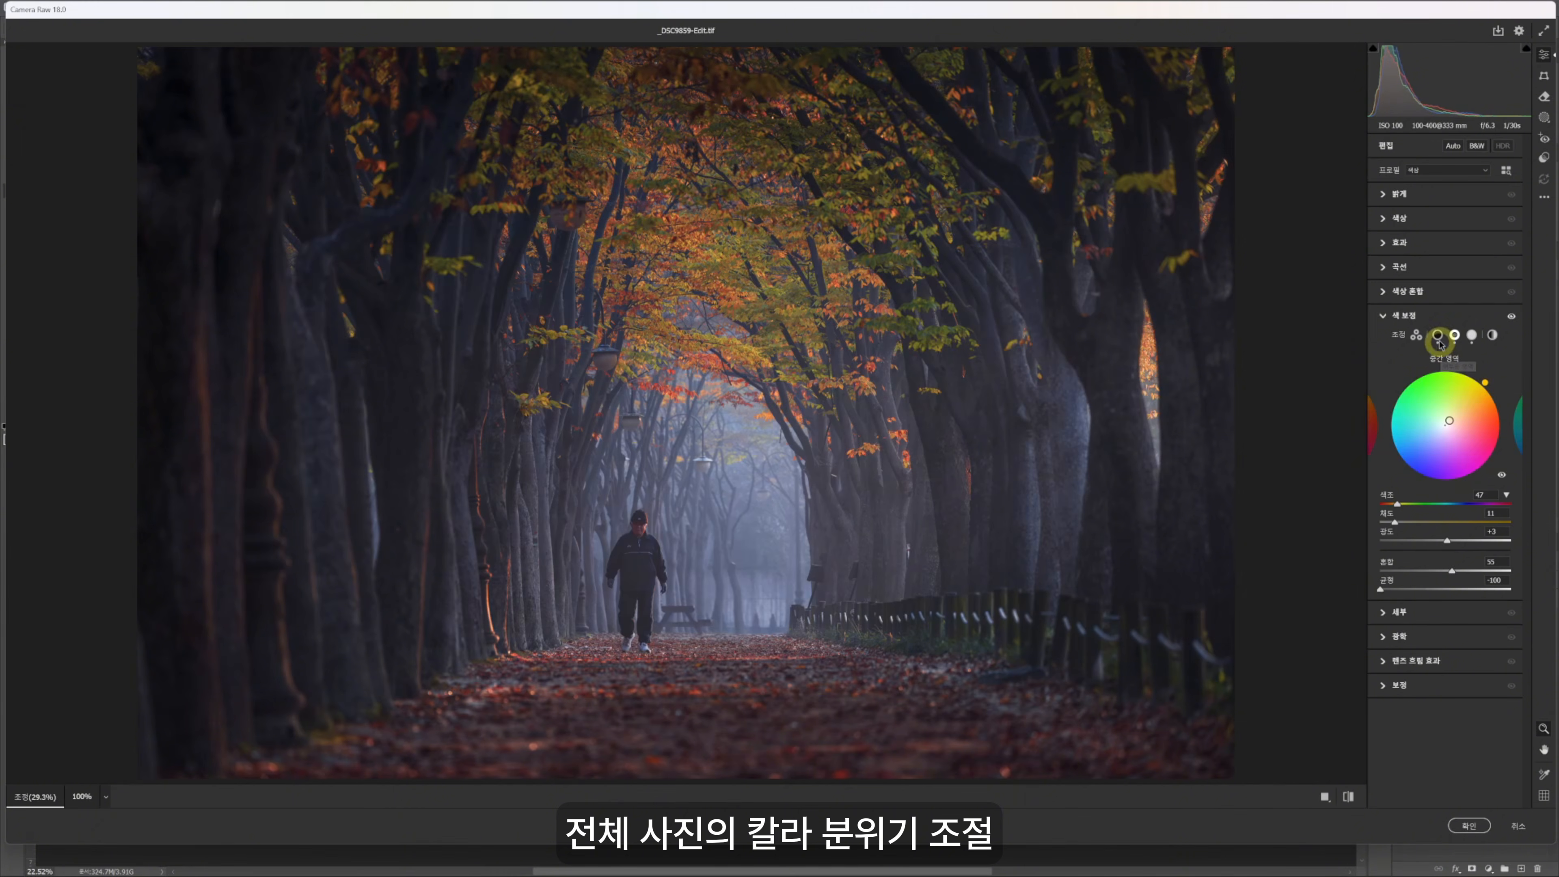
click(1437, 334)
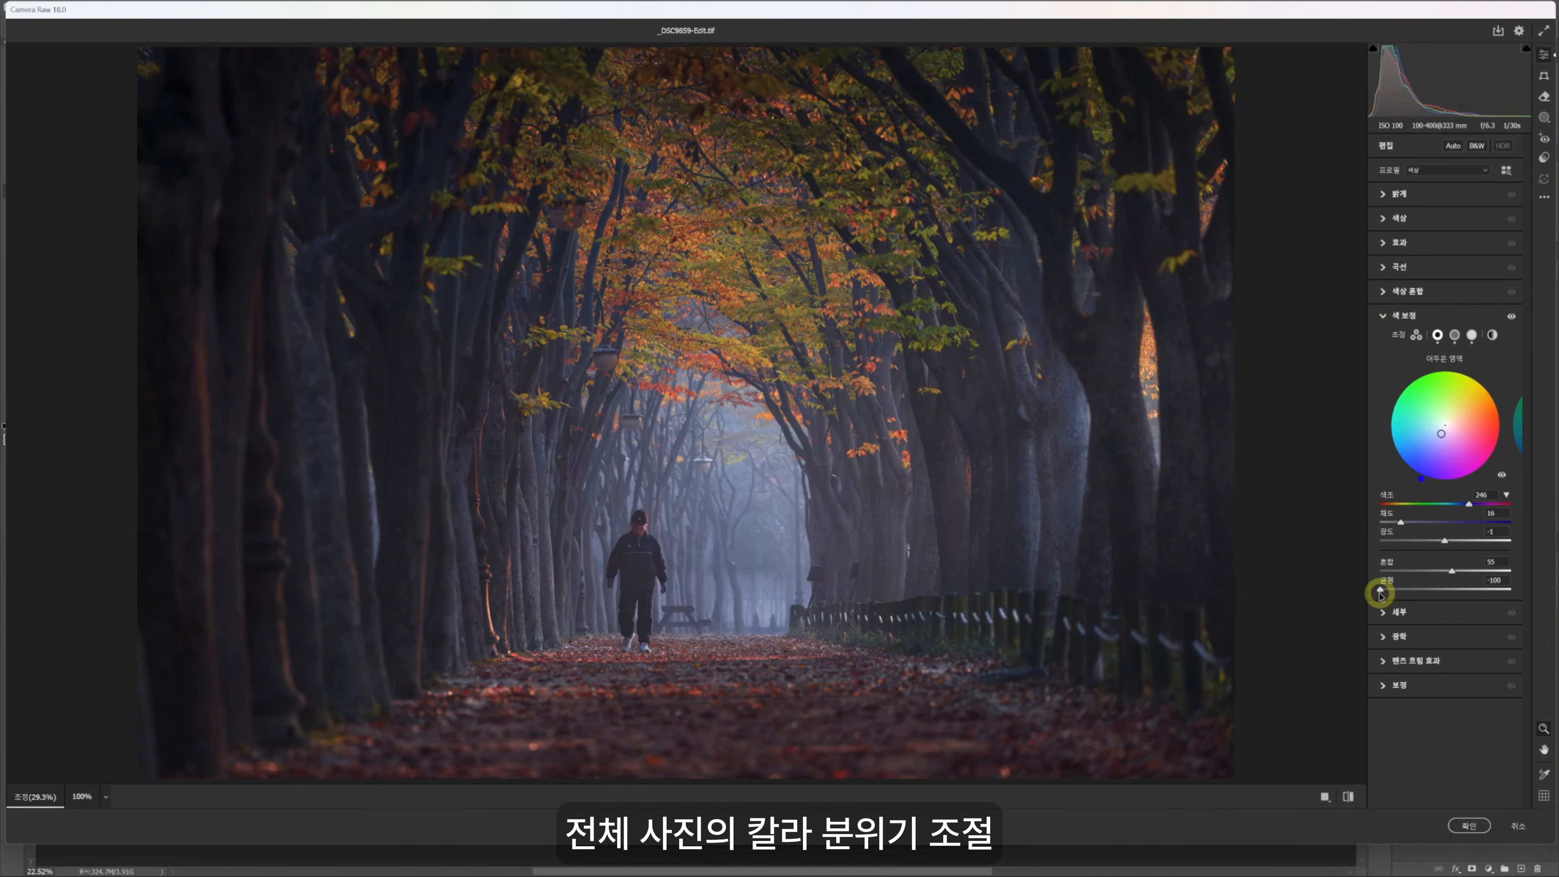
drag(1393, 590, 1556, 578)
click(1472, 334)
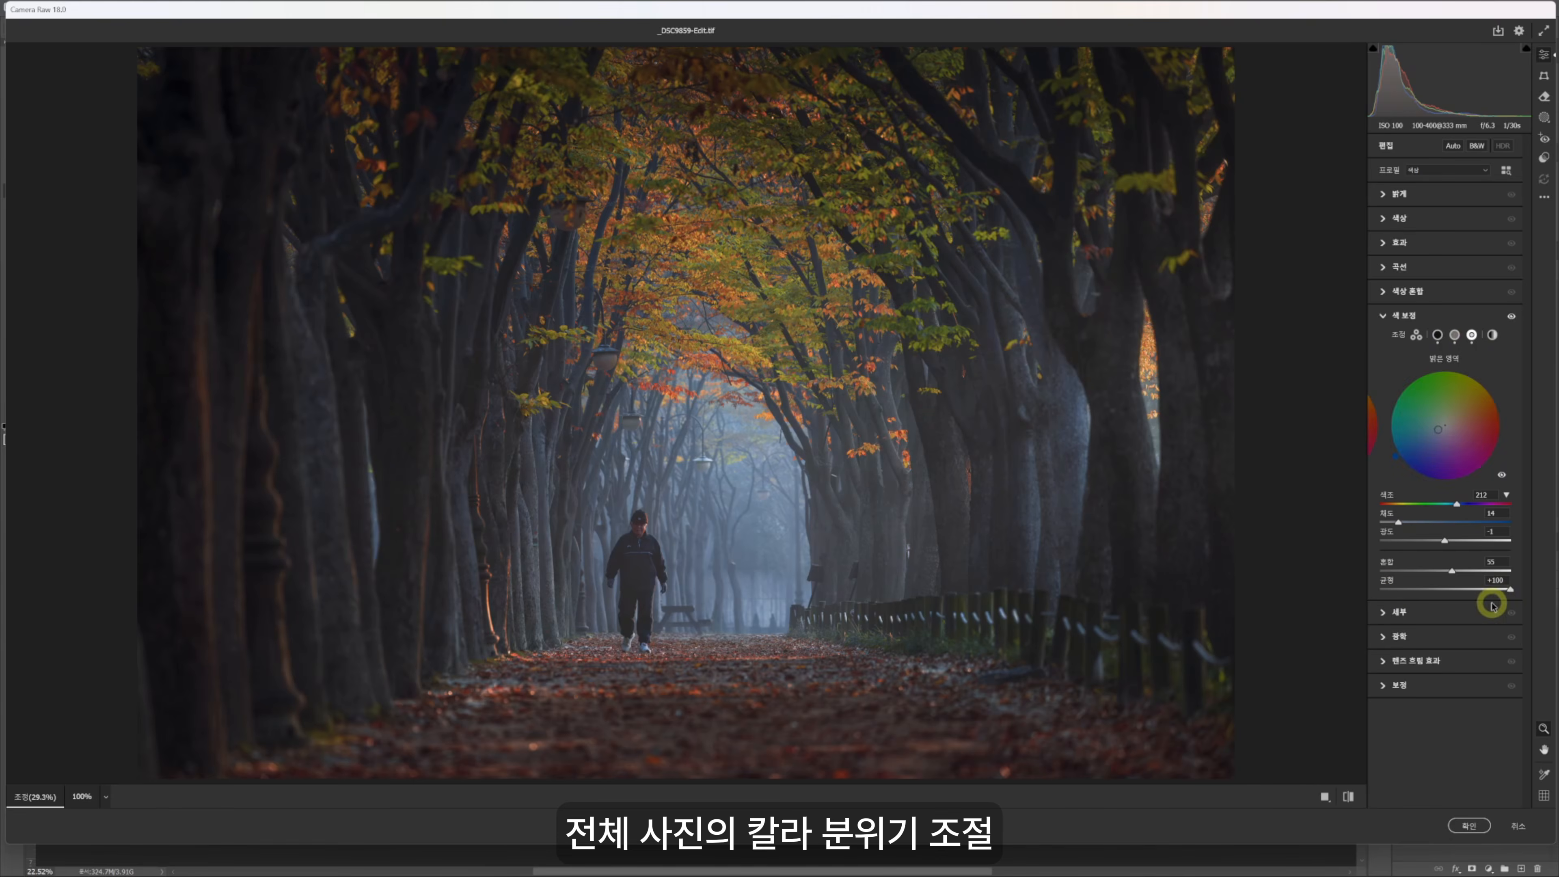
drag(1507, 589, 1406, 595)
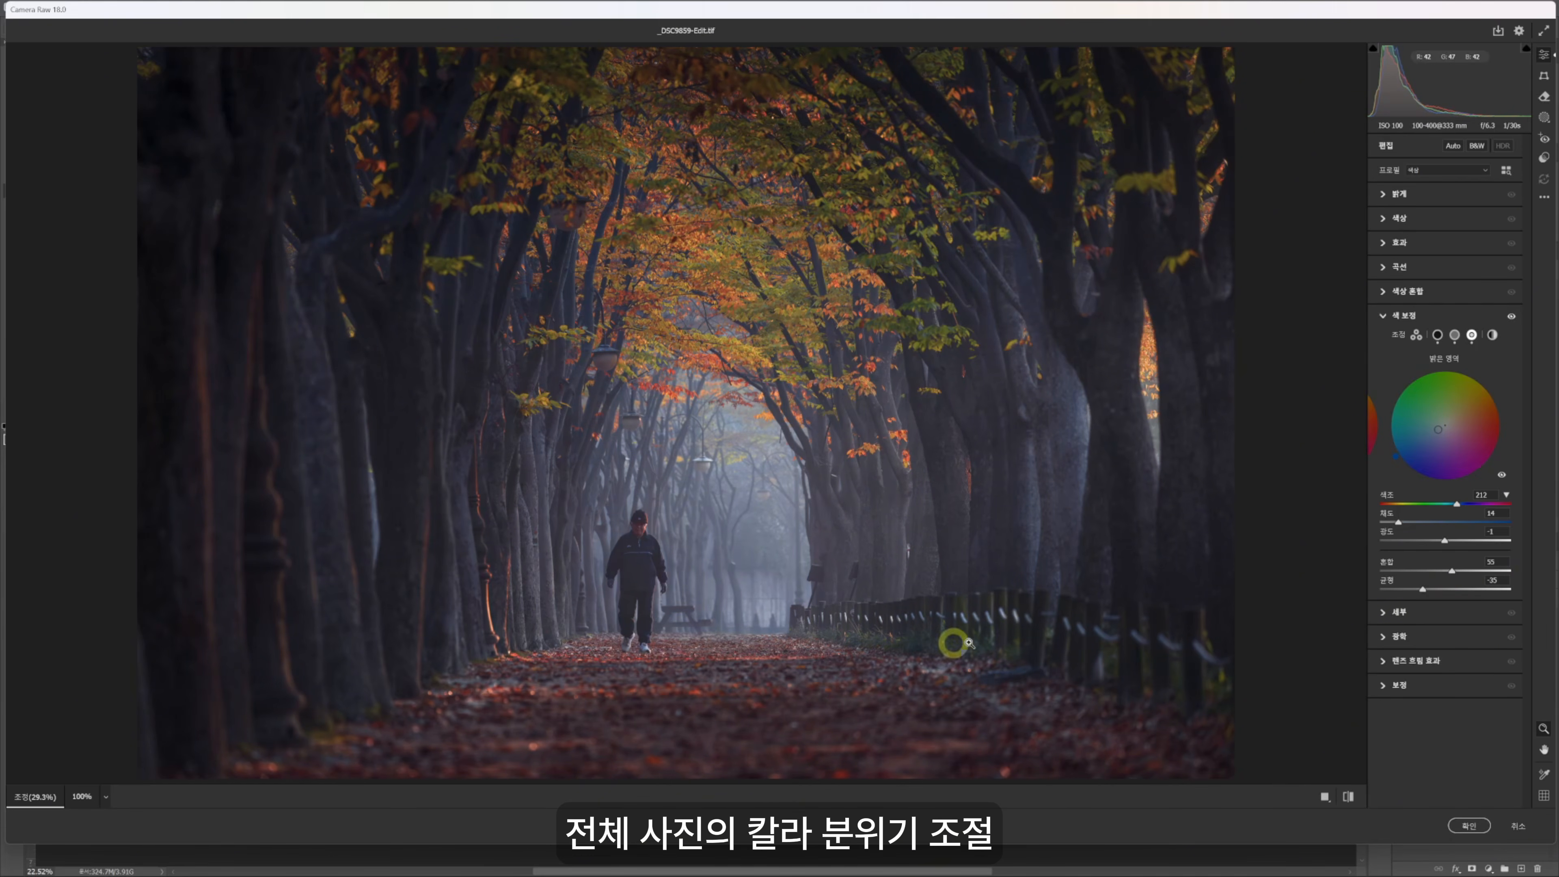
- Compare the color grading with the original settings, apply the Camera Raw filter, and check the graded layer by toggling its visibility
click(1349, 797)
click(1348, 797)
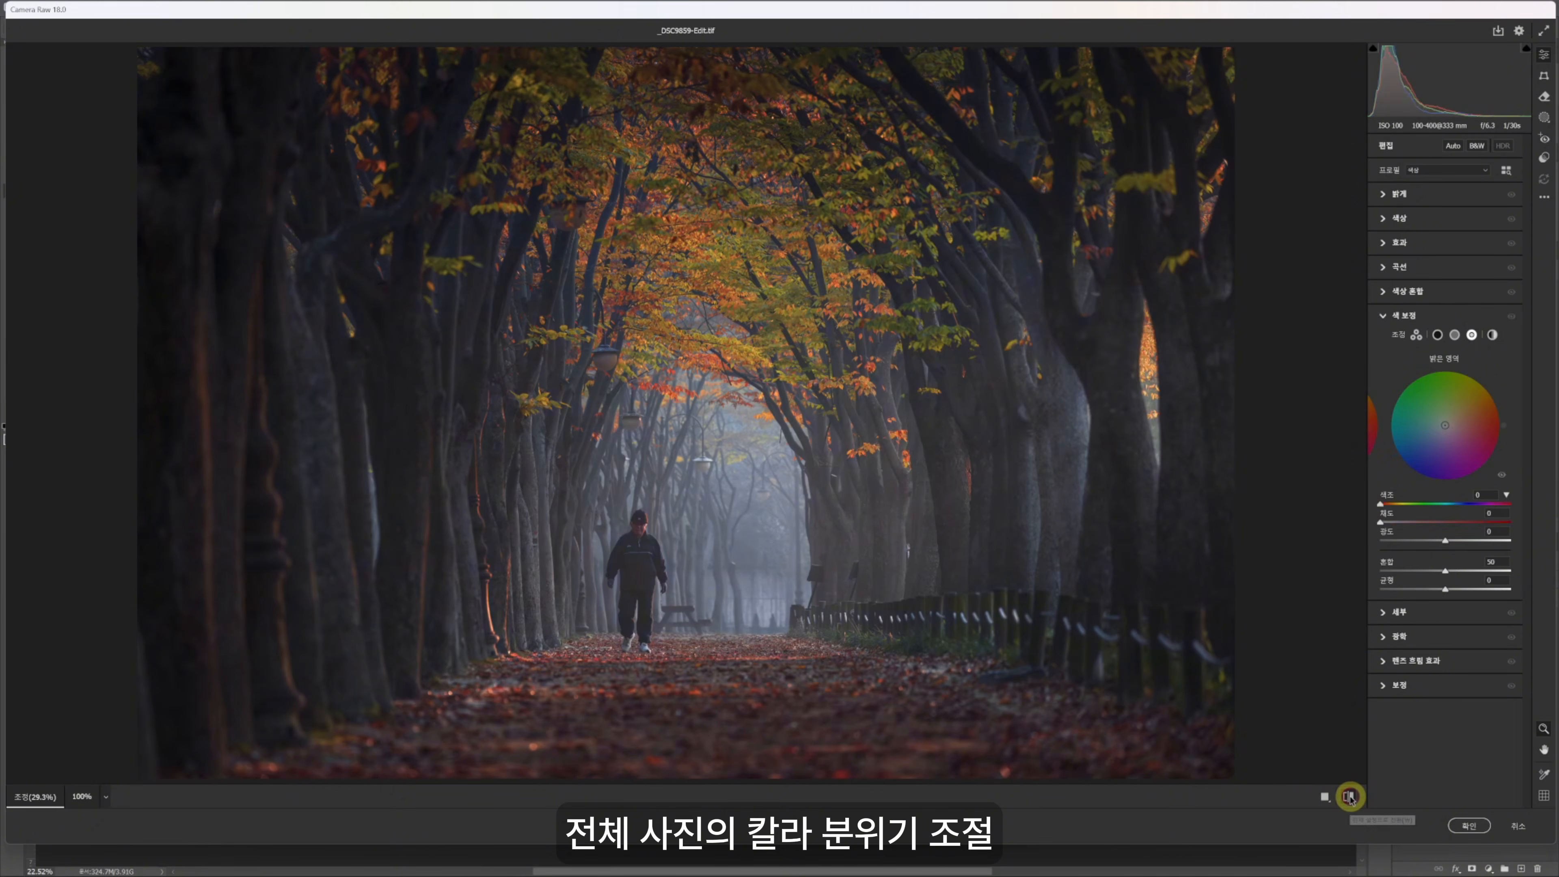
click(1459, 825)
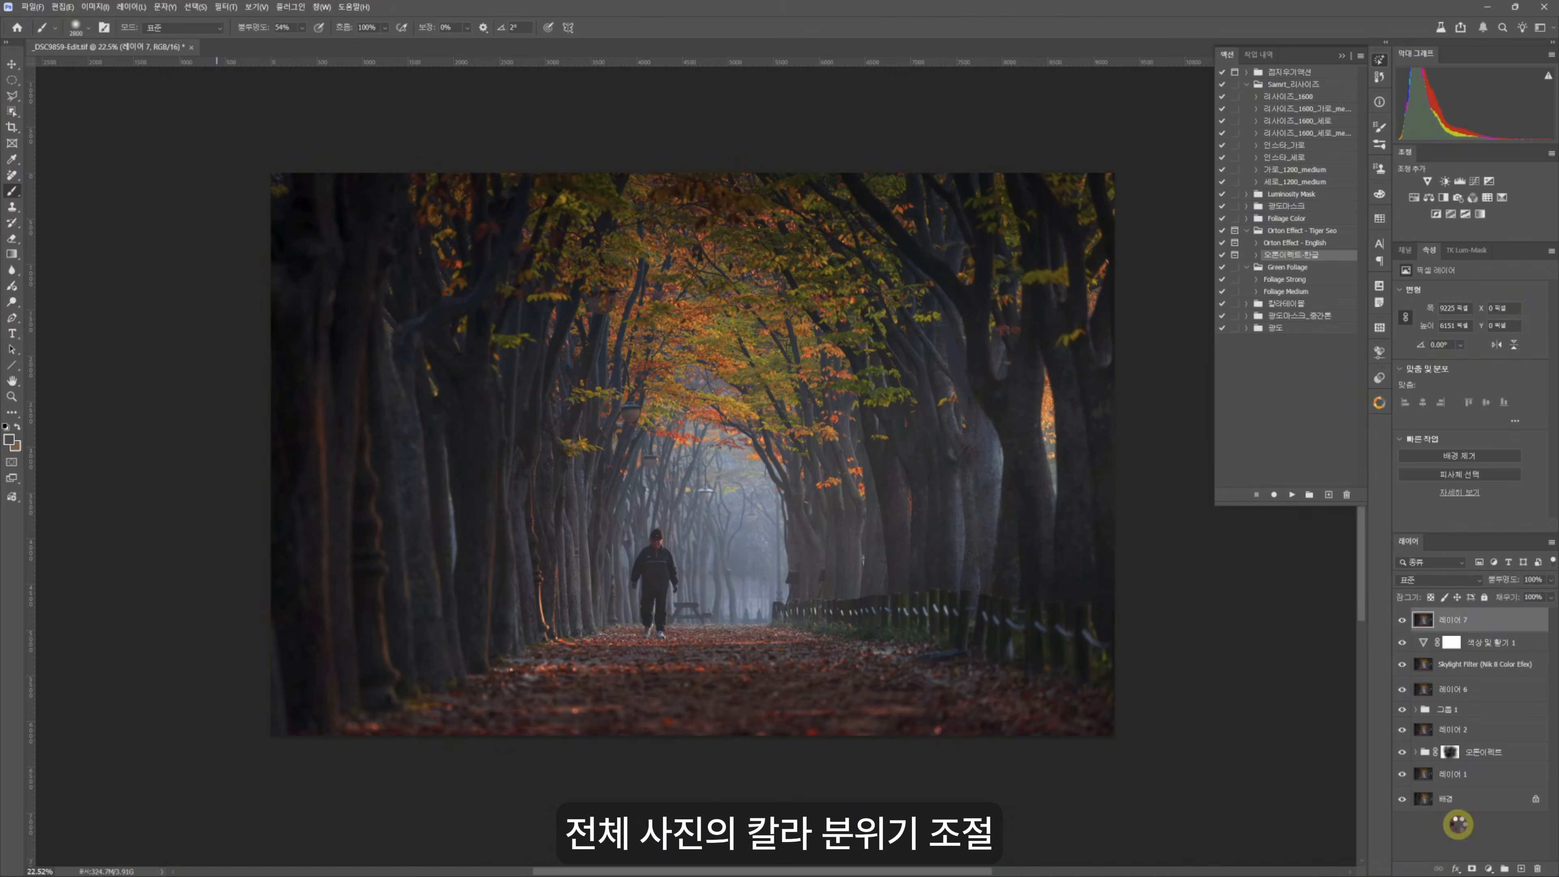
click(1403, 620)
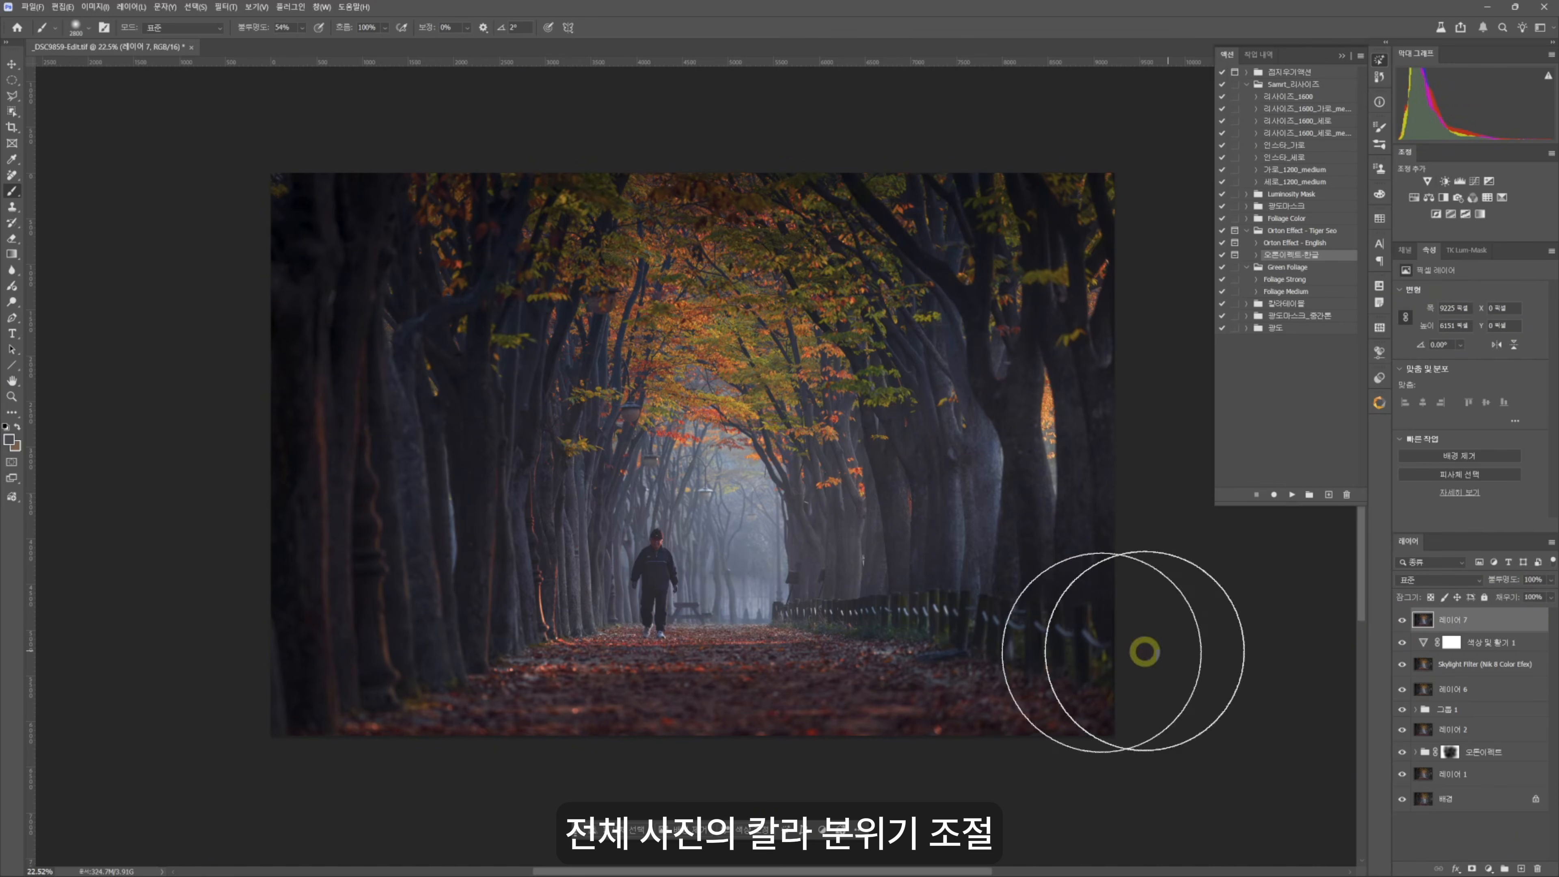
- Add a Curves adjustment layer and brighten the misty tunnel opening with an on-image point at input 124, output 130
scroll(811, 637, down, 2)
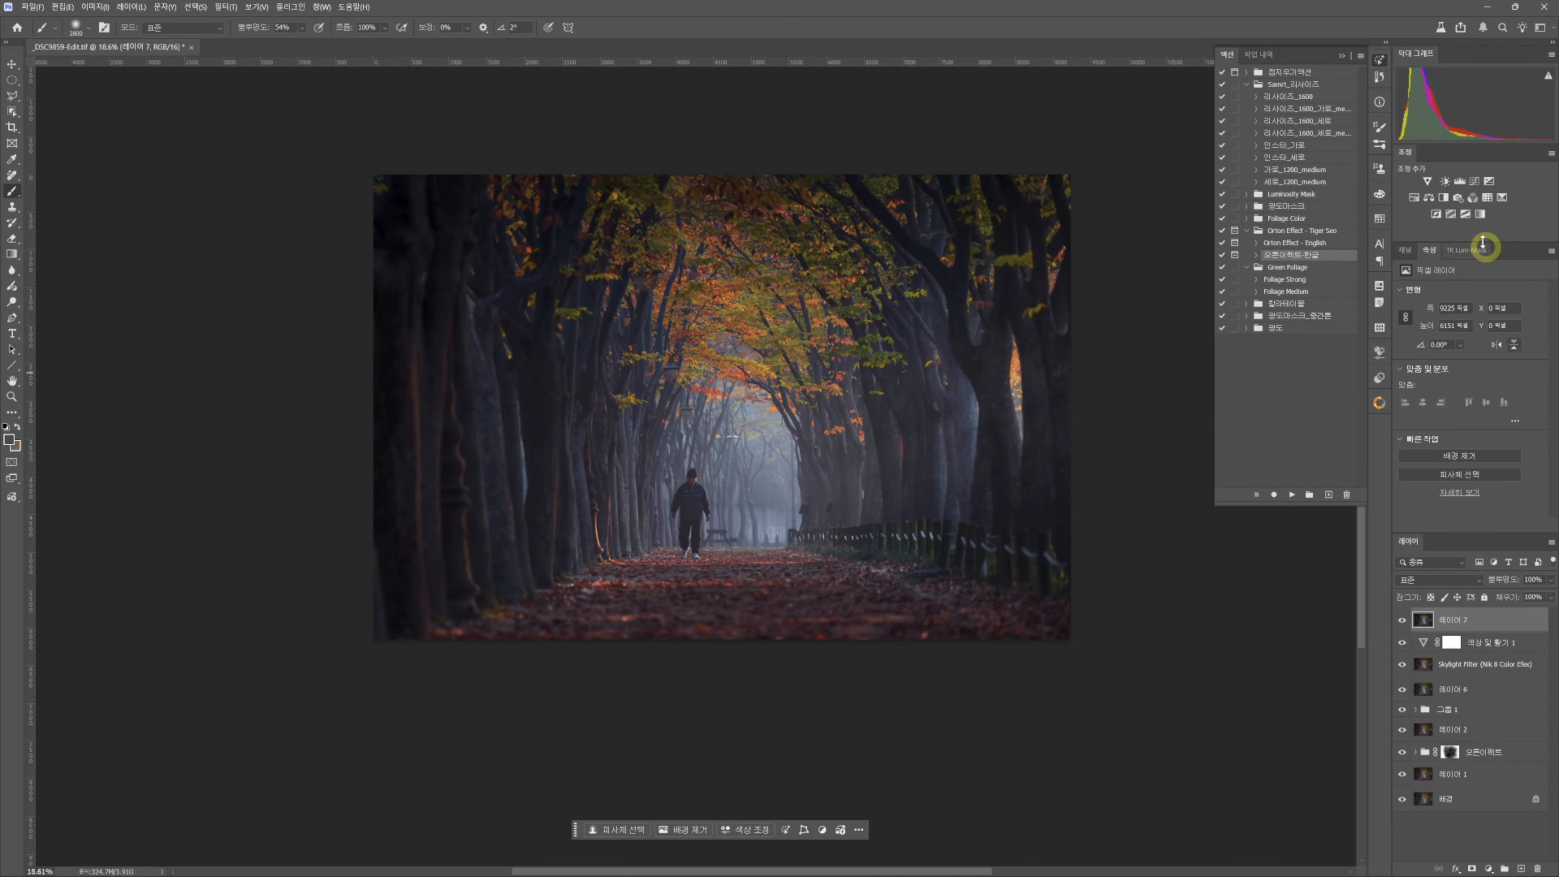
click(1474, 181)
click(1406, 307)
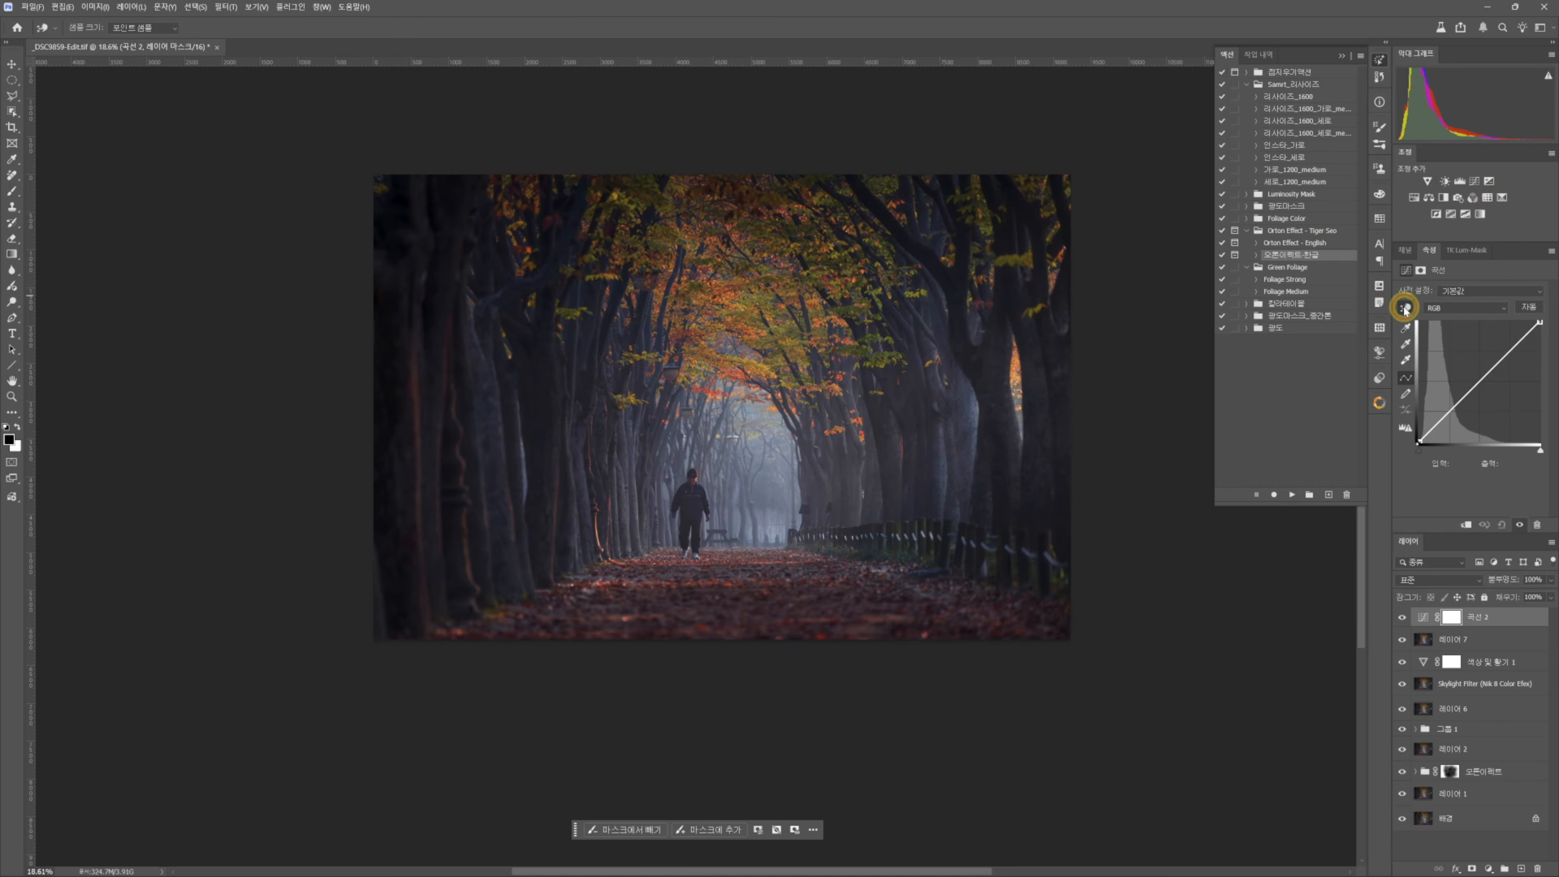
drag(762, 458, 757, 453)
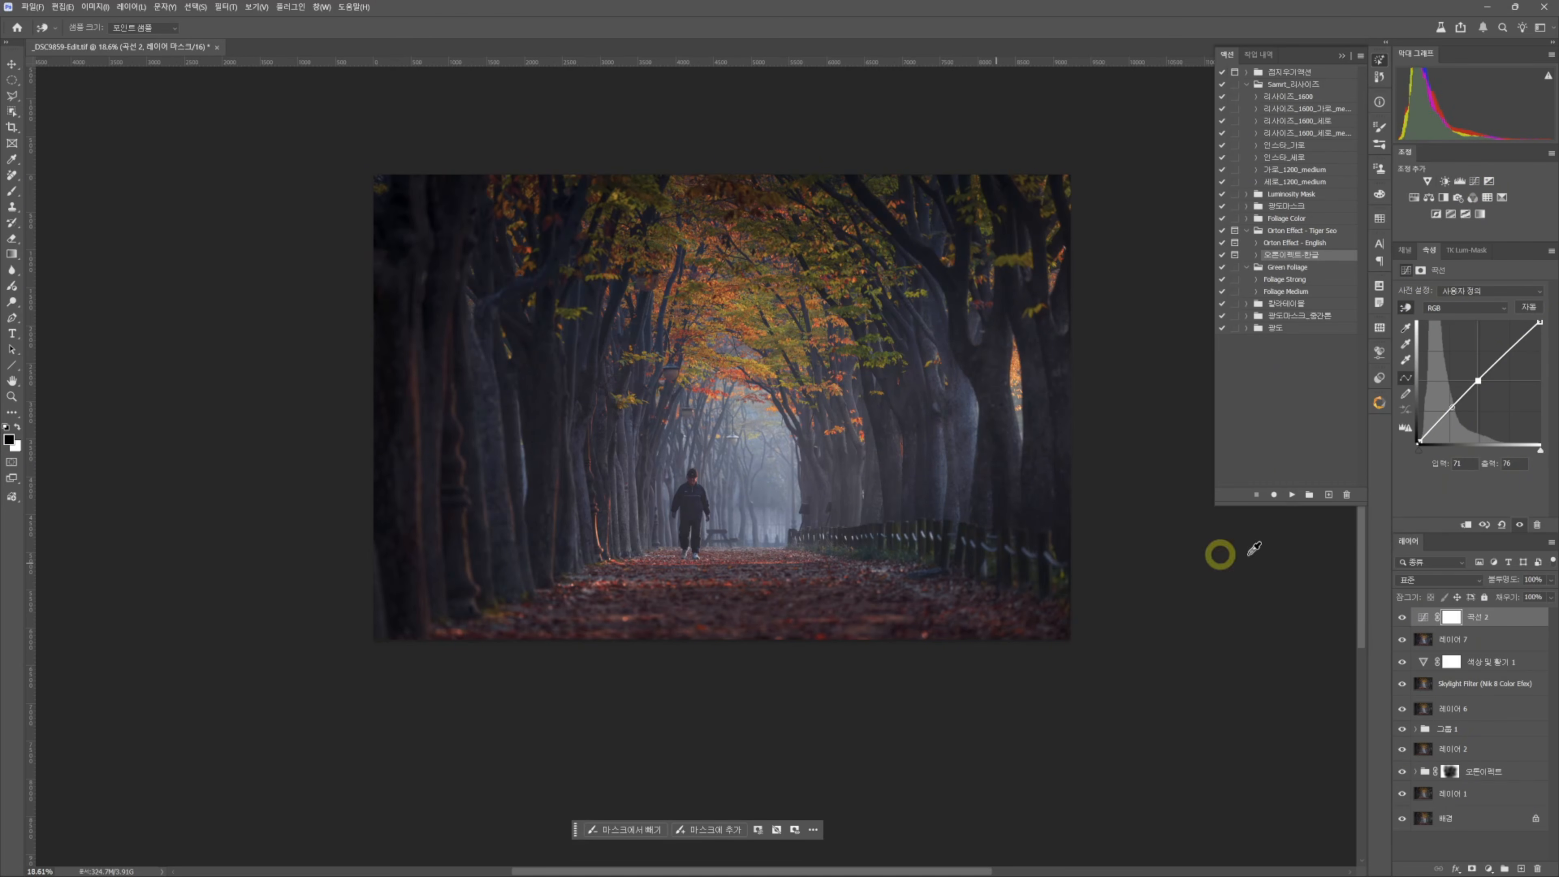
- Toggle the Curves layer to compare, invert its mask to black, and draw a white radial gradient outward from the tunnel opening
click(1401, 618)
click(1401, 618)
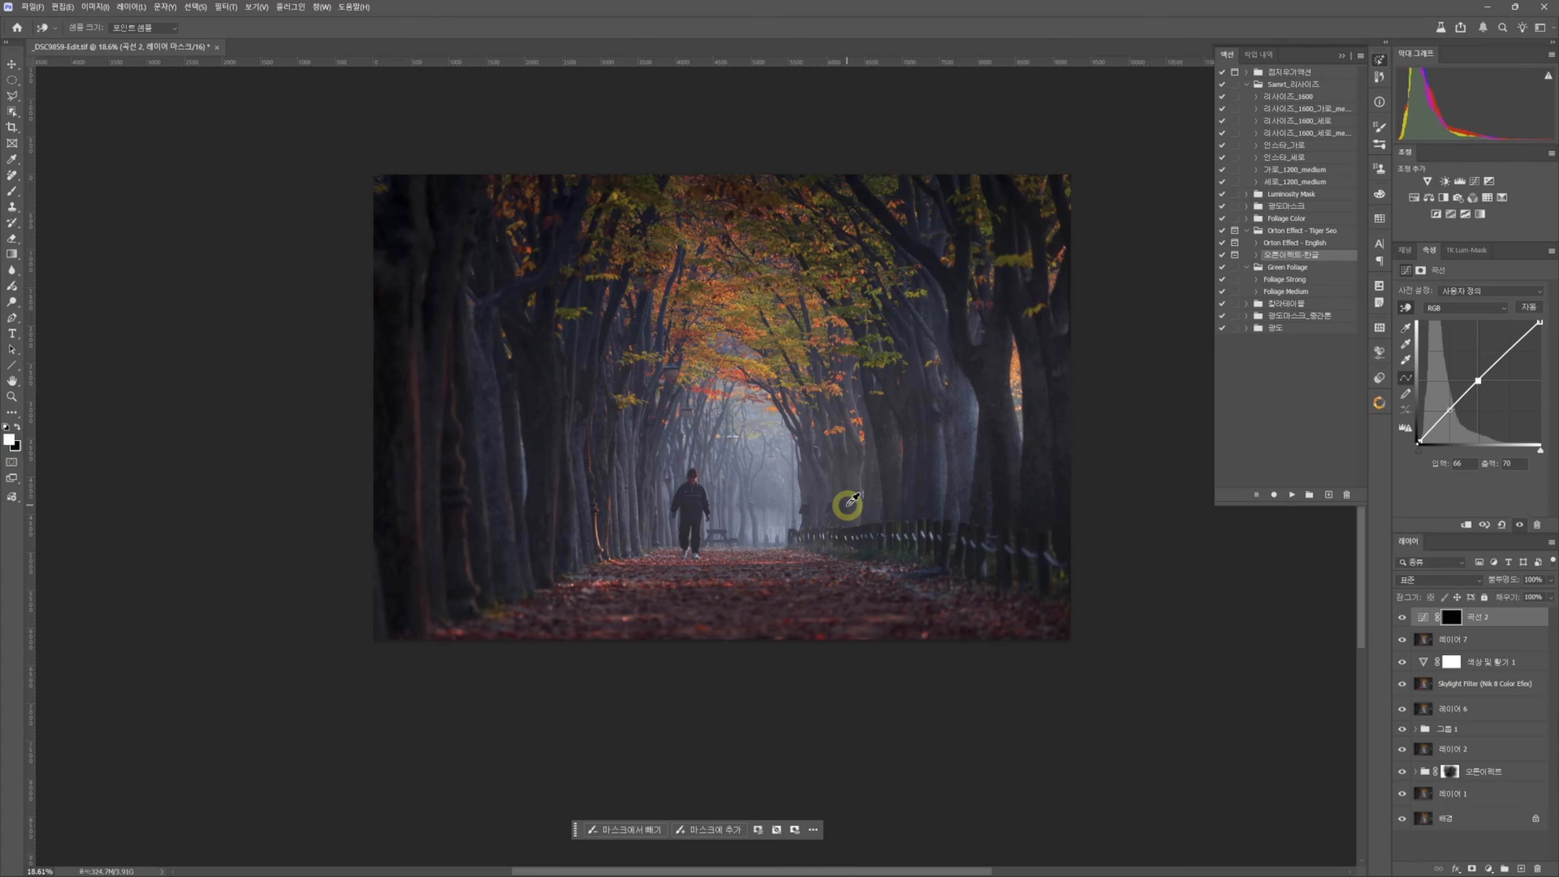
click(12, 255)
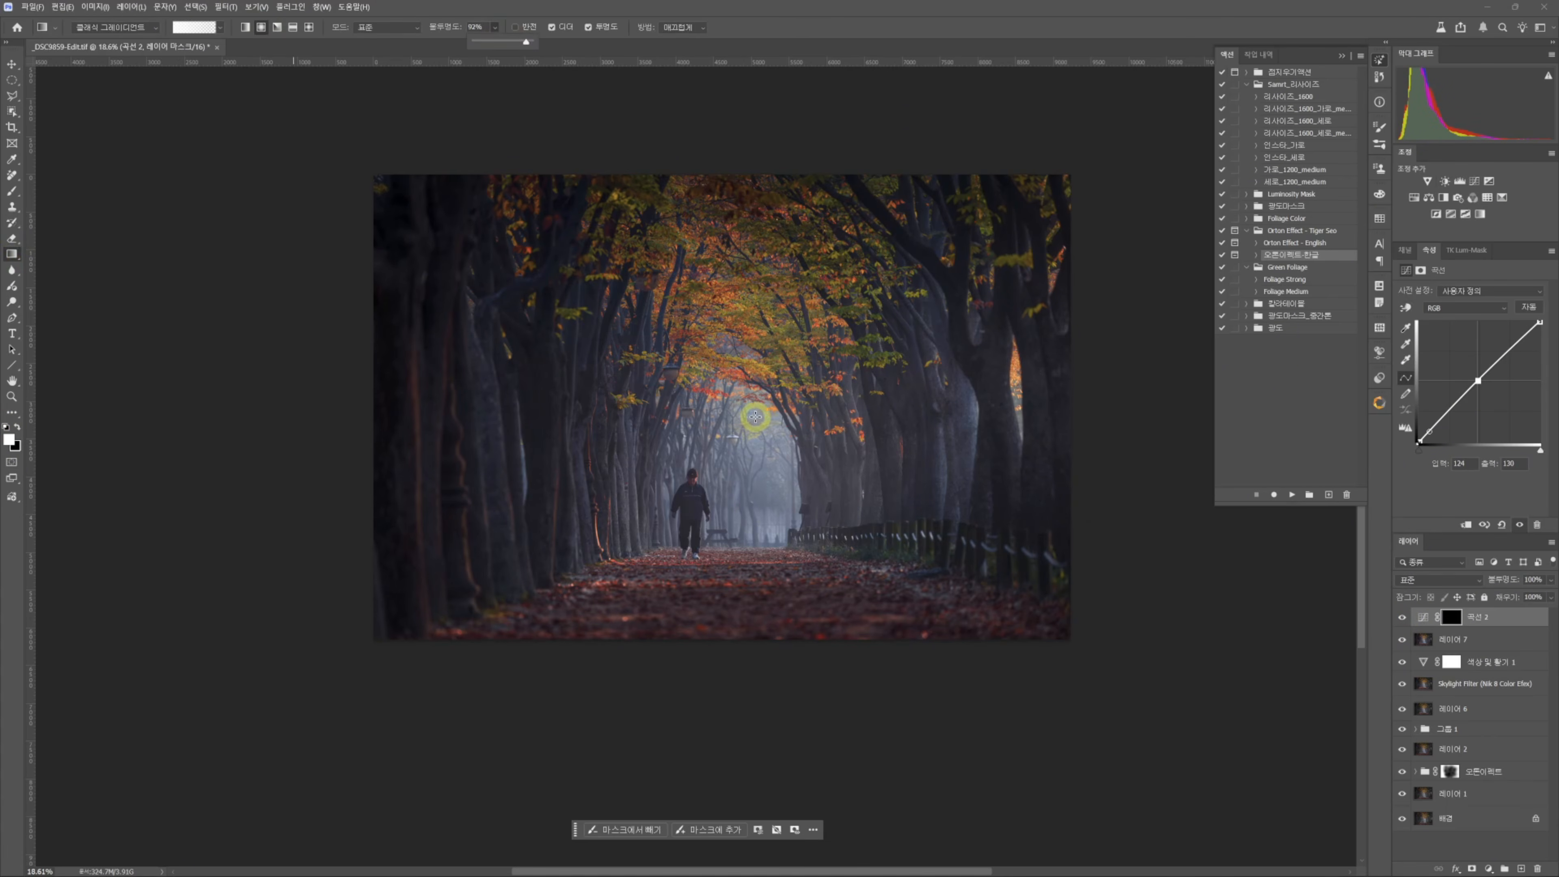
drag(752, 425, 583, 606)
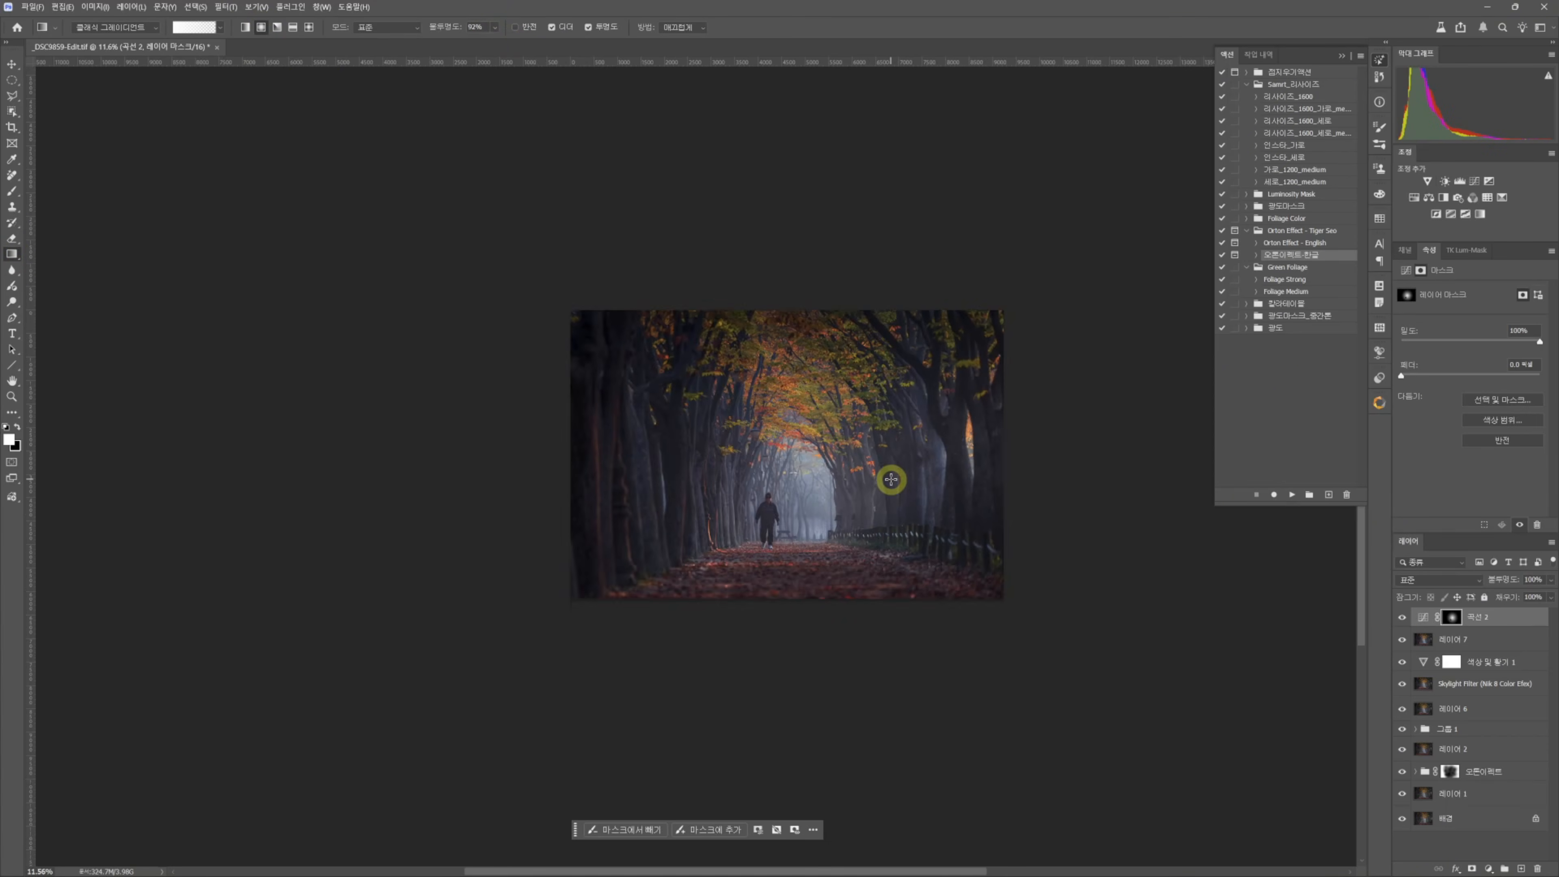
- Select every layer from the Curves layer down to the background and flatten the image into a single background
scroll(891, 480, up, 3)
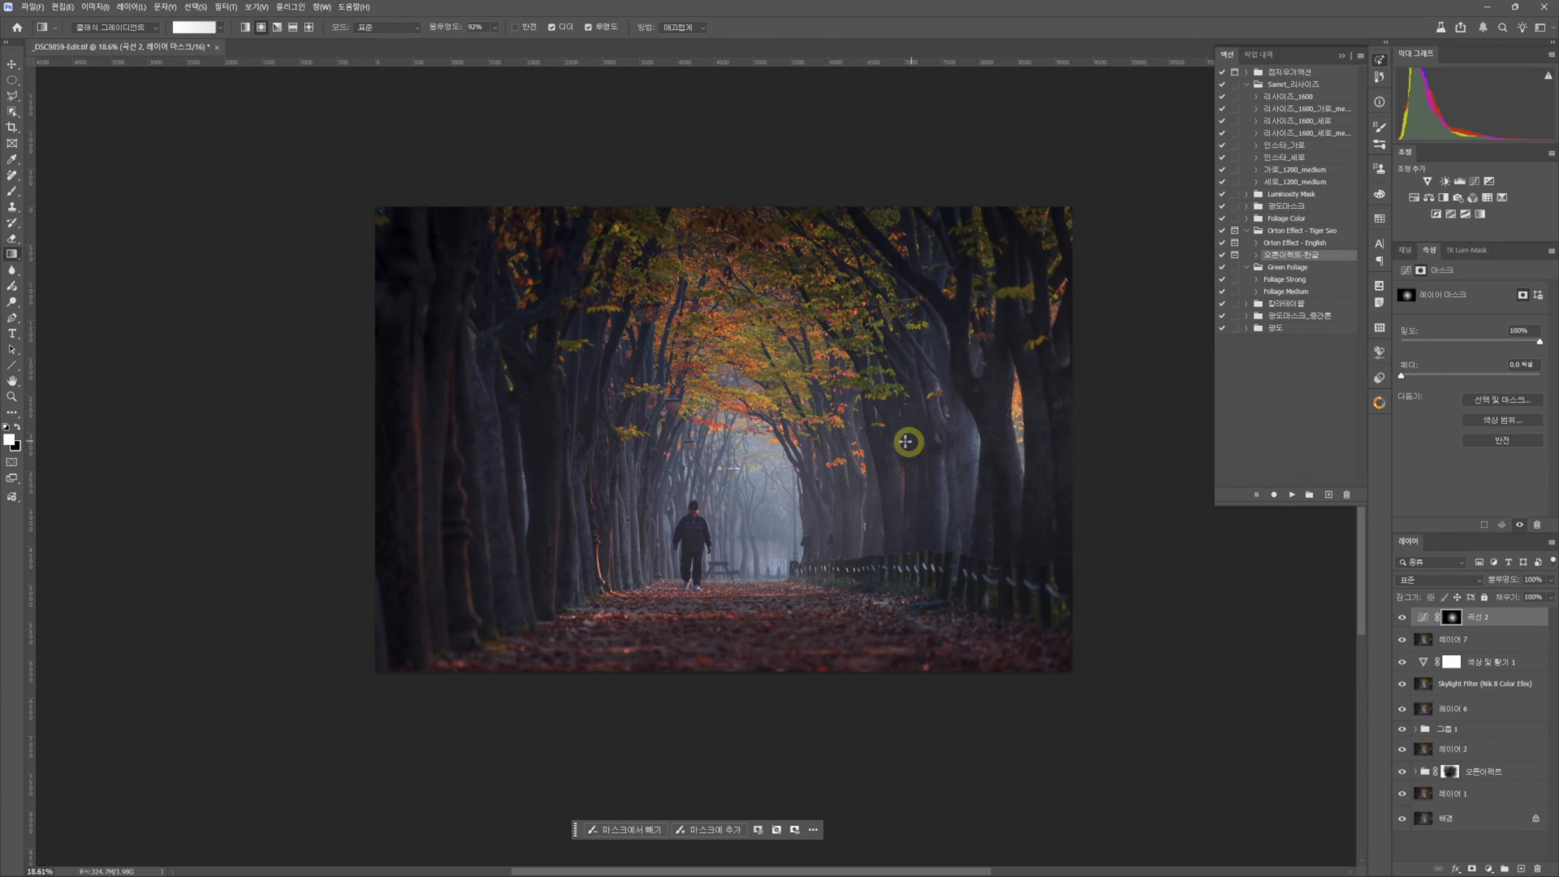
scroll(806, 430, down, 1)
scroll(807, 431, down, 1)
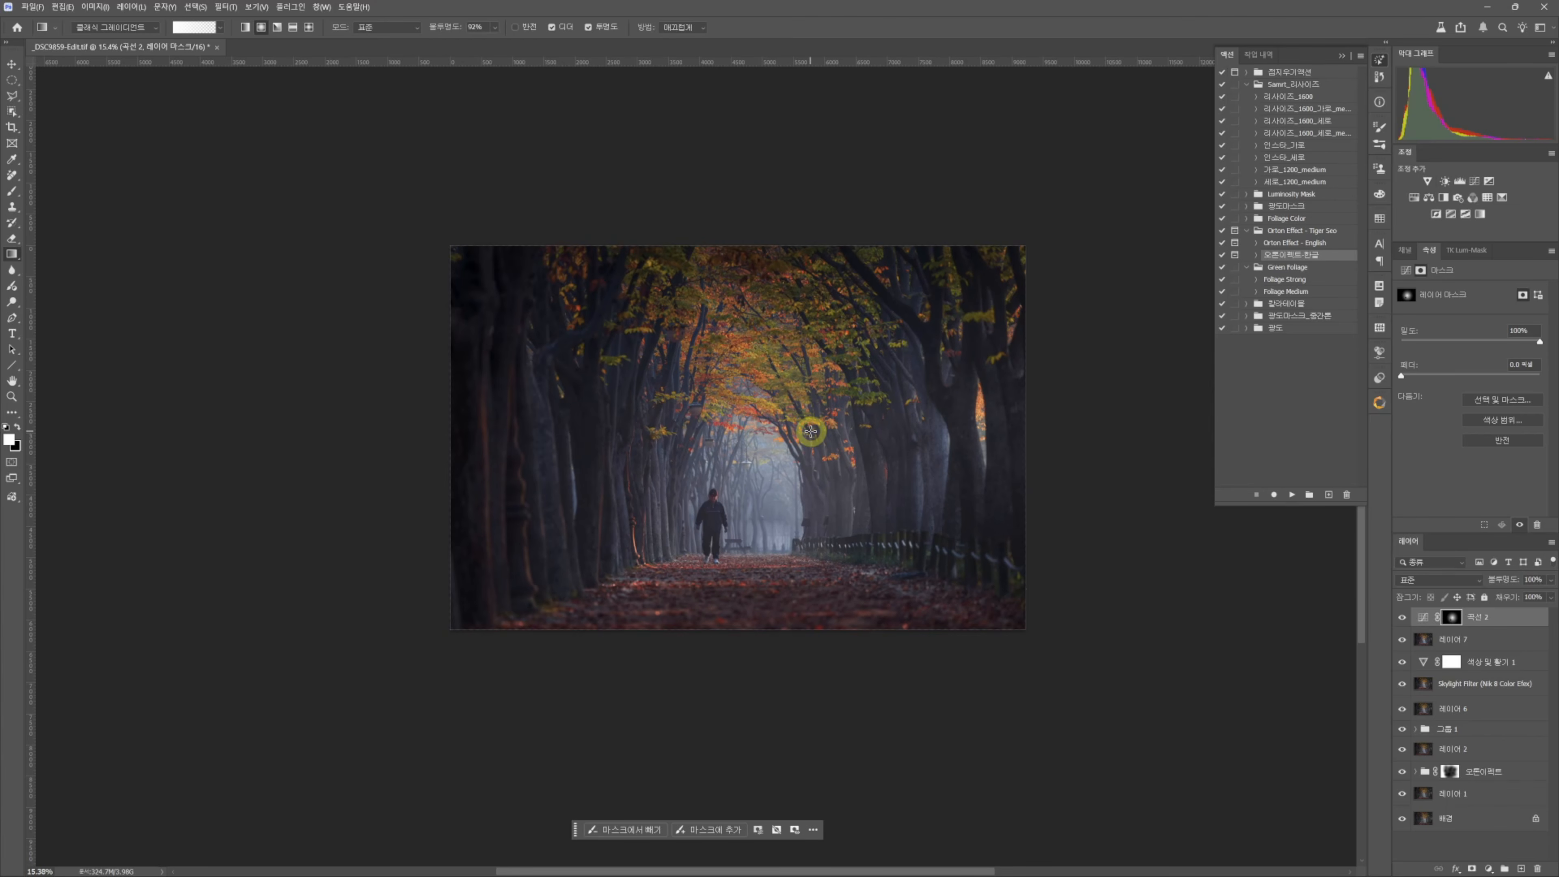
scroll(811, 431, up, 1)
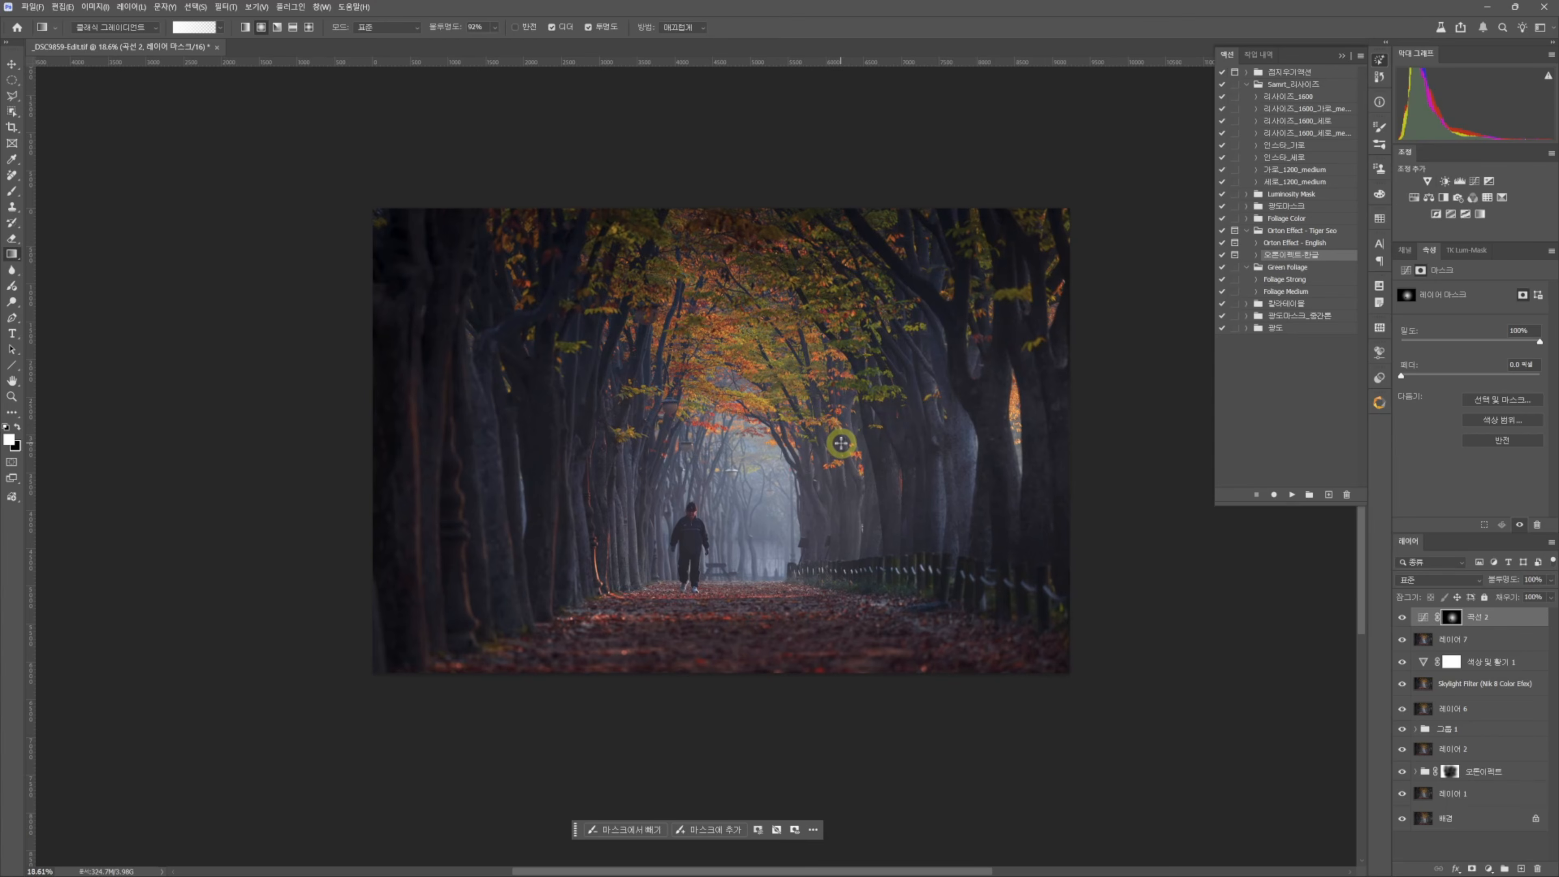
scroll(826, 437, down, 1)
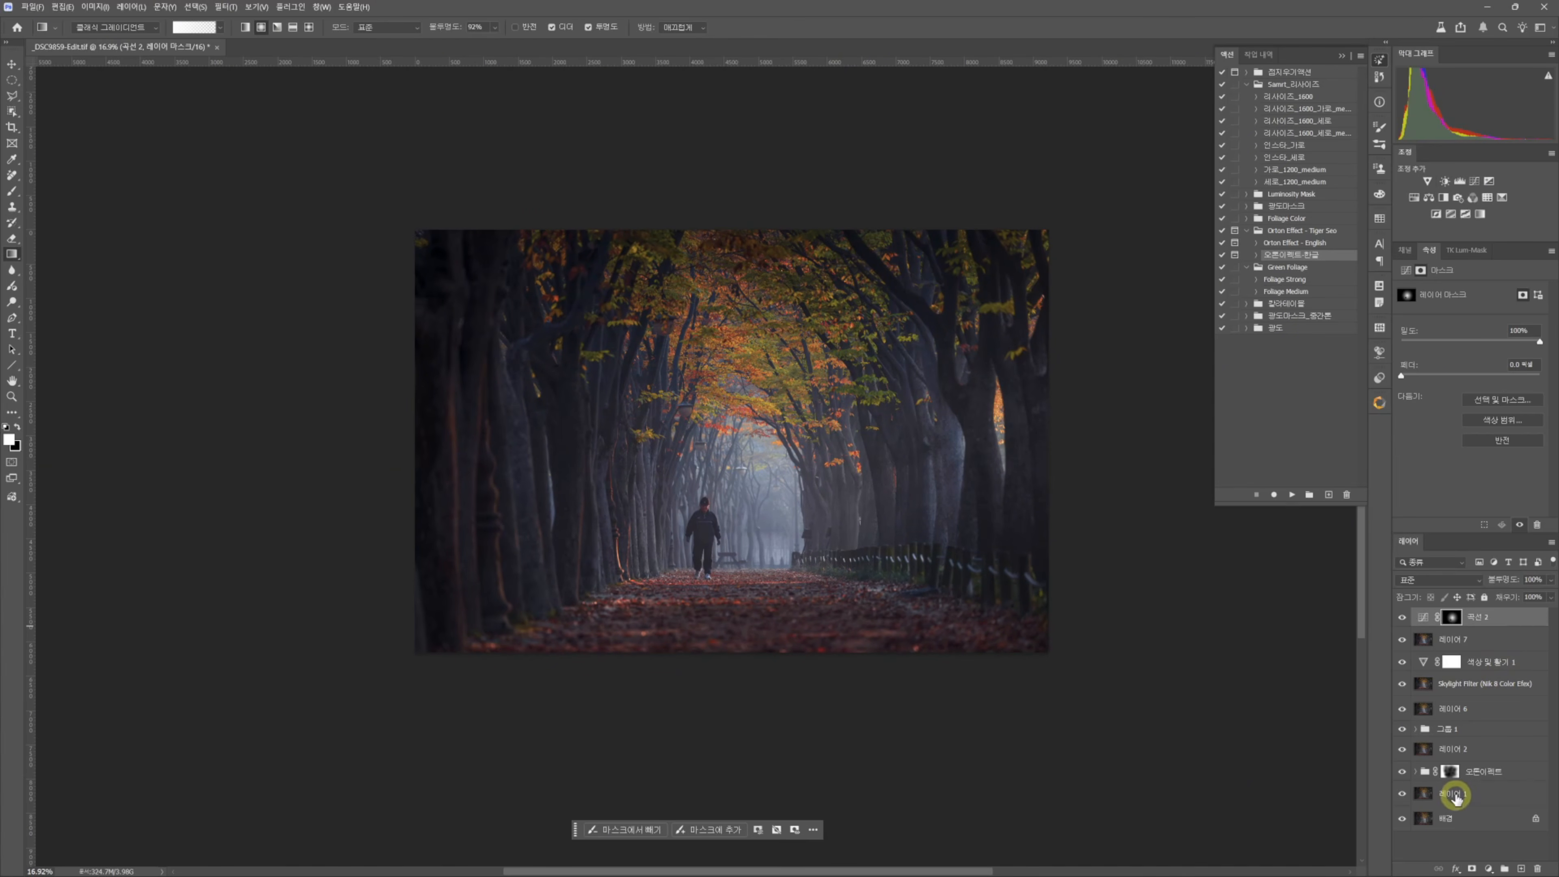
shift+click(1453, 822)
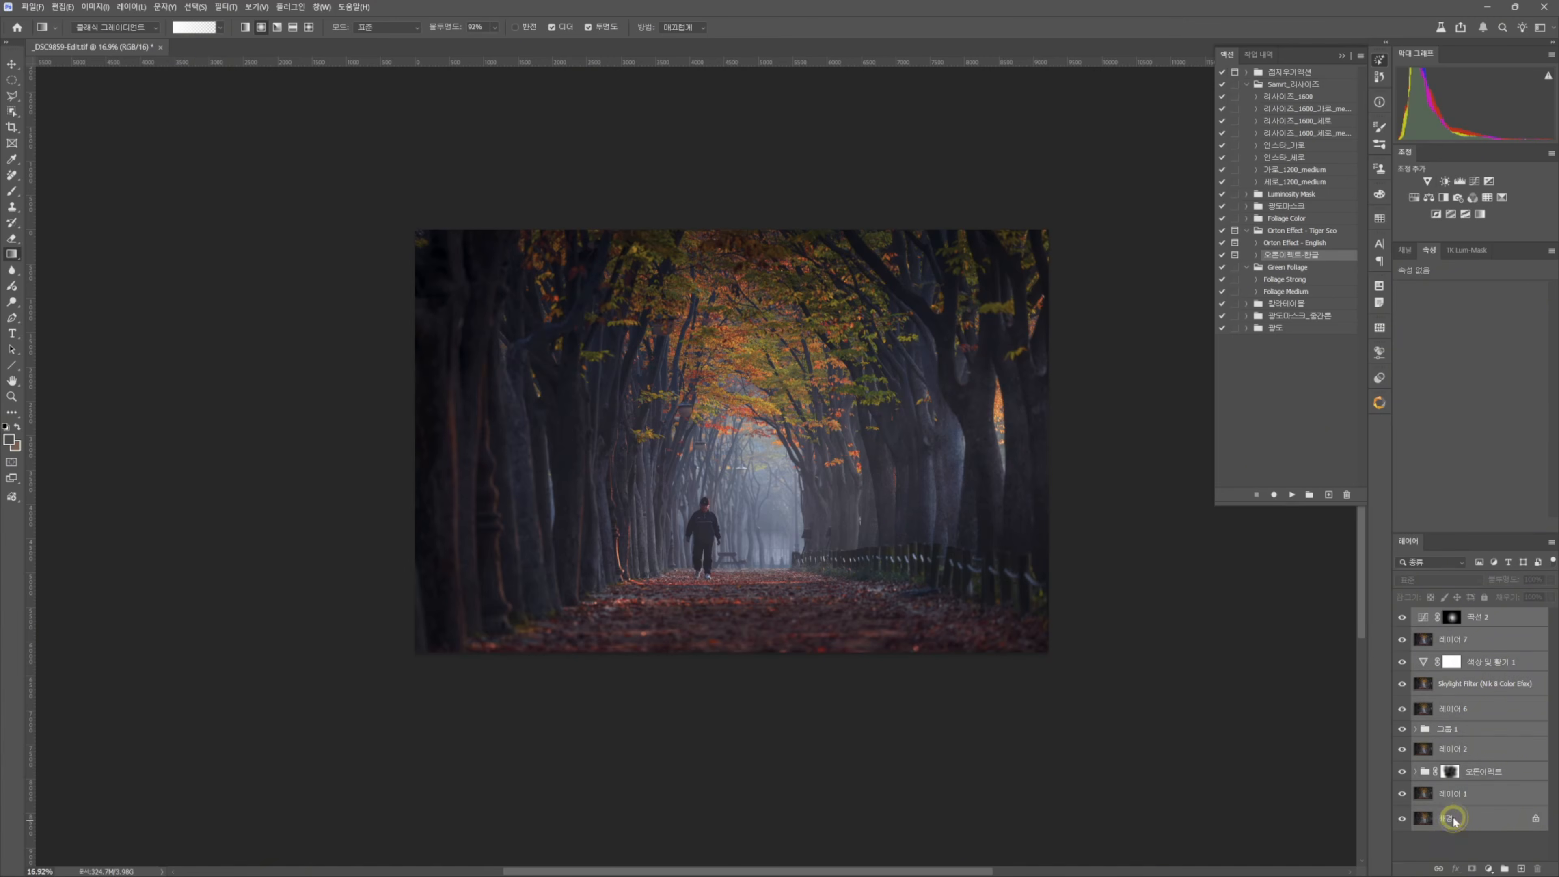
right_click(1453, 822)
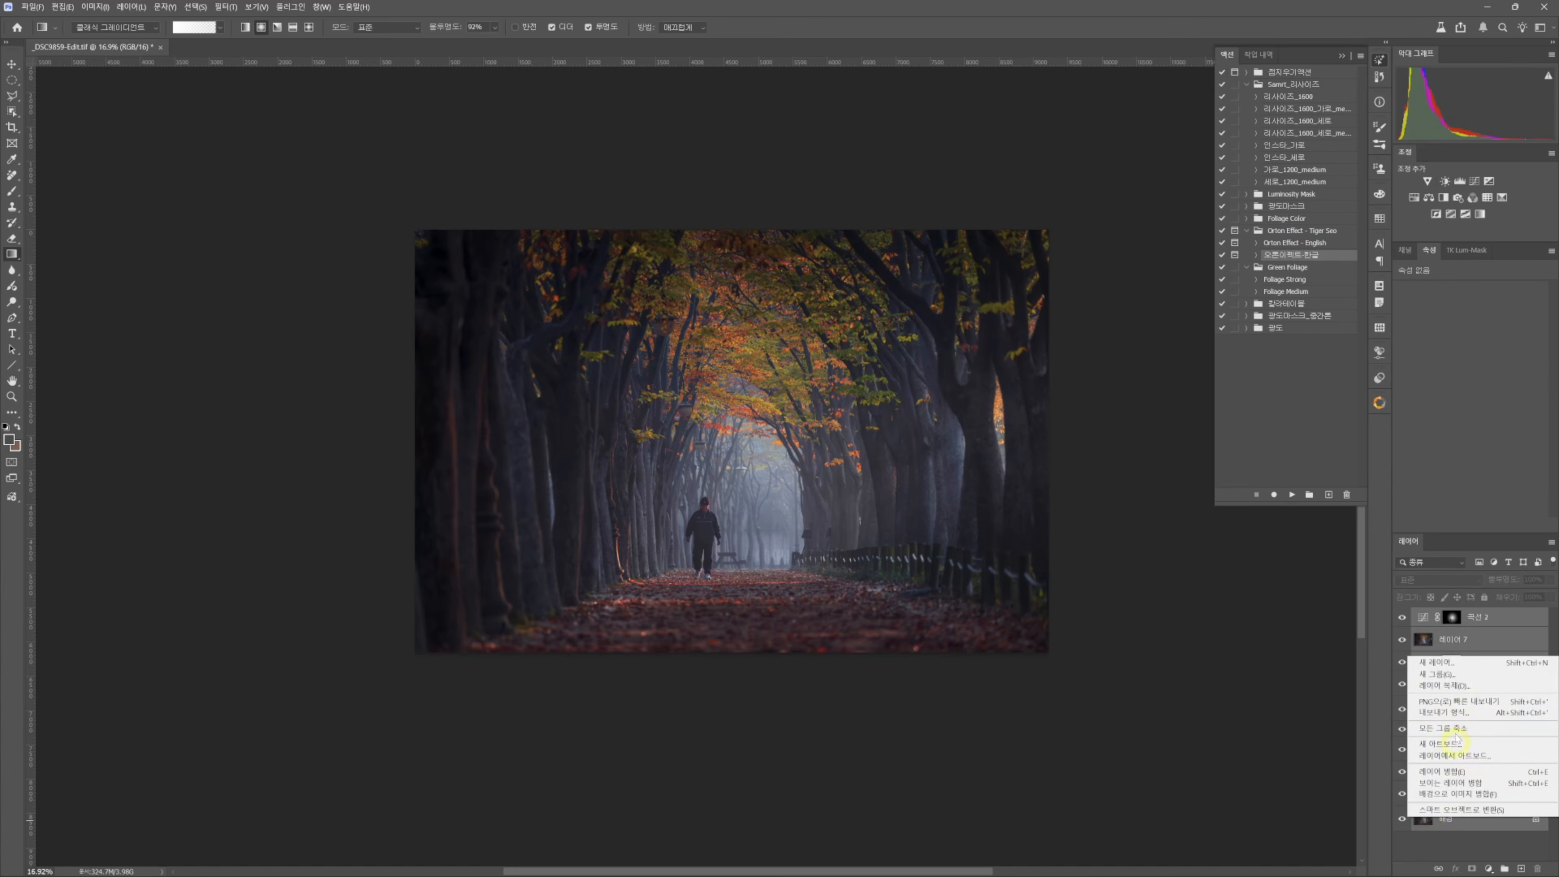
click(1455, 793)
- Sharpen the flattened photo with the Nik 8 Sharpener Output filter and apply the result as a separate layer
click(226, 7)
mouse_move(278, 351)
click(417, 416)
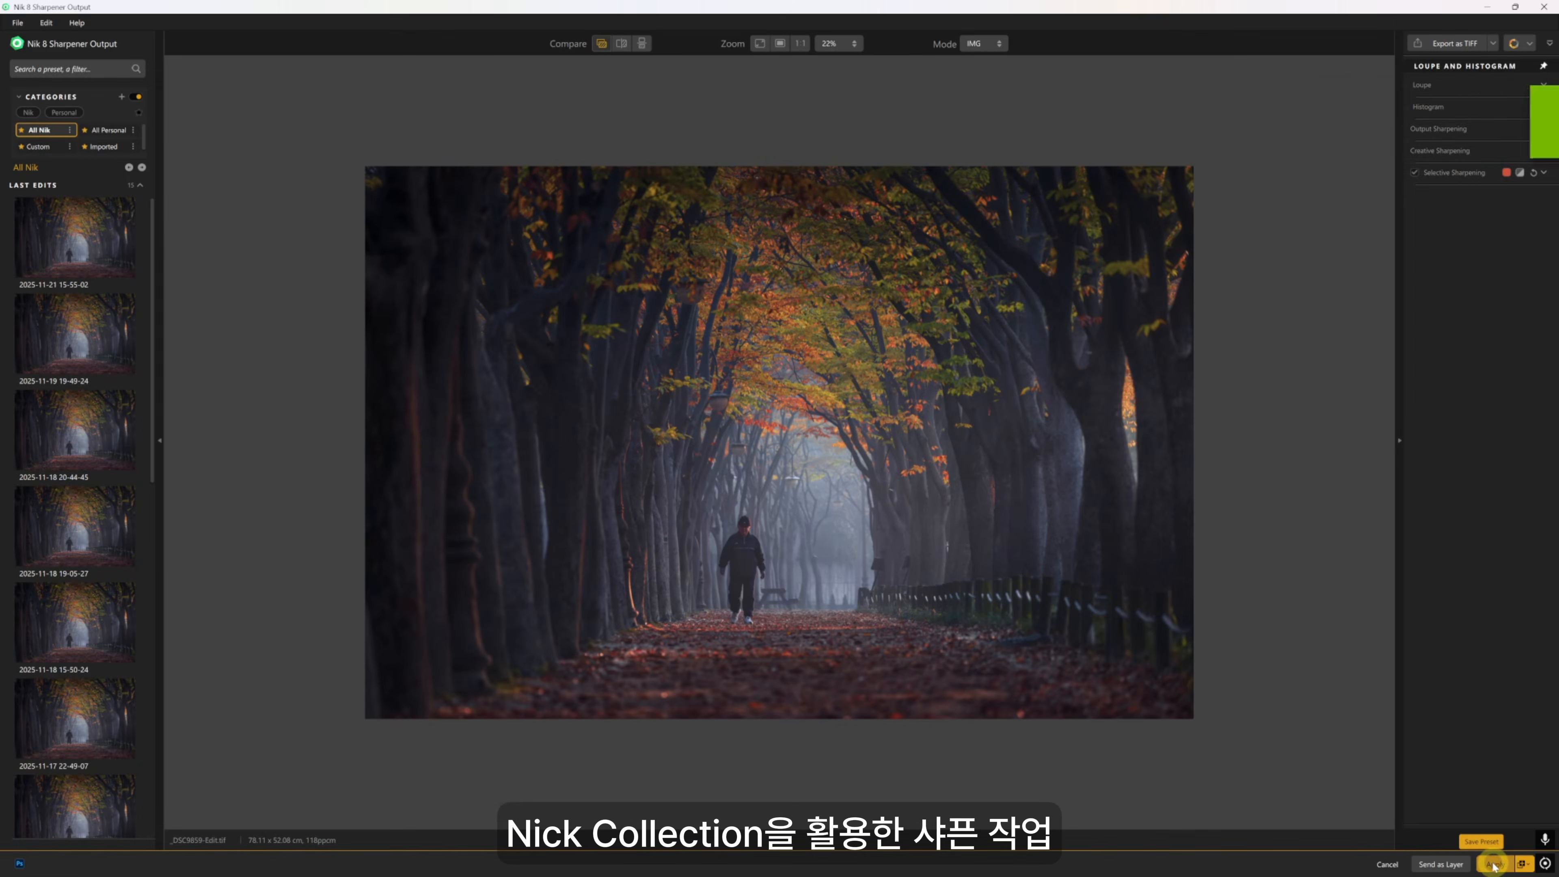
click(1493, 865)
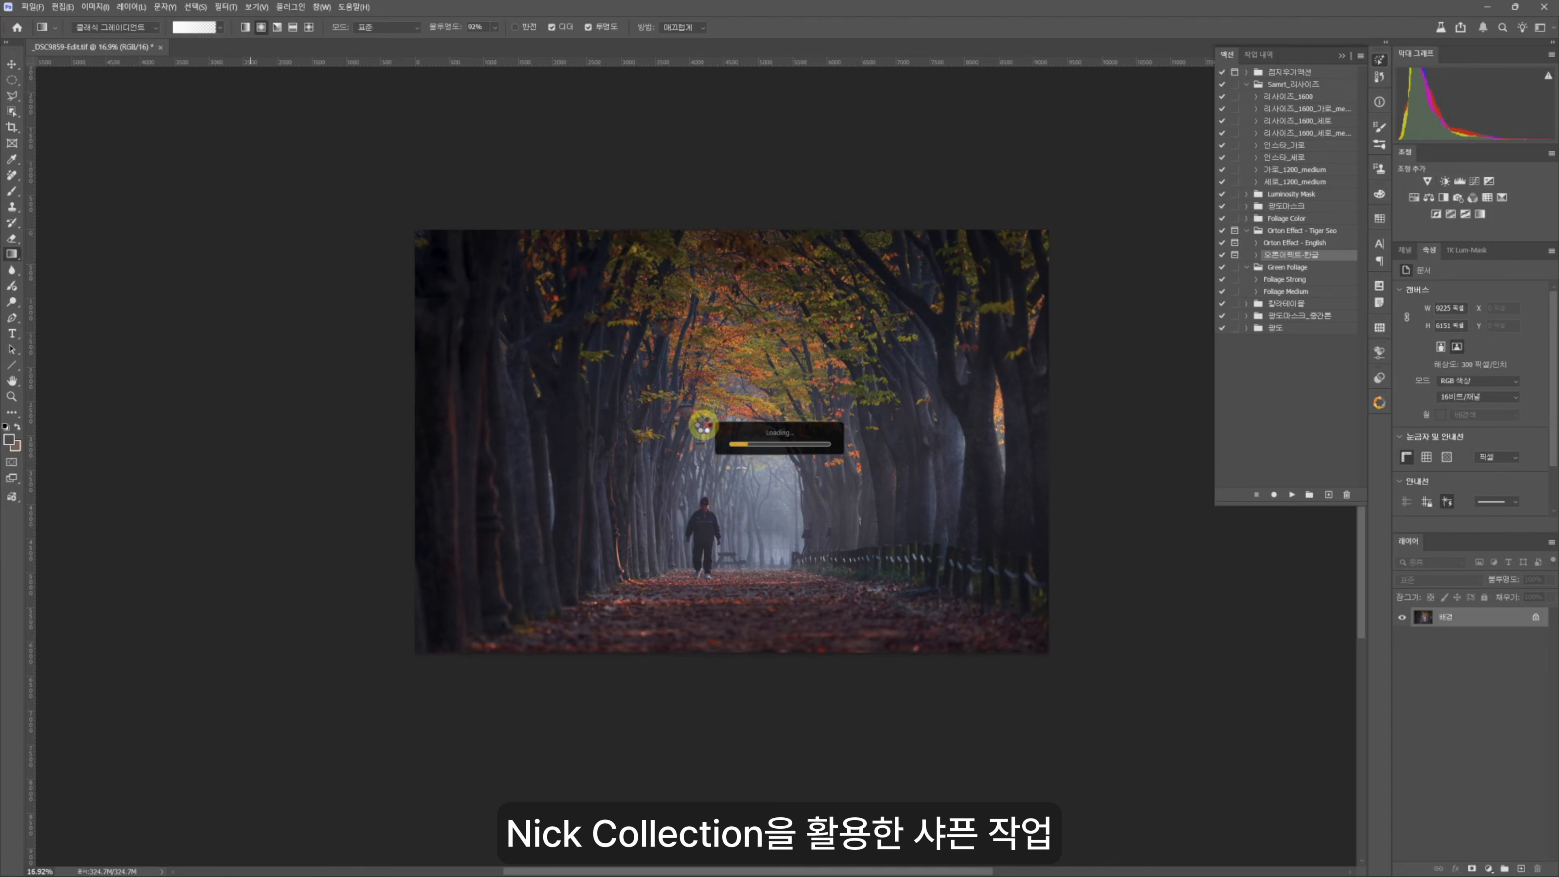
- Inspect the output sharpening on the lamps and misty branches at 100% zoom by toggling the sharpened layer's visibility
key(z)
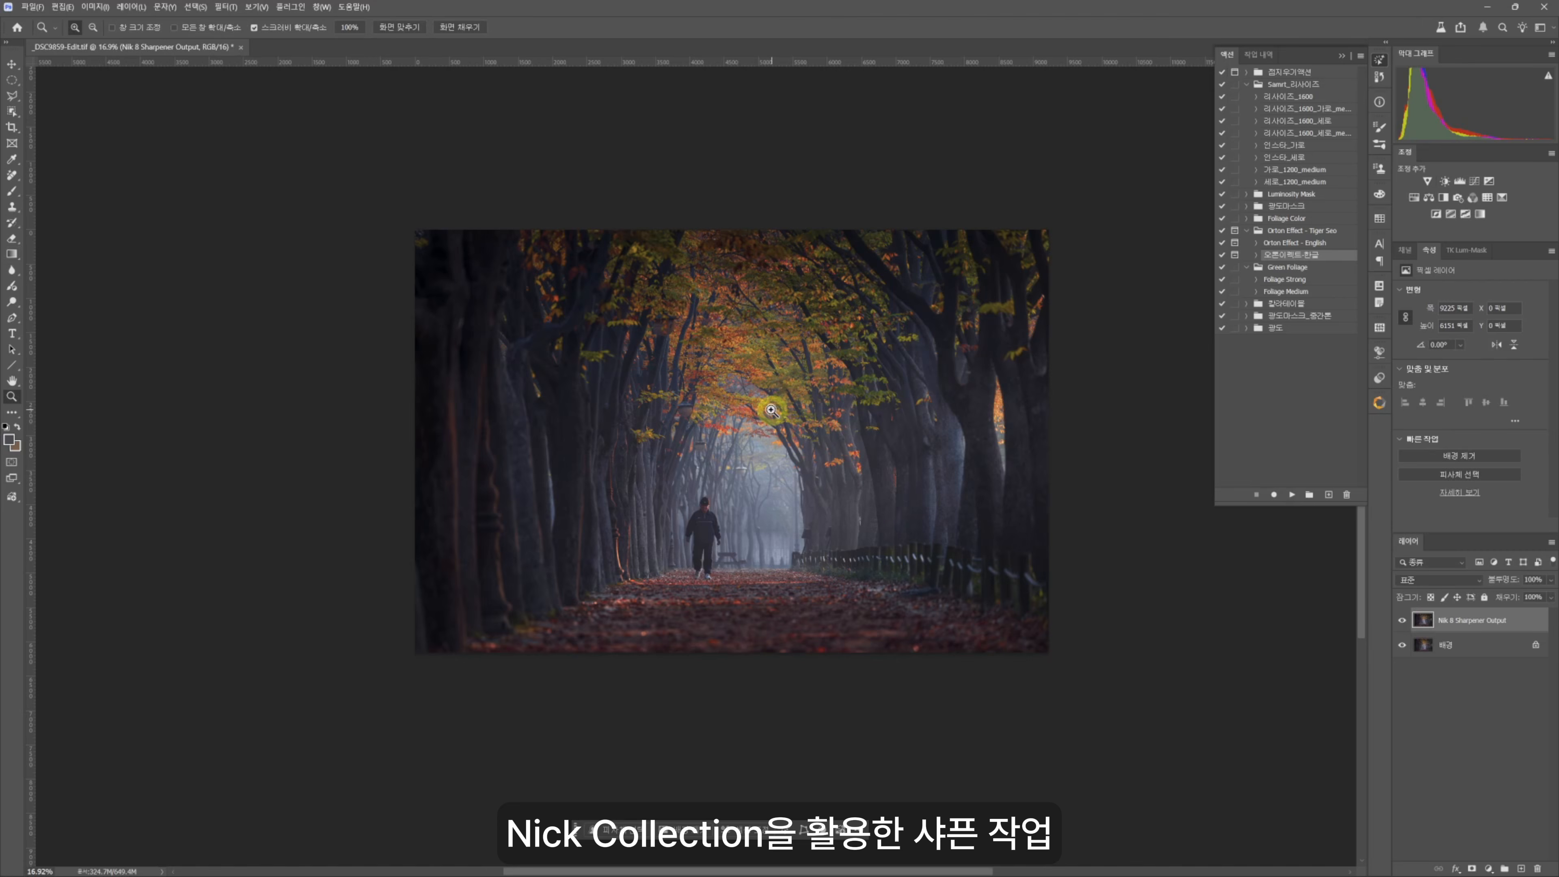
drag(762, 406, 786, 398)
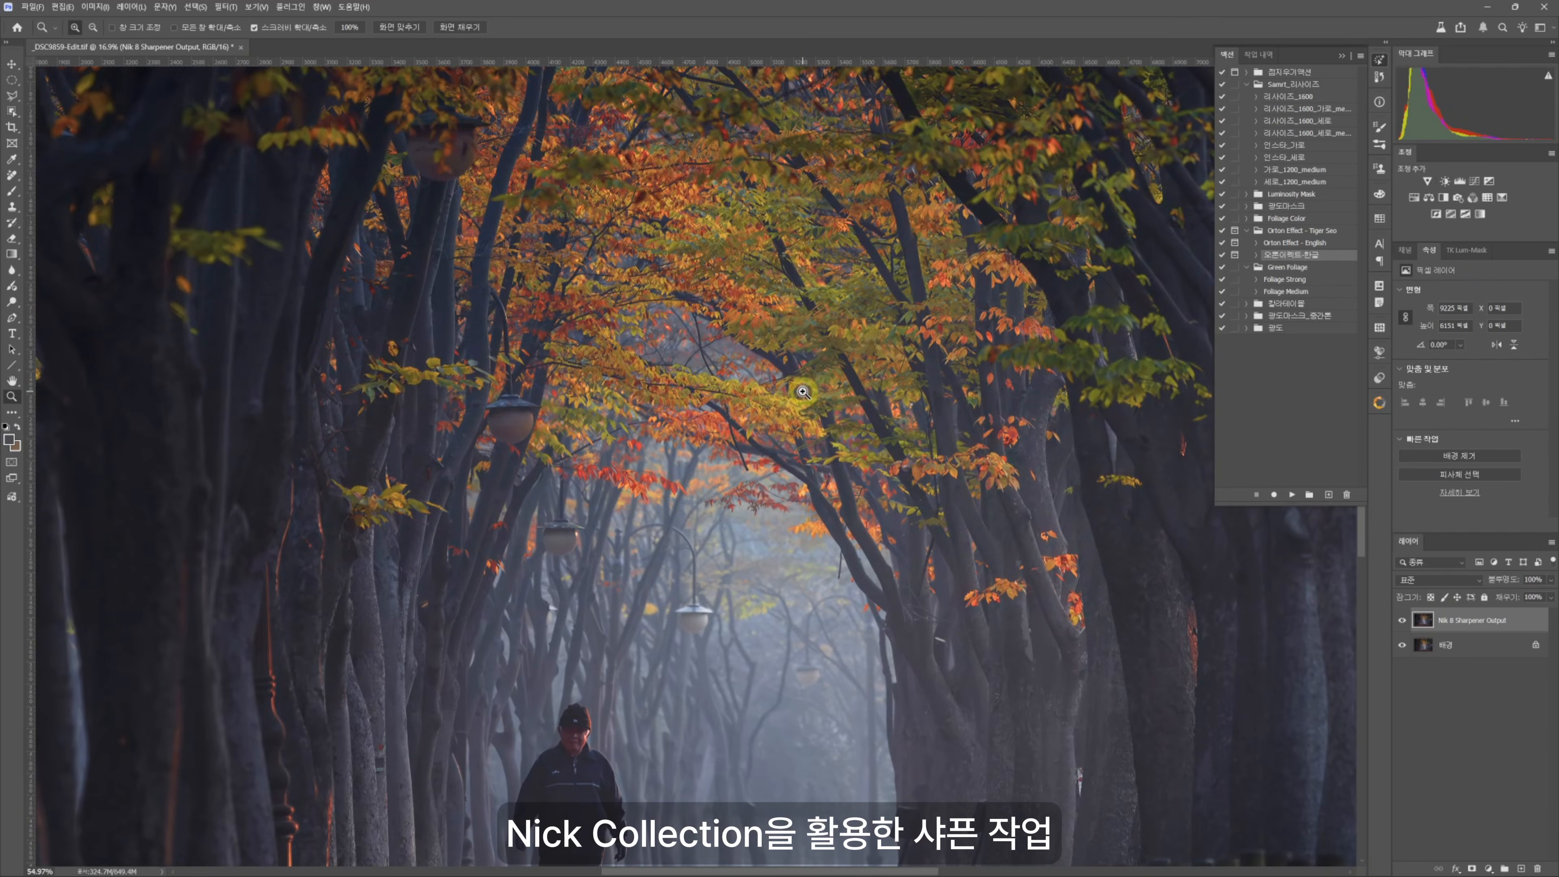
right_click(785, 398)
click(813, 414)
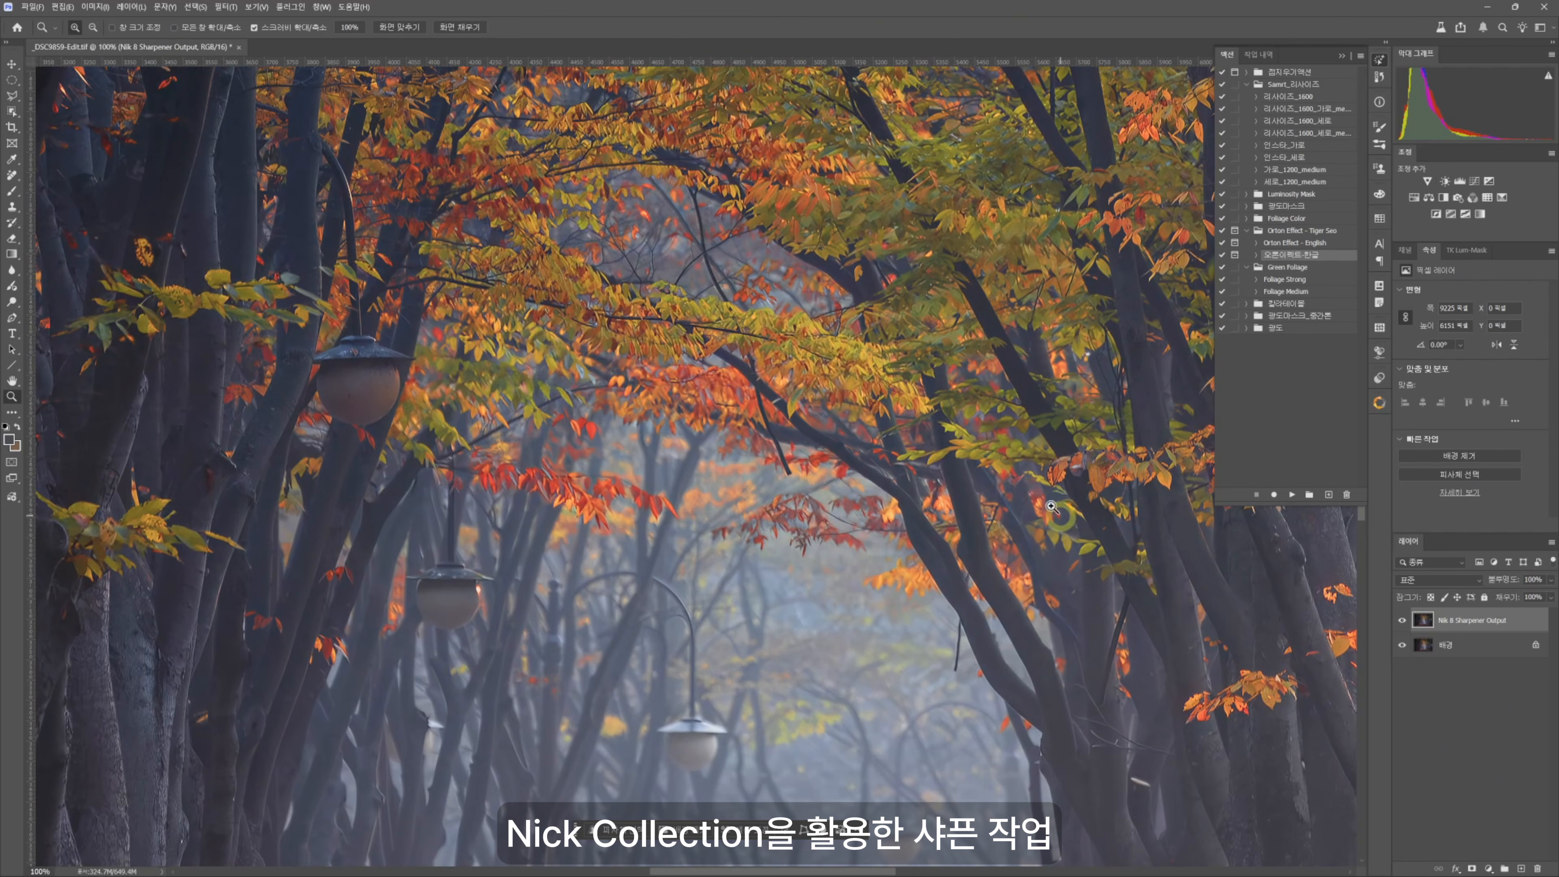
drag(800, 504, 754, 502)
drag(804, 77, 598, 279)
drag(648, 494, 779, 342)
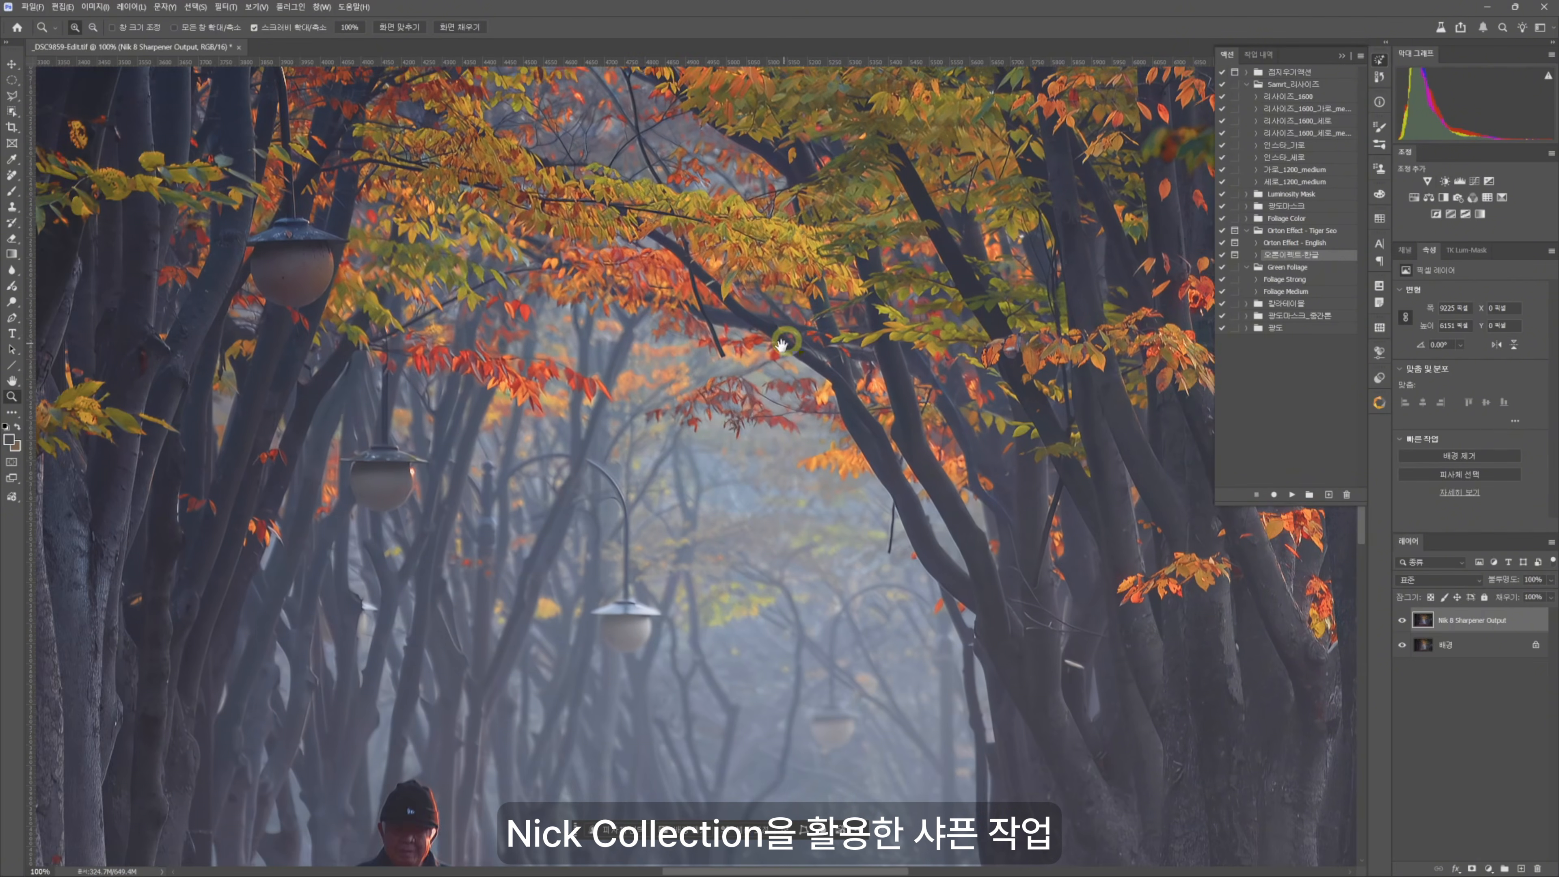
click(1403, 621)
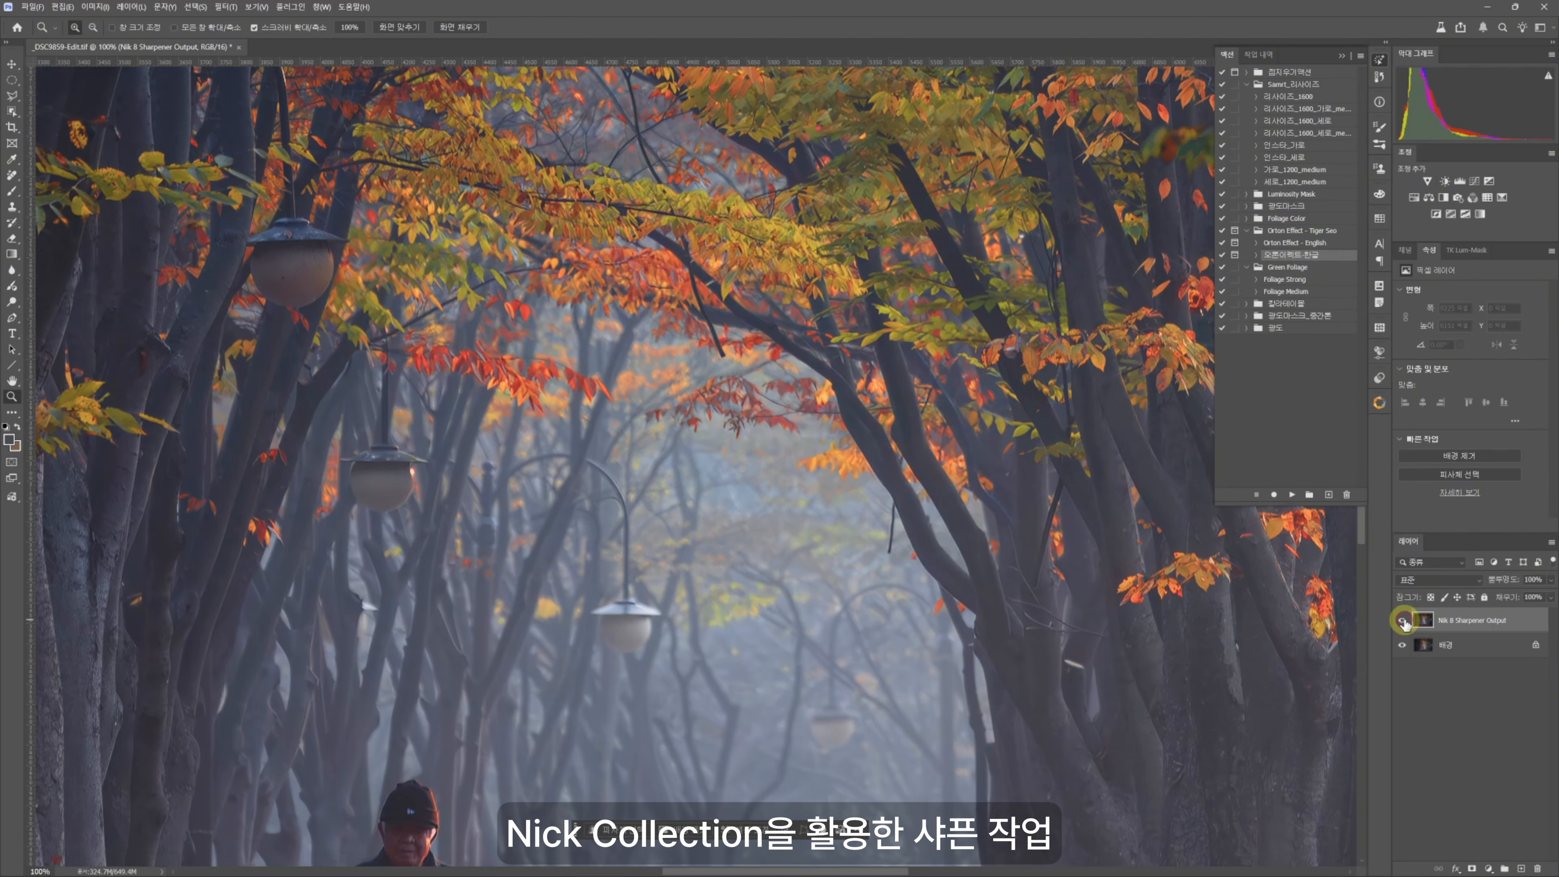
click(1403, 622)
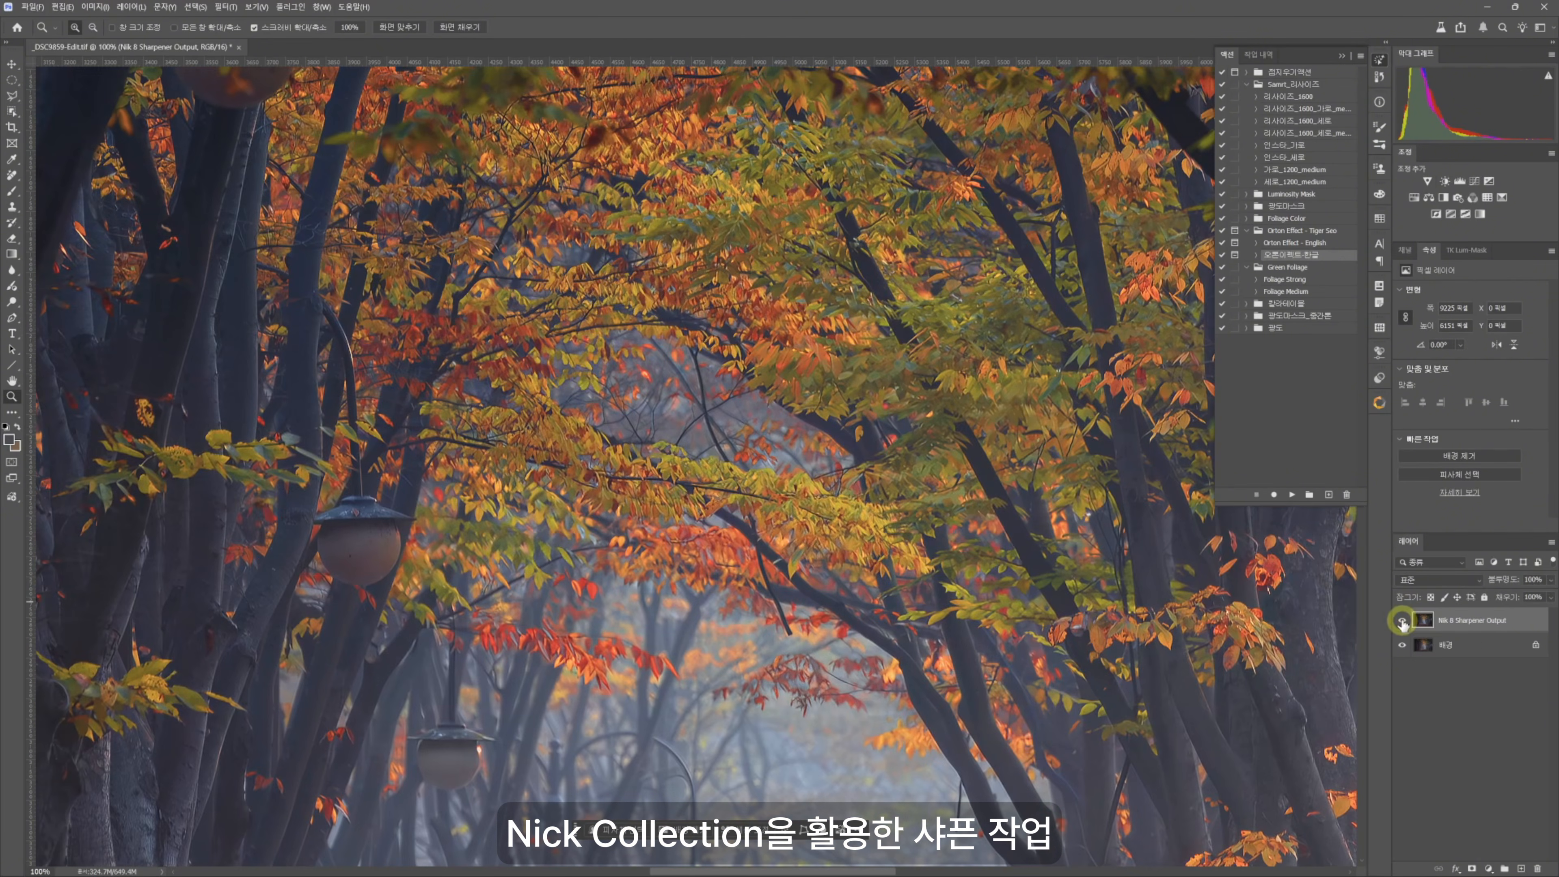
- Compare the upper foliage with and without the output sharpening, both up close and at 100% zoom
click(1404, 621)
click(1404, 621)
drag(881, 478, 974, 566)
click(1403, 621)
click(1403, 621)
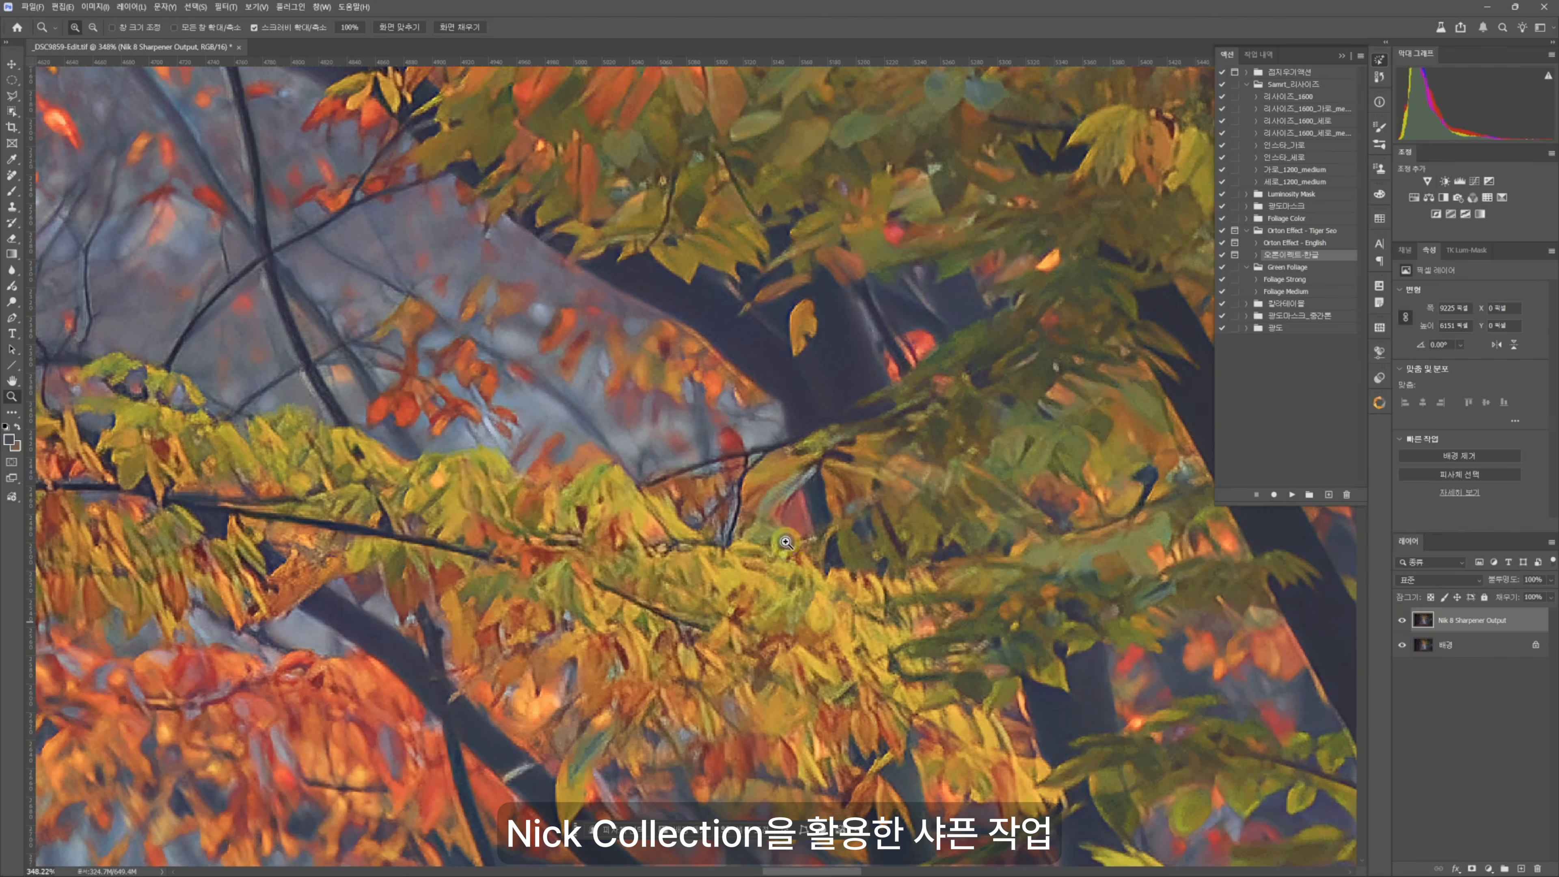
drag(786, 543, 756, 525)
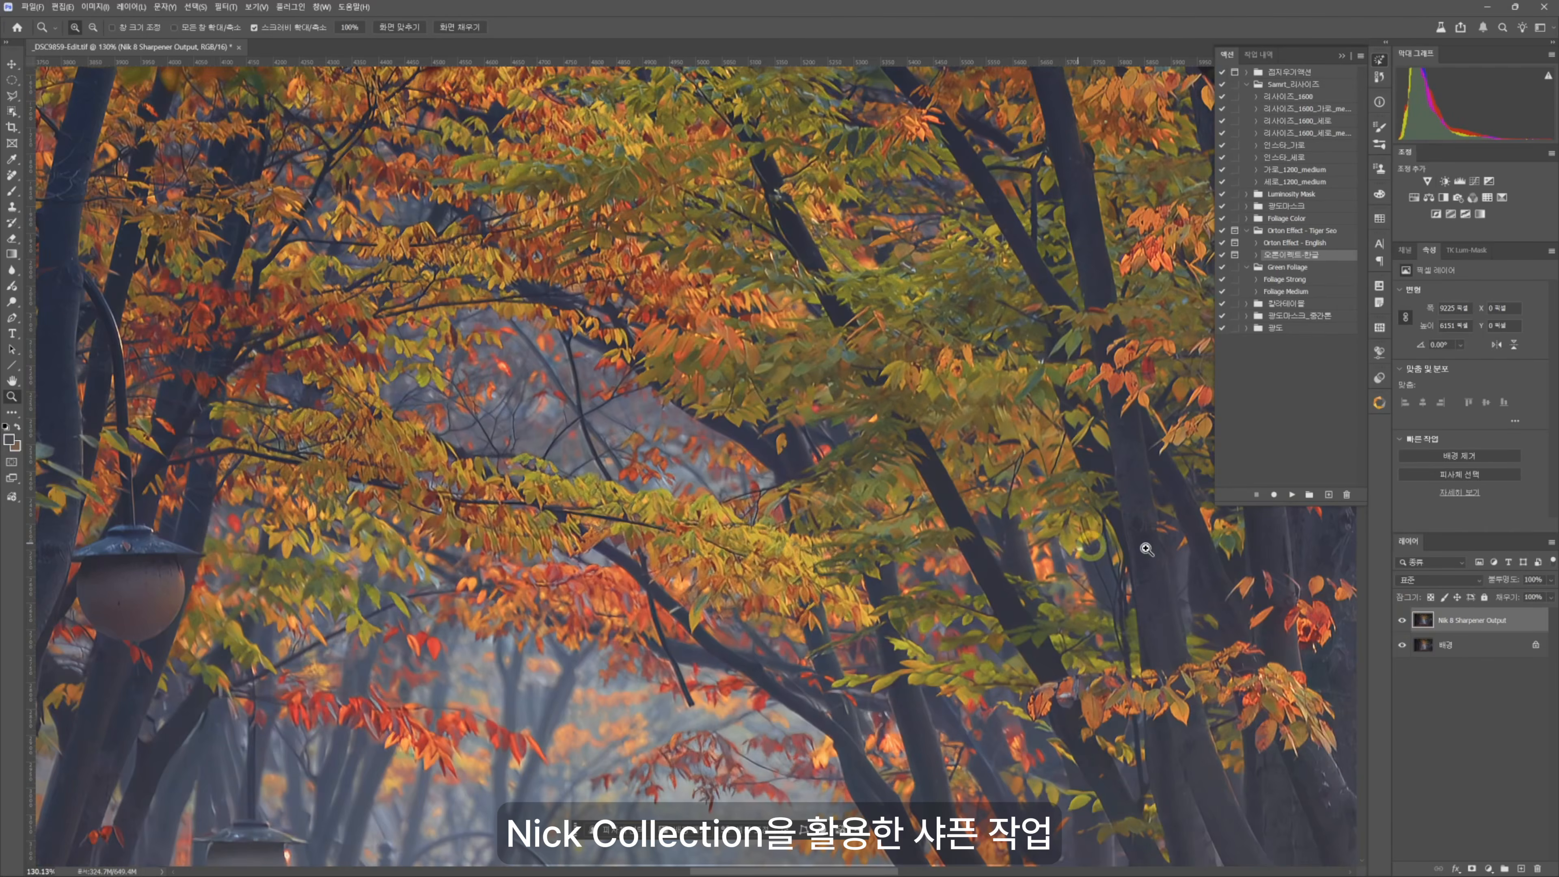
right_click(836, 467)
click(884, 495)
click(1404, 622)
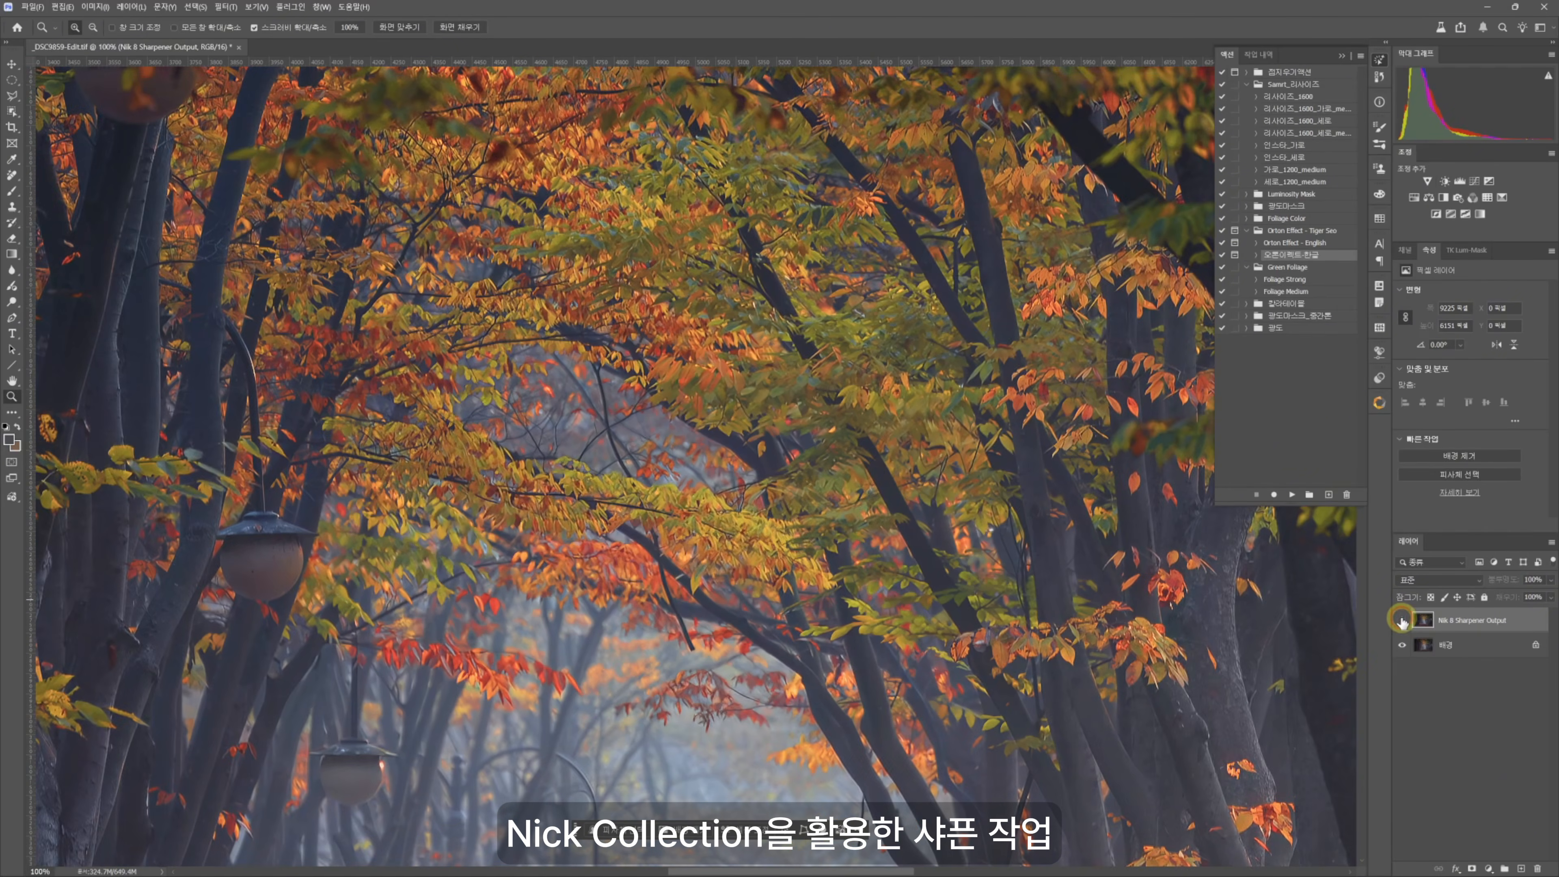
click(1403, 621)
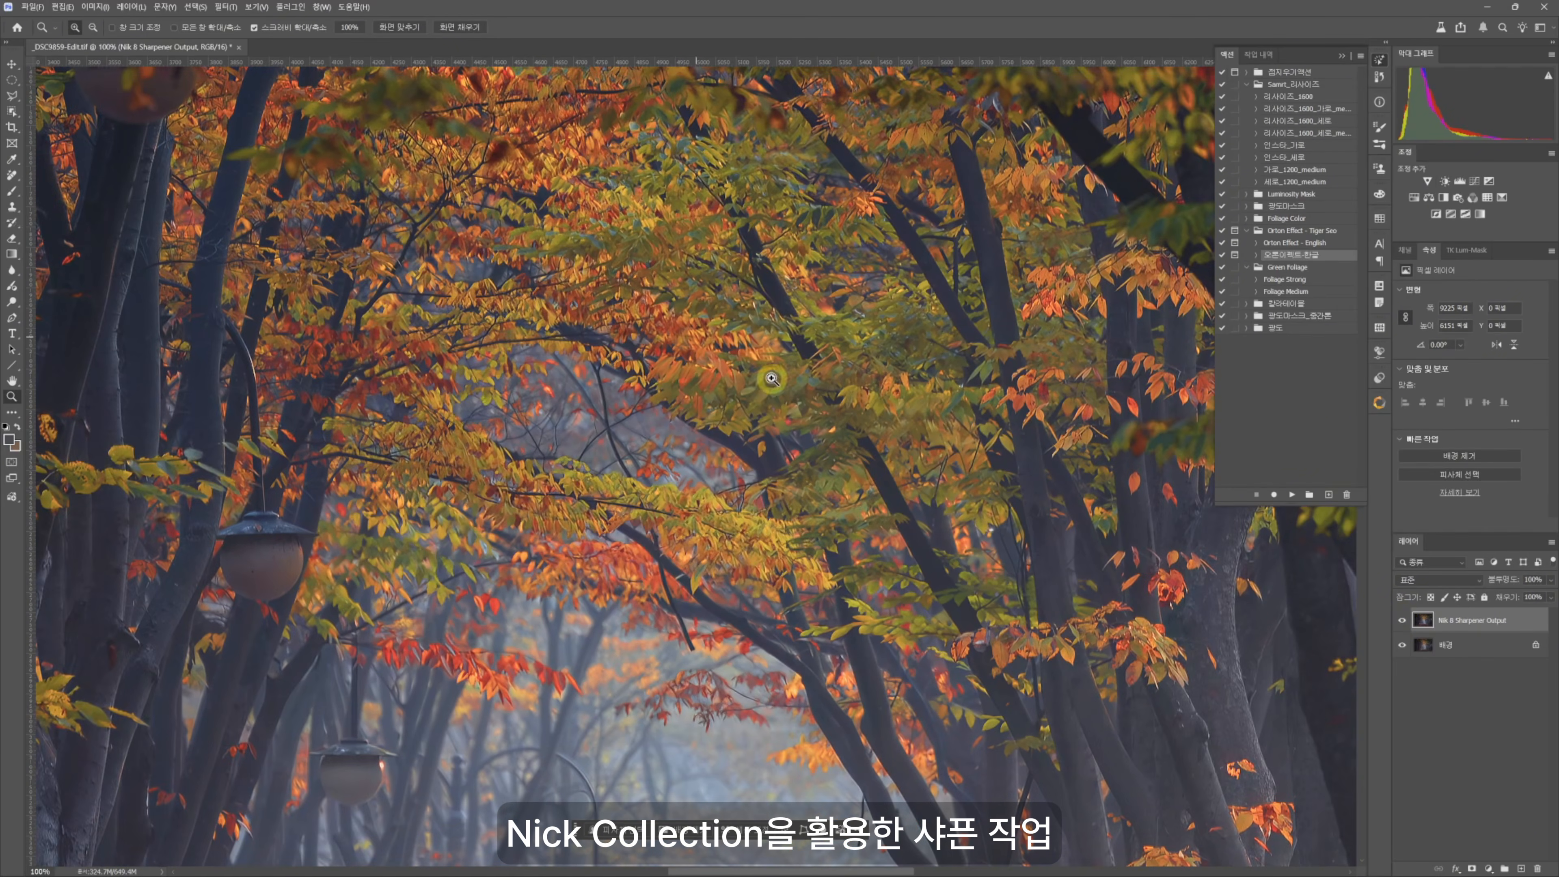
- Reduce the Nik 8 Sharpener Output layer's opacity to 23% and toggle its visibility to compare
drag(1551, 582, 1508, 598)
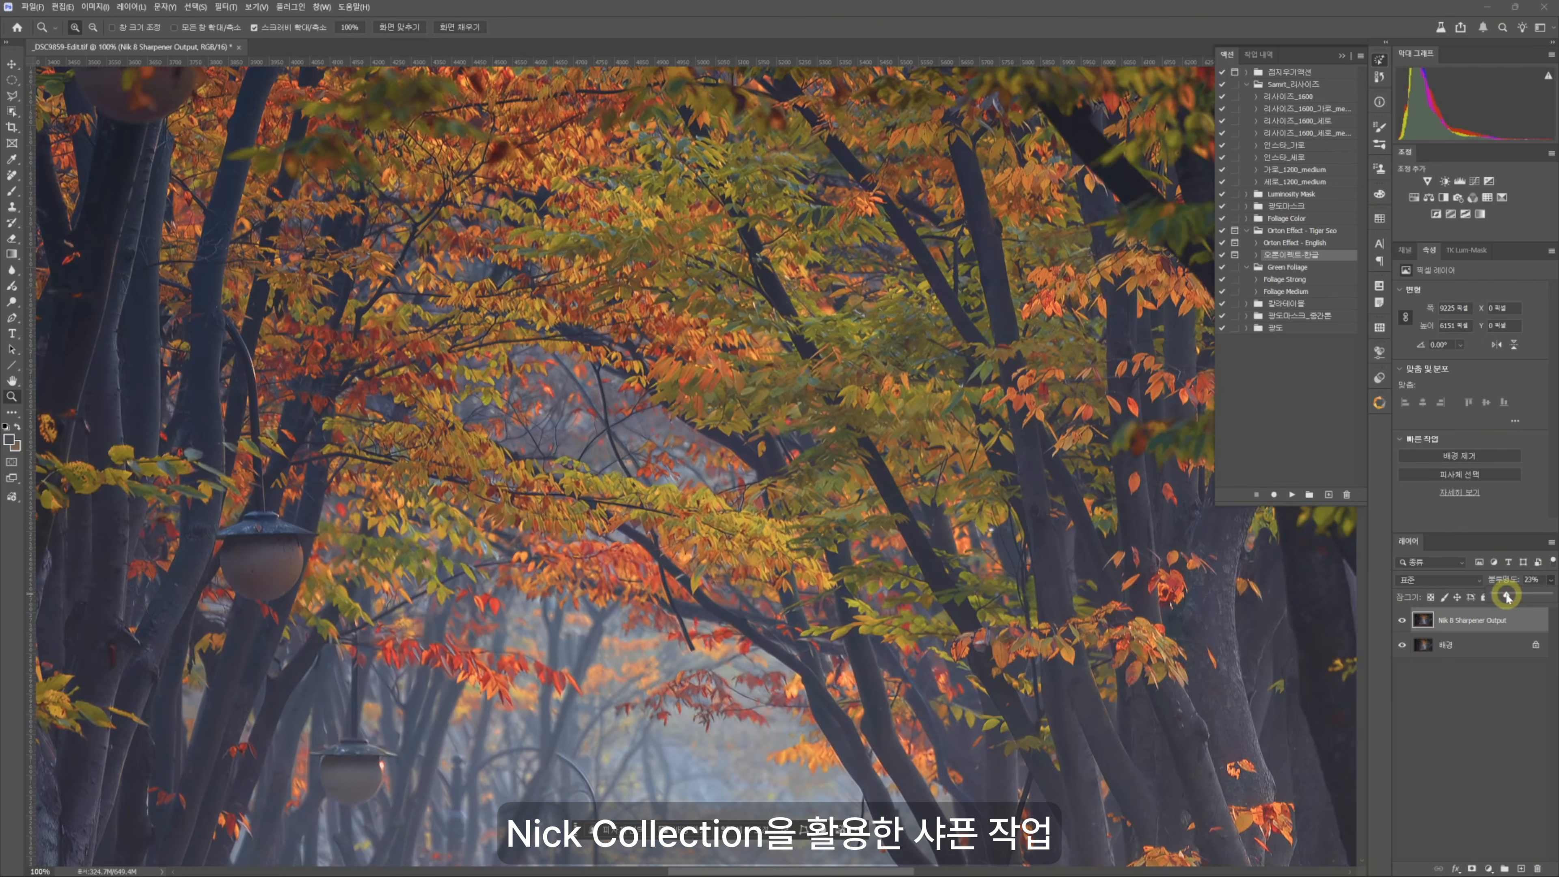
click(1403, 621)
click(1403, 622)
- Collapse the list of recorded actions and review the whole sharpened photo at several magnifications
scroll(730, 510, down, 8)
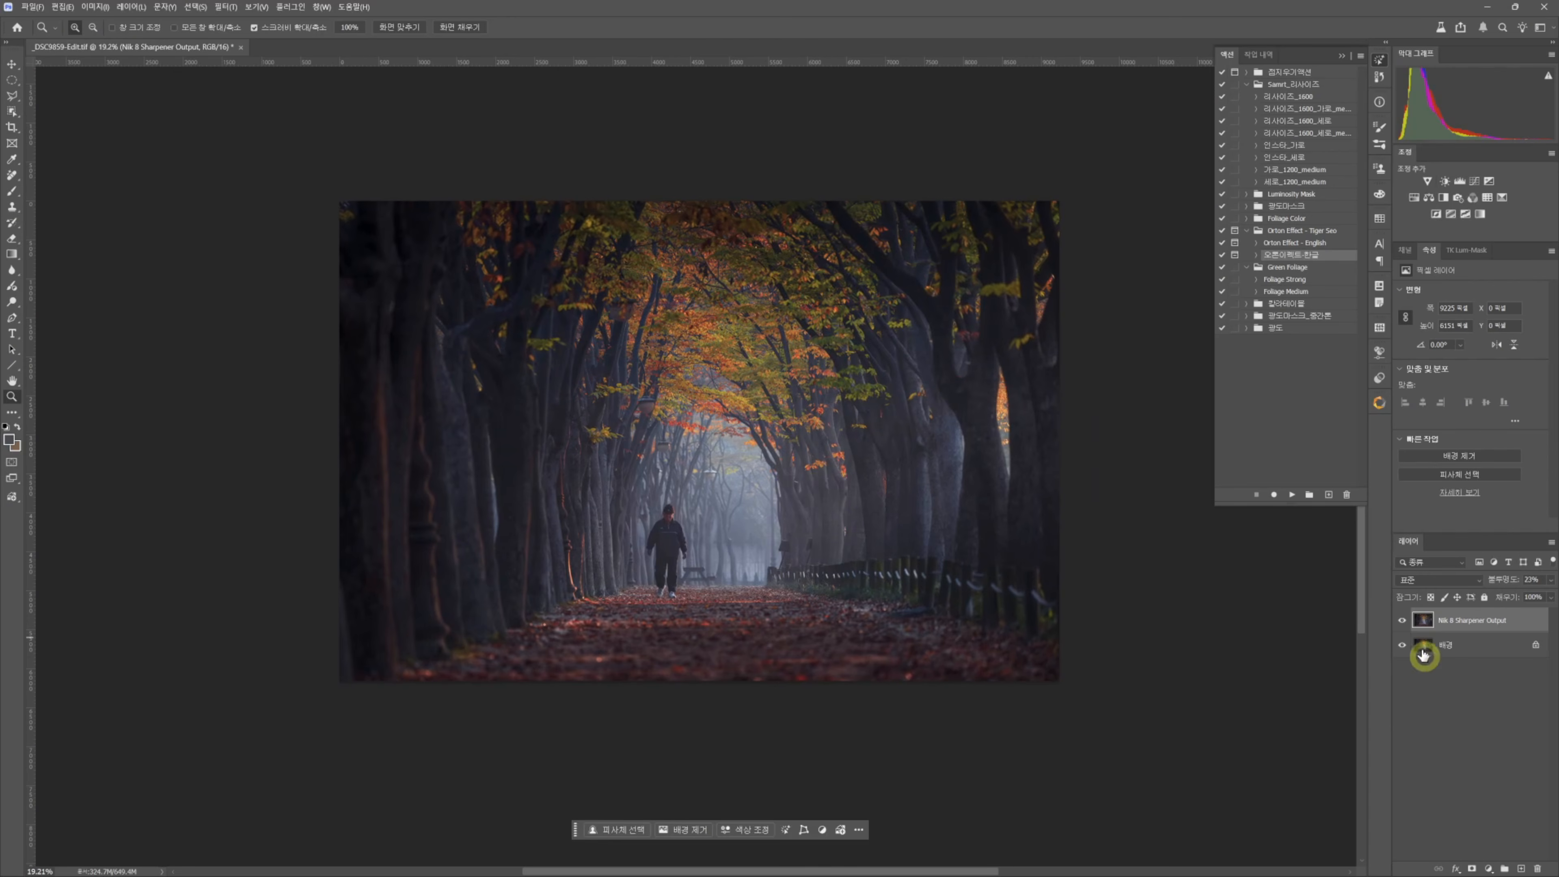
scroll(812, 490, down, 4)
scroll(812, 490, down, 1)
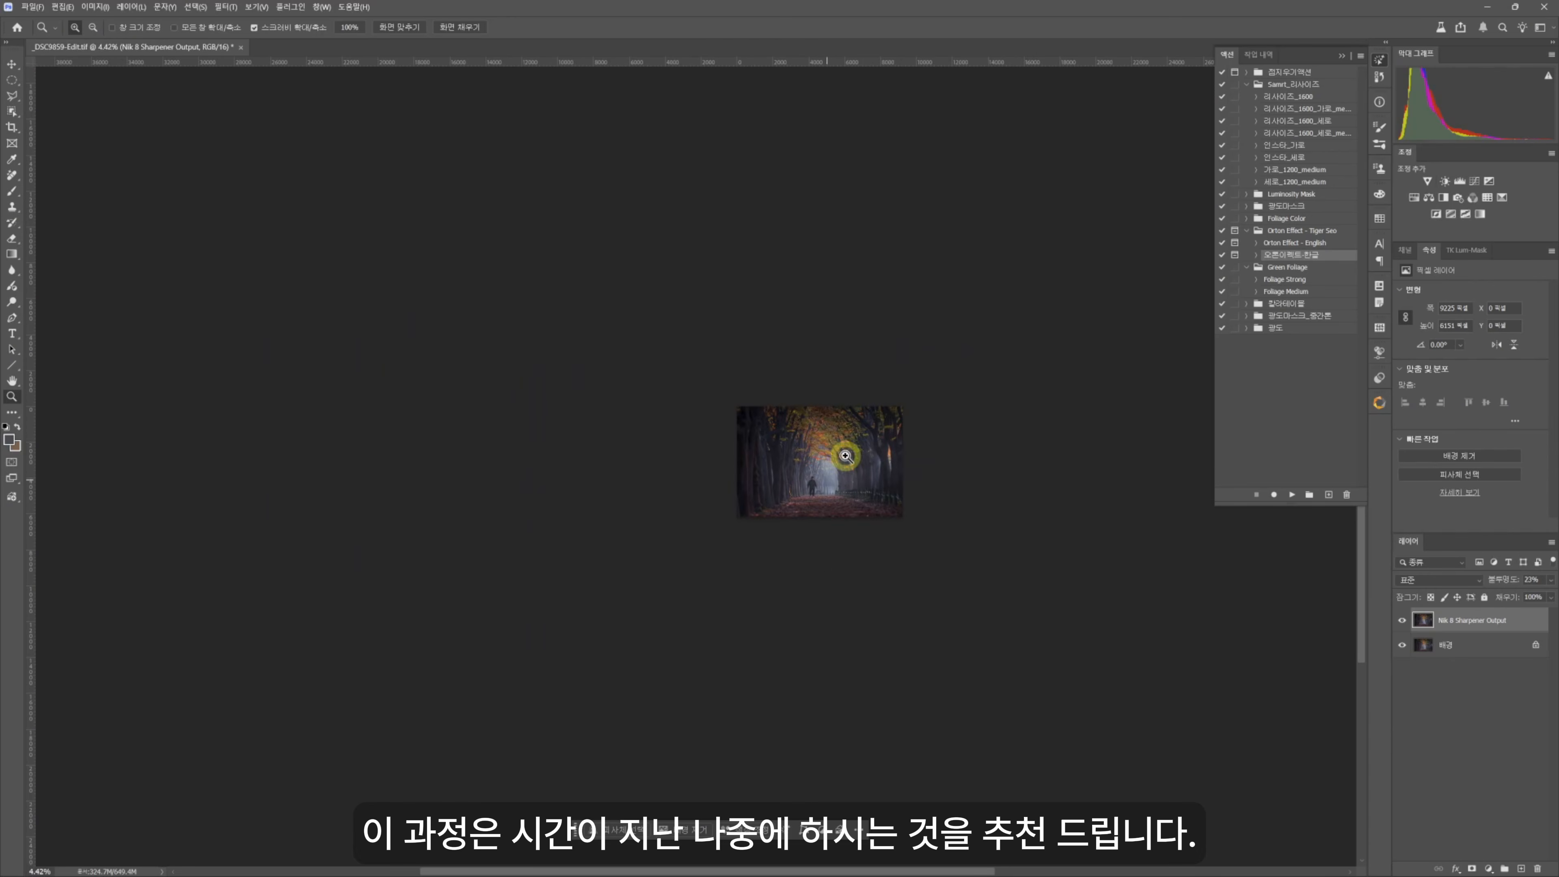
drag(836, 458, 908, 432)
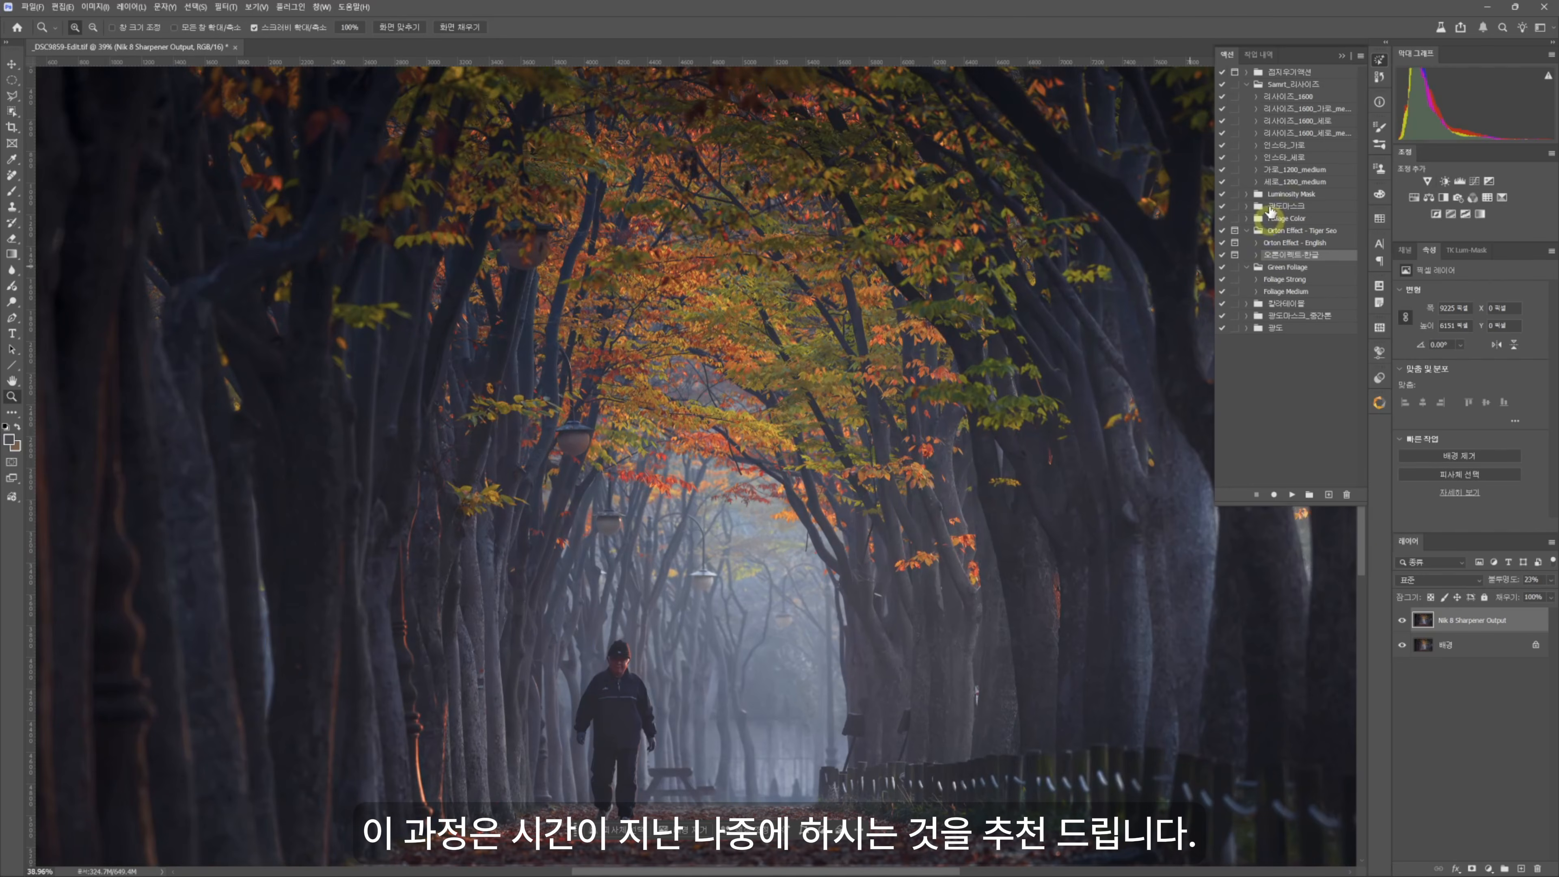
click(1377, 61)
key(ctrl+0)
scroll(859, 295, down, 2)
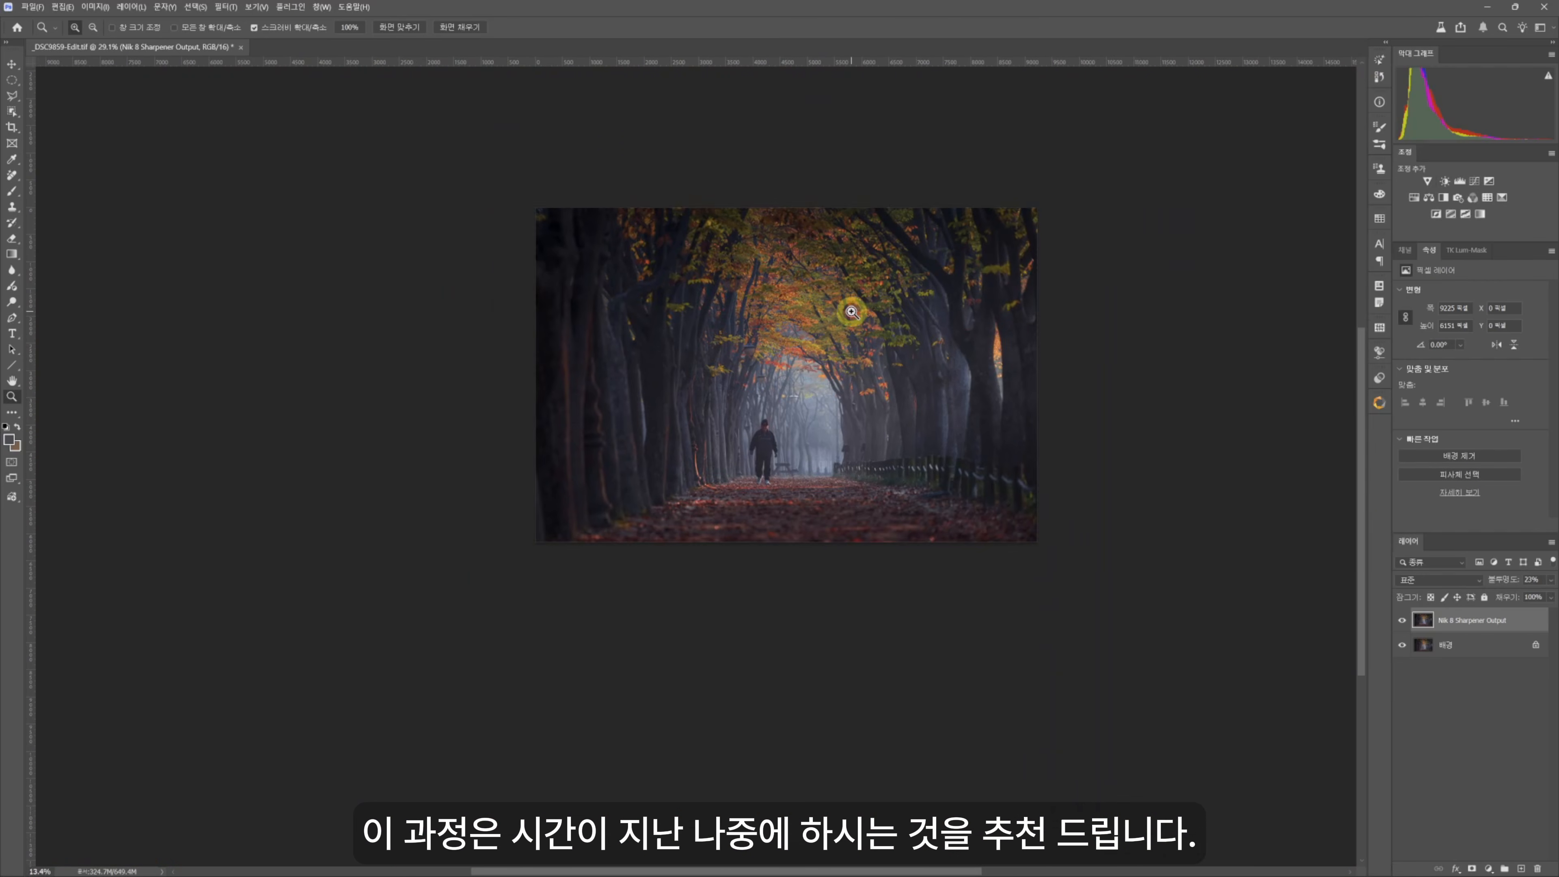
scroll(888, 286, up, 2)
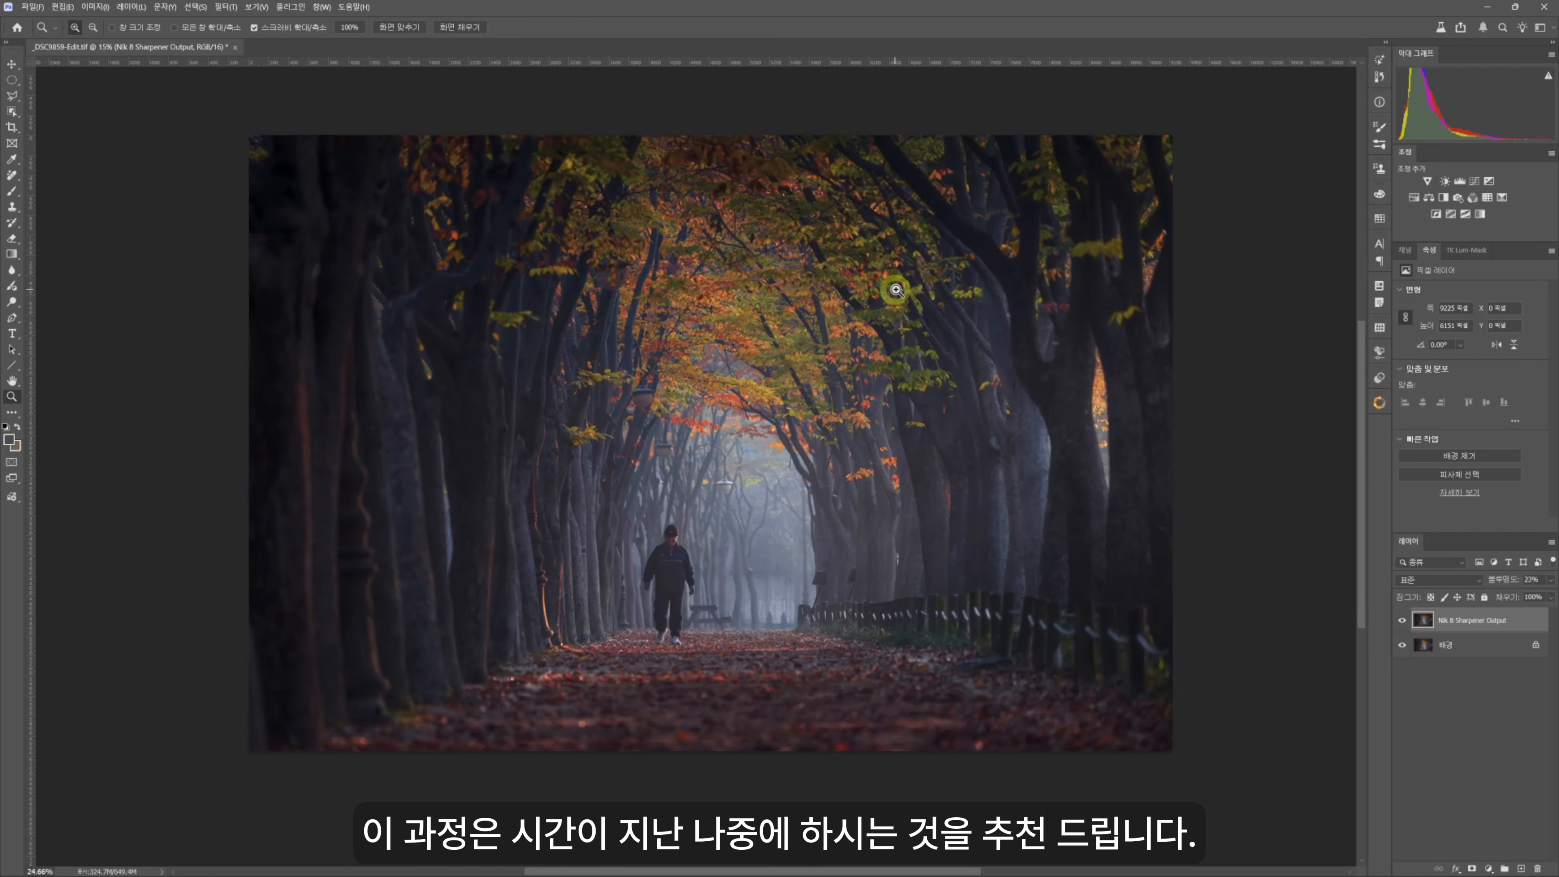
scroll(892, 290, down, 5)
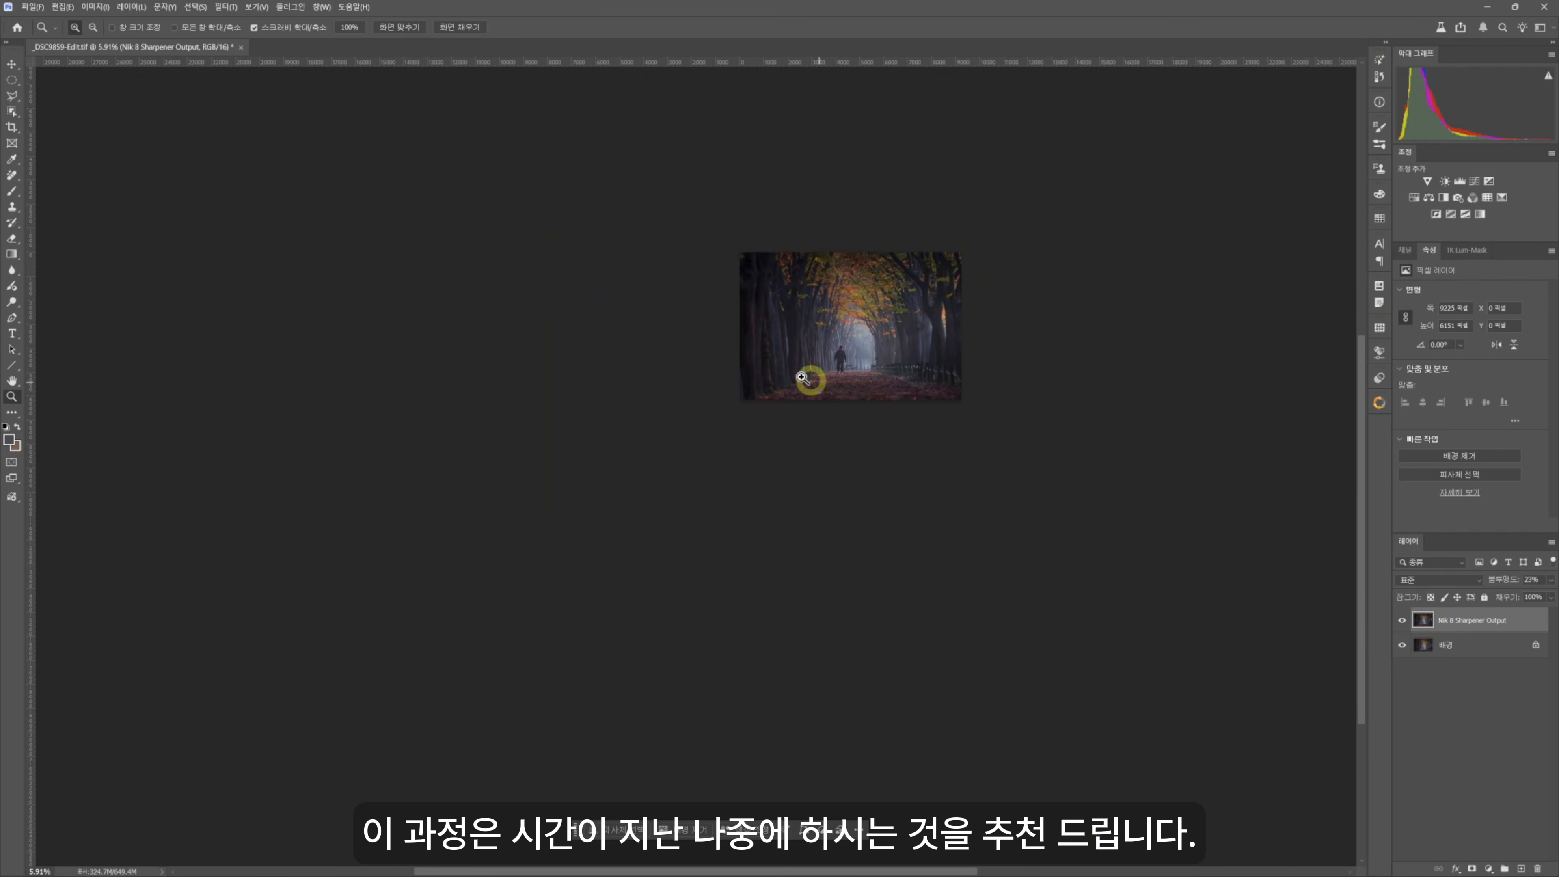
drag(898, 307, 773, 349)
scroll(836, 348, up, 3)
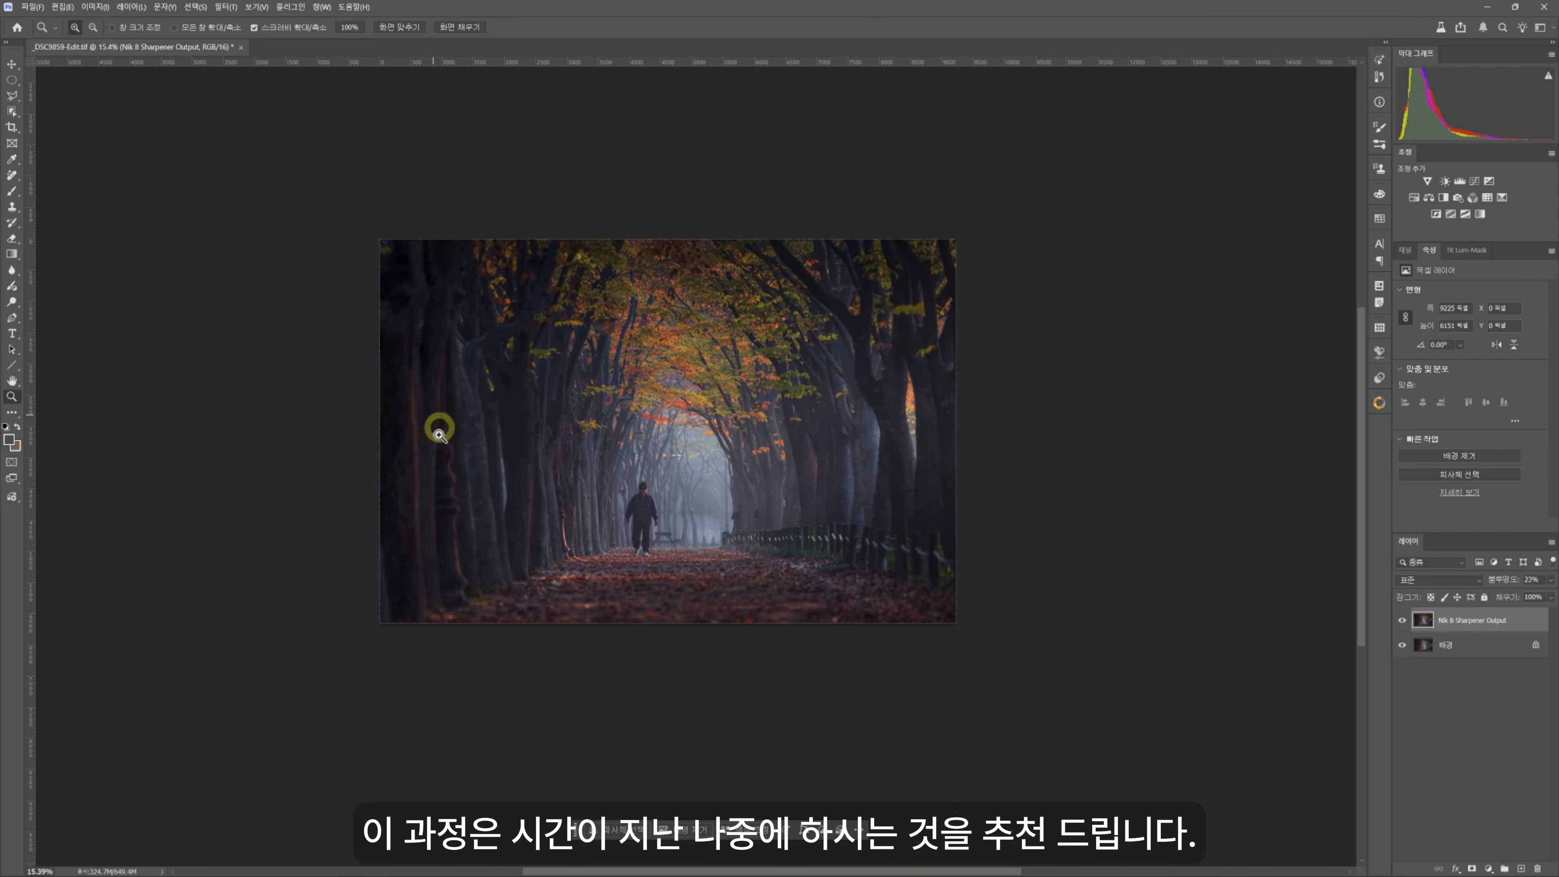
- Stamp all visible layers into a new top layer and open it in the Camera Raw filter
key(ctrl+shift+alt+e)
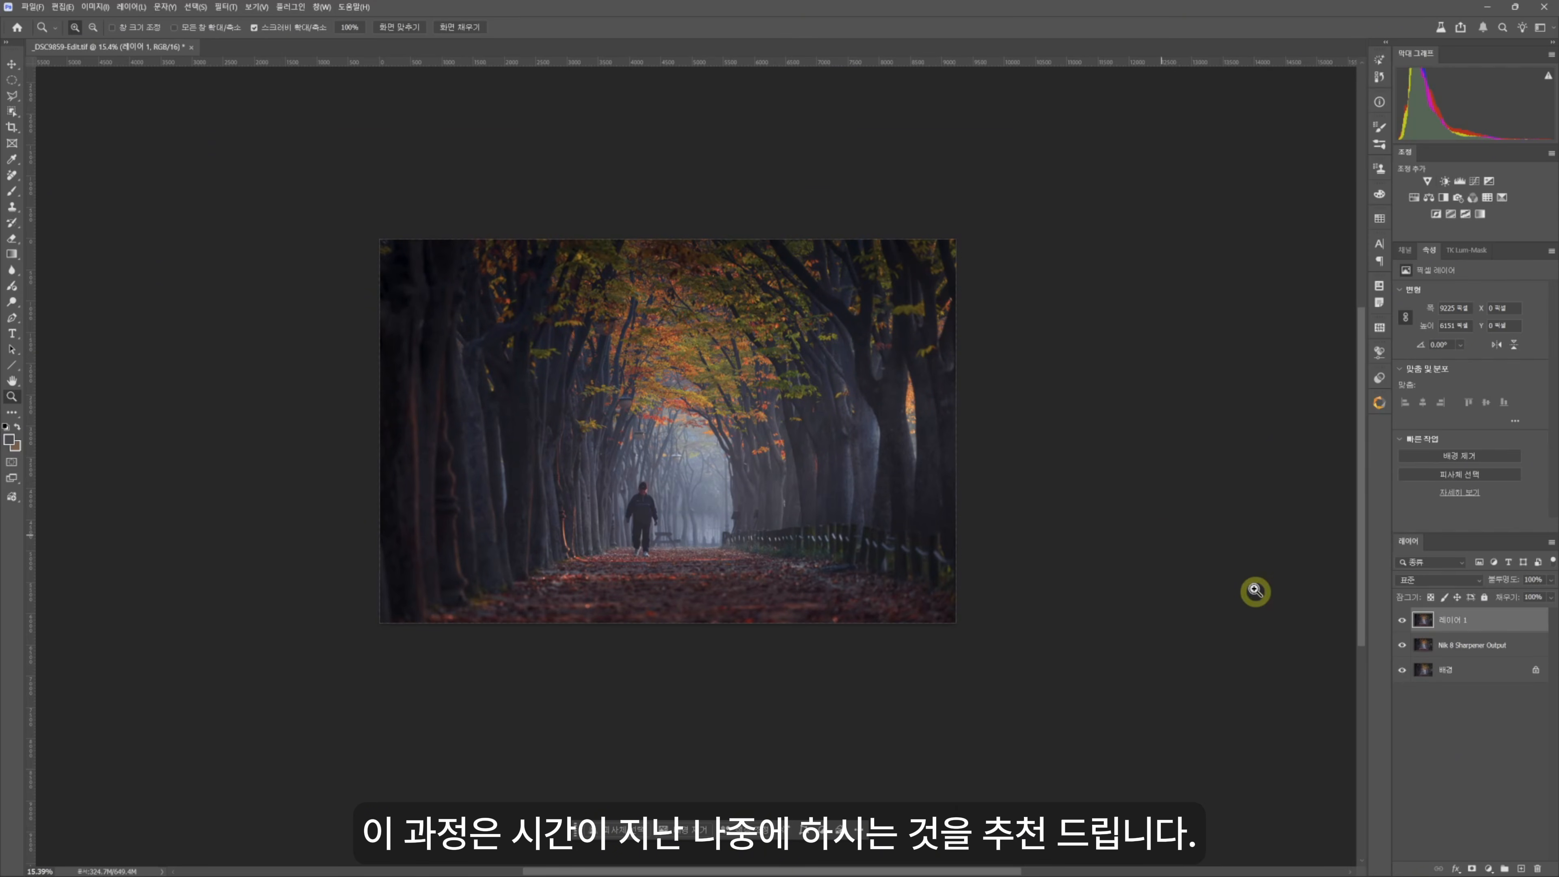
click(226, 7)
click(257, 154)
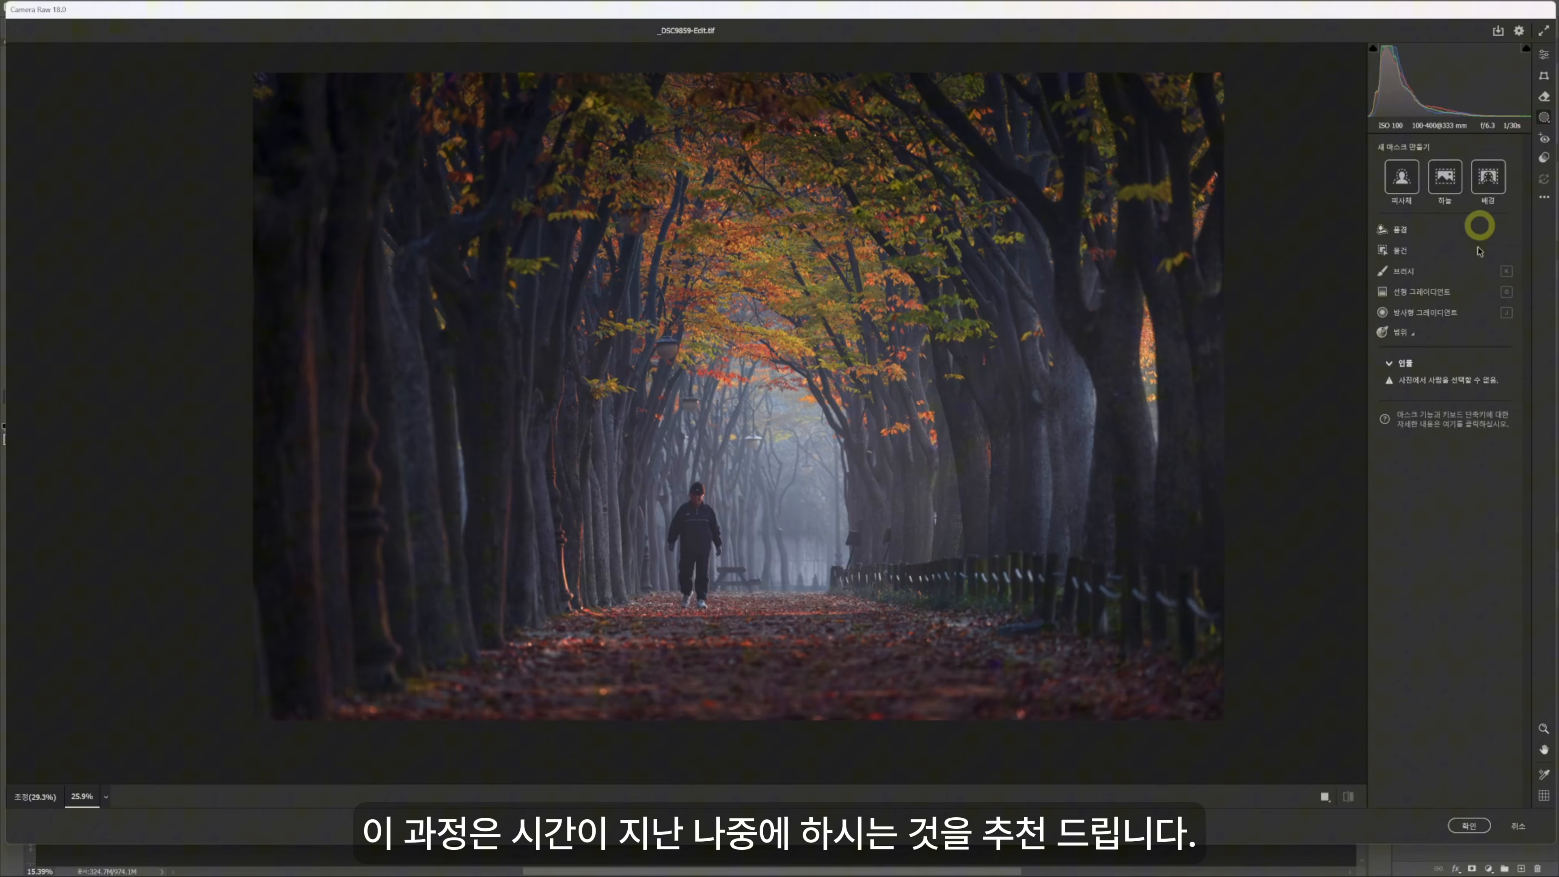
- Add a radial gradient mask fitted to the full frame, set its exposure to +0.55, and apply the filter
click(1420, 308)
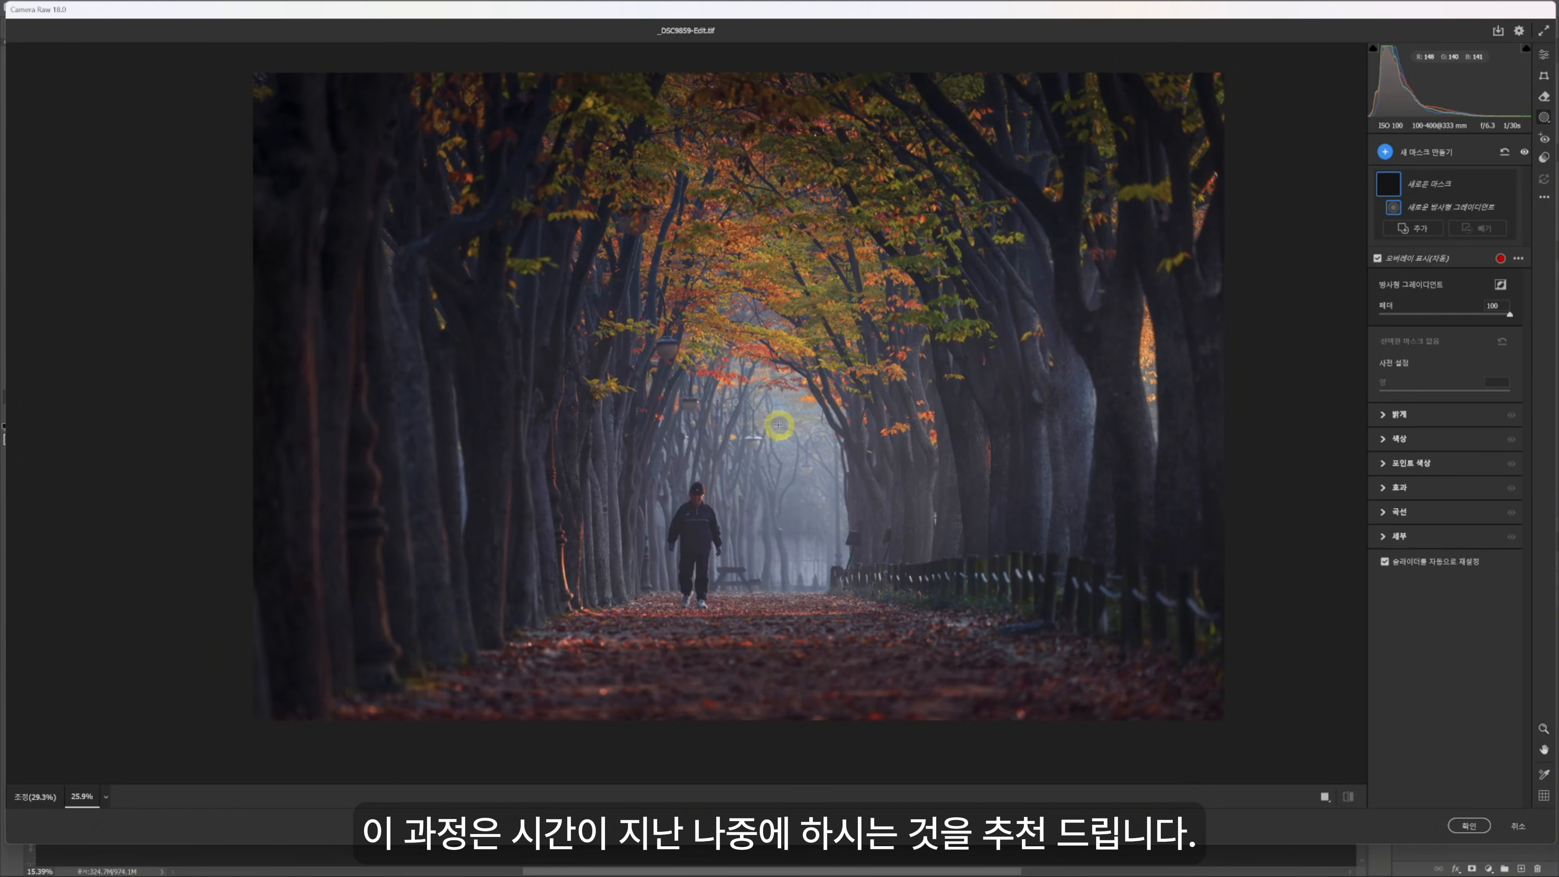
double_click(779, 424)
click(1399, 414)
drag(1444, 441, 1452, 443)
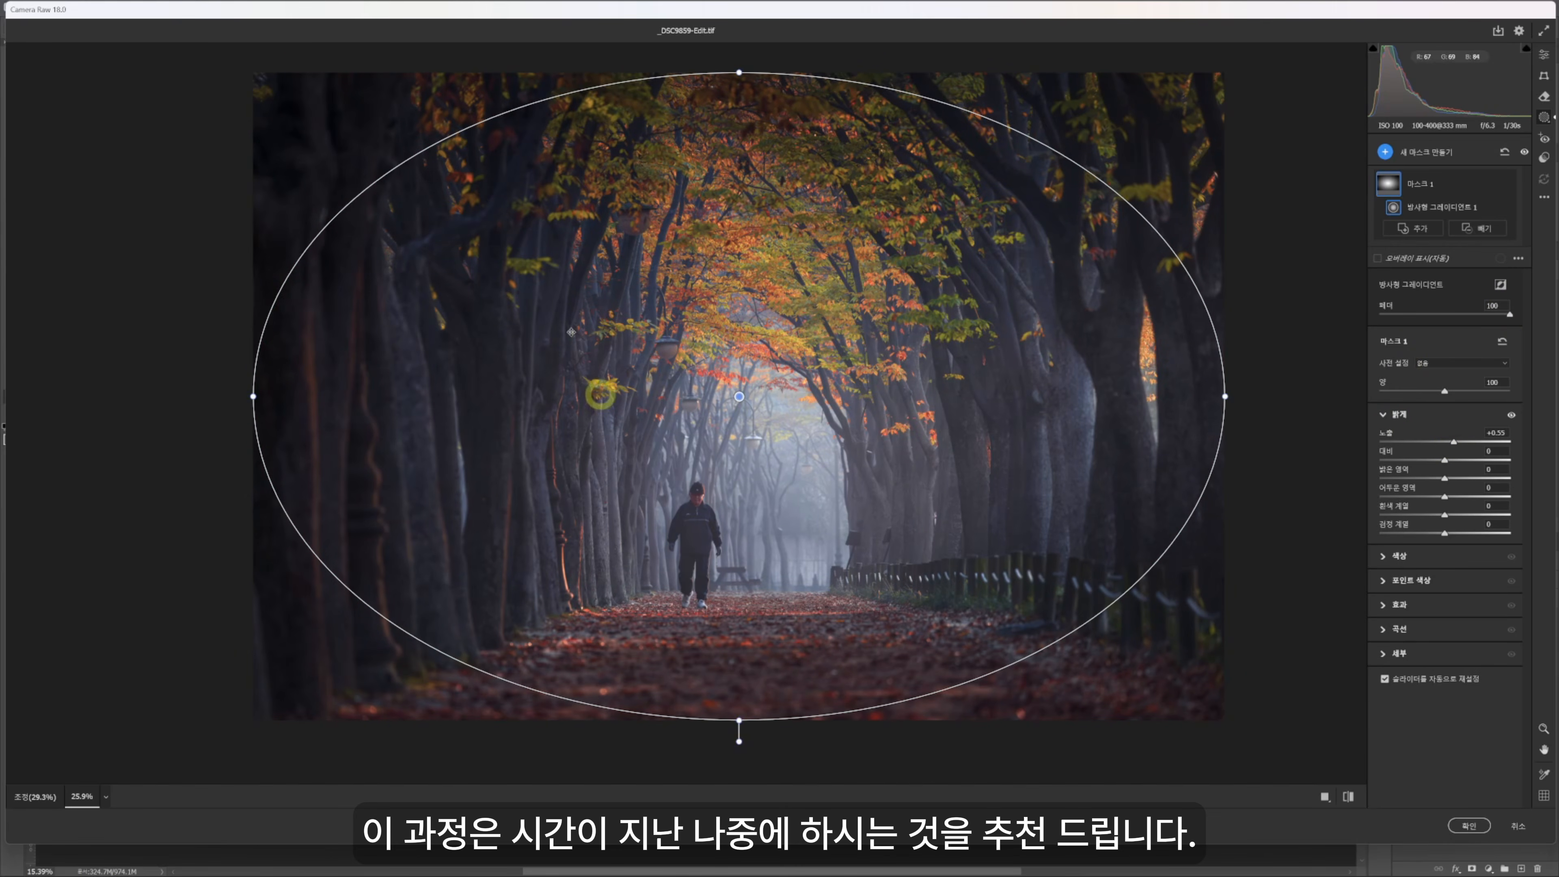
click(1449, 819)
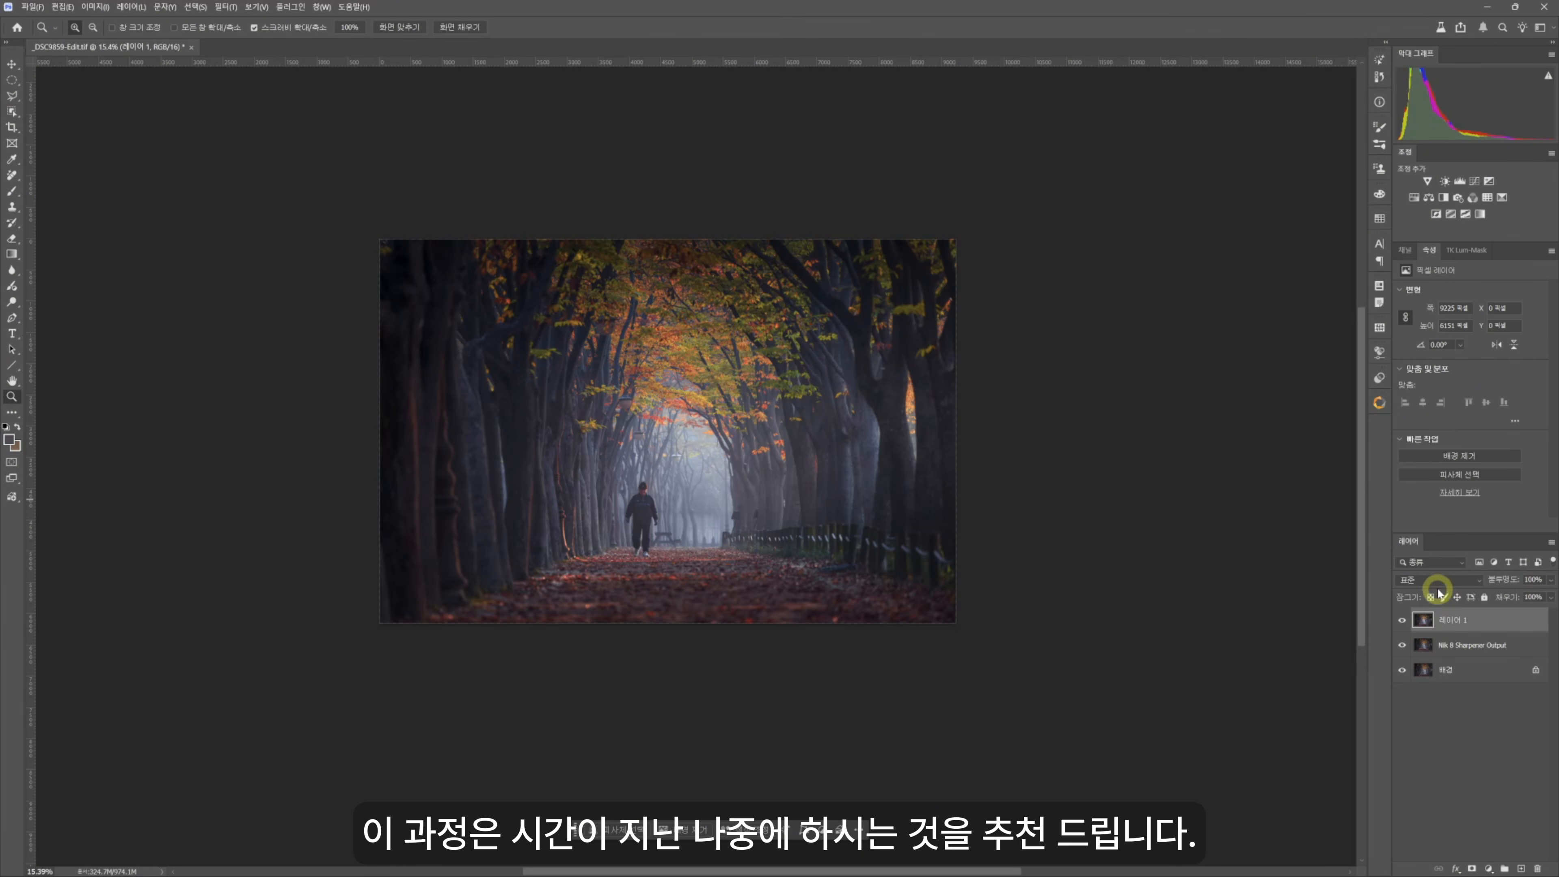
- Mask the bright misty highlights out of the brightened top layer using the TK Lights 3 luminosity selection
click(1466, 250)
click(1495, 301)
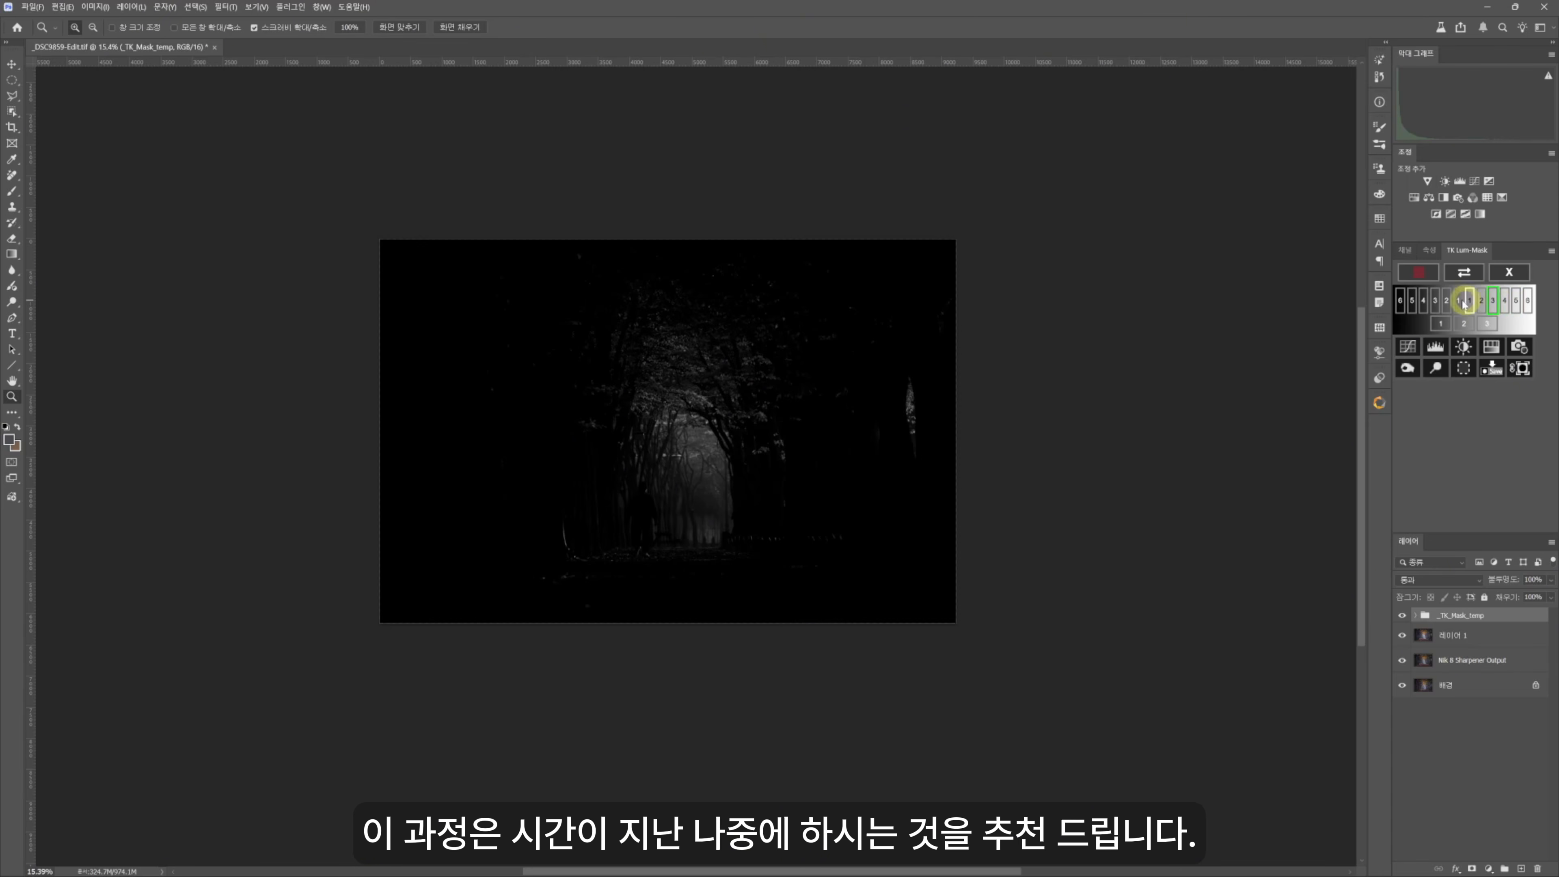
click(1465, 368)
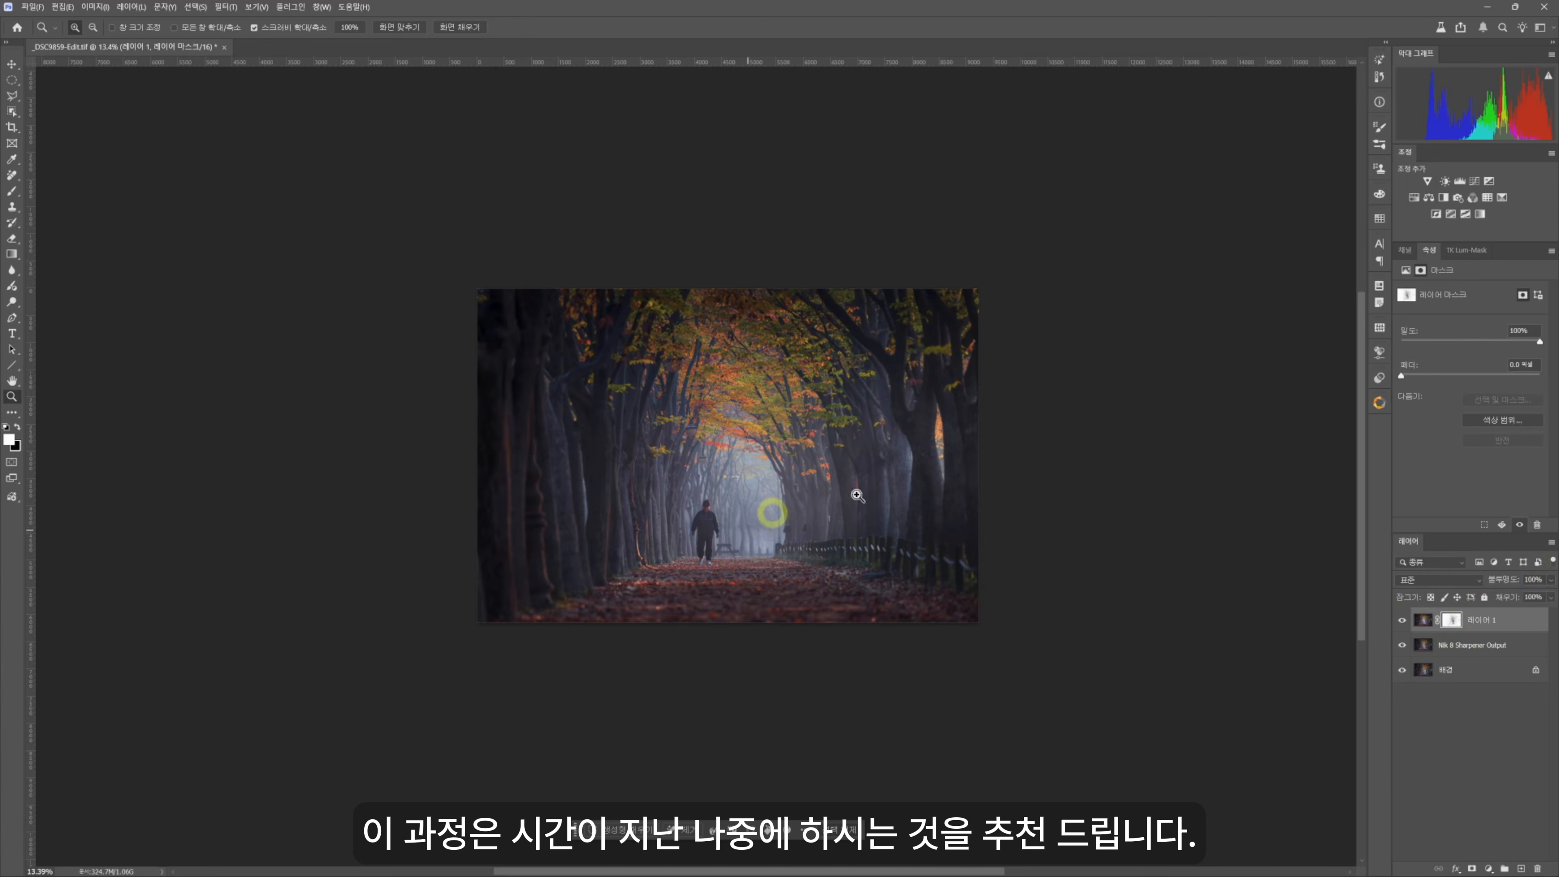
- Lower the masked brightening layer's opacity to 55% and check the whole photo
click(1553, 581)
drag(1549, 594, 1532, 595)
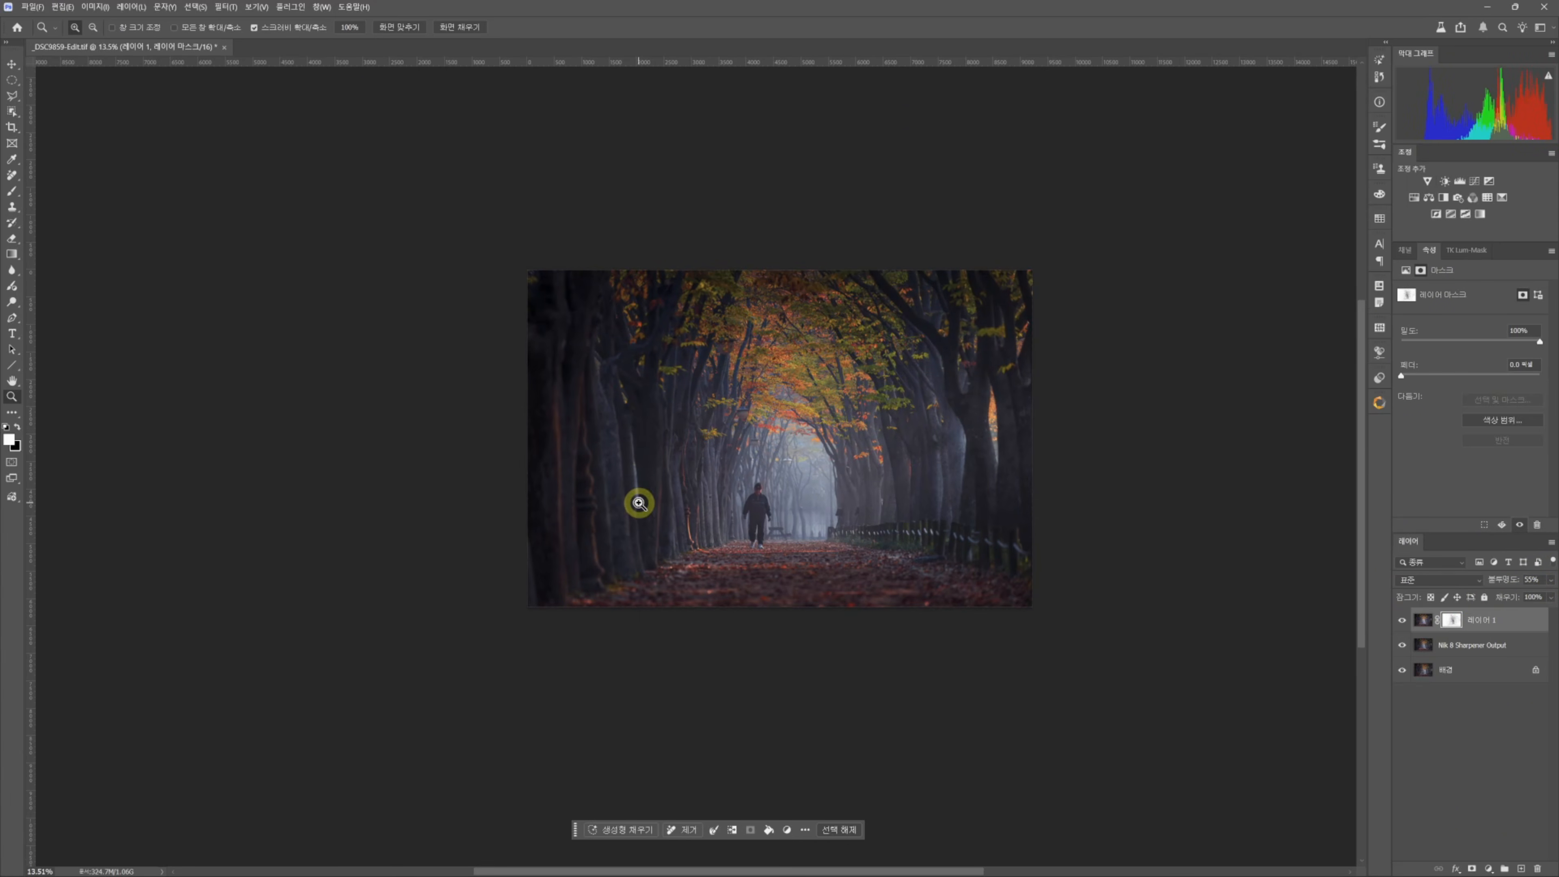
drag(640, 501, 626, 491)
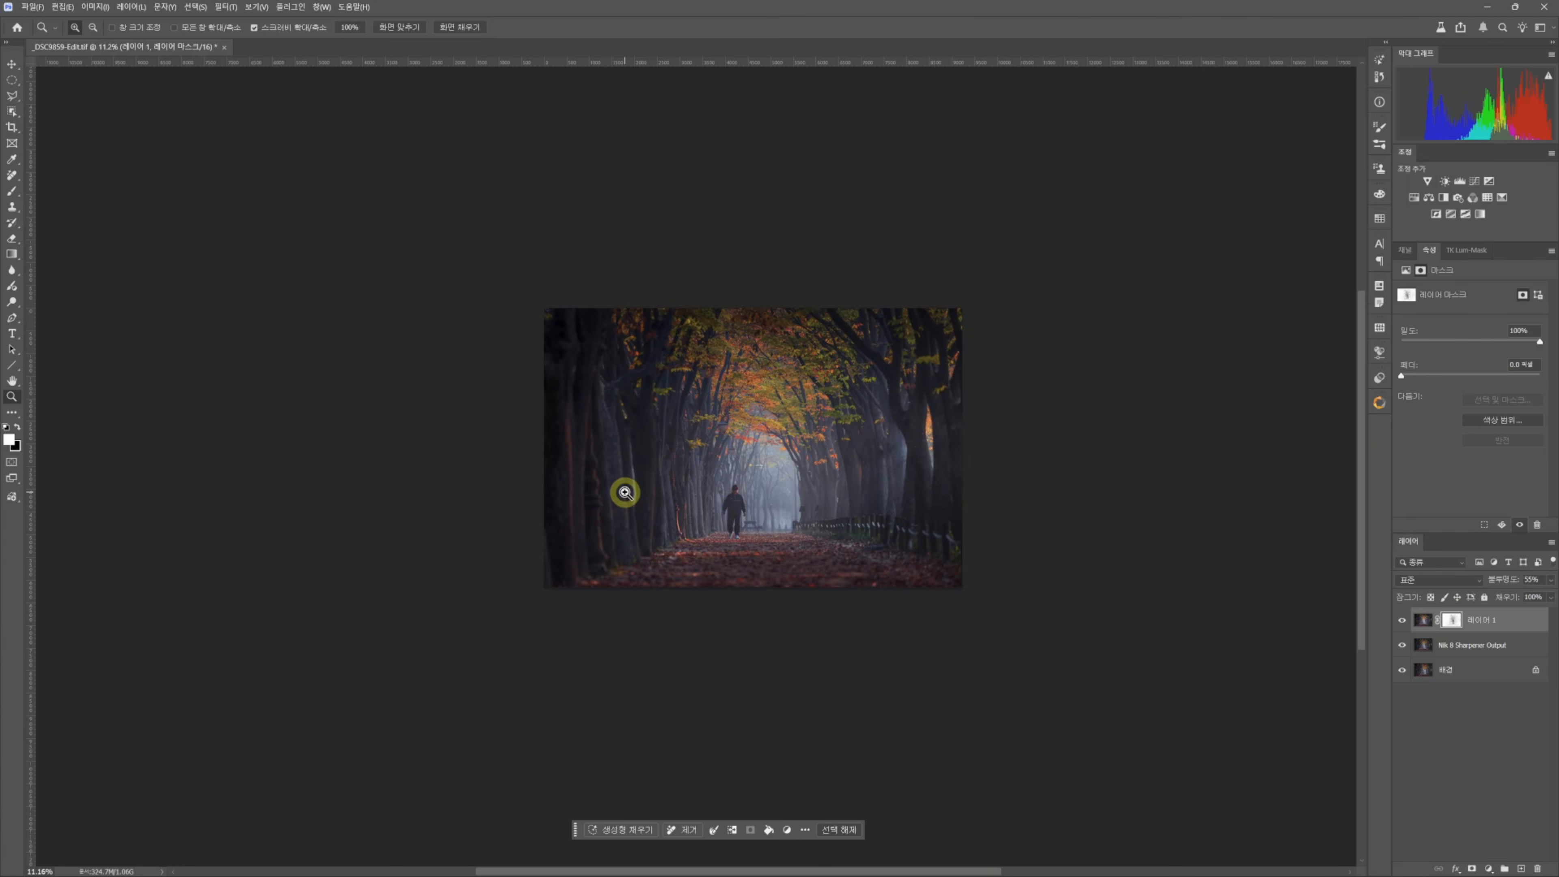
- Flatten the masked brightening layer, the sharpening layer and the background into a single background image
right_click(1479, 620)
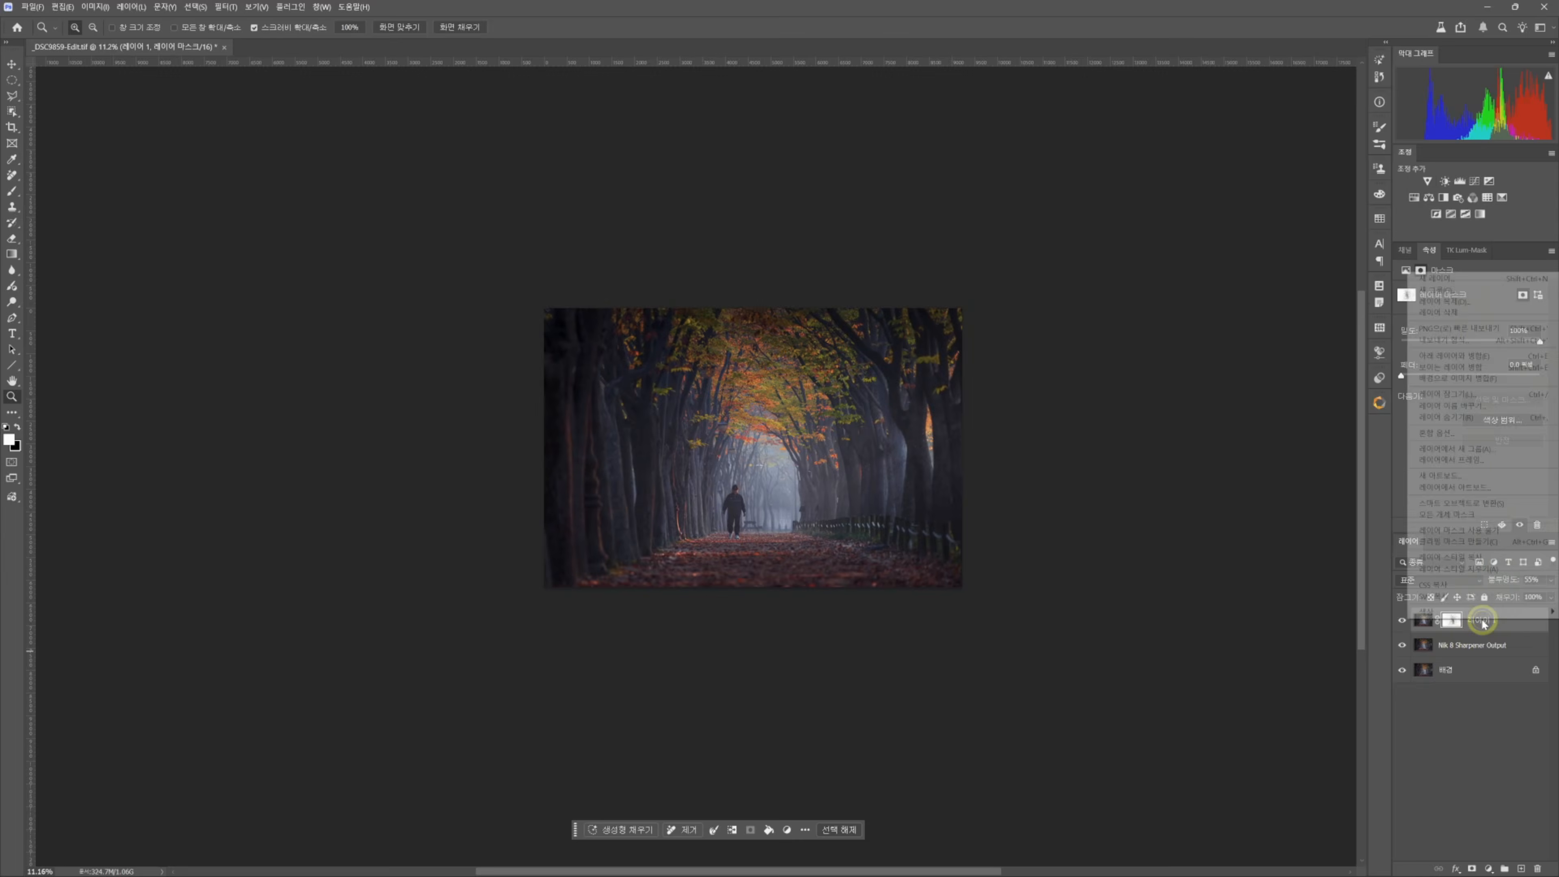
click(1450, 378)
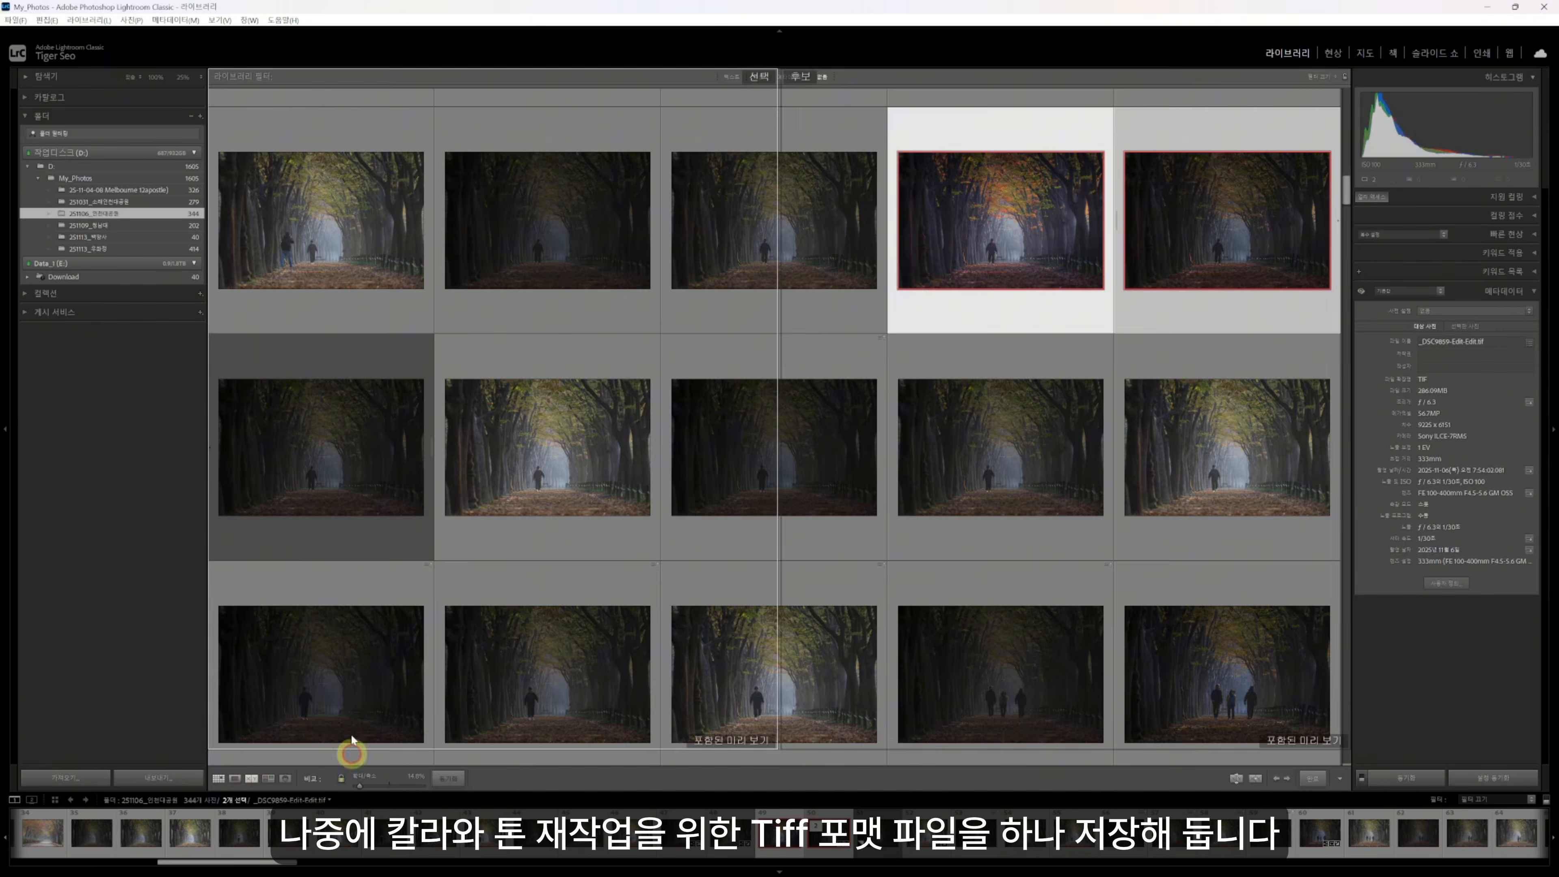
- Switch to Lightroom Classic and compare the selected edited versions of the tree-tunnel photo side by side
key(c)
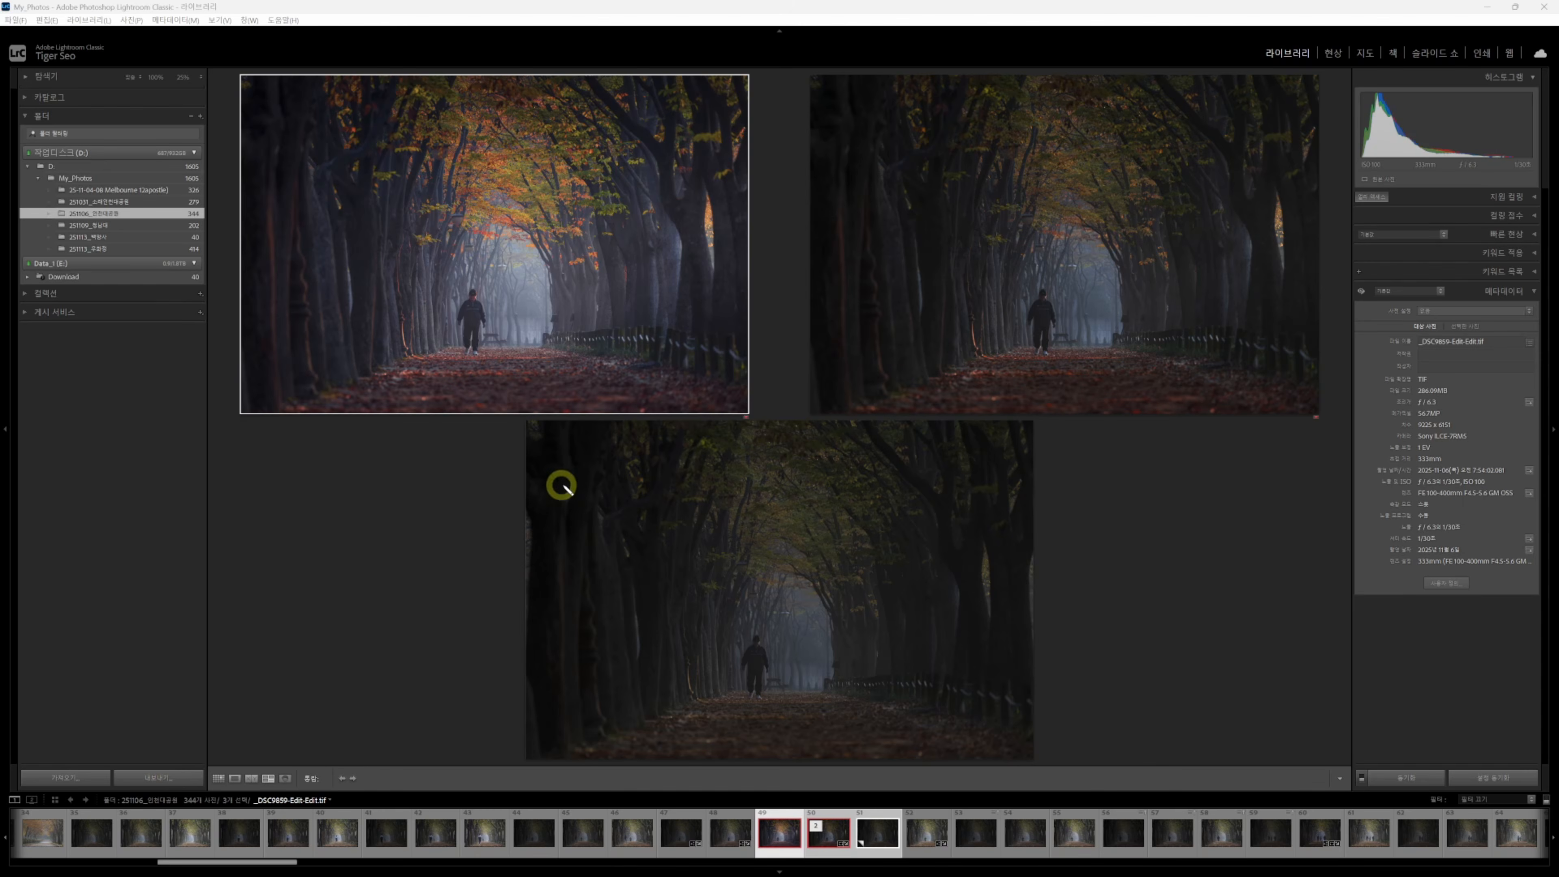
mouse_move(563, 484)
mouse_down()
mouse_move(572, 519)
mouse_move(595, 489)
mouse_move(648, 515)
mouse_move(869, 468)
mouse_move(856, 513)
mouse_move(1013, 485)
mouse_move(1043, 528)
mouse_up()
mouse_move(864, 491)
mouse_down()
mouse_move(940, 344)
mouse_move(921, 334)
mouse_up()
mouse_move(882, 136)
mouse_down()
mouse_move(878, 183)
mouse_move(977, 146)
mouse_move(1097, 172)
mouse_move(1174, 157)
mouse_move(1198, 183)
mouse_move(1283, 192)
mouse_up()
drag(1269, 142, 1325, 183)
mouse_move(796, 153)
mouse_down()
mouse_move(849, 150)
mouse_move(664, 169)
mouse_up()
drag(699, 140, 706, 178)
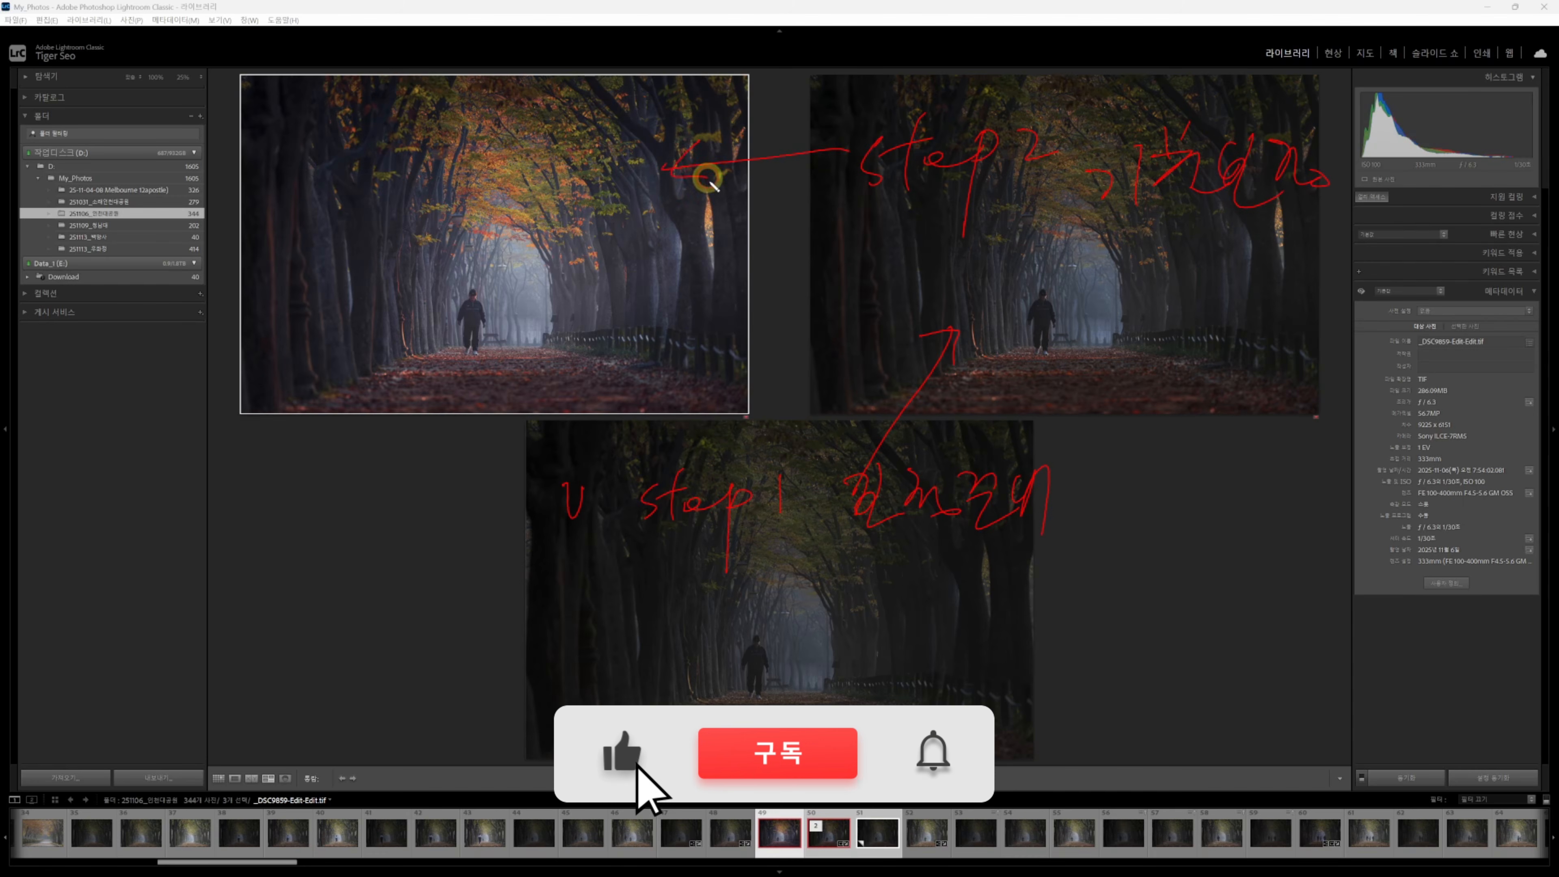
drag(307, 145, 298, 202)
mouse_move(307, 162)
mouse_down()
mouse_move(341, 156)
mouse_move(325, 184)
mouse_up()
drag(344, 172, 368, 179)
drag(384, 156, 380, 282)
mouse_move(412, 140)
mouse_down()
mouse_move(418, 173)
mouse_move(501, 121)
mouse_move(523, 178)
mouse_up()
mouse_move(519, 126)
mouse_down()
mouse_move(529, 162)
mouse_move(574, 166)
mouse_up()
drag(582, 151, 608, 161)
mouse_move(620, 127)
mouse_down()
mouse_move(641, 180)
mouse_move(674, 171)
mouse_up()
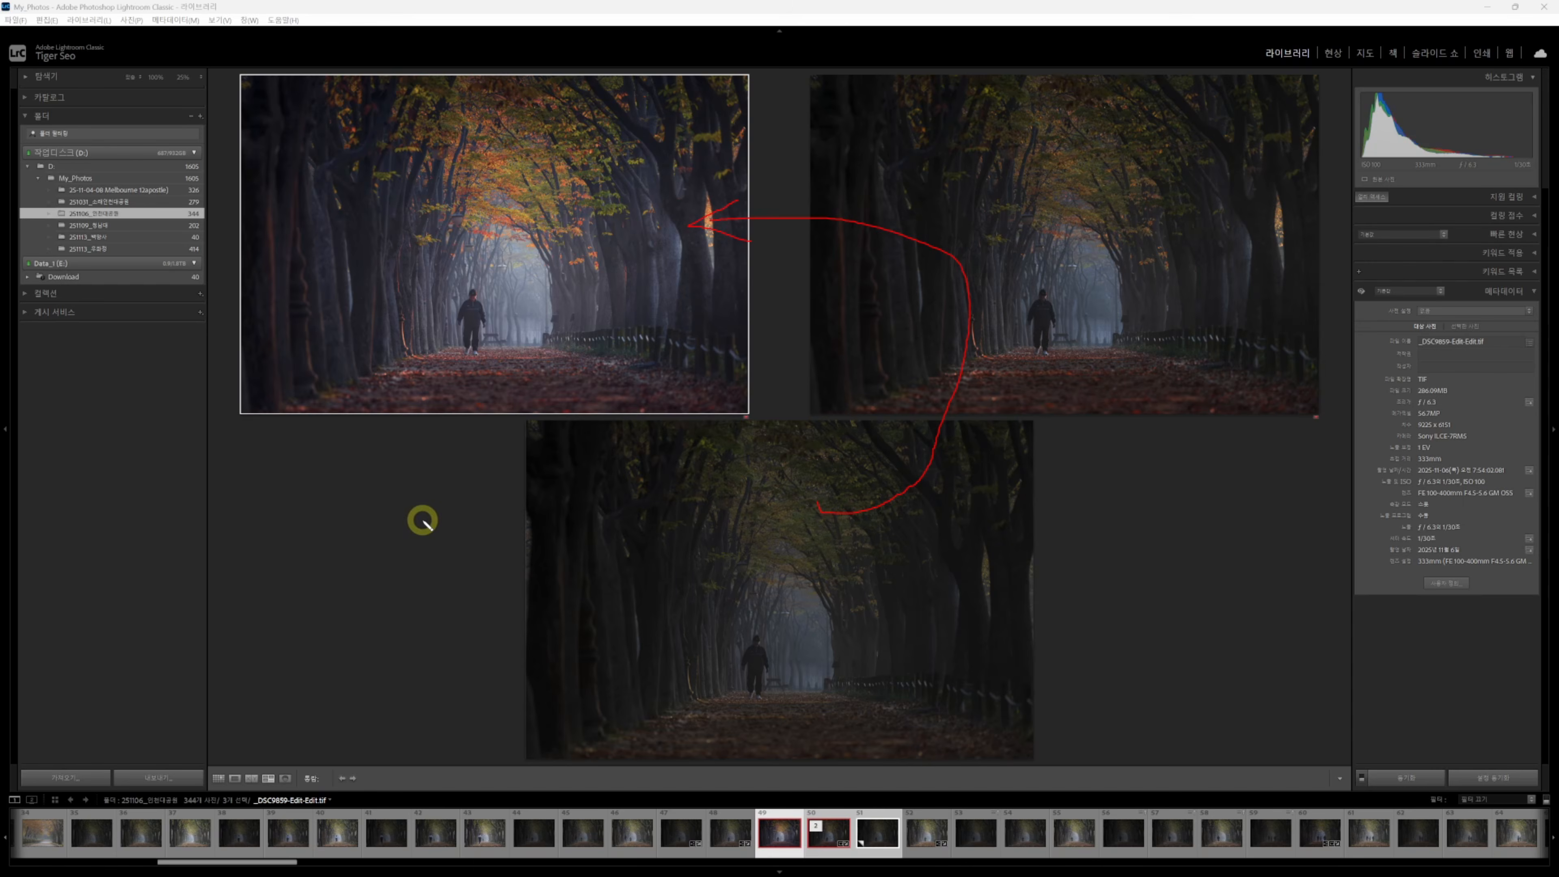
key(Escape)
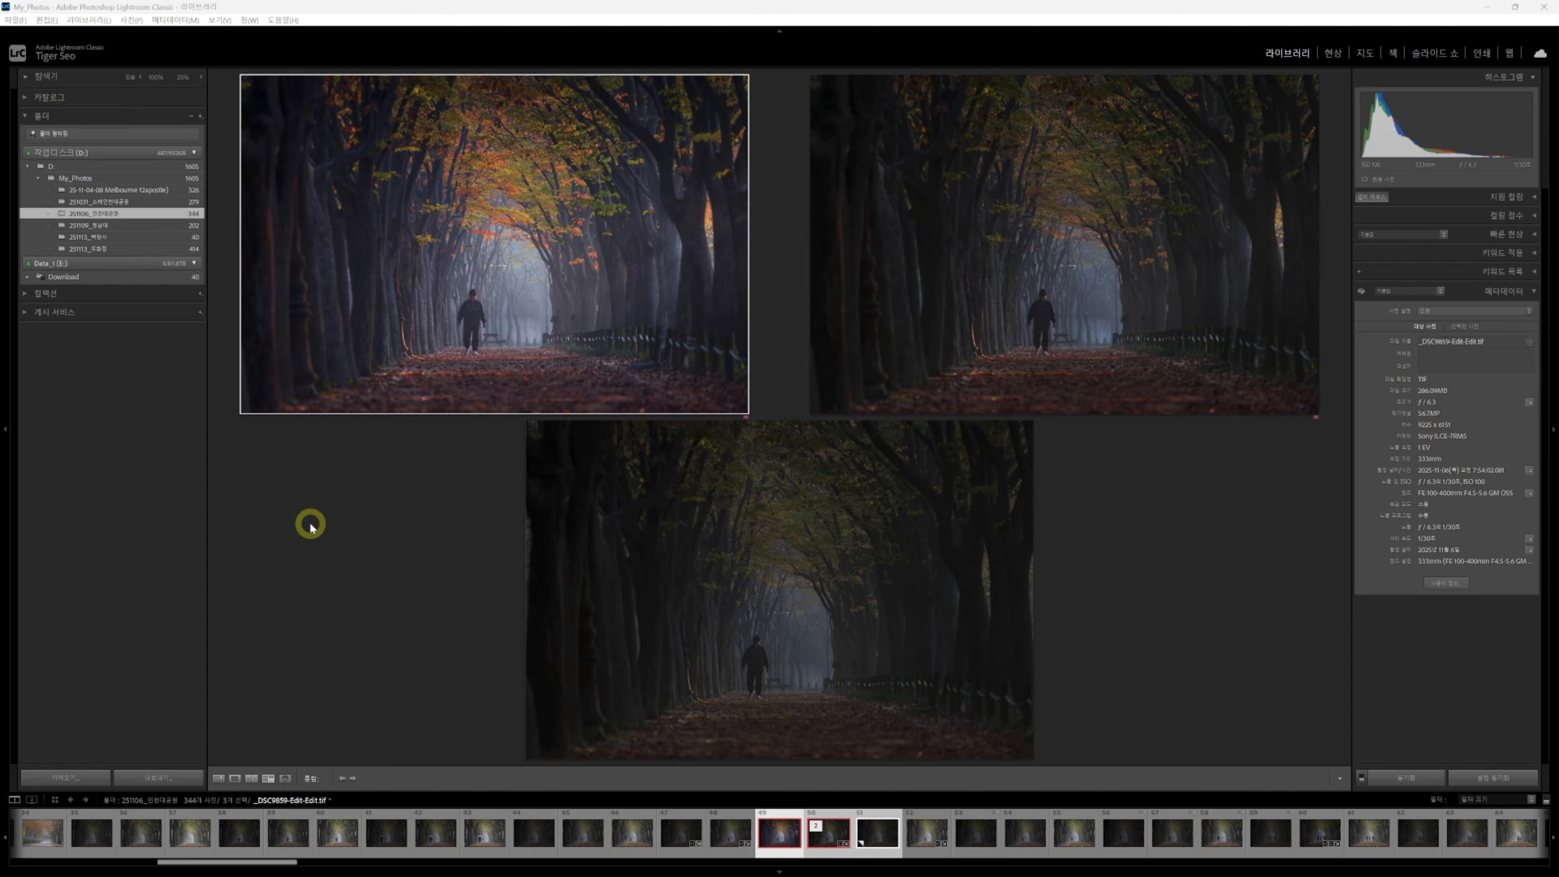
- View the final _DSC9859-Edit-Edit.tif enlarged on its own in the Library
key(e)
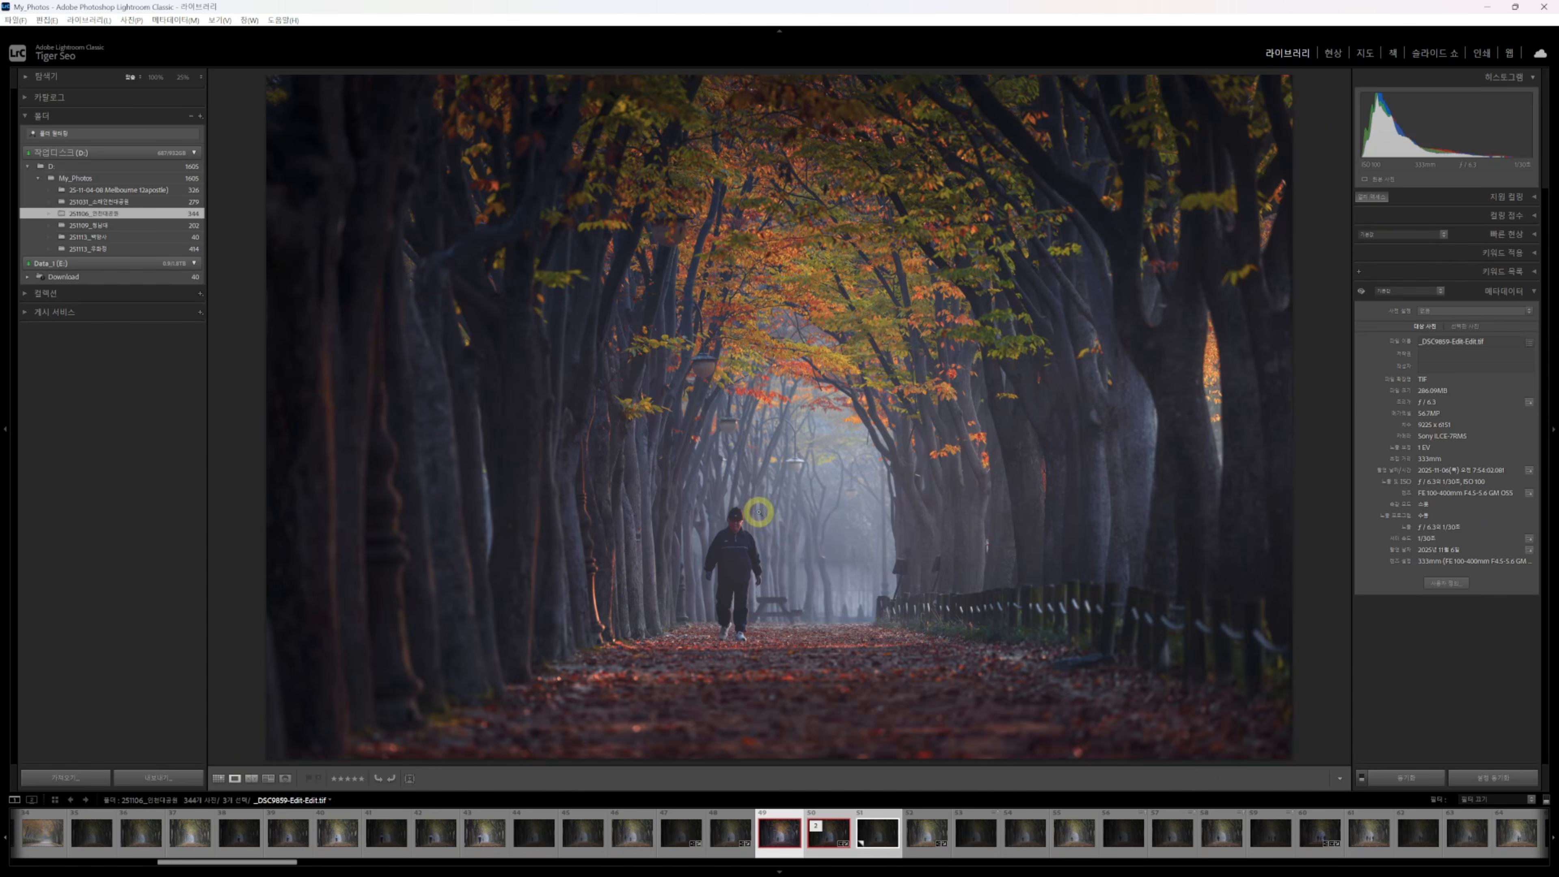